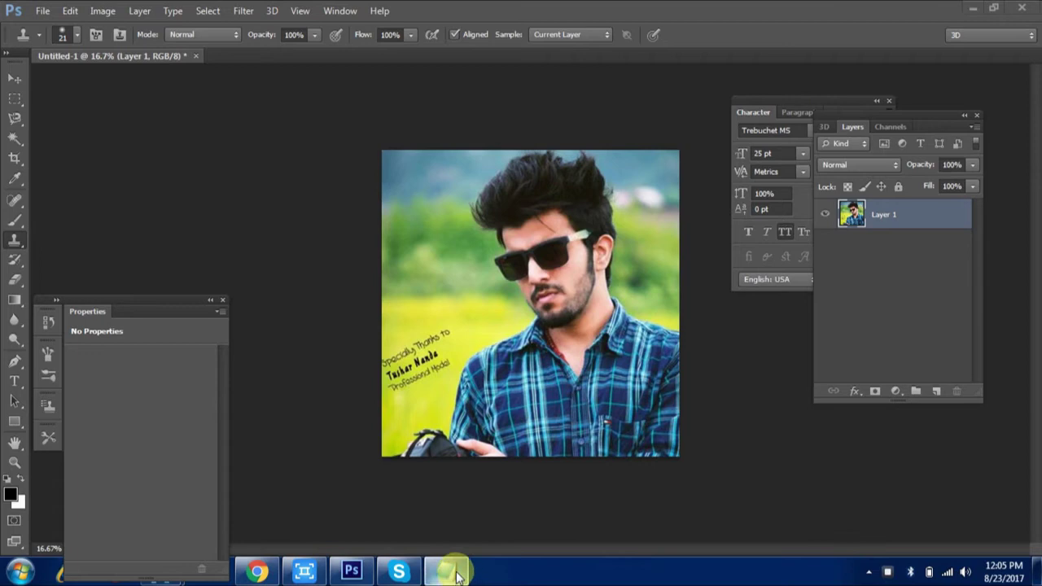
Step: Correct the note's title typo so it reads PHOTO SPLASH, then hide Notepad
{"action": "left_click", "coordinate": [452, 570]}
{"action": "left_click_drag", "start_coordinate": [251, 255], "coordinate": [488, 259]}
{"action": "left_click", "coordinate": [482, 258]}
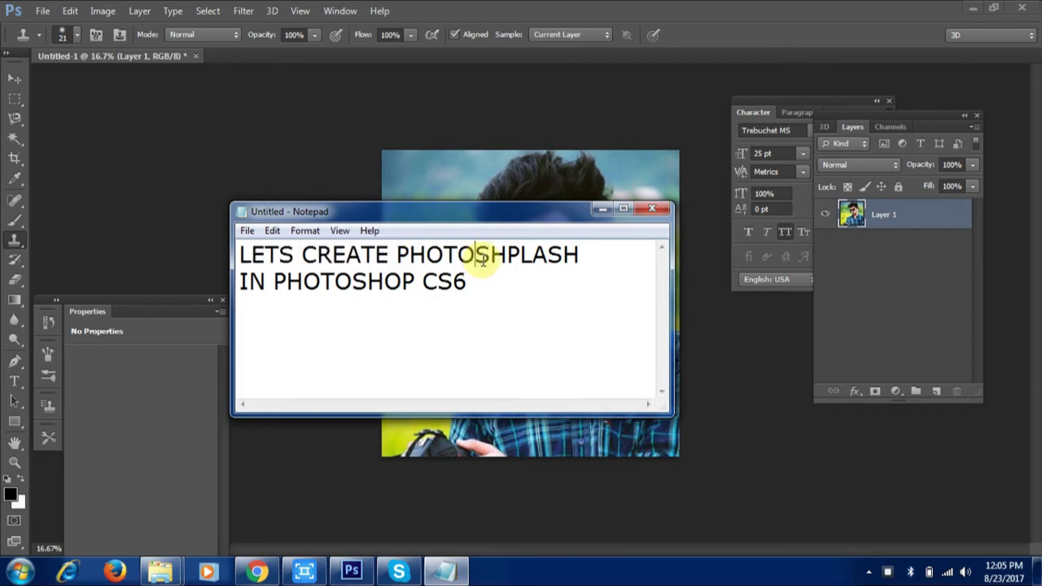
{"action": "key", "text": "Delete"}
{"action": "left_click", "coordinate": [476, 255]}
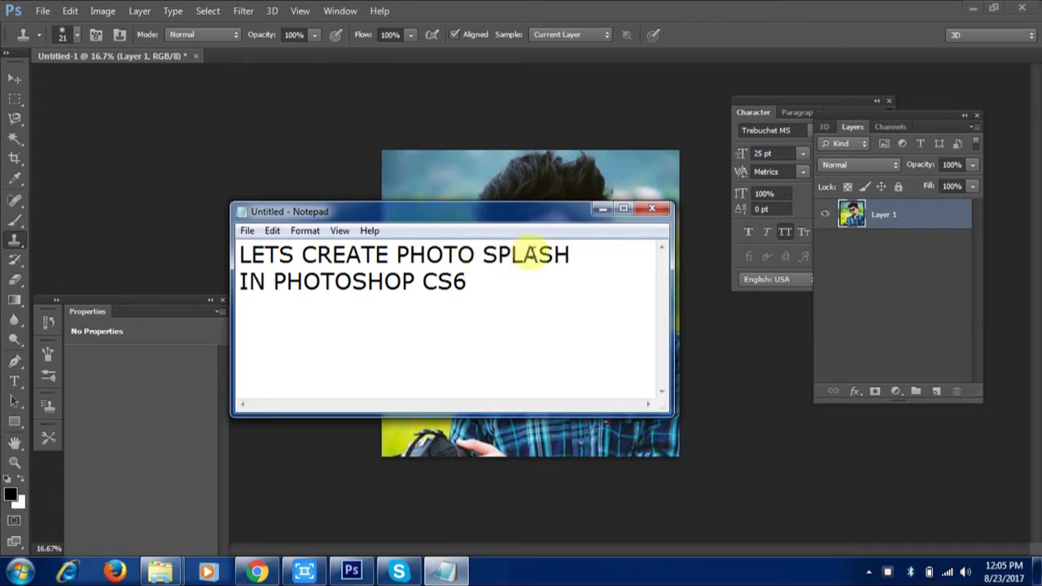
{"action": "left_click", "coordinate": [602, 209]}
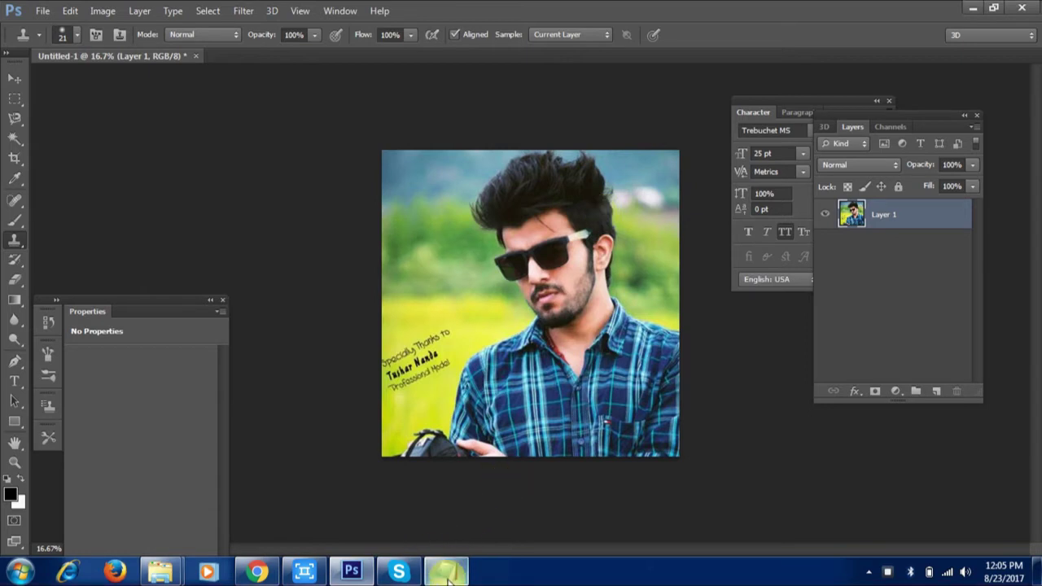
Step: Replace the note with 'FISRT CUT PHOTO WITH LASSO OR PEN TOOL' and minimize it
{"action": "left_click", "coordinate": [445, 572]}
{"action": "key", "text": "ctrl+a"}
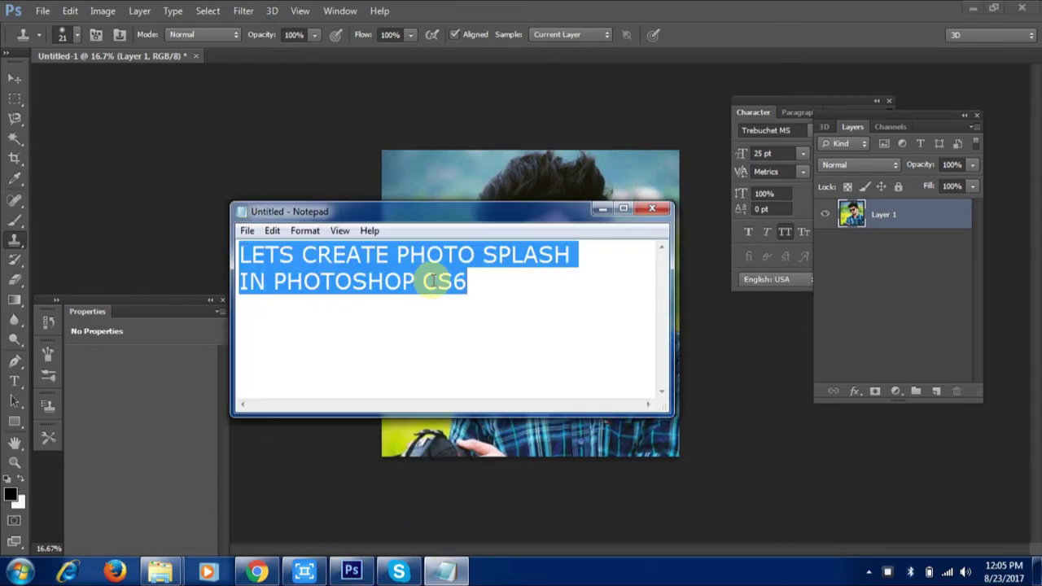
{"action": "type", "text": "FISRT CUT"}
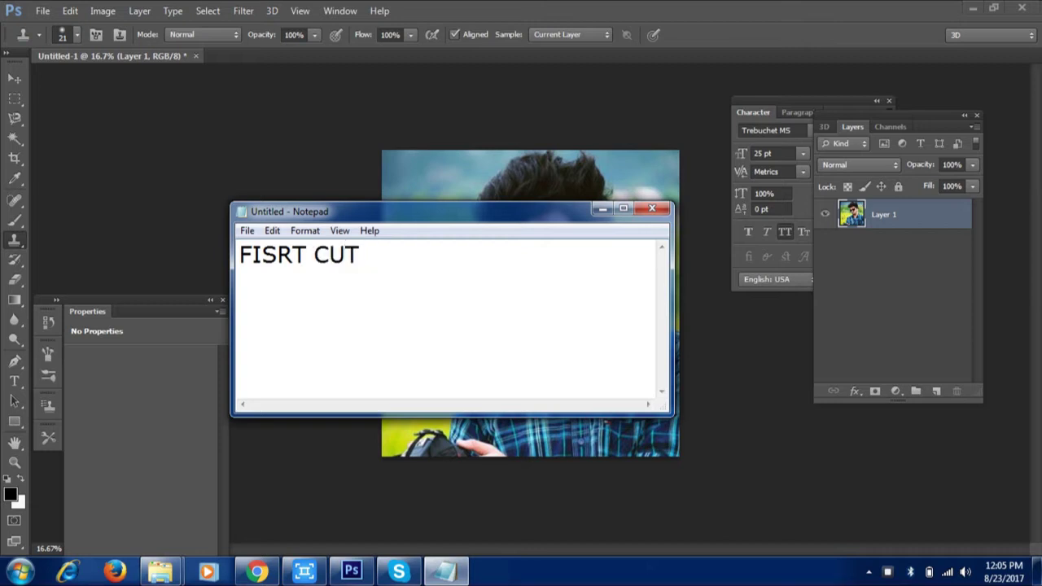
{"action": "type", "text": "OWIT"}
{"action": "type", "text": "SO"}
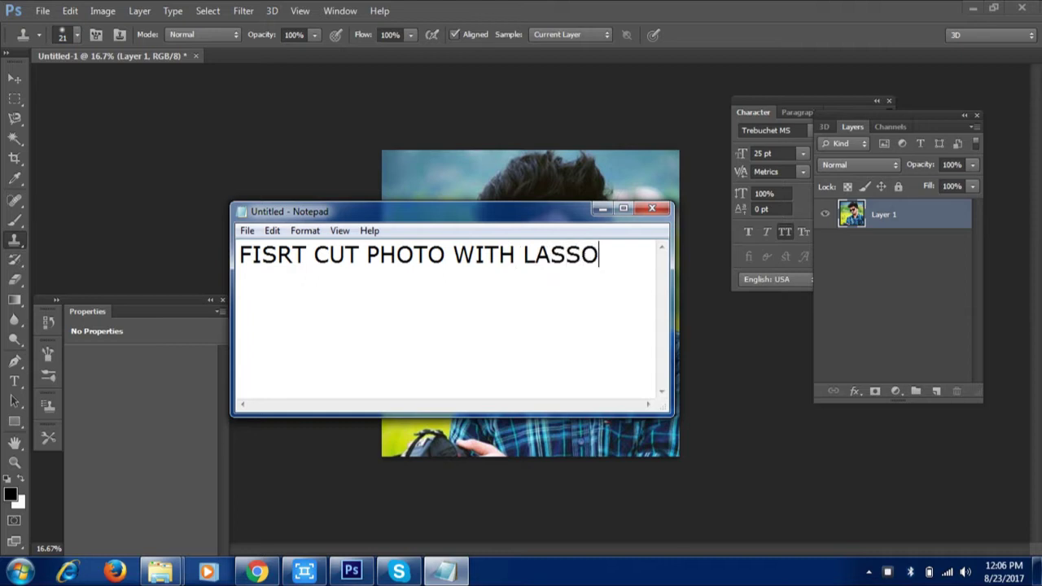
{"action": "type", "text": "OR PEN TOOL"}
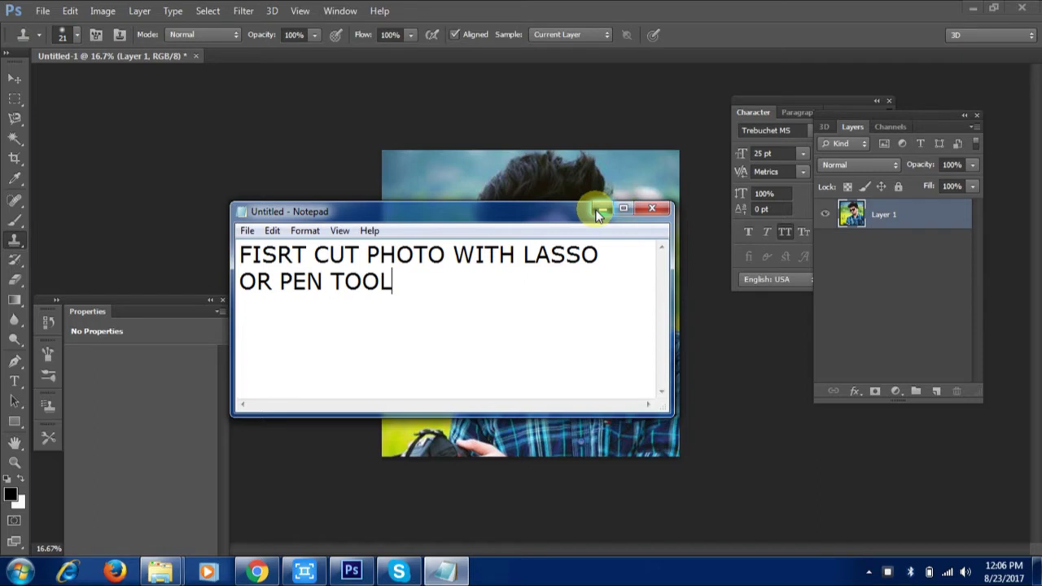
{"action": "left_click", "coordinate": [599, 210]}
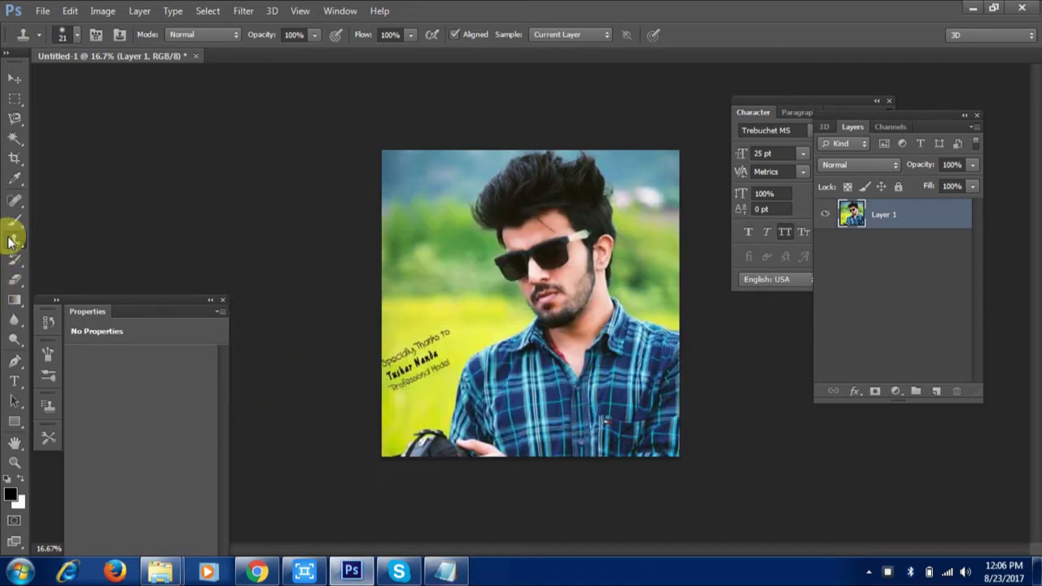
Step: Switch to the Polygonal Lasso Tool
{"action": "left_click", "coordinate": [16, 161]}
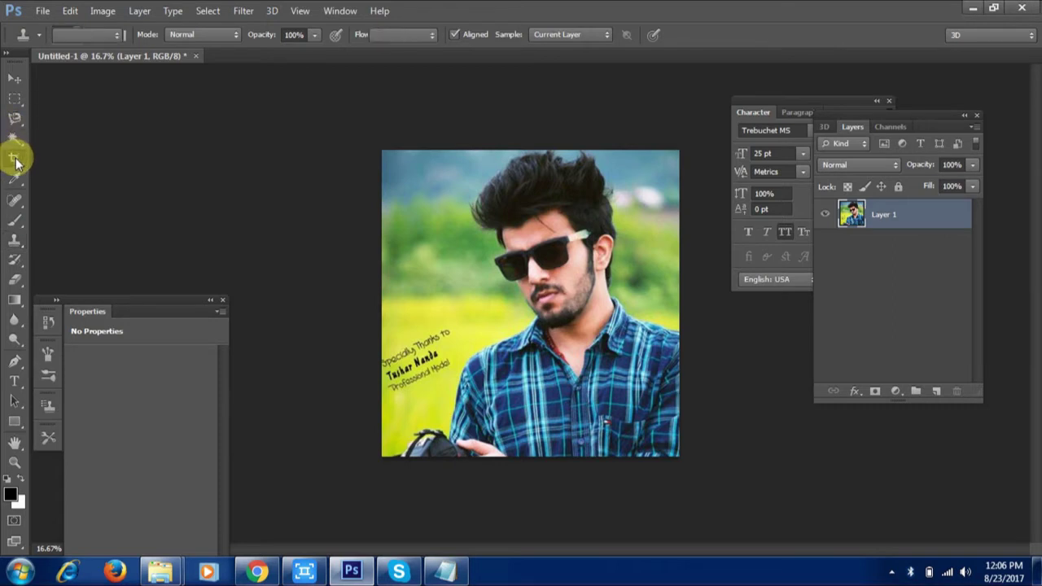
{"action": "left_click", "coordinate": [15, 118]}
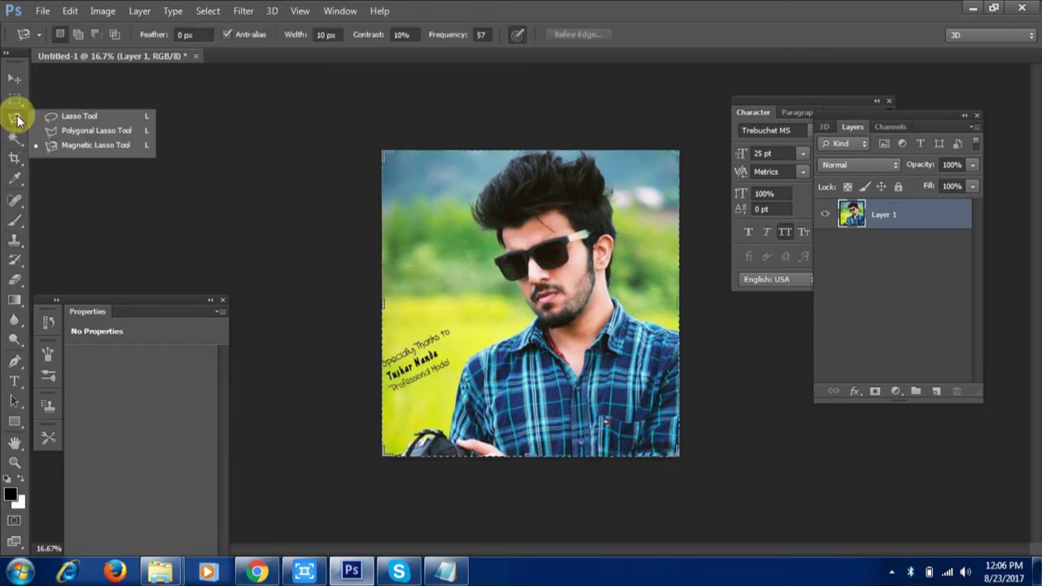
{"action": "left_click", "coordinate": [72, 132]}
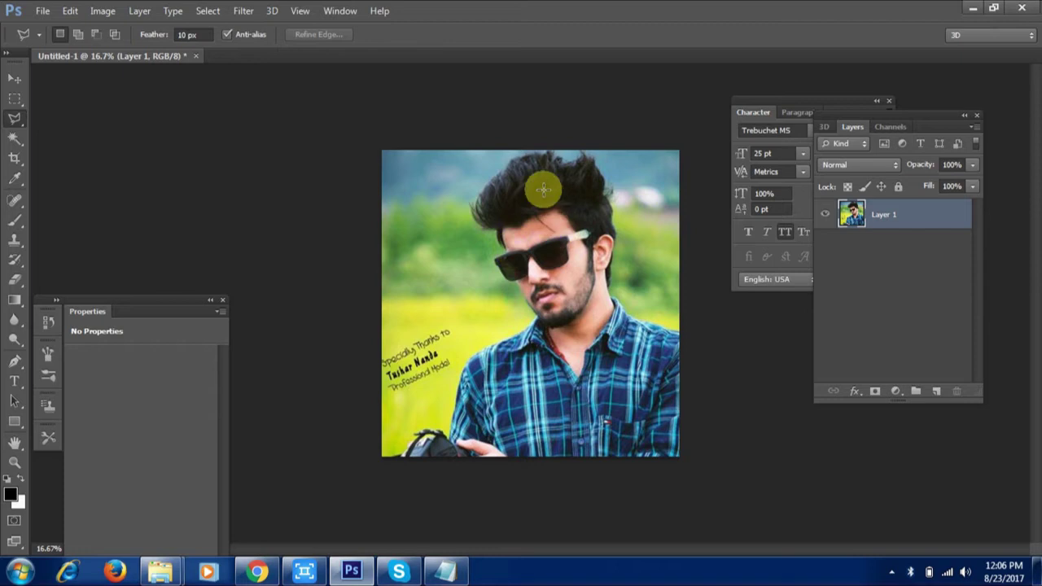
Step: Trace a closed polygonal outline around the man's hair, face, chin and collar
{"action": "left_click", "coordinate": [486, 152]}
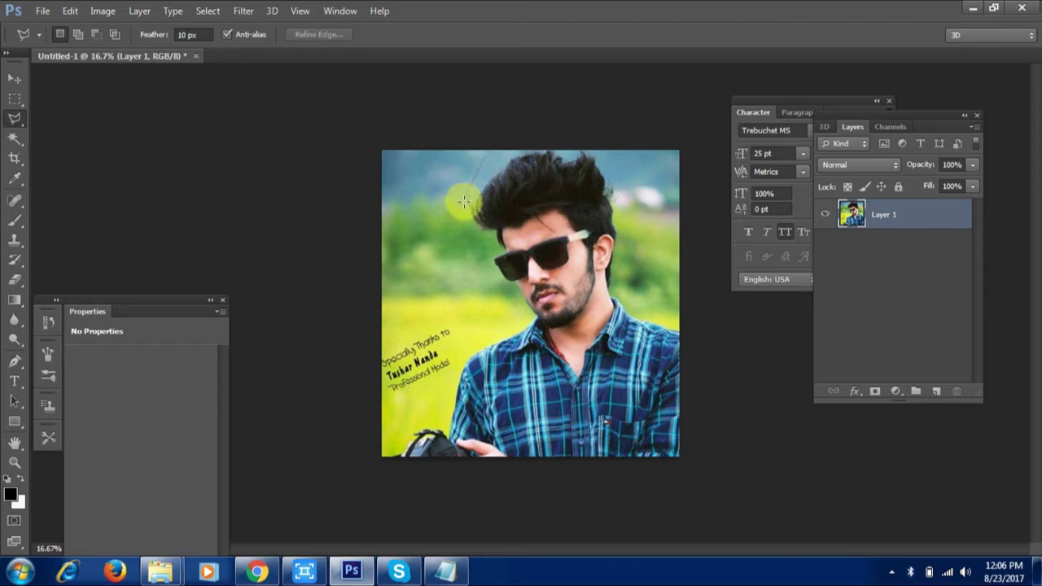
{"action": "left_click", "coordinate": [464, 200]}
{"action": "left_click", "coordinate": [476, 227]}
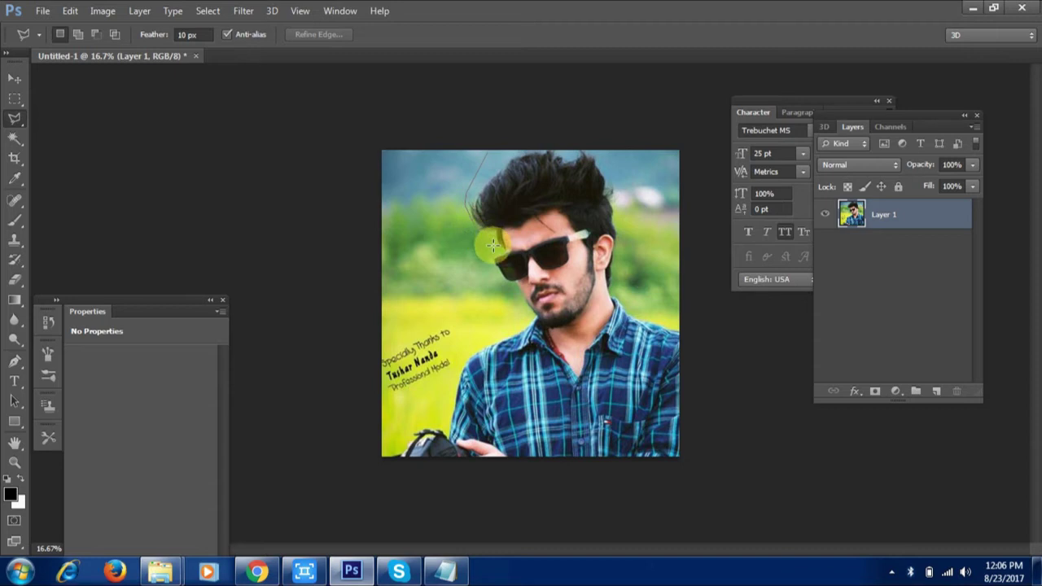
{"action": "key", "text": "ctrl+plus"}
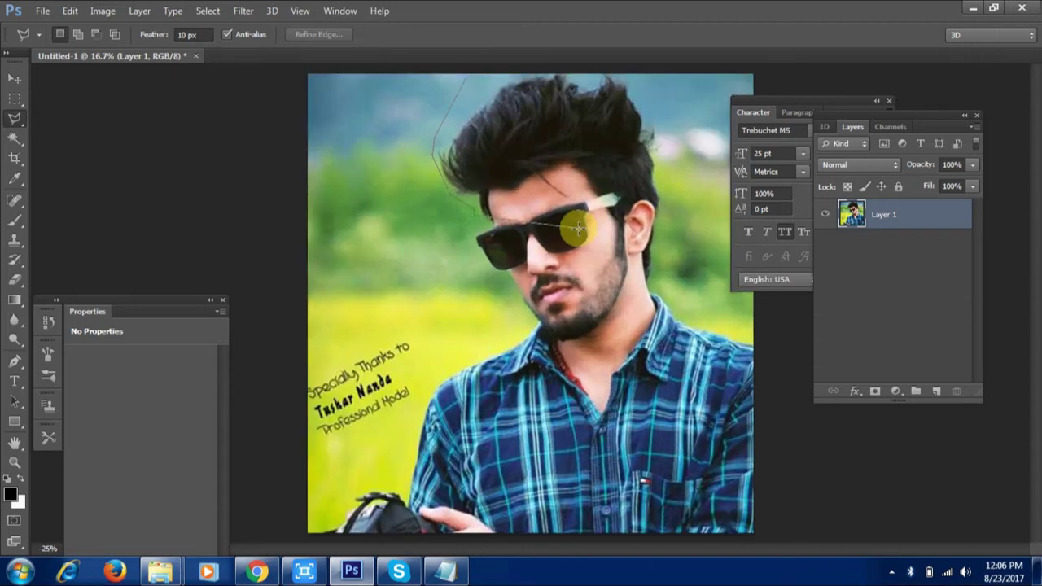
{"action": "left_click", "coordinate": [481, 258]}
{"action": "left_click", "coordinate": [557, 345]}
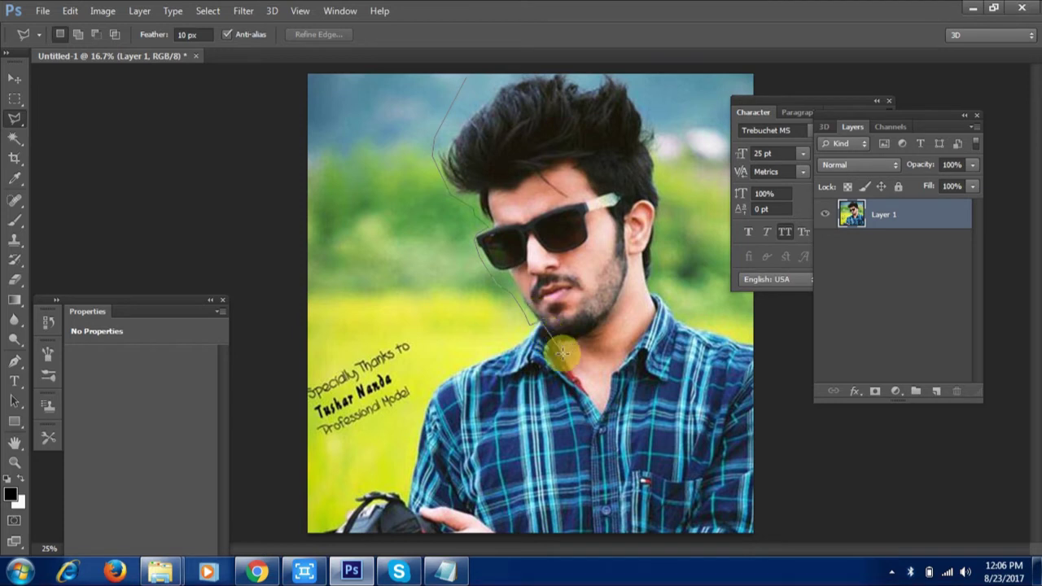
{"action": "left_click", "coordinate": [607, 362]}
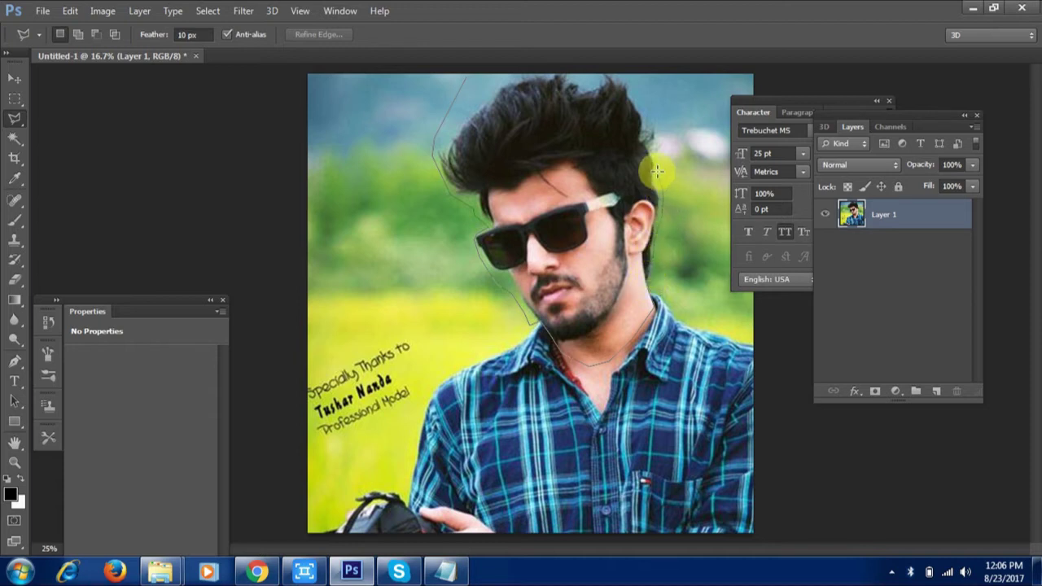
{"action": "left_click", "coordinate": [658, 132]}
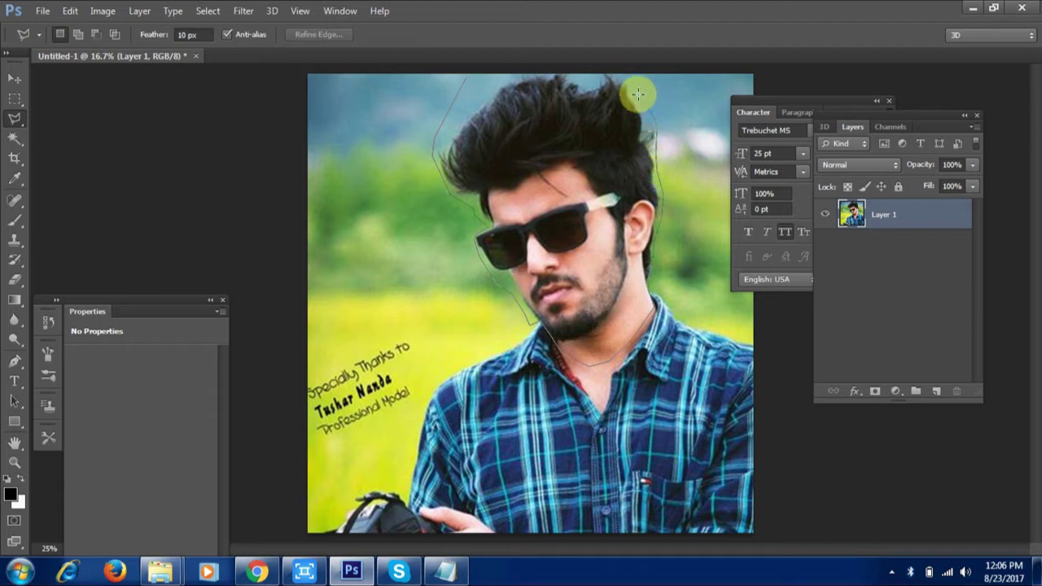
{"action": "left_click", "coordinate": [621, 75]}
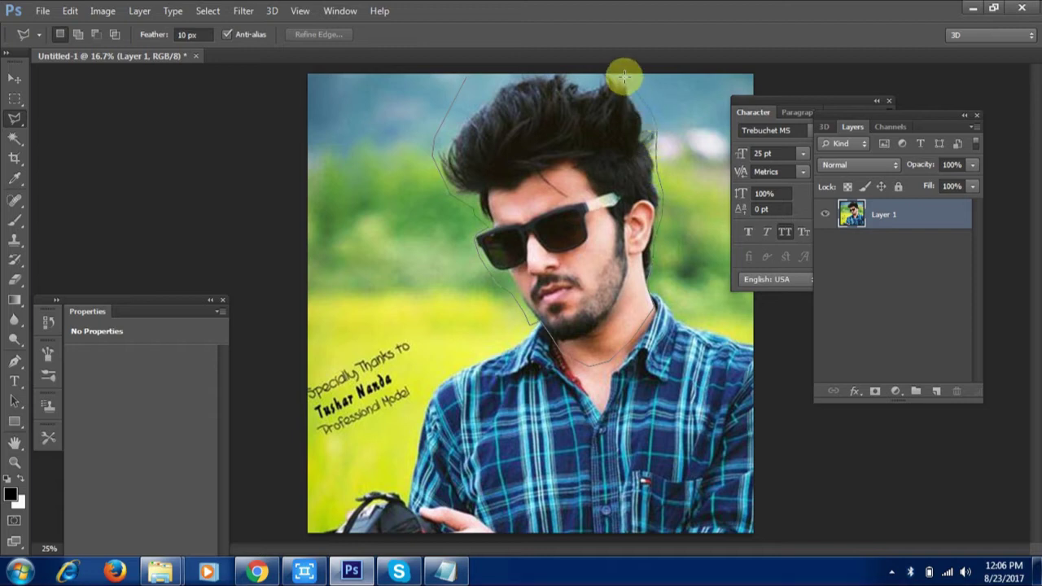
{"action": "double_click", "coordinate": [520, 71]}
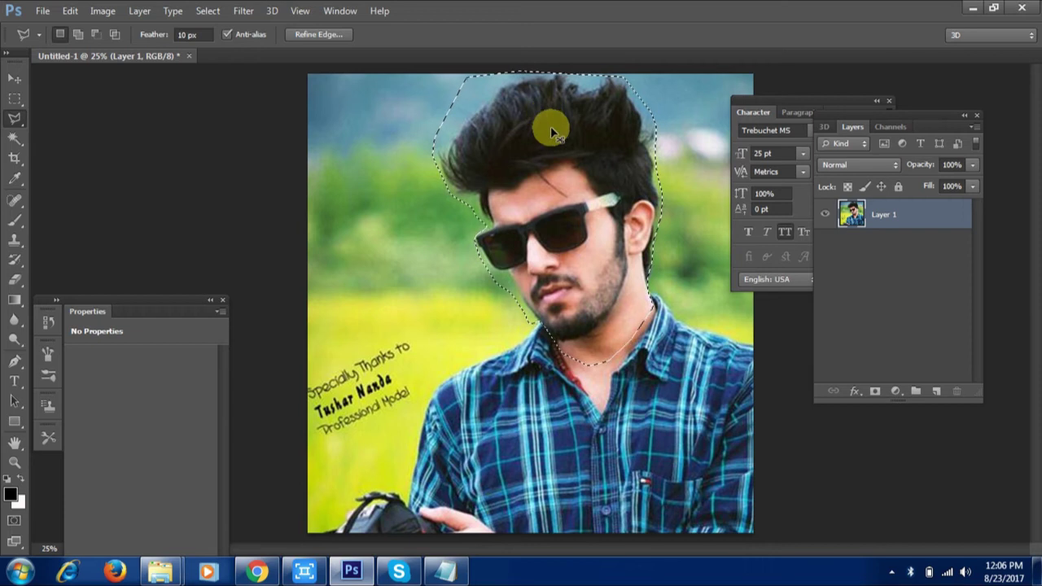
Step: Create a new transparent 8 × 5.28 inch document at 300 ppi
{"action": "left_click", "coordinate": [39, 11]}
{"action": "left_click", "coordinate": [41, 24]}
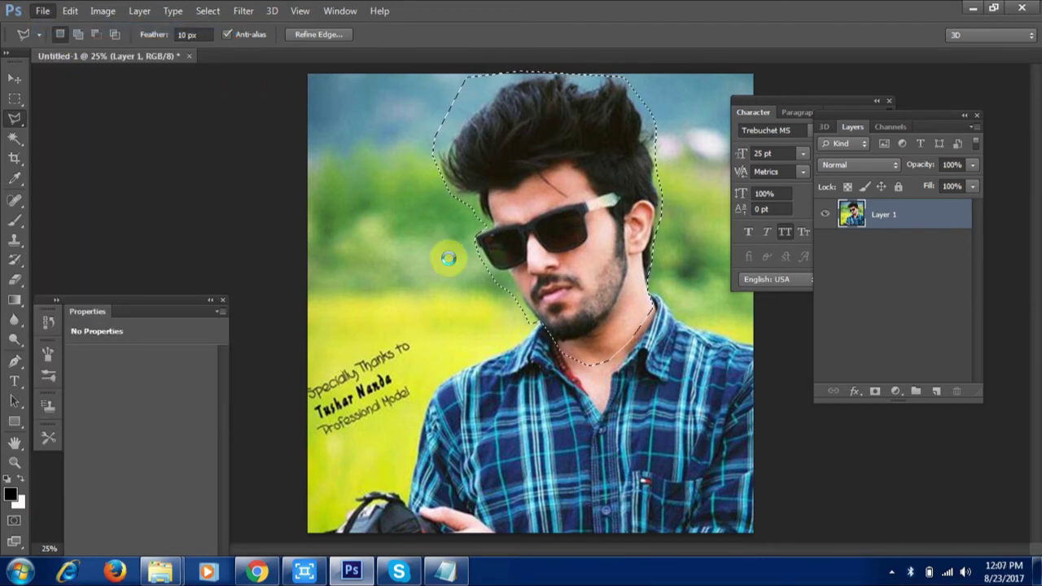
{"action": "left_click", "coordinate": [487, 268]}
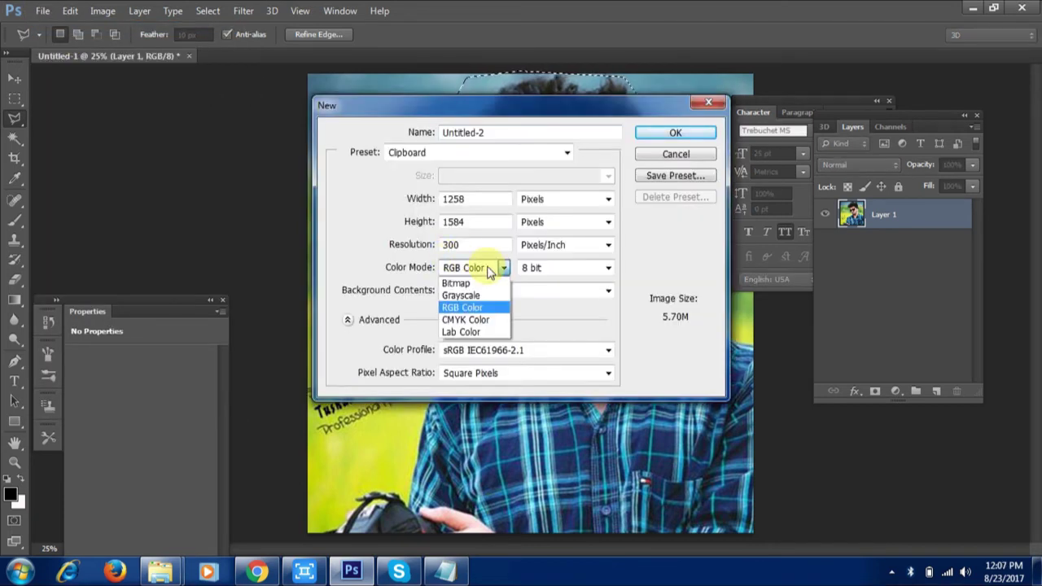
{"action": "left_click", "coordinate": [487, 268]}
{"action": "left_click", "coordinate": [563, 200]}
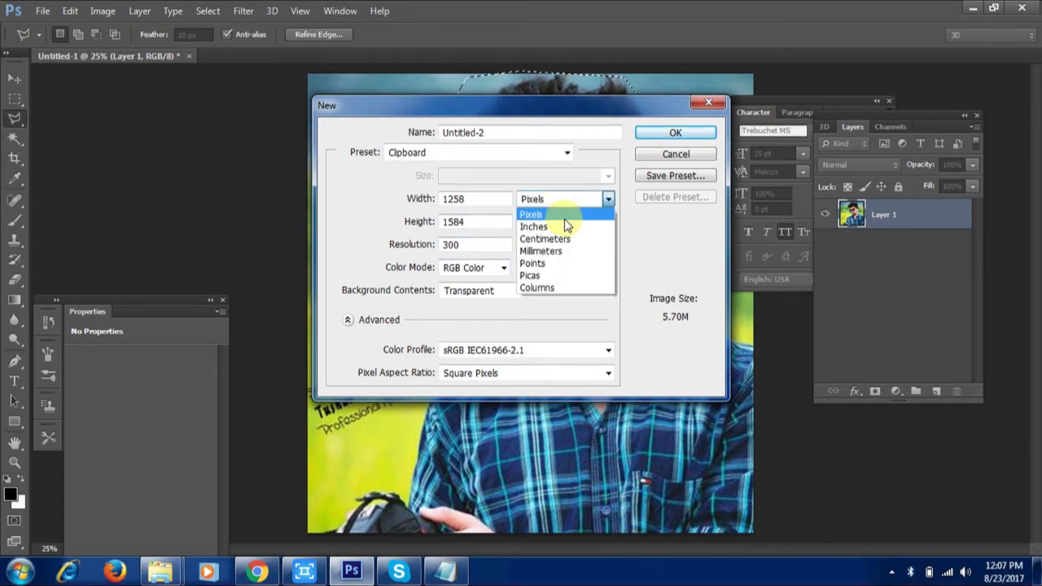
{"action": "left_click", "coordinate": [567, 226]}
{"action": "key", "text": "shift+Tab"}
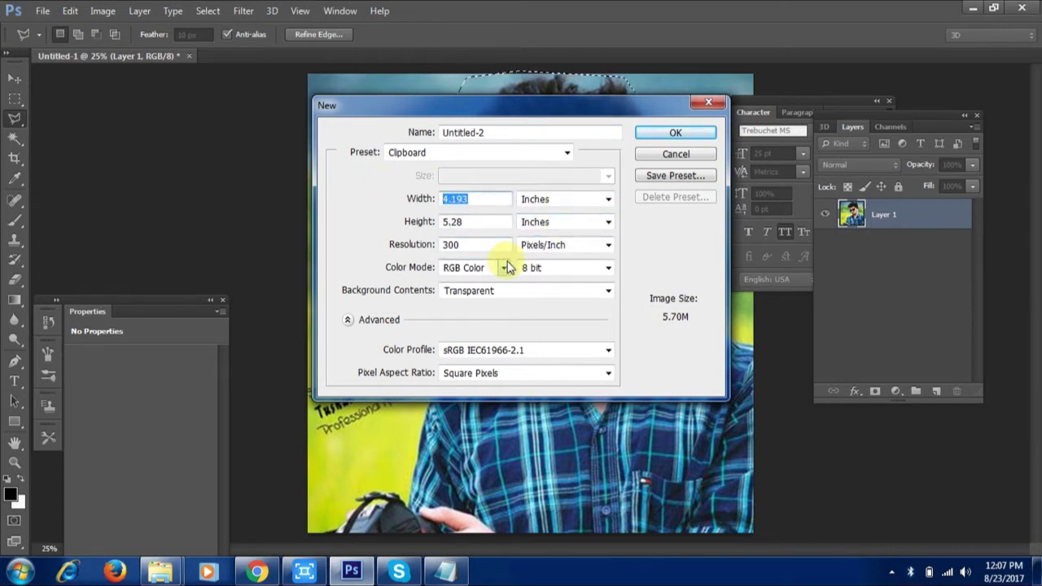
{"action": "type", "text": "8"}
{"action": "key", "text": "Tab"}
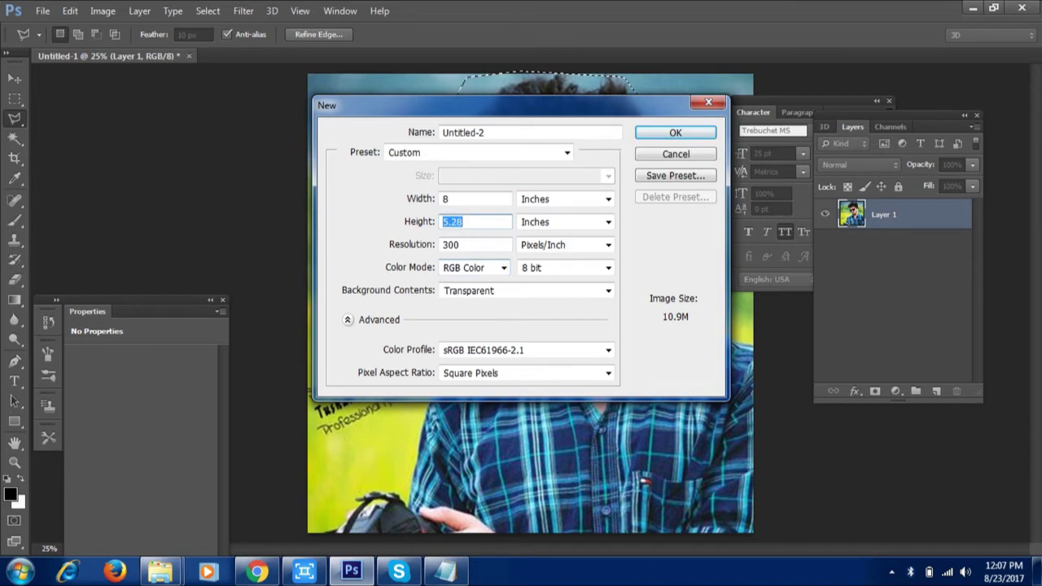
{"action": "key", "text": "Return"}
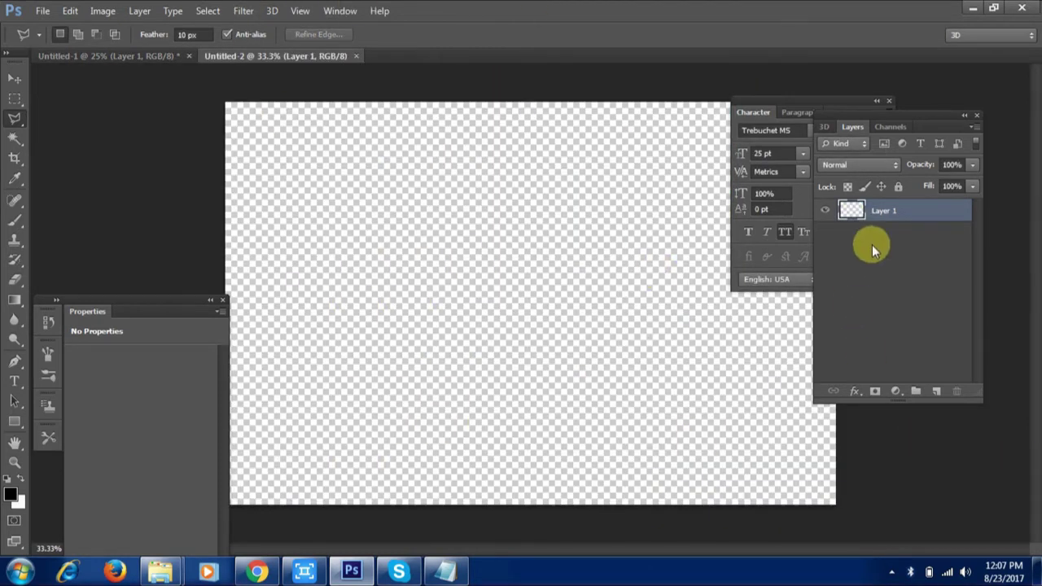
Step: Open and cancel Layer 1's Blending Options, then restore Notepad with all text selected
{"action": "right_click", "coordinate": [895, 210]}
{"action": "left_click", "coordinate": [649, 87]}
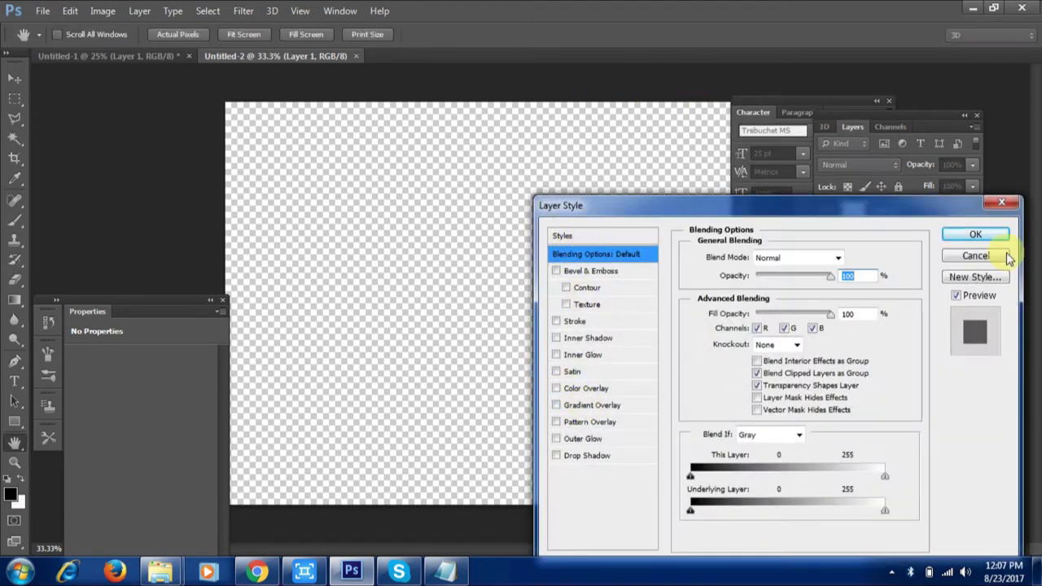
{"action": "left_click", "coordinate": [975, 254]}
{"action": "key", "text": "l"}
{"action": "left_click", "coordinate": [445, 570]}
{"action": "key", "text": "ctrl+a"}
Step: Type the opening words 'CREATE BACKGROUND IN' into the note
{"action": "type", "text": "CREAT"}
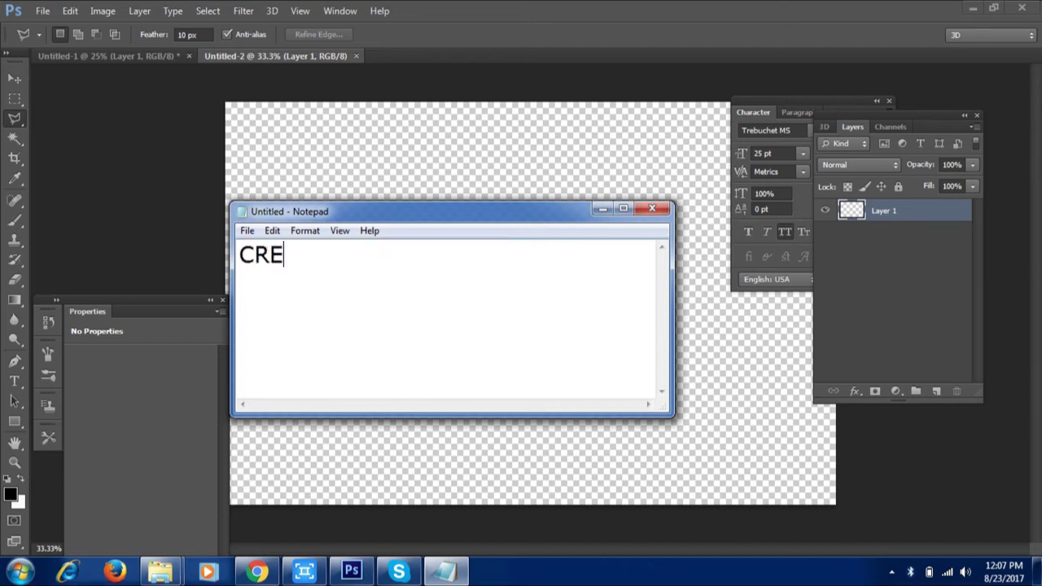
{"action": "type", "text": "E ANOTHER"}
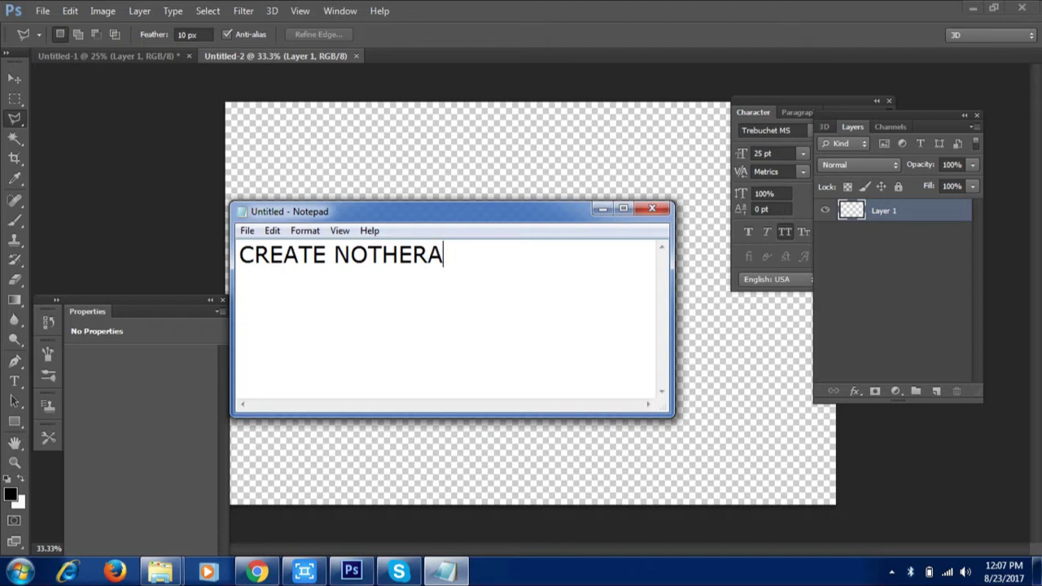
{"action": "type", "text": "A"}
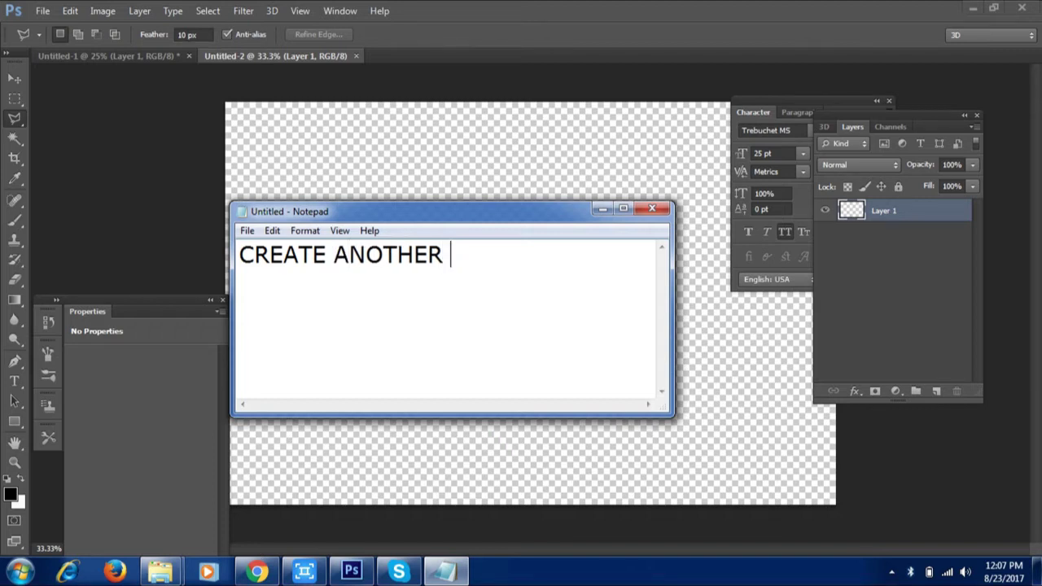
{"action": "key", "text": "BackSpace"}
{"action": "type", "text": "FILE"}
{"action": "left_click", "coordinate": [447, 273]}
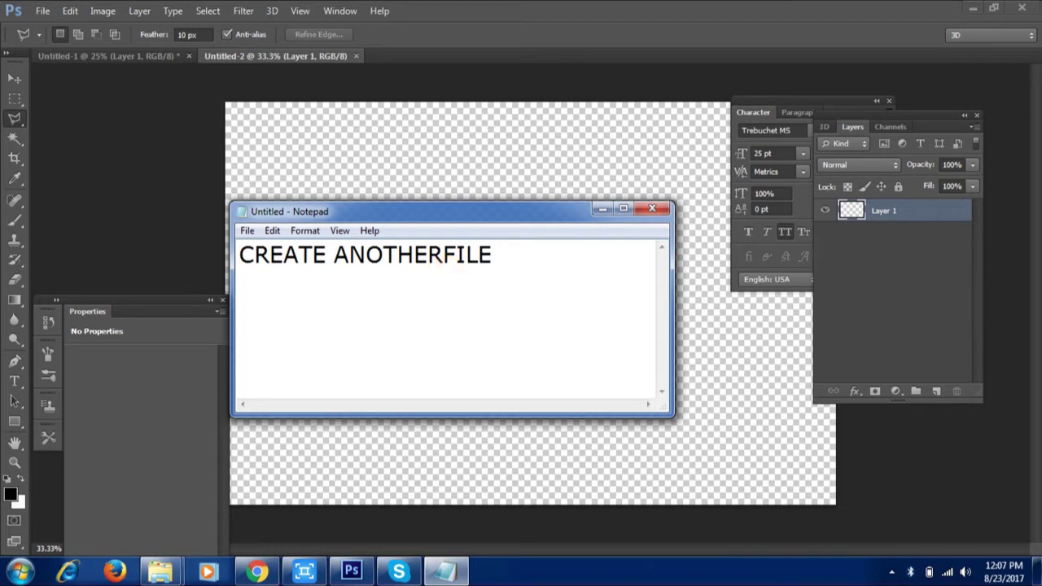
{"action": "type", "text": "BACKG"}
{"action": "left_click", "coordinate": [442, 274]}
{"action": "type", "text": "ROUND U"}
{"action": "key", "text": "BackSpace"}
{"action": "type", "text": "IN"}
Step: Add 'ANOTHER FILE WITH GRADIENT TOOL' across the following lines
{"action": "key", "text": "Return"}
{"action": "key", "text": "shift+Right"}
{"action": "key", "text": "shift+Right"}
{"action": "key", "text": "shift+Right"}
{"action": "key", "text": "shift+Right"}
{"action": "key", "text": "shift+Right"}
{"action": "key", "text": "shift+Right"}
{"action": "key", "text": "shift+Right"}
{"action": "type", "text": "ANTHER "}
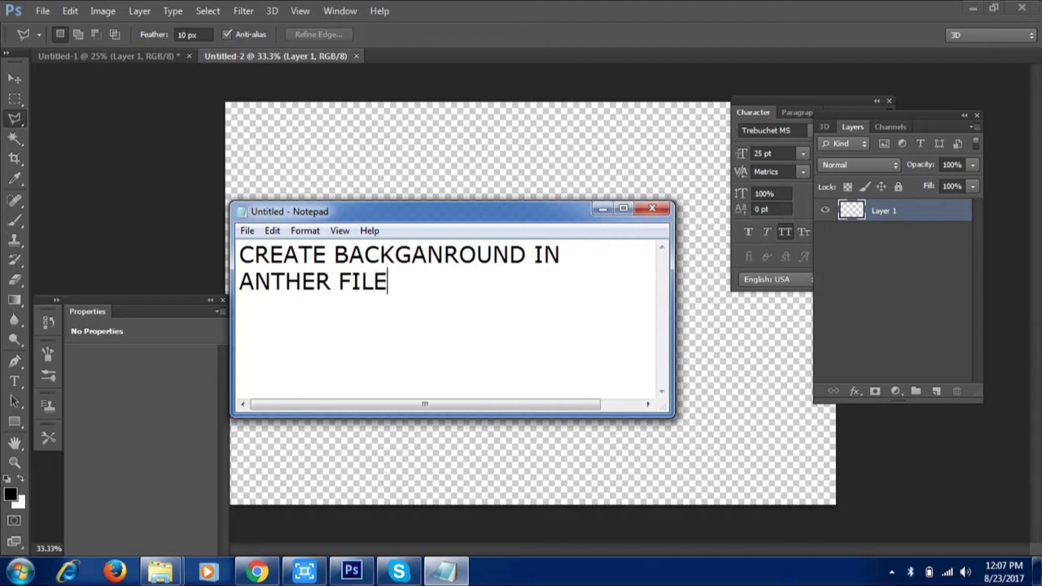
{"action": "type", "text": " ITH"}
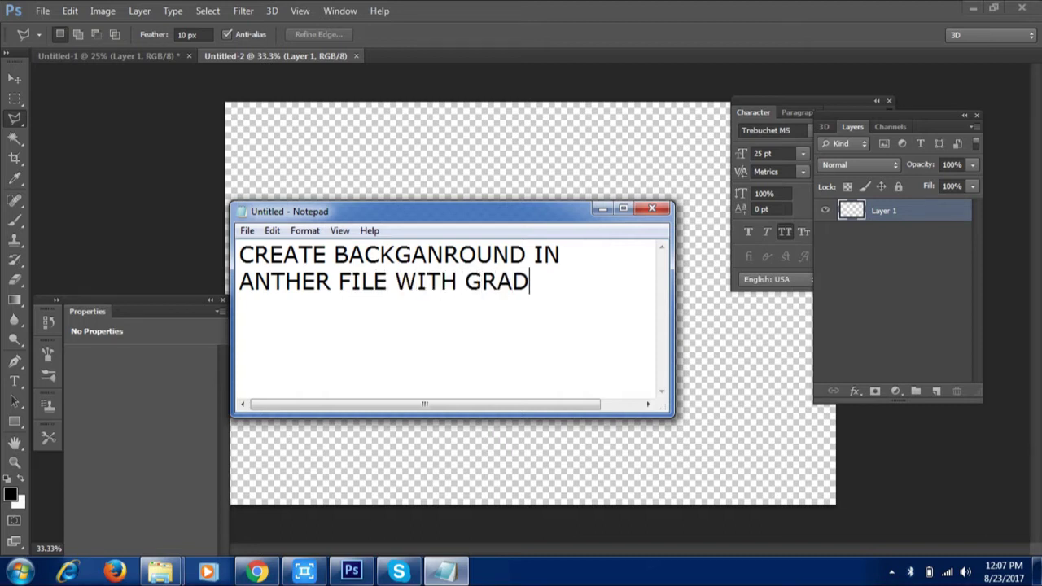
{"action": "type", "text": "IENT"}
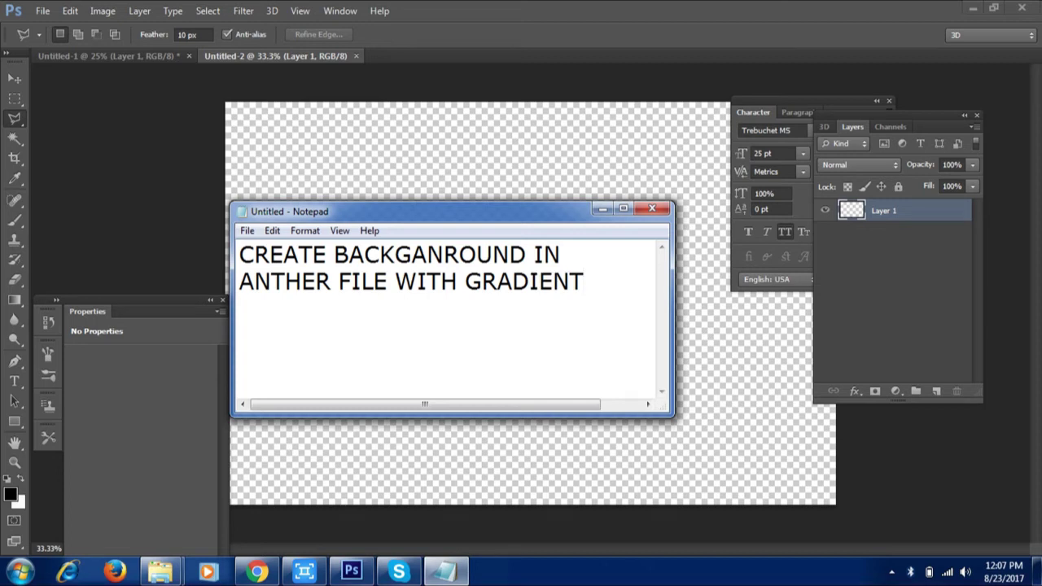
{"action": "type", "text": "OL"}
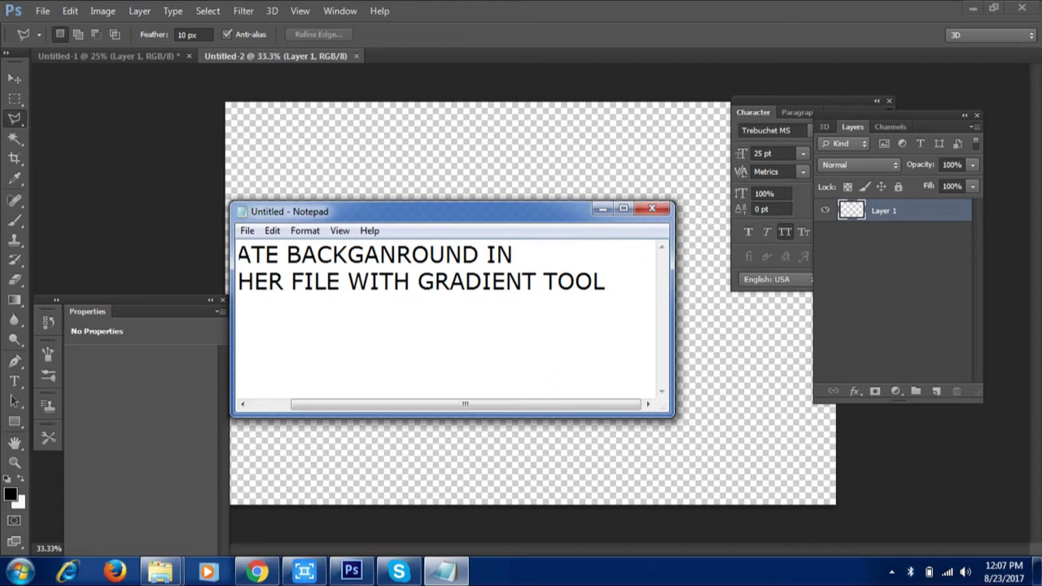
{"action": "key", "text": "Return"}
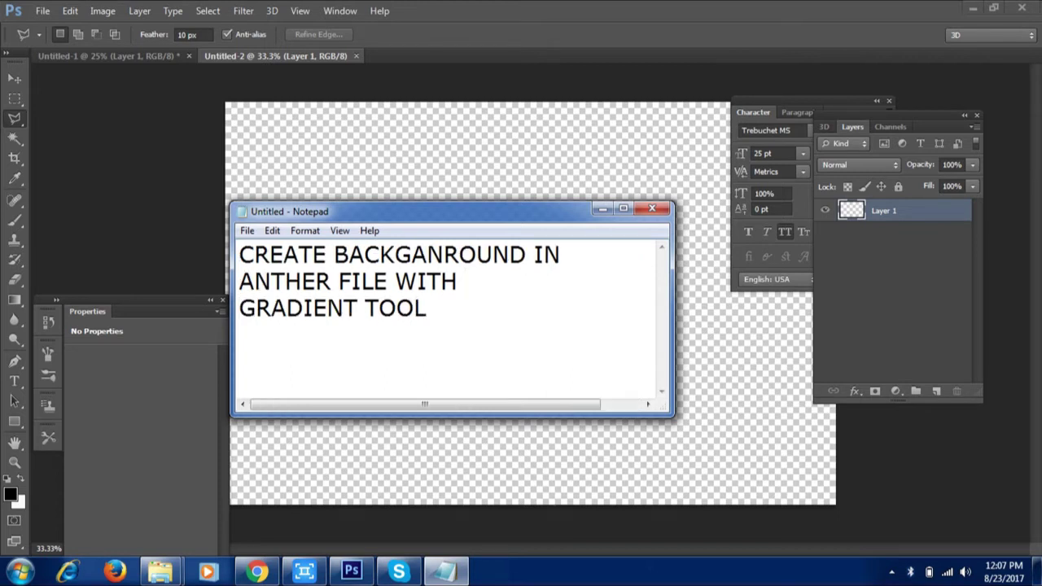
{"action": "key", "text": "Up"}
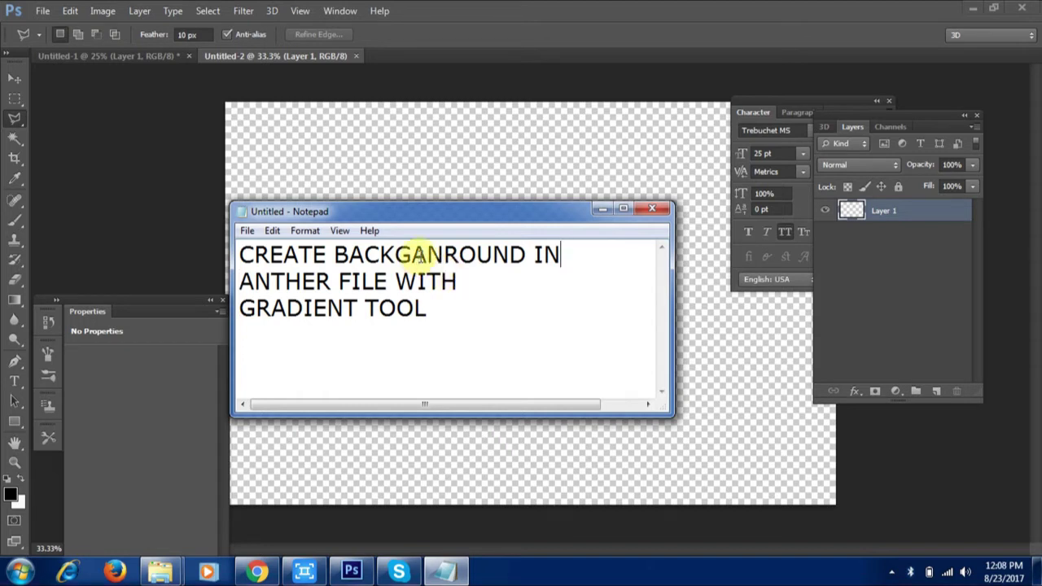
Step: Fix the typos, removing the extra AN and adding O to ANOTHER
{"action": "left_click_drag", "start_coordinate": [445, 254], "coordinate": [413, 255]}
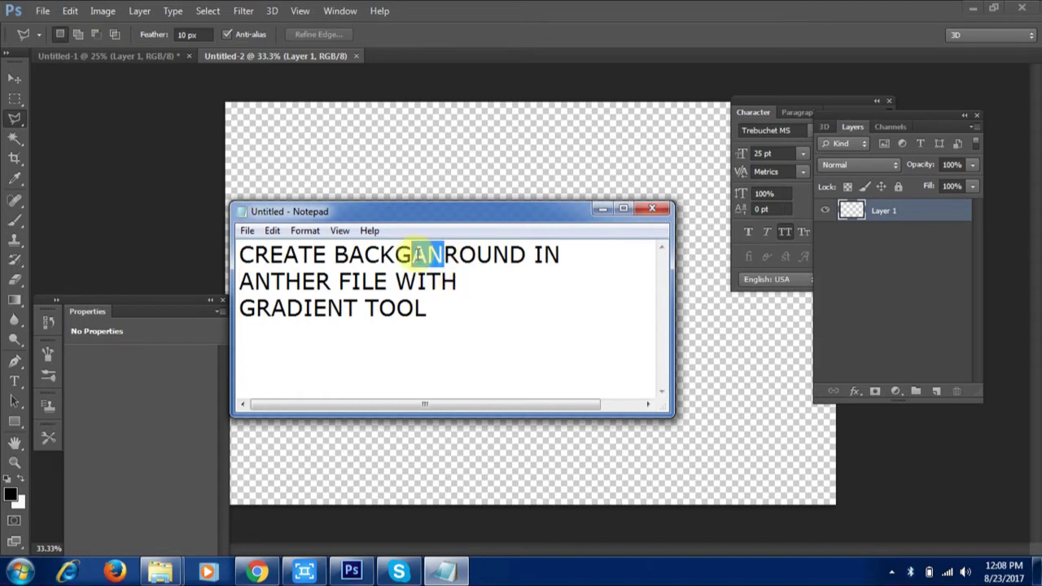
{"action": "key", "text": "BackSpace"}
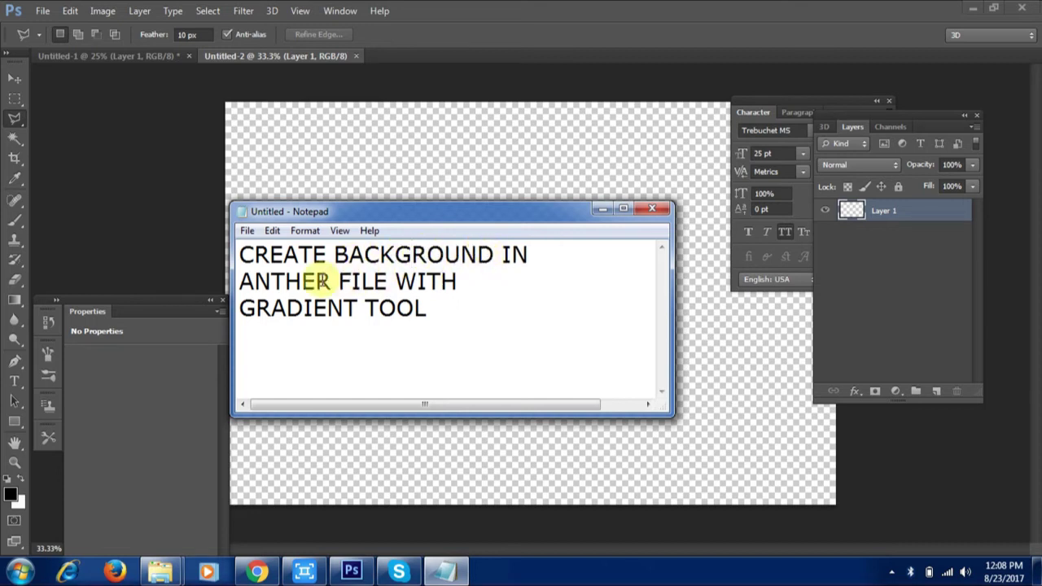
{"action": "type", "text": "P"}
{"action": "left_click", "coordinate": [271, 283]}
{"action": "type", "text": "O"}
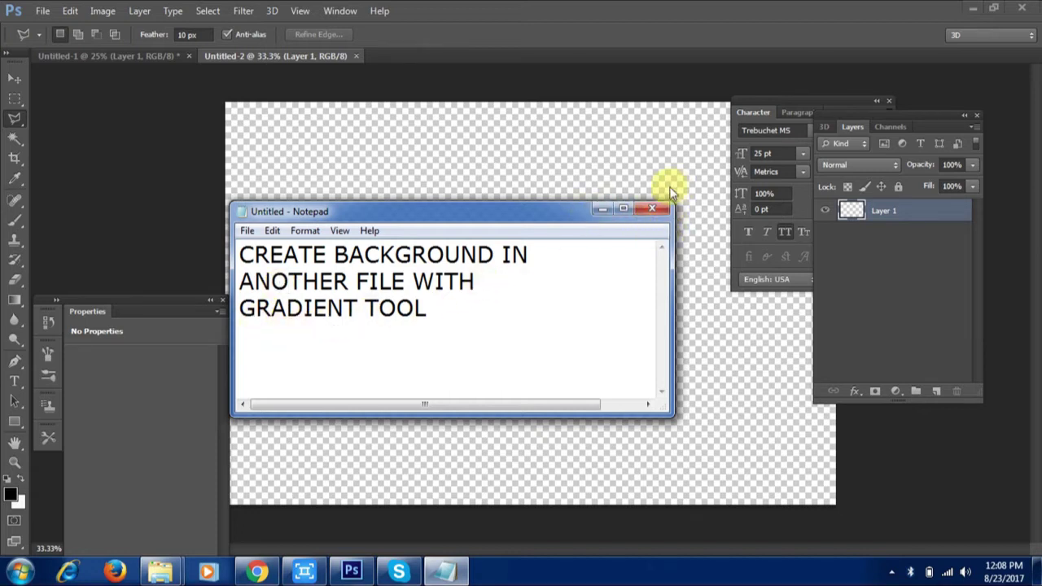
{"action": "left_click", "coordinate": [599, 203]}
Step: Add a reversed, radial Gradient Overlay to Layer 1
{"action": "right_click", "coordinate": [927, 210]}
{"action": "left_click", "coordinate": [679, 86]}
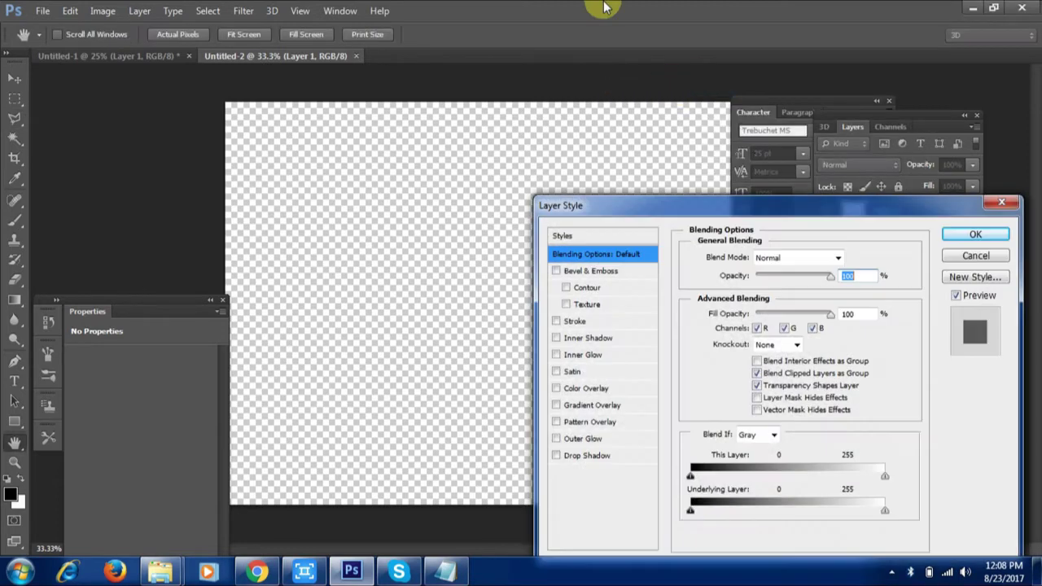
{"action": "left_click", "coordinate": [594, 404]}
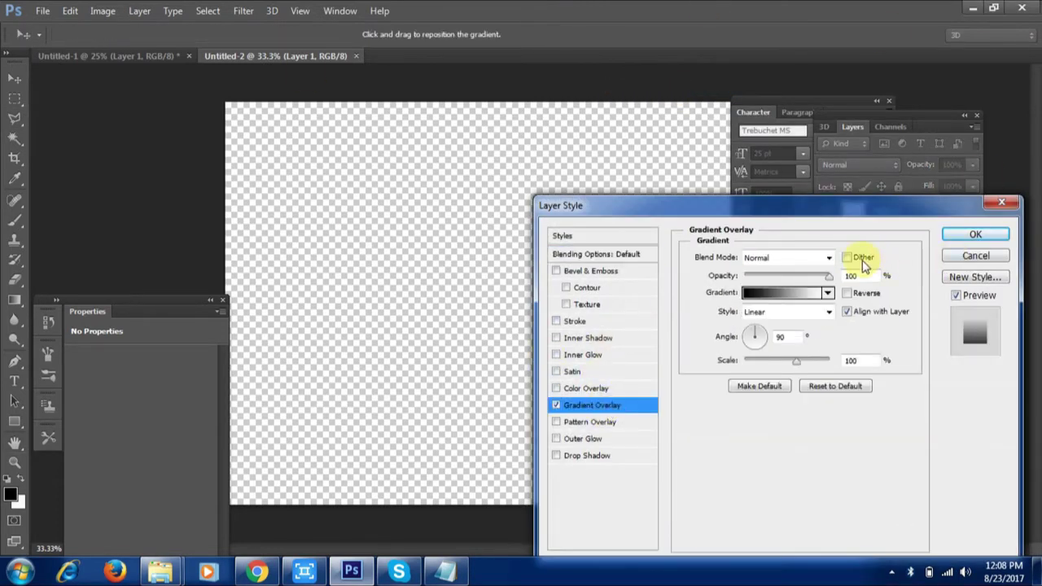
{"action": "left_click", "coordinate": [847, 293]}
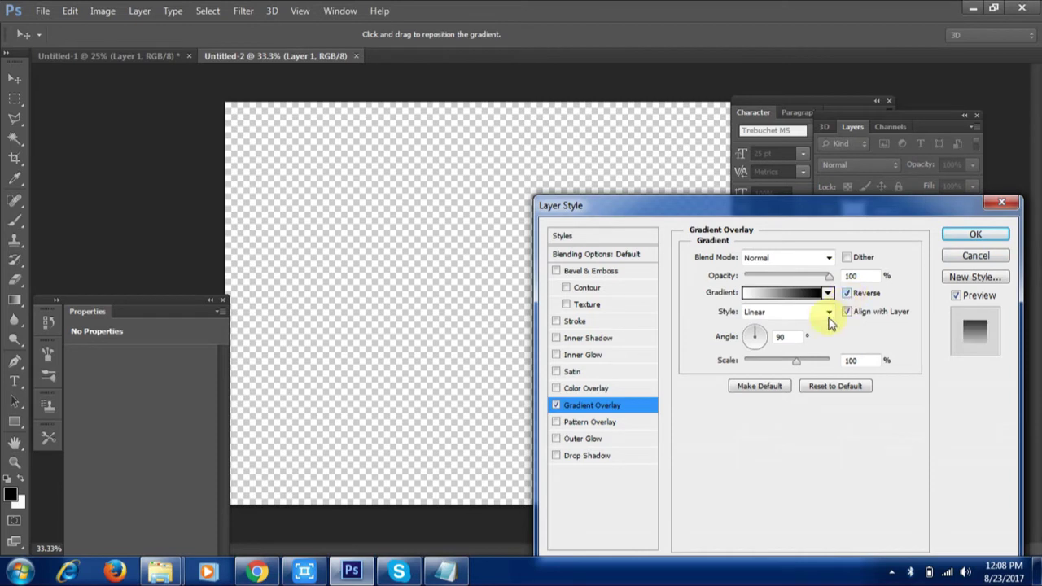
{"action": "left_click", "coordinate": [780, 313]}
{"action": "left_click", "coordinate": [773, 341]}
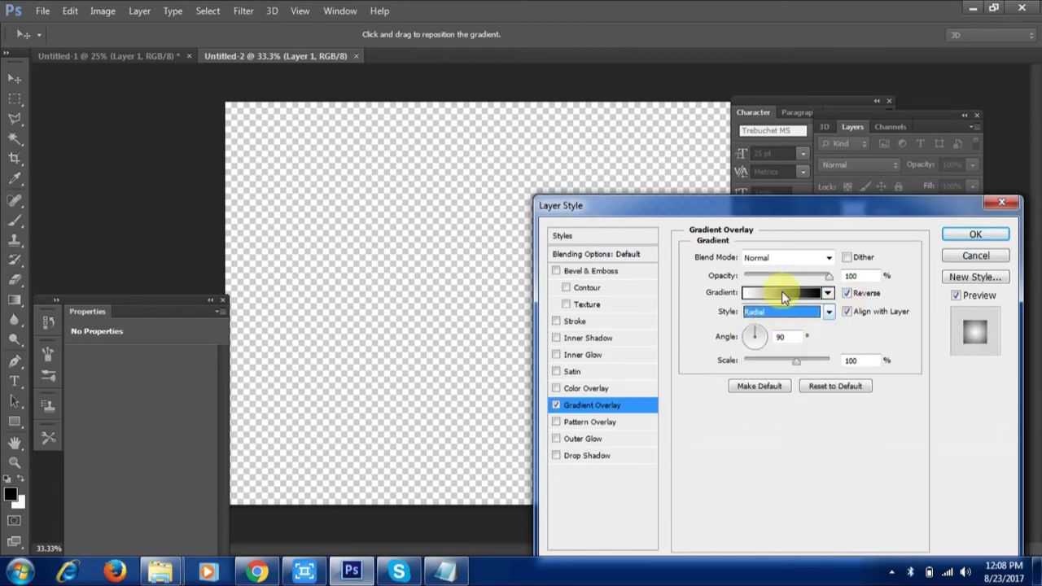
Step: Set the gradient's left stop to light grey d3d3d3 and apply the overlay
{"action": "left_click", "coordinate": [781, 292]}
{"action": "left_click", "coordinate": [554, 352]}
{"action": "left_click", "coordinate": [626, 410]}
{"action": "left_click", "coordinate": [502, 232]}
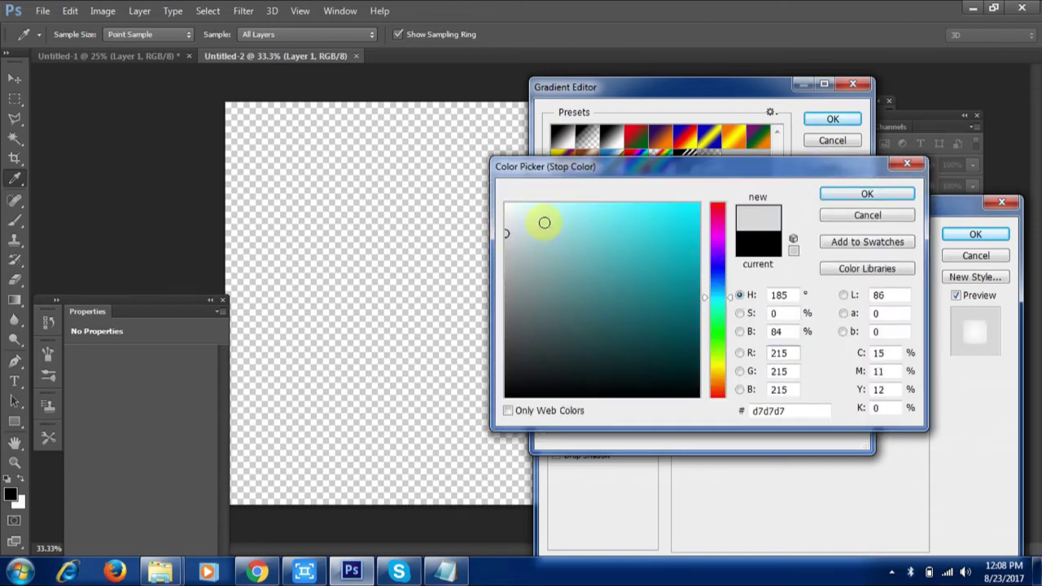
{"action": "left_click", "coordinate": [504, 236]}
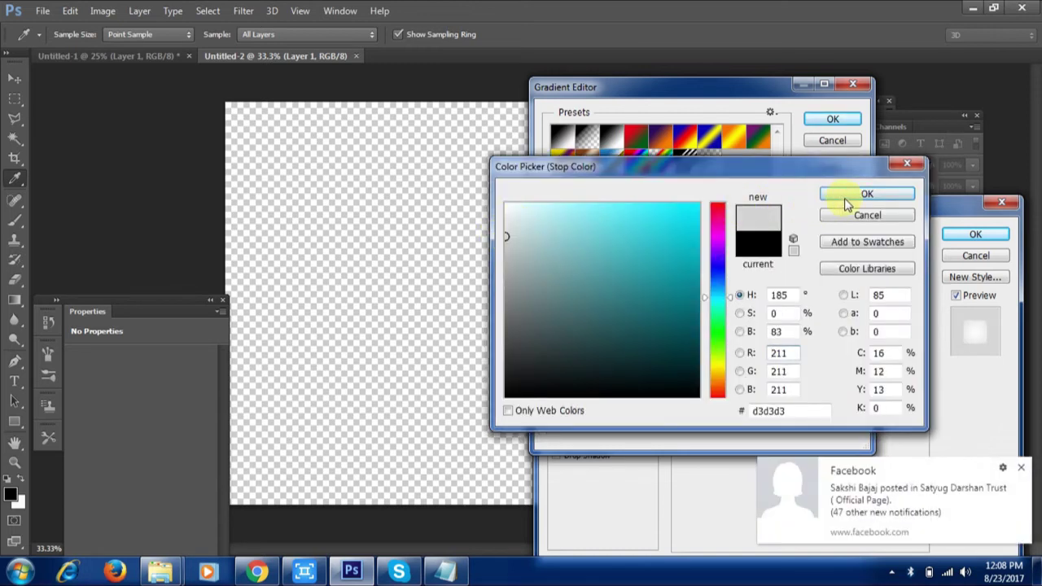
{"action": "left_click", "coordinate": [863, 196]}
{"action": "left_click", "coordinate": [837, 119]}
{"action": "left_click", "coordinate": [975, 234]}
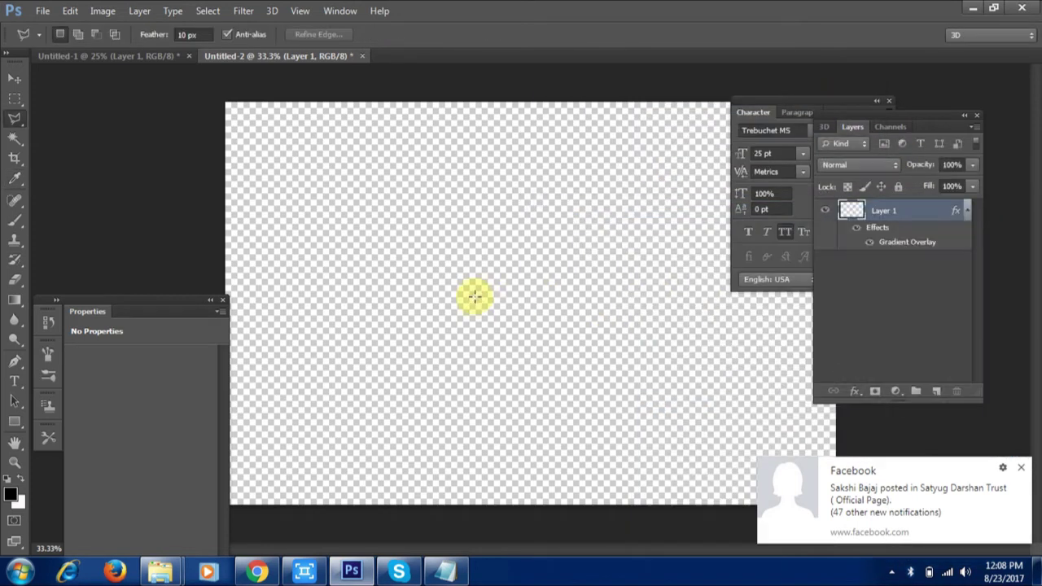
Step: Drag a radial gradient from the canvas centre outward with the Gradient tool
{"action": "left_click", "coordinate": [704, 473]}
{"action": "left_click", "coordinate": [554, 369]}
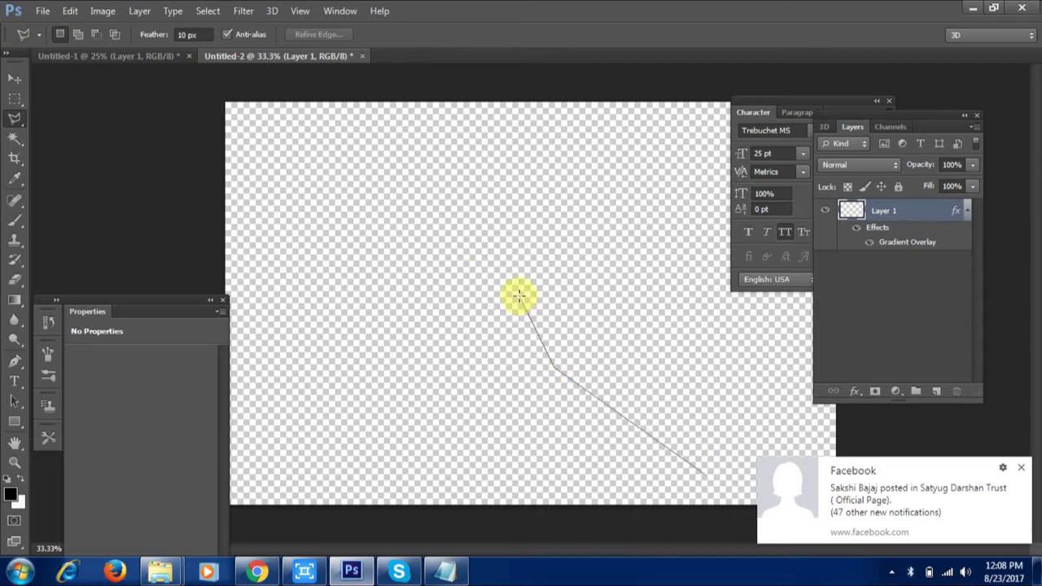
{"action": "double_click", "coordinate": [518, 296]}
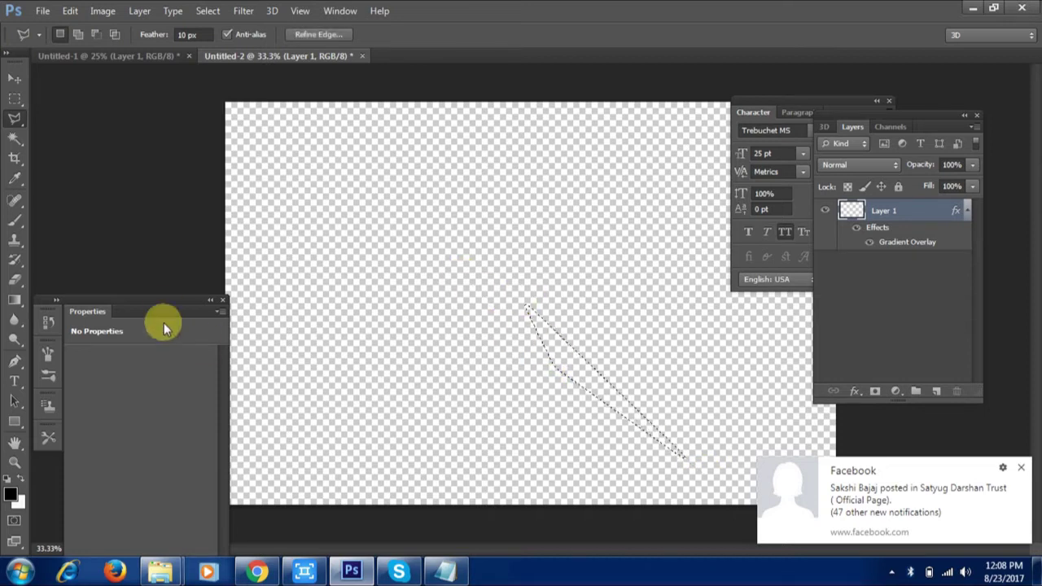
{"action": "left_click", "coordinate": [14, 299]}
{"action": "left_click_drag", "start_coordinate": [525, 309], "coordinate": [672, 508]}
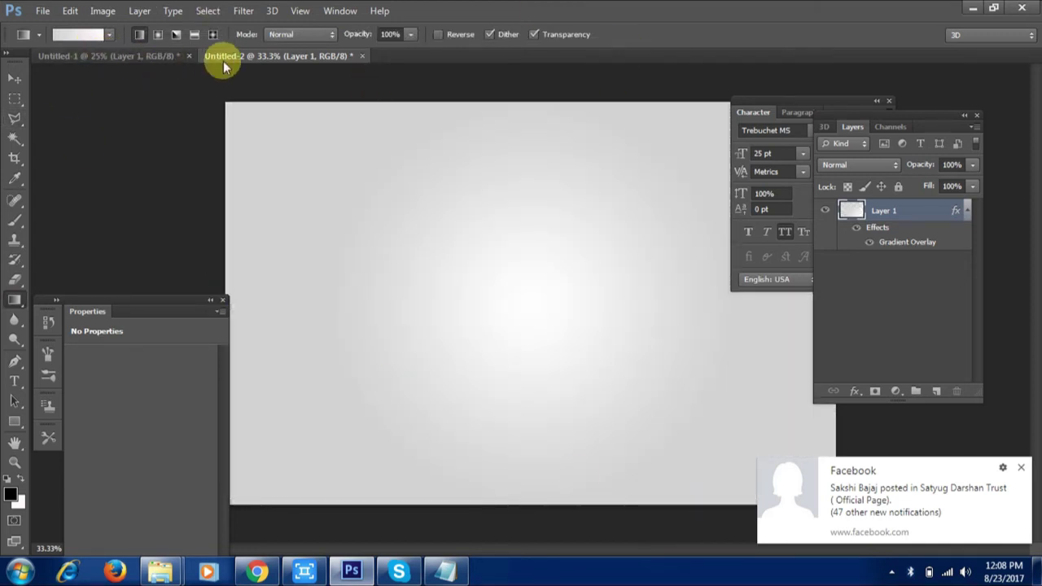
Step: Switch to the Untitled-1 photo and select all of the note's text
{"action": "left_click", "coordinate": [154, 54]}
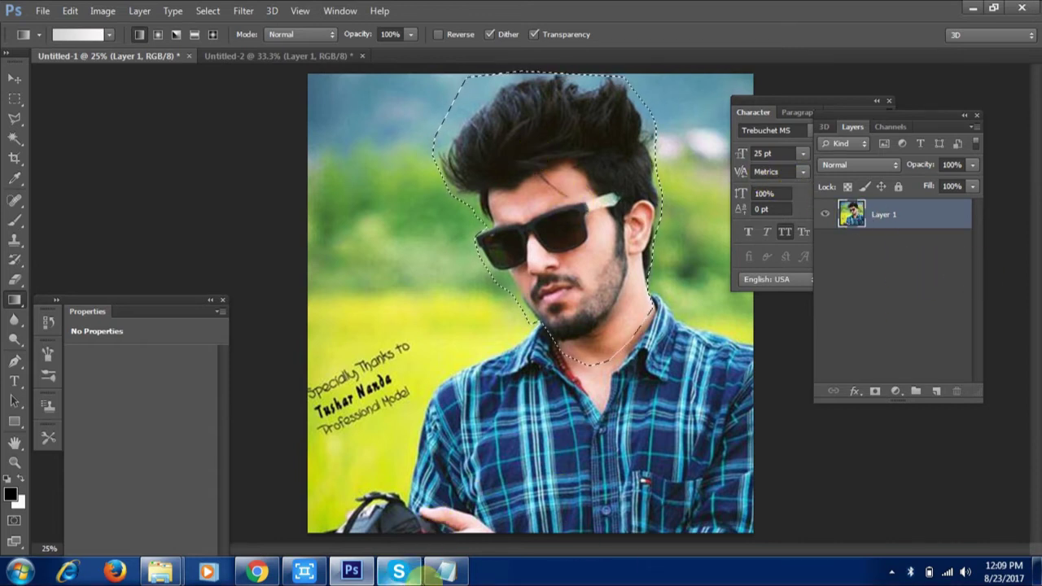
{"action": "left_click", "coordinate": [445, 572]}
{"action": "key", "text": "ctrl+a"}
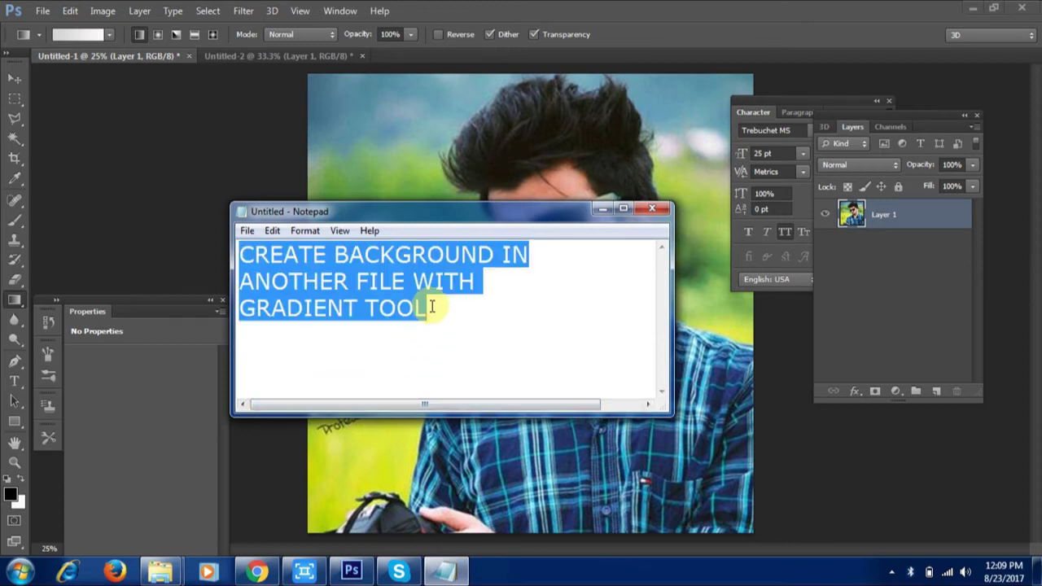
Step: Rewrite the note as 'PRESS CTRL+J AFTER SELECTING', correcting typos
{"action": "type", "text": "PRESS CTRL+"}
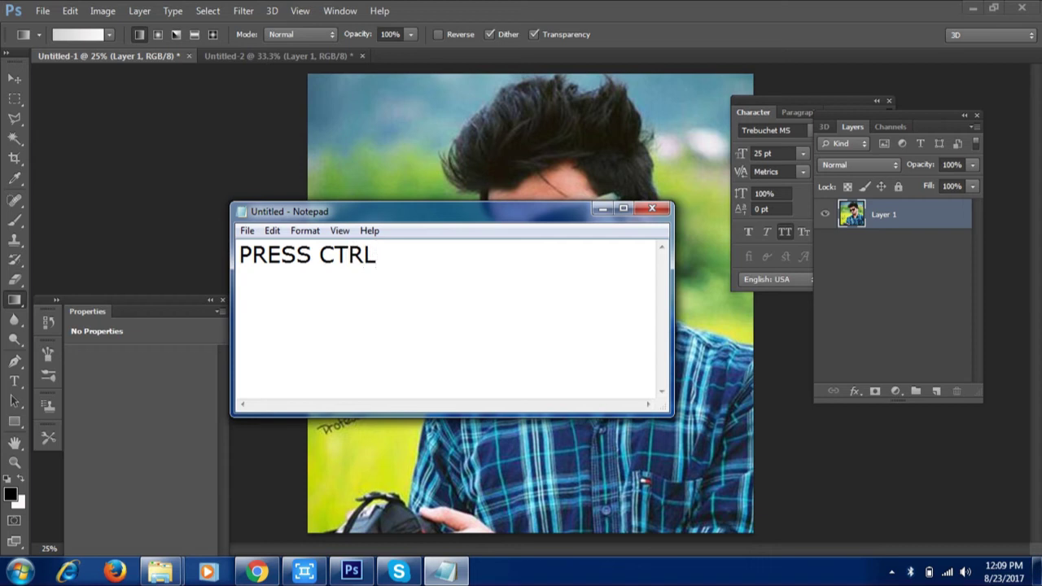
{"action": "type", "text": "J FTER A"}
{"action": "key", "text": "Left"}
{"action": "type", "text": "FTER"}
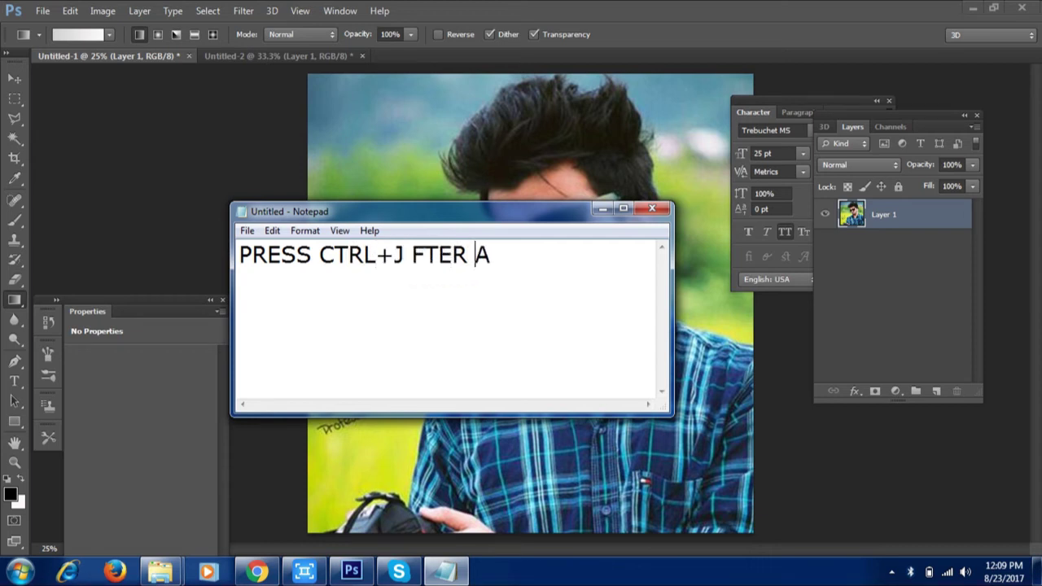
{"action": "key", "text": "BackSpace"}
{"action": "key", "text": "BackSpace"}
{"action": "key", "text": "BackSpace"}
{"action": "key", "text": "shift+Right"}
{"action": "key", "text": "Right"}
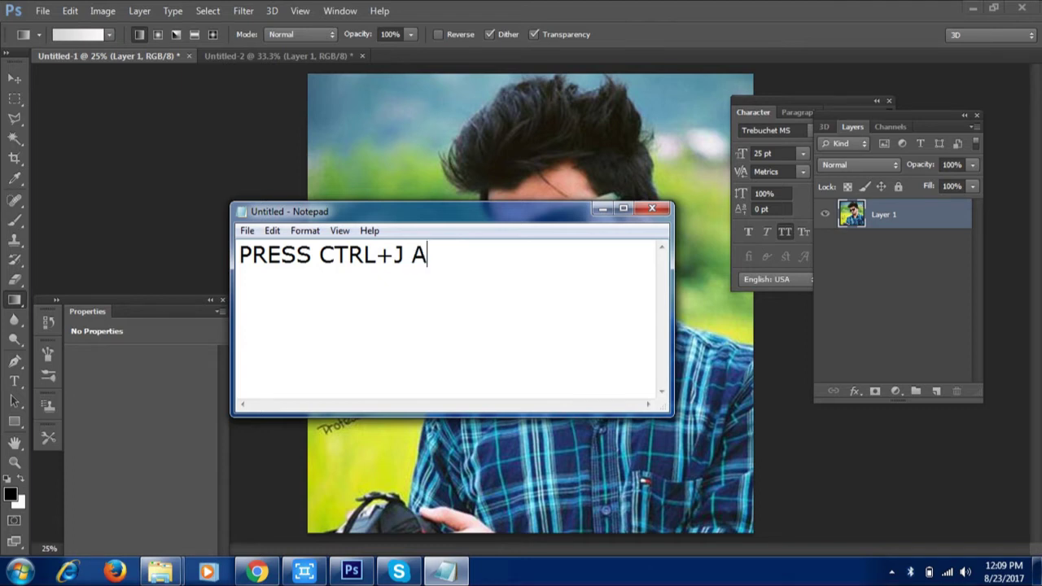
{"action": "type", "text": "ER S"}
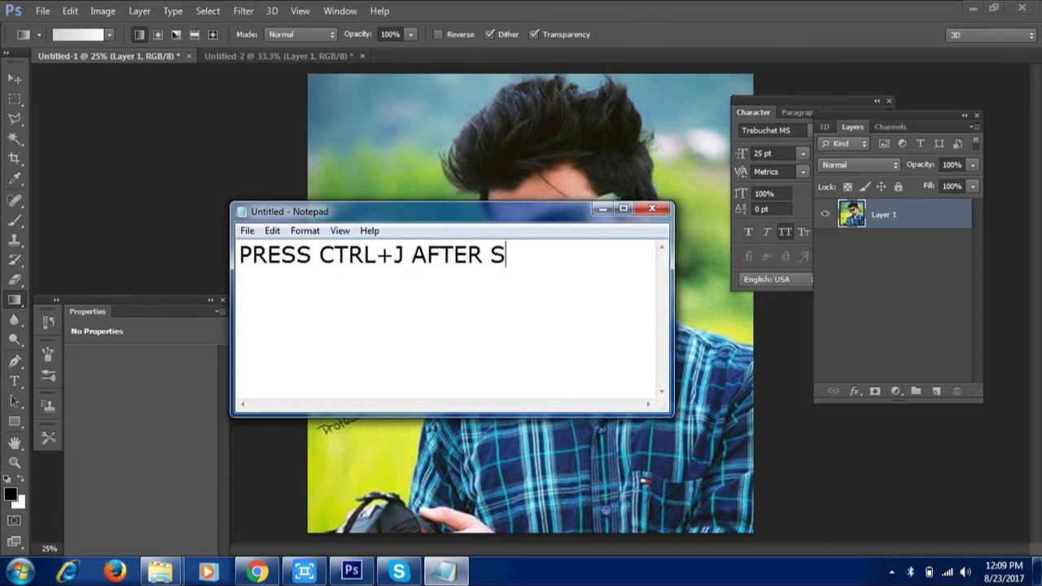
{"action": "type", "text": "ELECTING M"}
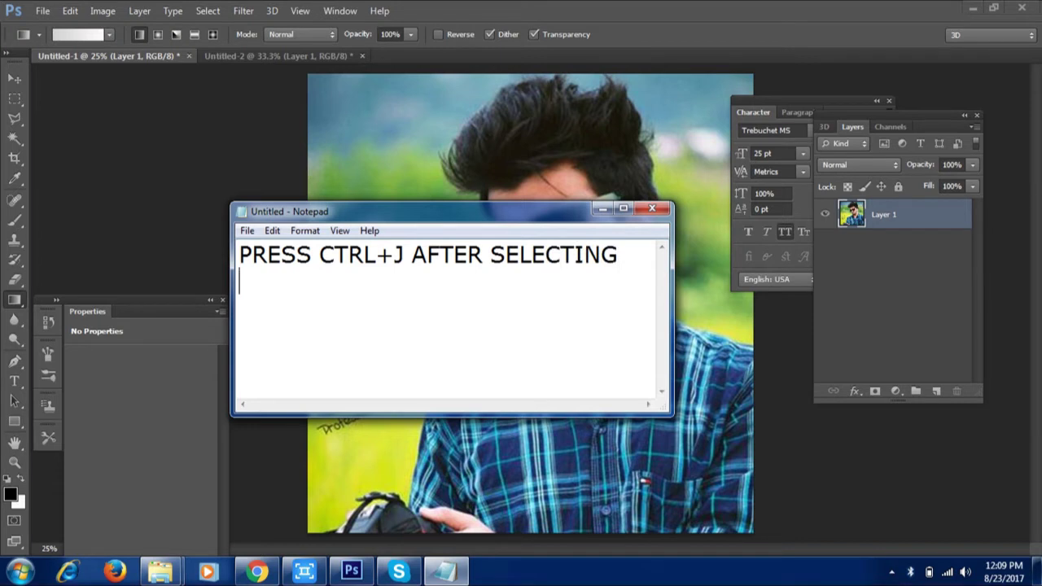
{"action": "type", "text": "ODEL"}
{"action": "double_click", "coordinate": [418, 302]}
{"action": "type", "text": "CE"}
Step: Copy the selected head onto a new Layer 2 with Ctrl+J
{"action": "left_click", "coordinate": [603, 215]}
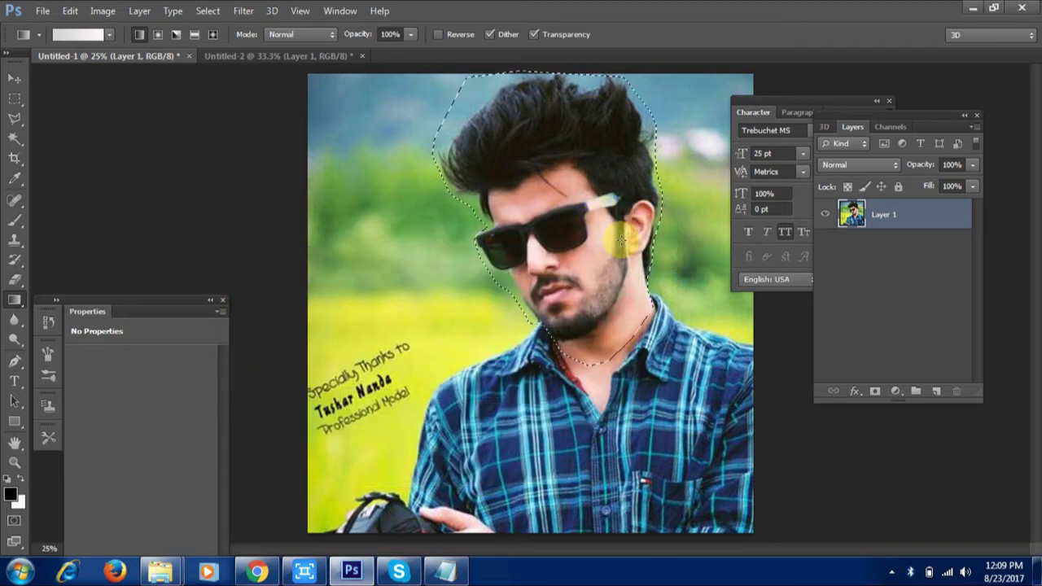
{"action": "key", "text": "ctrl+j"}
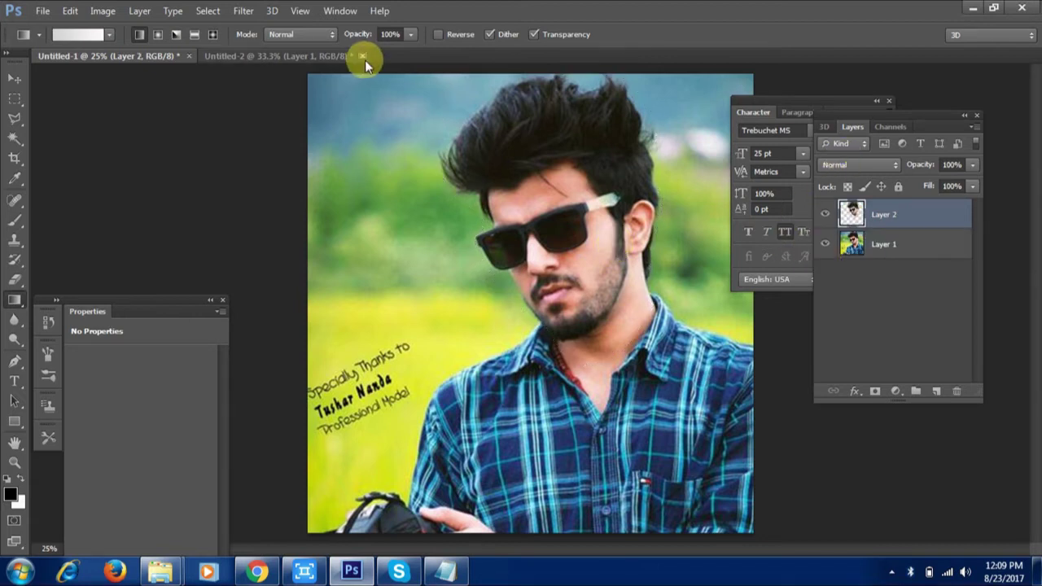
{"action": "left_click", "coordinate": [208, 11]}
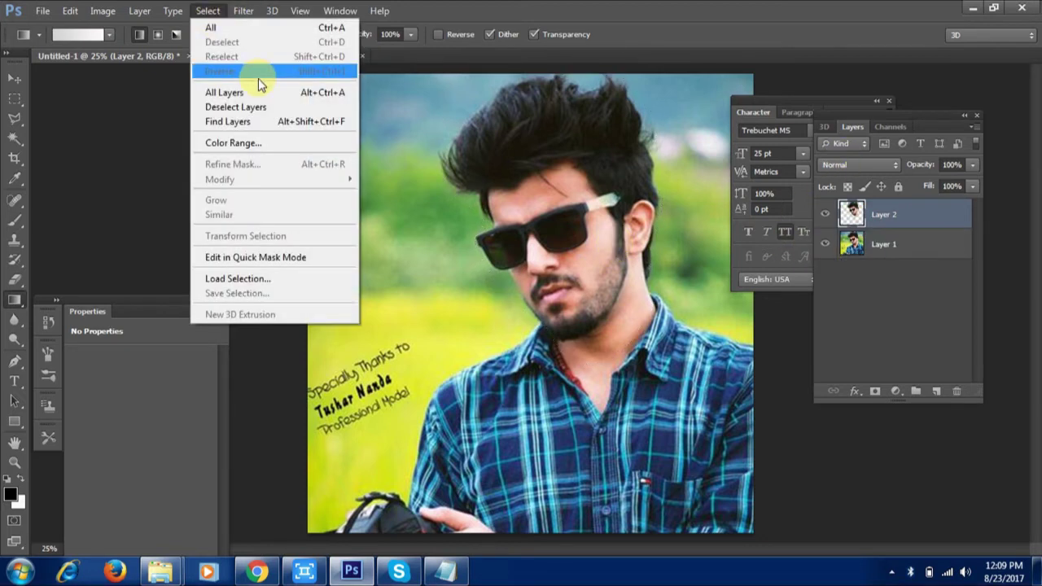
{"action": "left_click", "coordinate": [208, 11]}
{"action": "left_click", "coordinate": [205, 10]}
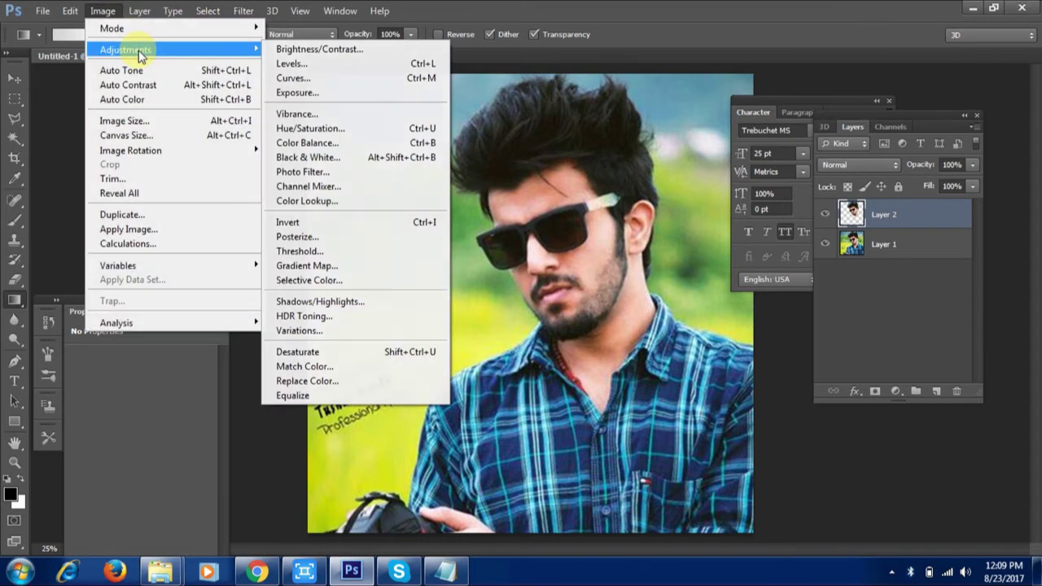
Step: Note 'THEN USE THRESHOLD' and cancel the Calculations preview to restore the colour photo
{"action": "mouse_move", "coordinate": [102, 10]}
{"action": "left_click", "coordinate": [128, 243]}
{"action": "key", "text": "ctrl+a"}
{"action": "type", "text": "THEN USE"}
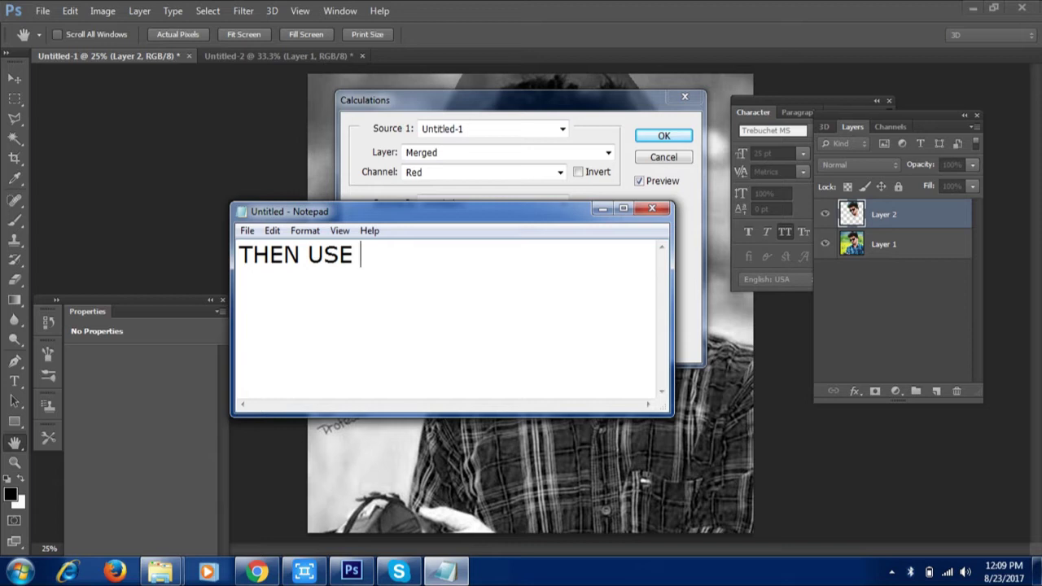
{"action": "type", "text": "HRESHELHOLD"}
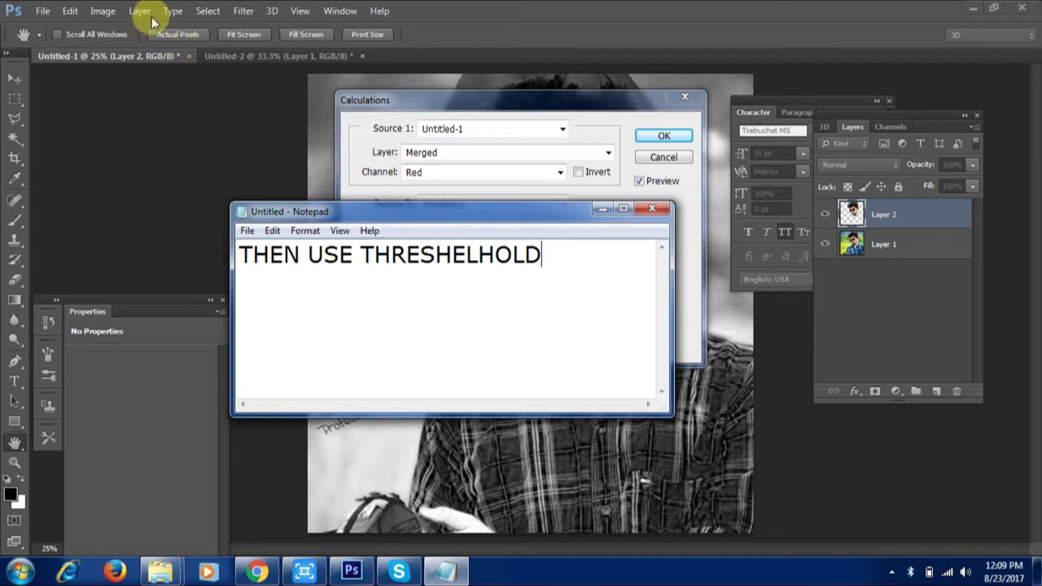
{"action": "left_click", "coordinate": [114, 23]}
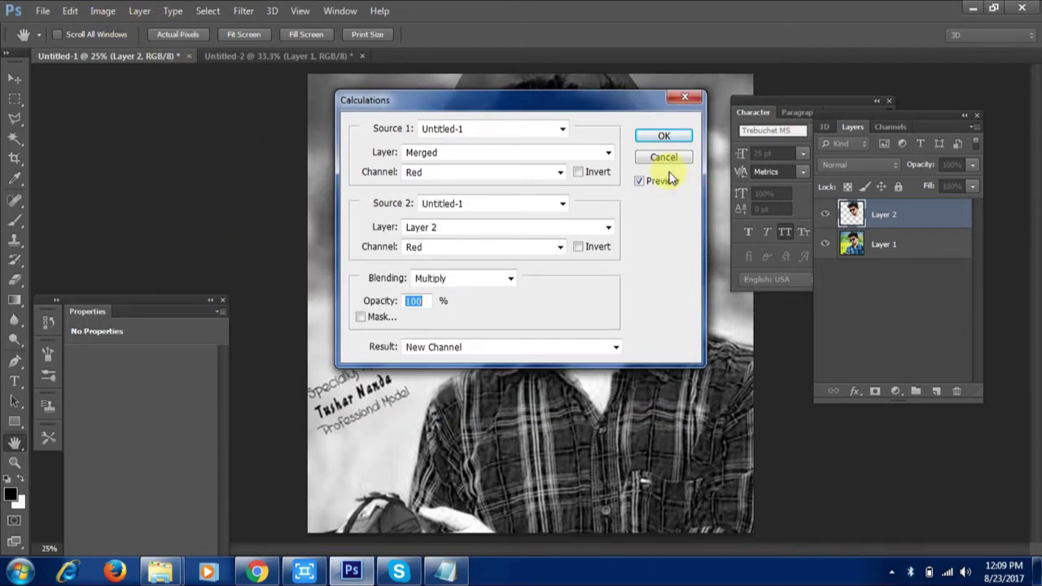
{"action": "left_click", "coordinate": [663, 157]}
{"action": "left_click", "coordinate": [102, 11]}
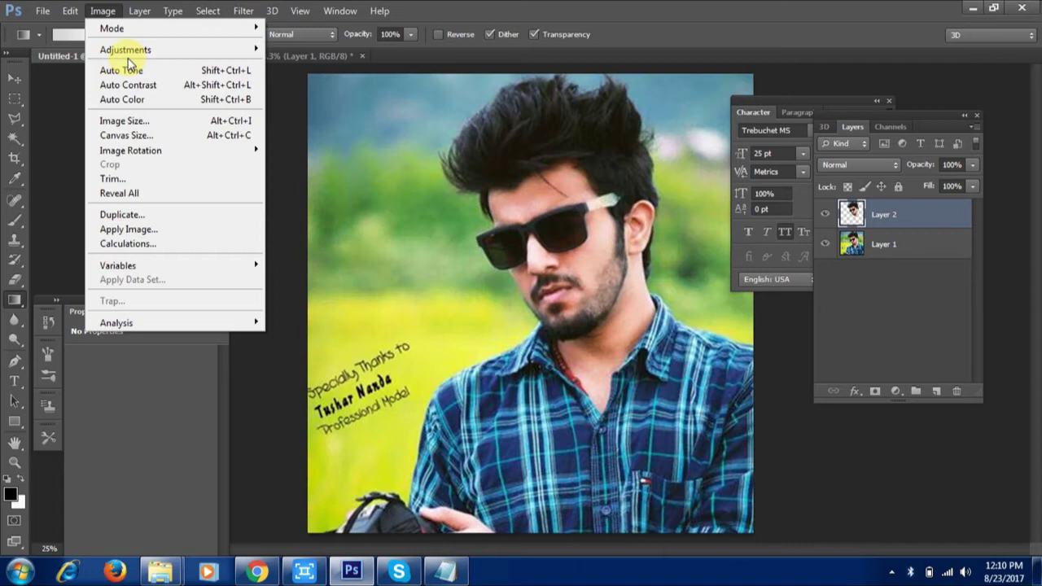
{"action": "mouse_move", "coordinate": [127, 50]}
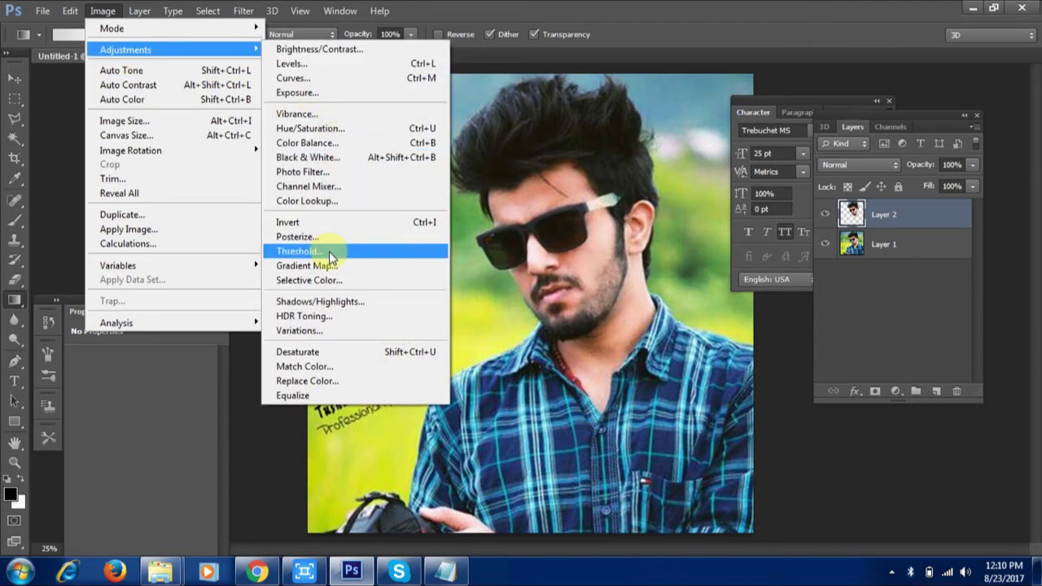
Step: Apply a Threshold of about 118 to turn Layer 2's head black and white
{"action": "left_click", "coordinate": [332, 254]}
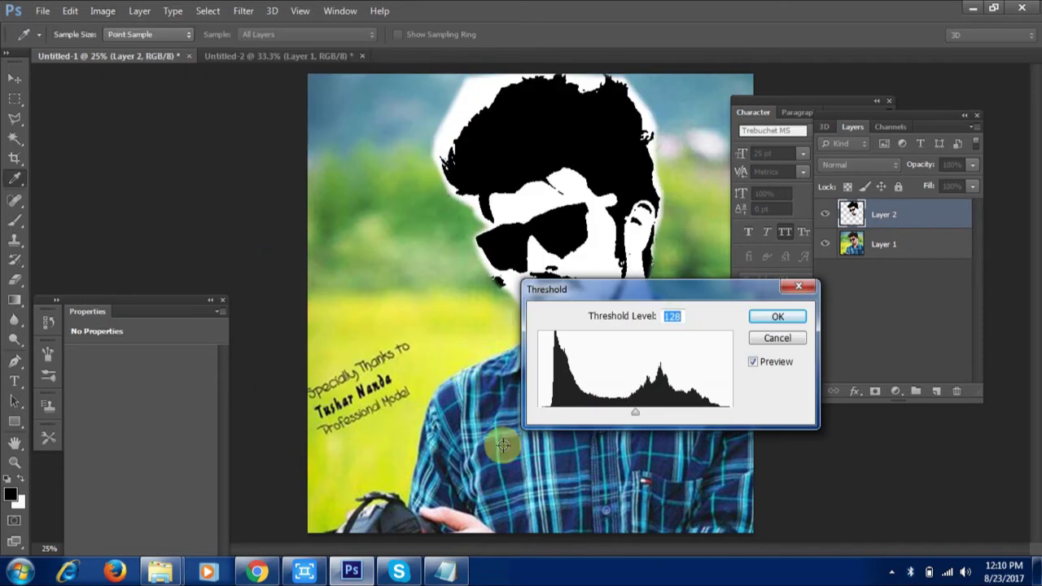
{"action": "mouse_move", "coordinate": [635, 413]}
{"action": "left_mouse_down"}
{"action": "mouse_move", "coordinate": [623, 415]}
{"action": "mouse_move", "coordinate": [631, 414]}
{"action": "left_mouse_up"}
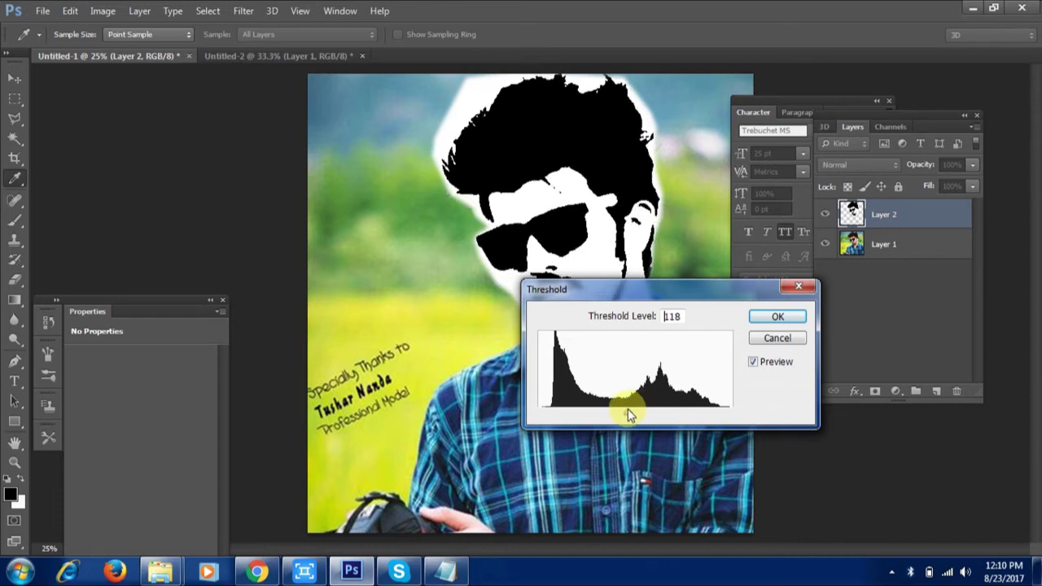
{"action": "left_click", "coordinate": [775, 317]}
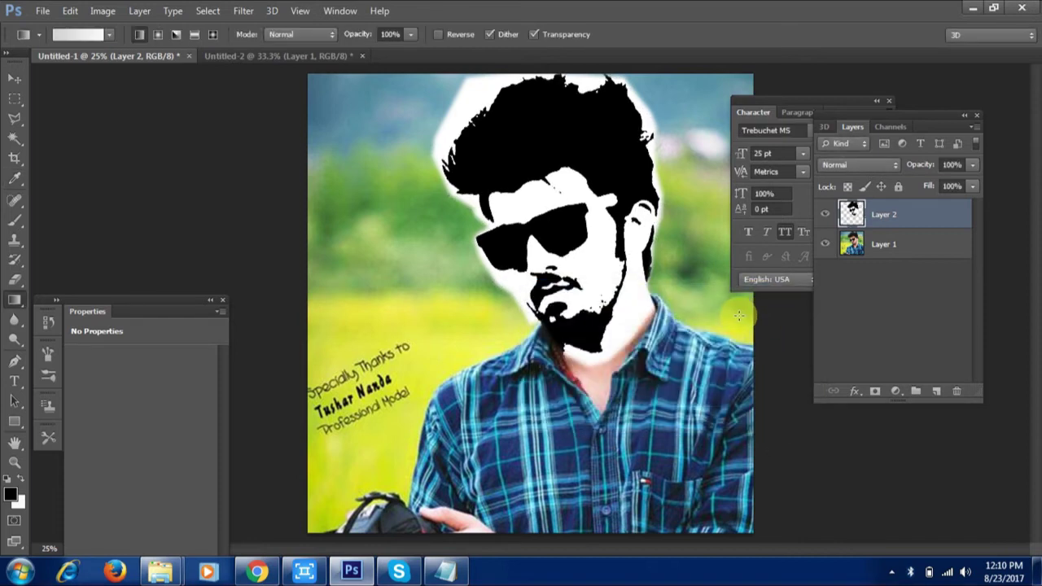
{"action": "mouse_move", "coordinate": [304, 572]}
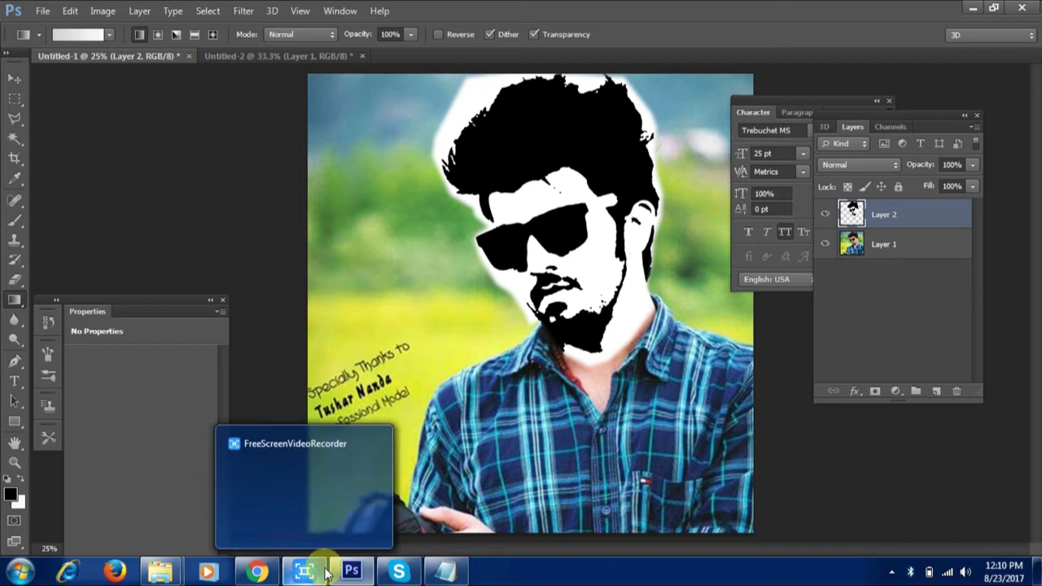
Step: Correct THRESHELHOLD to THRESHOLD, add TOOL, and minimize Notepad
{"action": "mouse_move", "coordinate": [445, 571]}
{"action": "left_click", "coordinate": [456, 569]}
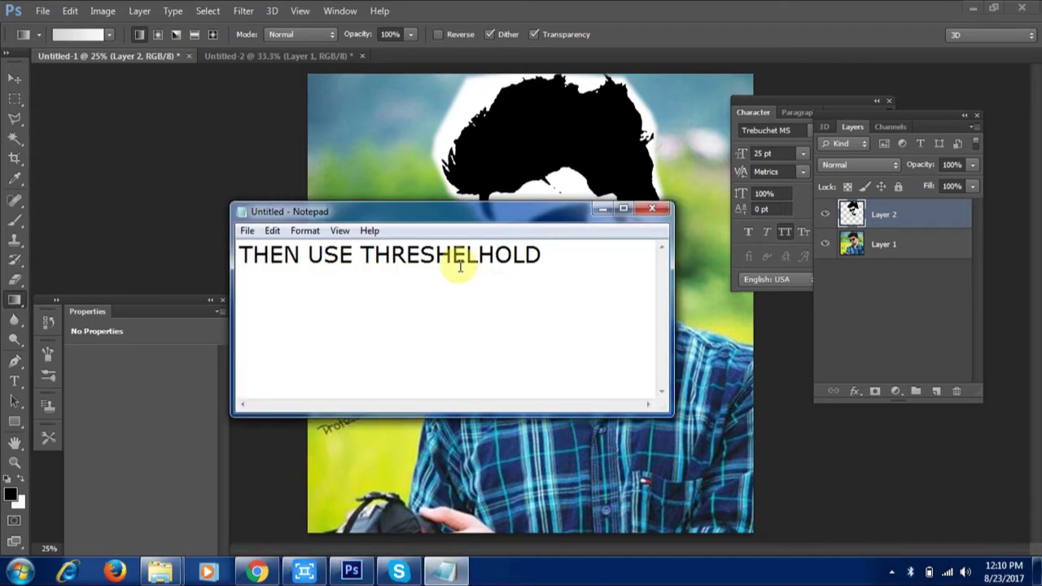
{"action": "left_click", "coordinate": [437, 255]}
{"action": "key", "text": "Delete"}
{"action": "key", "text": "Delete"}
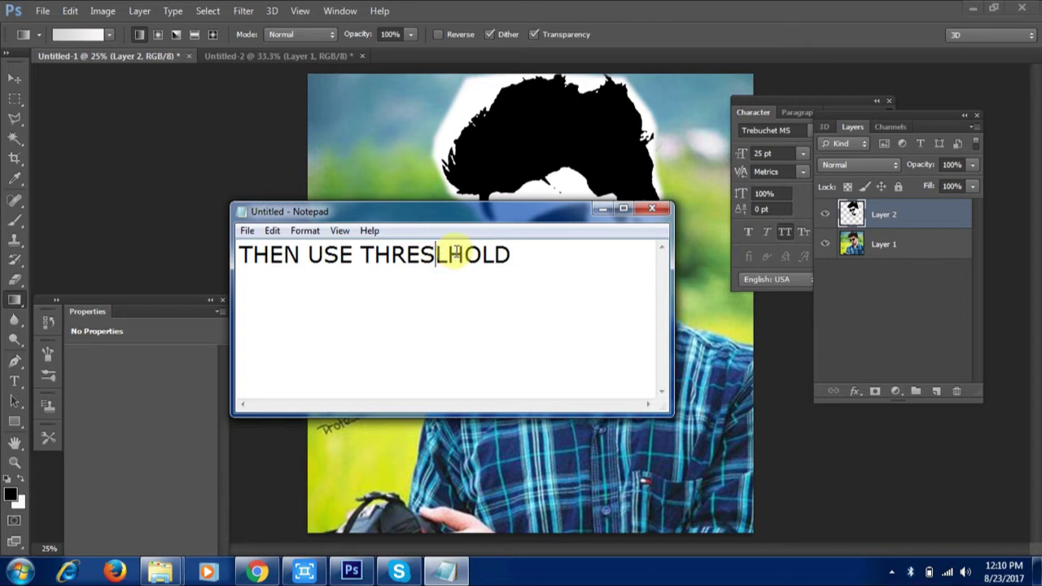
{"action": "key", "text": "Delete"}
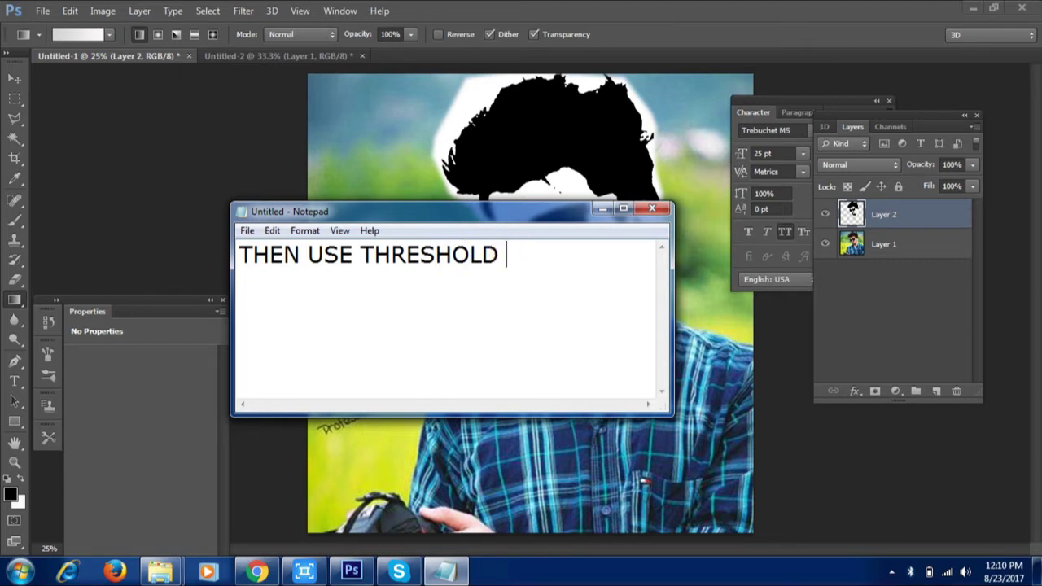
{"action": "type", "text": "TOOL"}
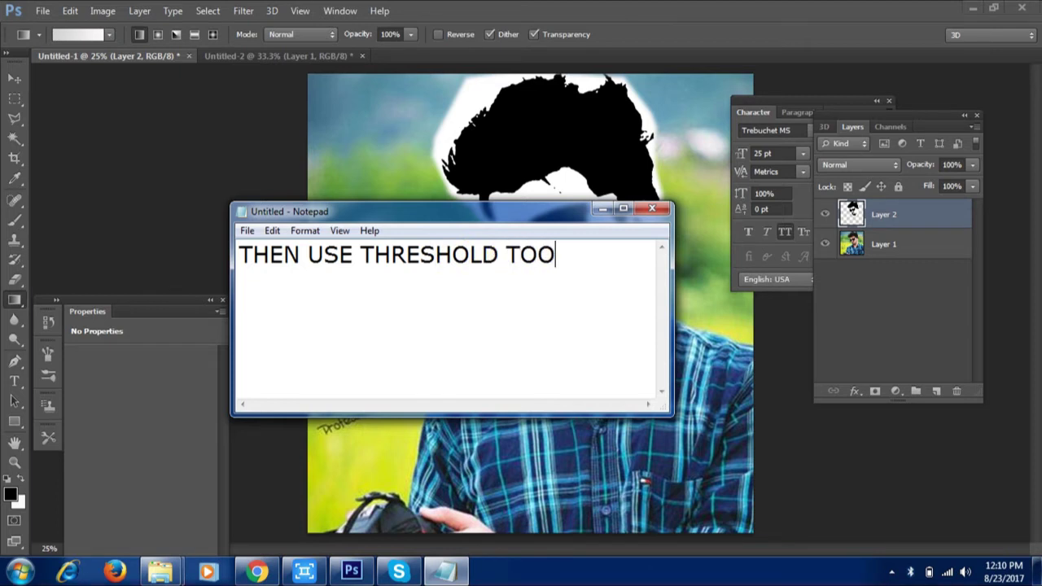
{"action": "left_click", "coordinate": [601, 210]}
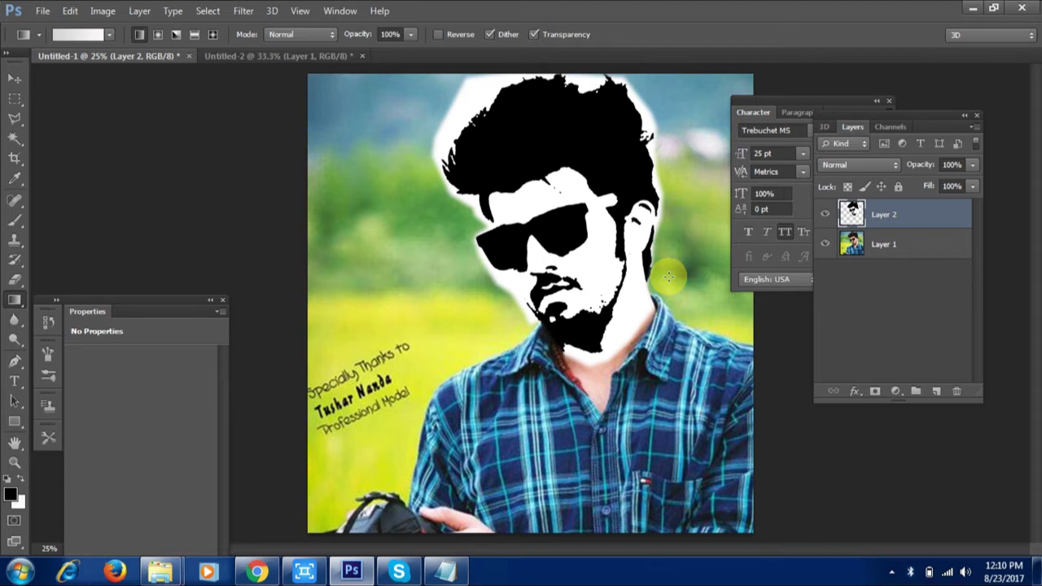
Step: Make a Color Range selection of the silhouette's black, then deselect
{"action": "left_click", "coordinate": [101, 12]}
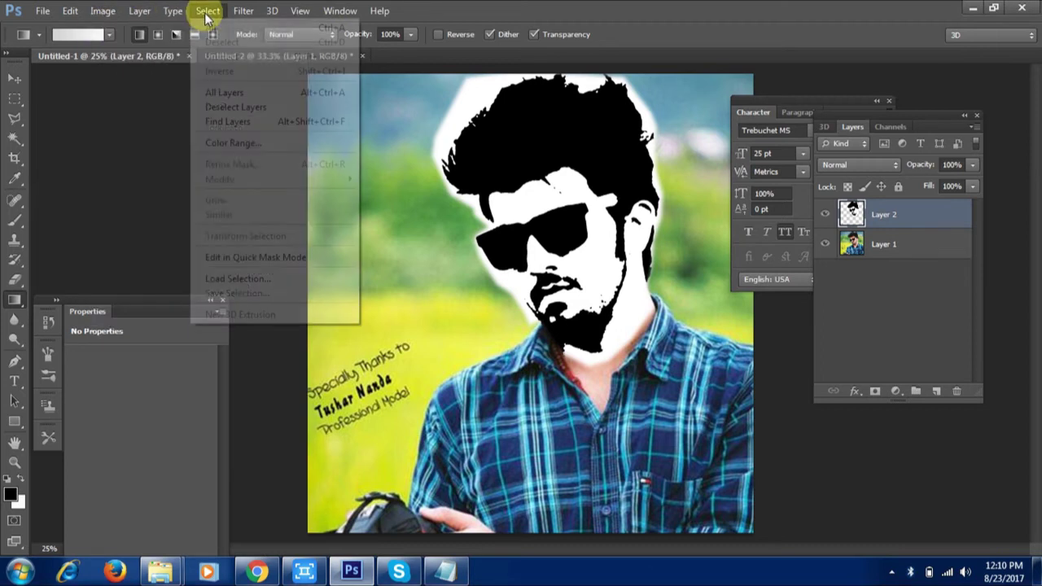
{"action": "left_click", "coordinate": [309, 143]}
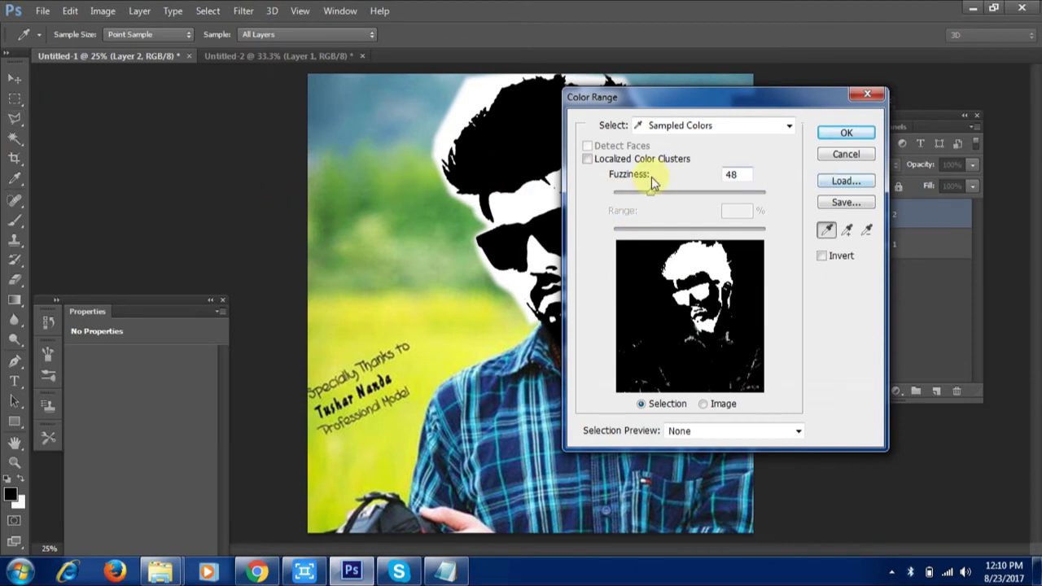
{"action": "left_click", "coordinate": [846, 133]}
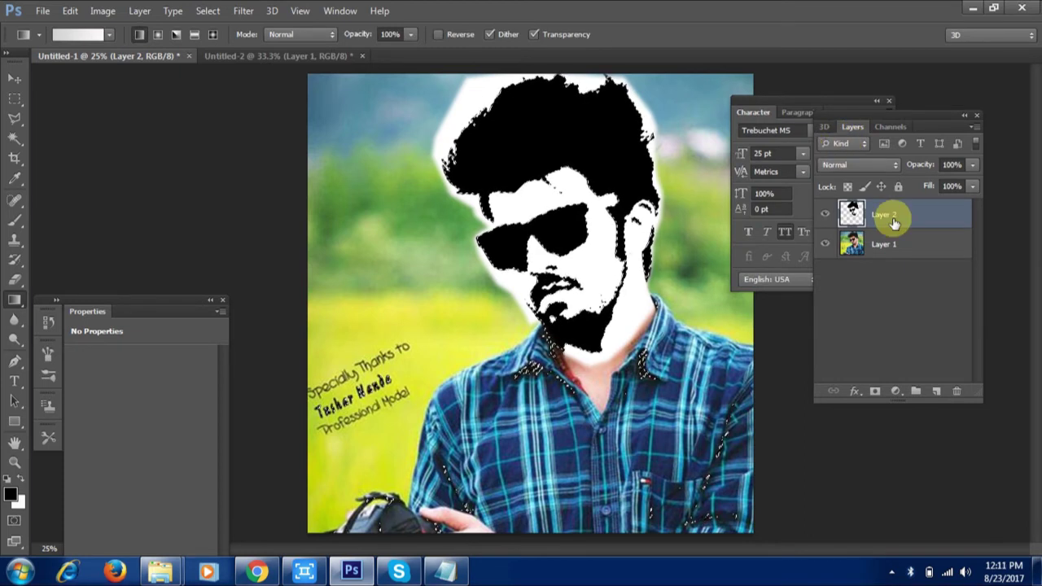
{"action": "key", "text": "ctrl+d"}
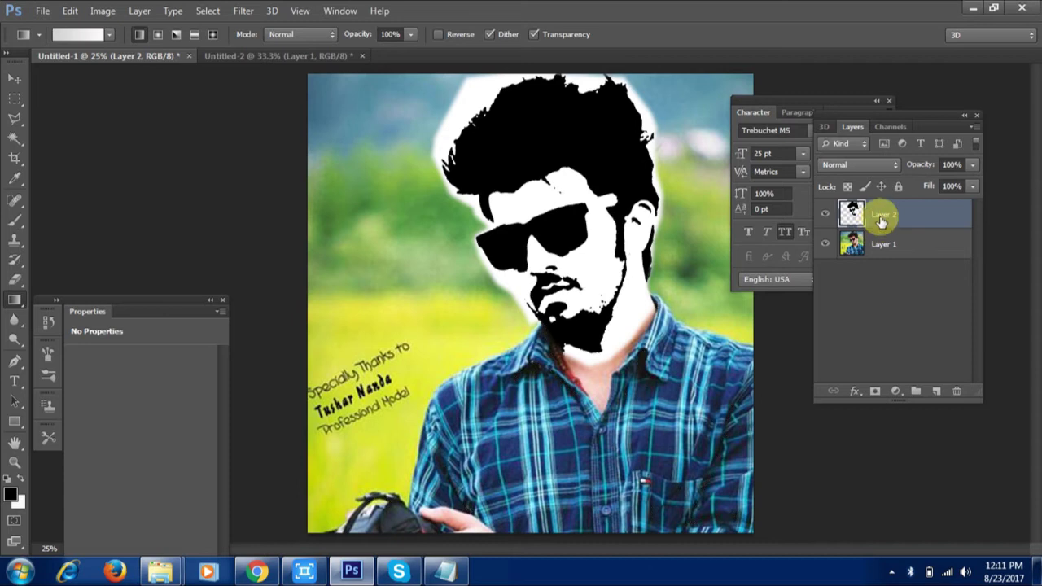
Step: Redo the Color Range selection of the black areas at Fuzziness 48
{"action": "right_click", "coordinate": [881, 216]}
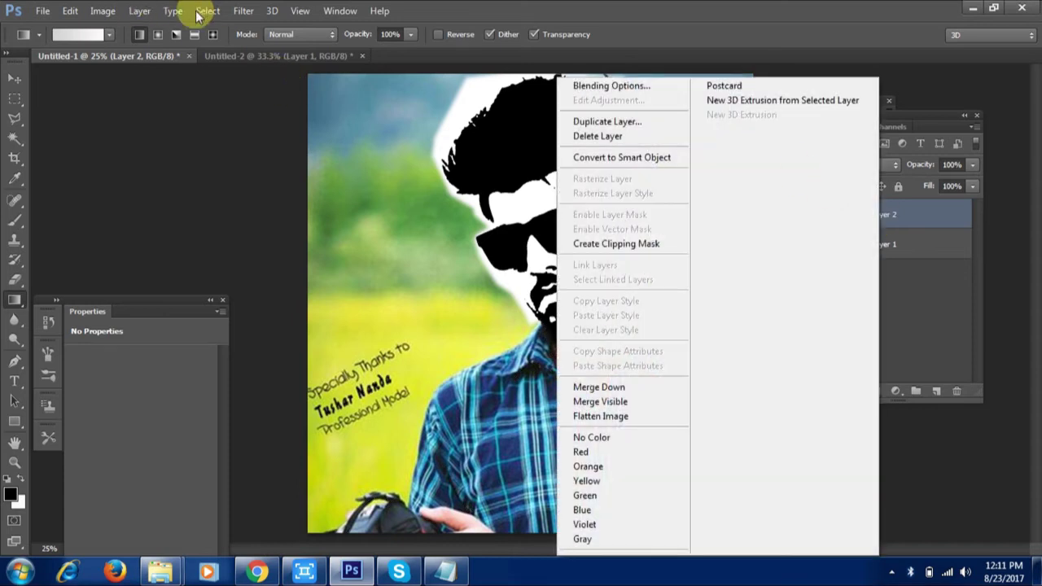
{"action": "left_click", "coordinate": [203, 18]}
{"action": "left_click", "coordinate": [203, 13]}
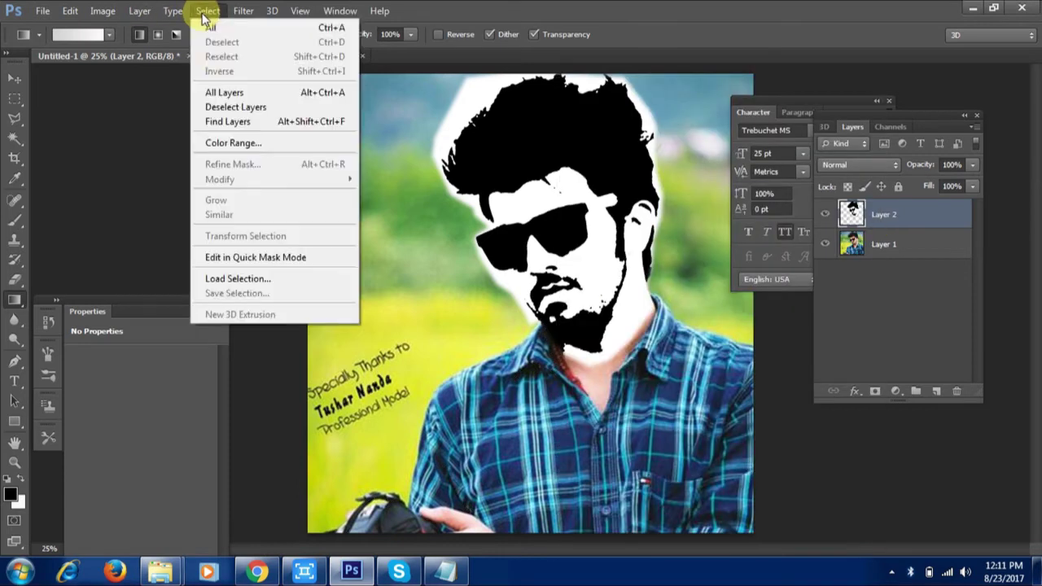
{"action": "left_click", "coordinate": [265, 146]}
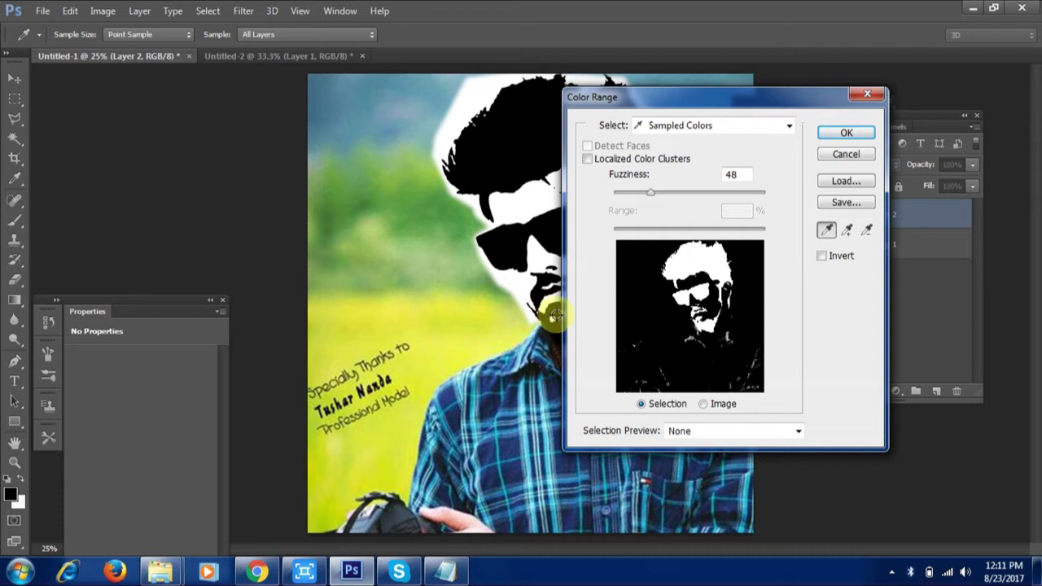
{"action": "left_click", "coordinate": [847, 133]}
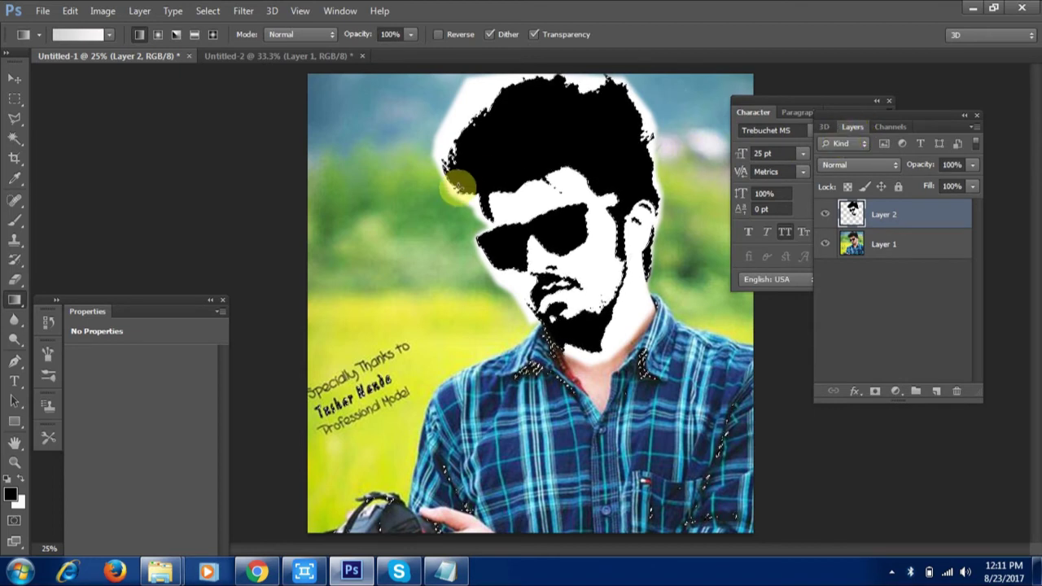
Step: Overwrite the old Notepad text with the note 'SELECT COLOR RANGE FOR SELECTING PARTICULAR COLOR'
{"action": "left_click", "coordinate": [453, 574]}
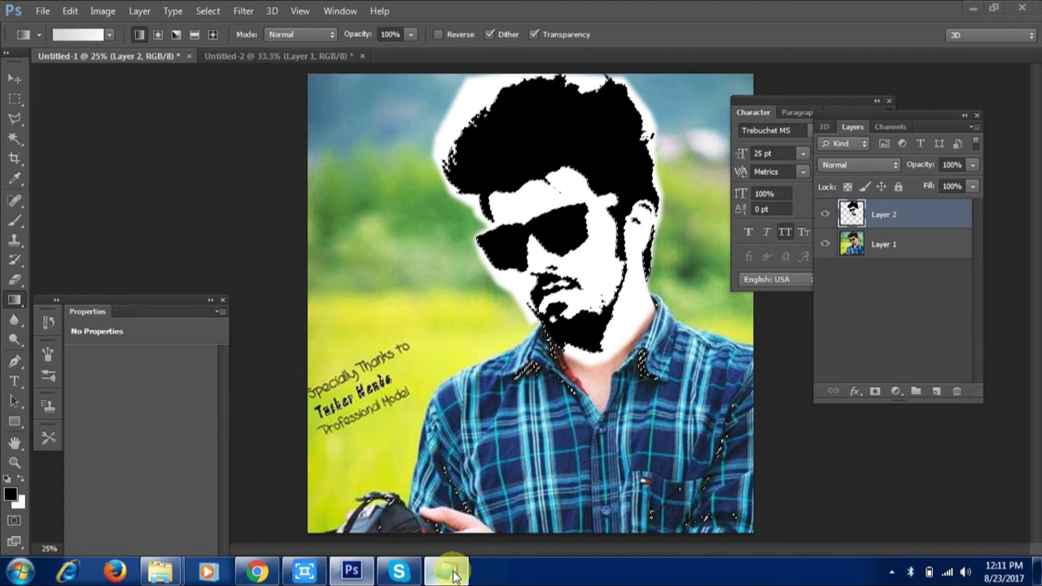
{"action": "key", "text": "ctrl+a"}
{"action": "type", "text": "T"}
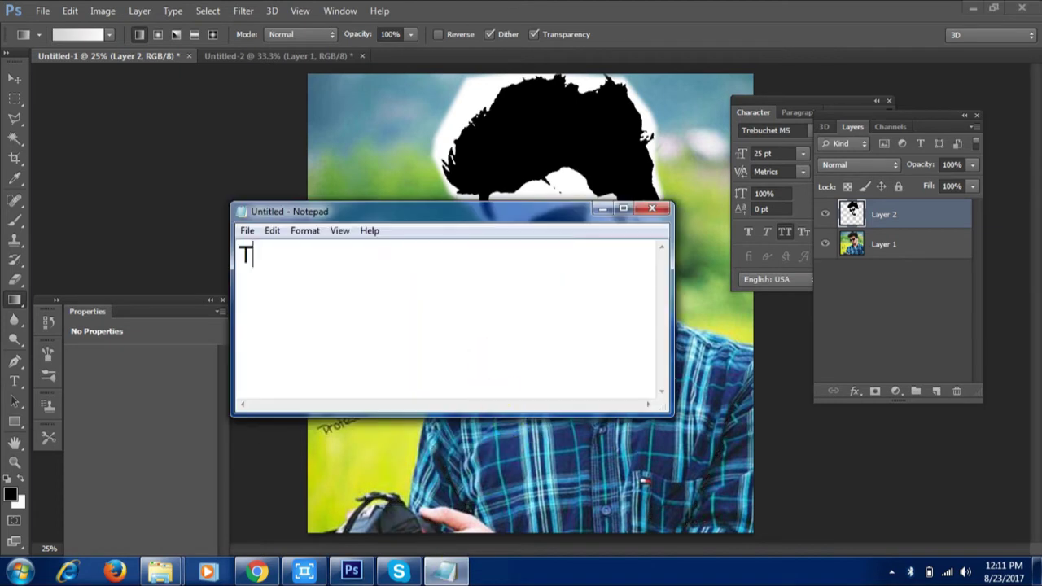
{"action": "type", "text": "ELEC"}
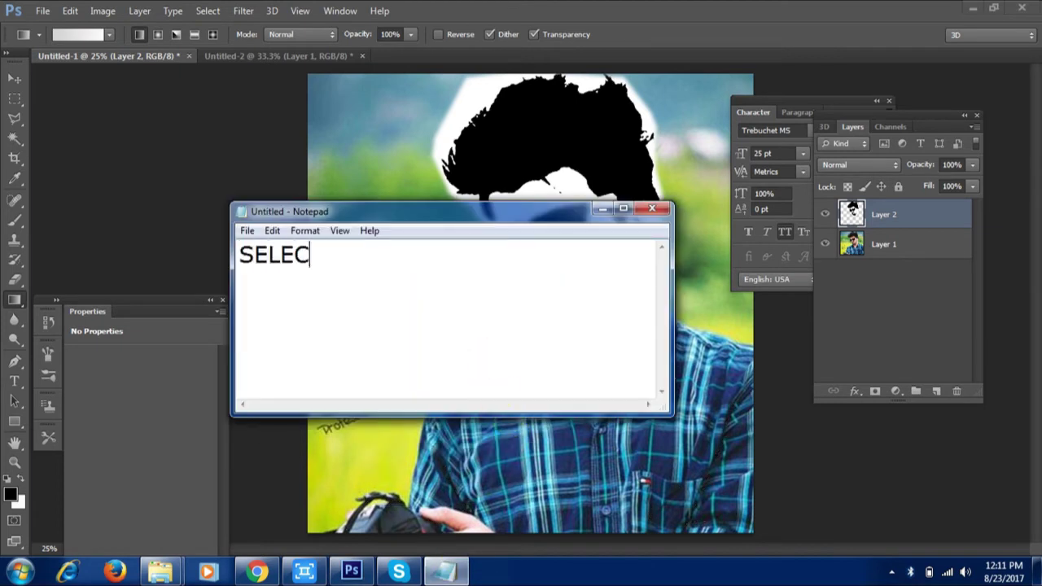
{"action": "type", "text": "R RANGE"}
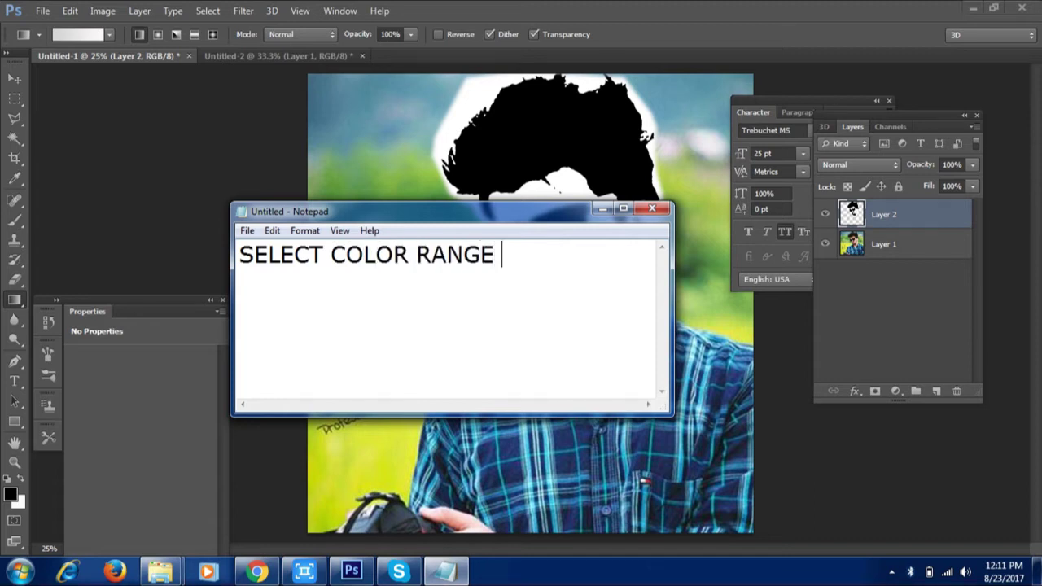
{"action": "type", "text": "FOR S"}
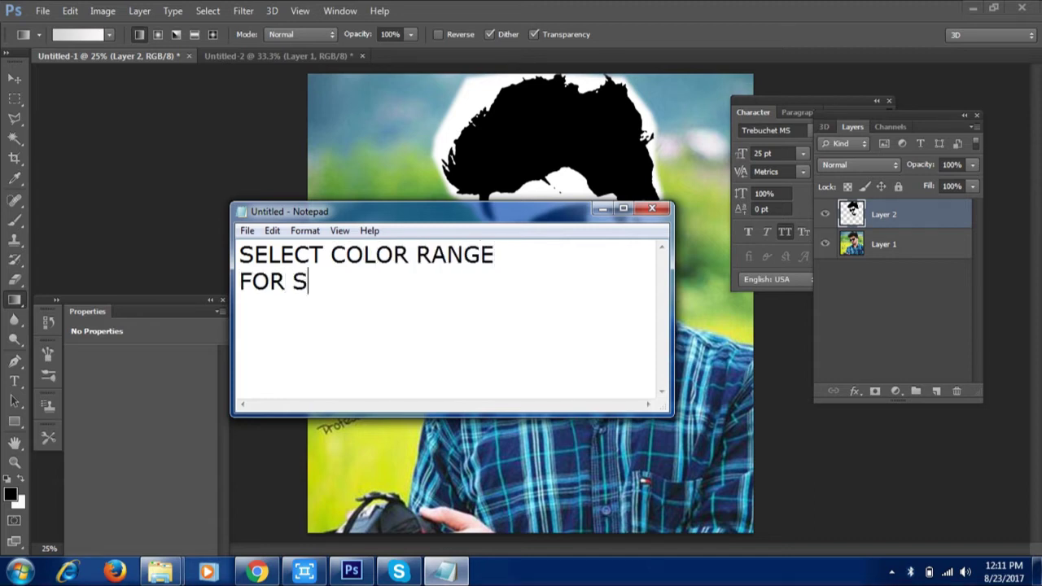
{"action": "type", "text": "ELEC"}
{"action": "type", "text": "TING"}
{"action": "type", "text": "E"}
{"action": "type", "text": "ART"}
{"action": "type", "text": "ICULAR COLOR"}
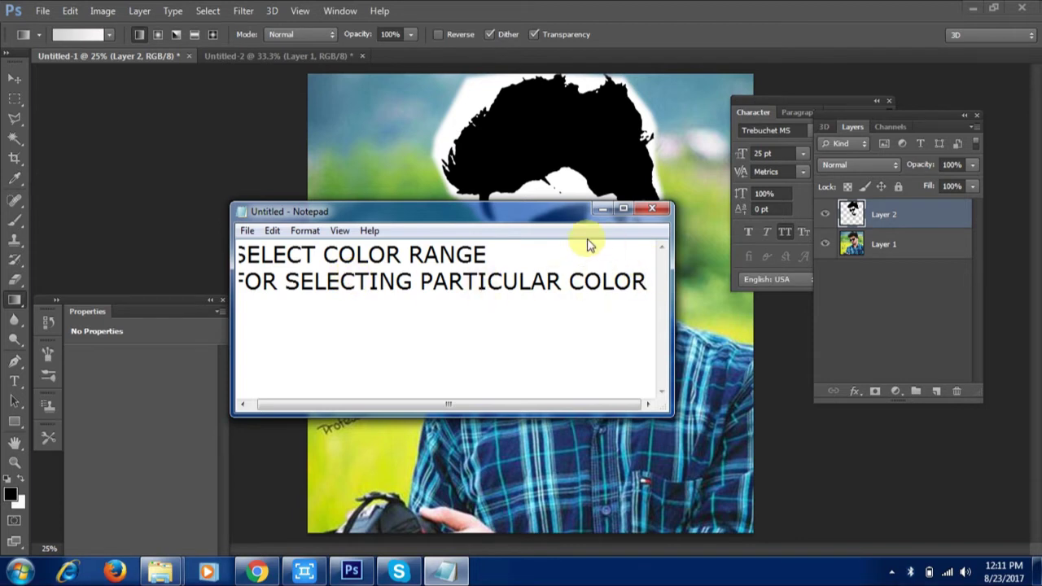
Step: Drag the black head silhouette Layer 2 onto the Untitled-2 gradient document
{"action": "left_click", "coordinate": [602, 210]}
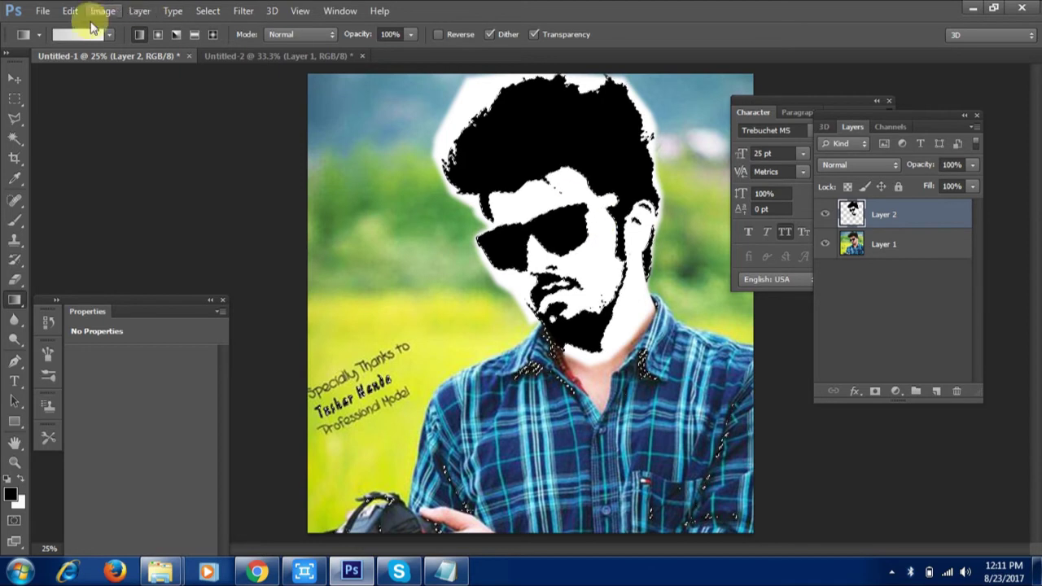
{"action": "left_click", "coordinate": [15, 78]}
{"action": "mouse_move", "coordinate": [452, 98]}
{"action": "left_mouse_down"}
{"action": "mouse_move", "coordinate": [442, 181]}
{"action": "mouse_move", "coordinate": [528, 265]}
{"action": "mouse_move", "coordinate": [539, 195]}
{"action": "left_mouse_up"}
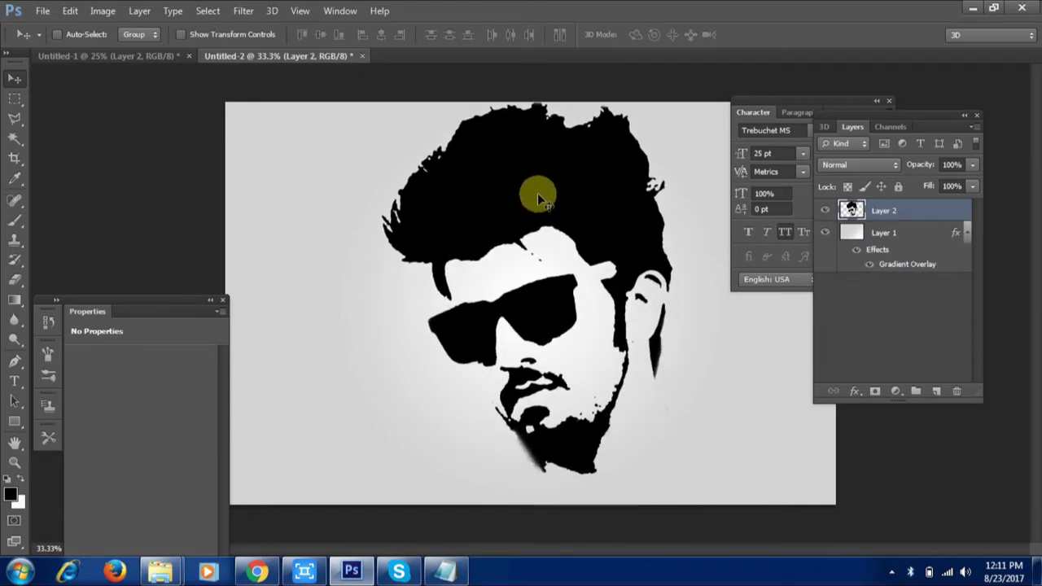
Step: Scale the head to about 56% and centre it over the grey gradient
{"action": "key", "text": "ctrl+t"}
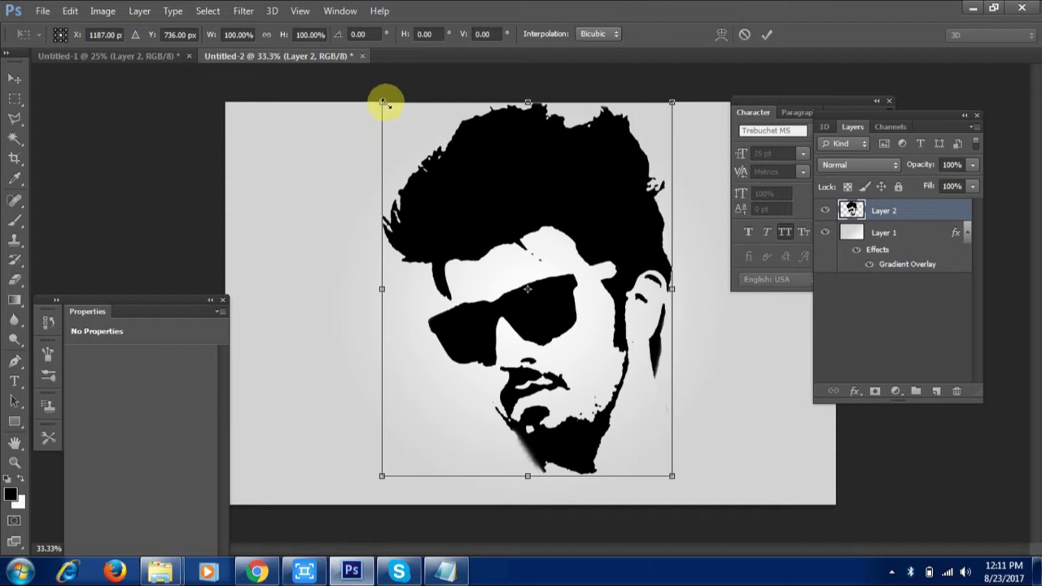
{"action": "left_click_drag", "start_coordinate": [384, 102], "coordinate": [493, 285]}
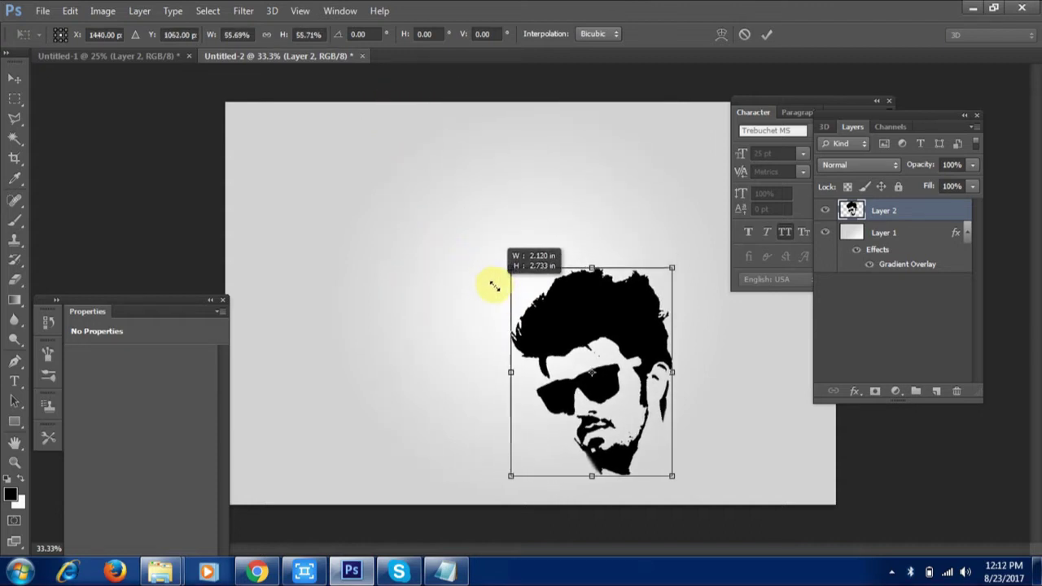
{"action": "left_click_drag", "start_coordinate": [581, 302], "coordinate": [537, 251]}
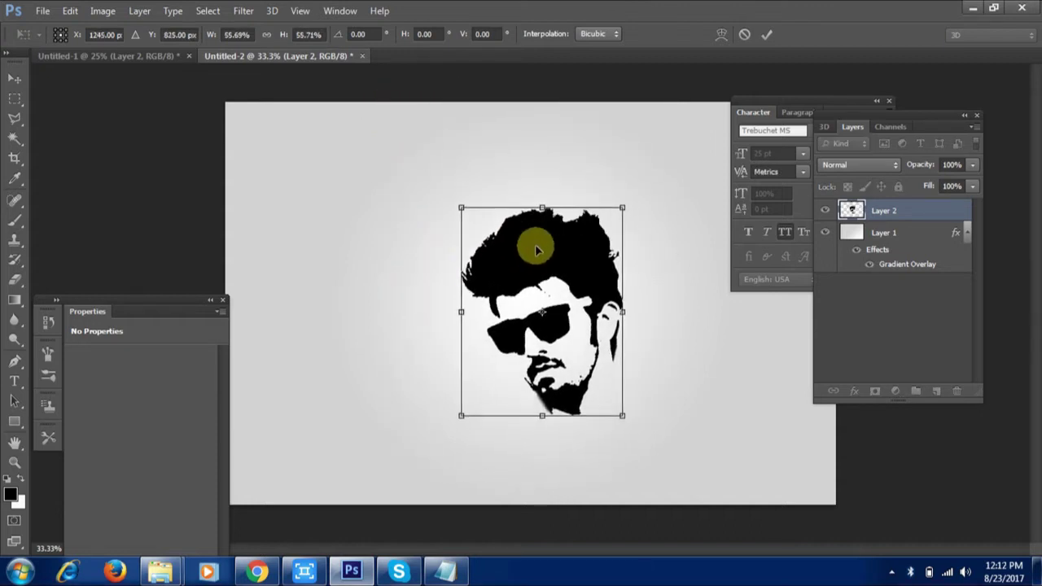
{"action": "key", "text": "Return"}
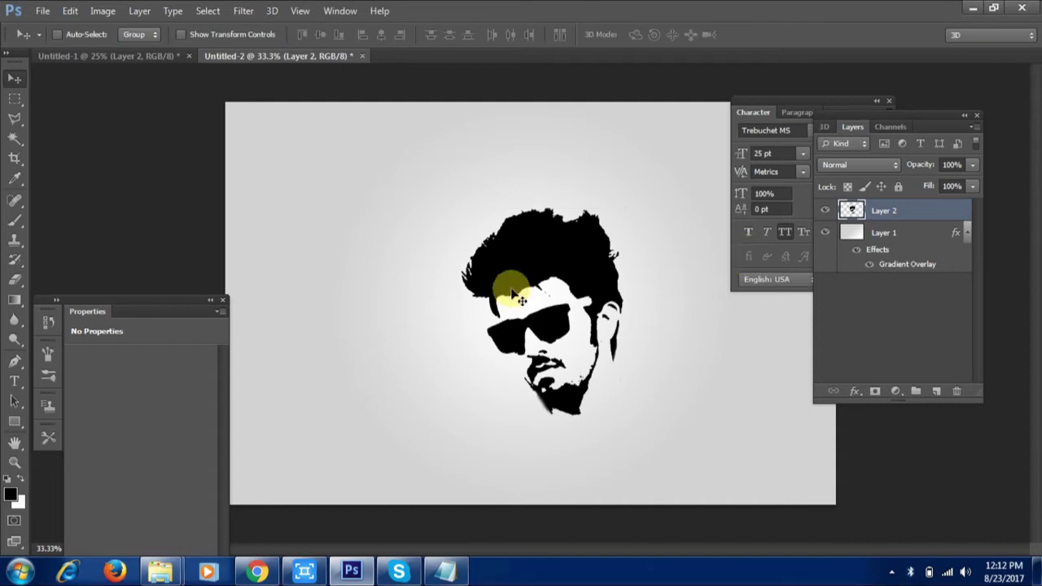
{"action": "left_click_drag", "start_coordinate": [533, 261], "coordinate": [529, 255]}
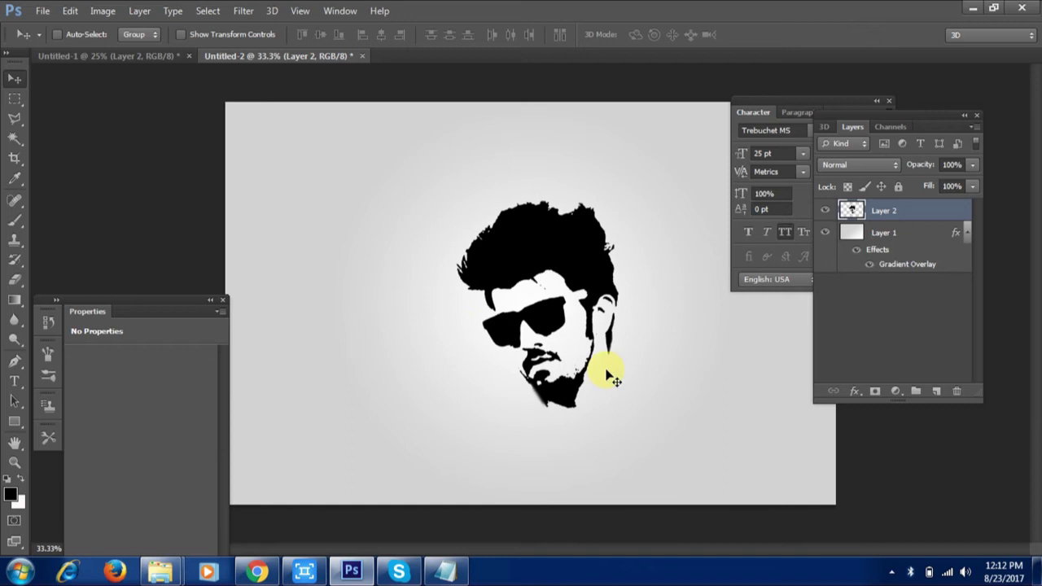
Step: Replace the note's first line with 'SELECT PIC AND MOVE TO', correcting typos
{"action": "left_click", "coordinate": [444, 570]}
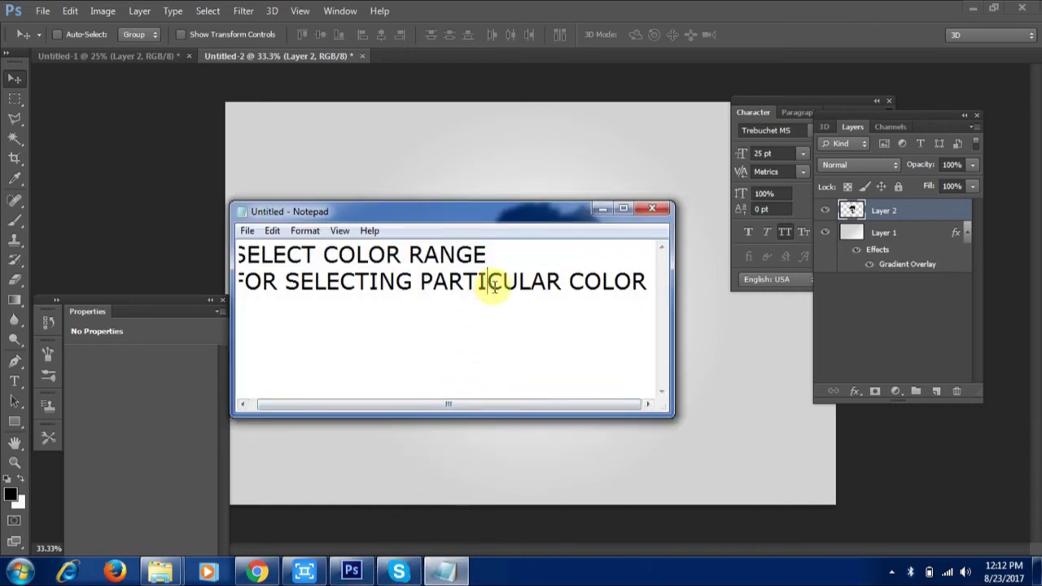
{"action": "key", "text": "ctrl+a"}
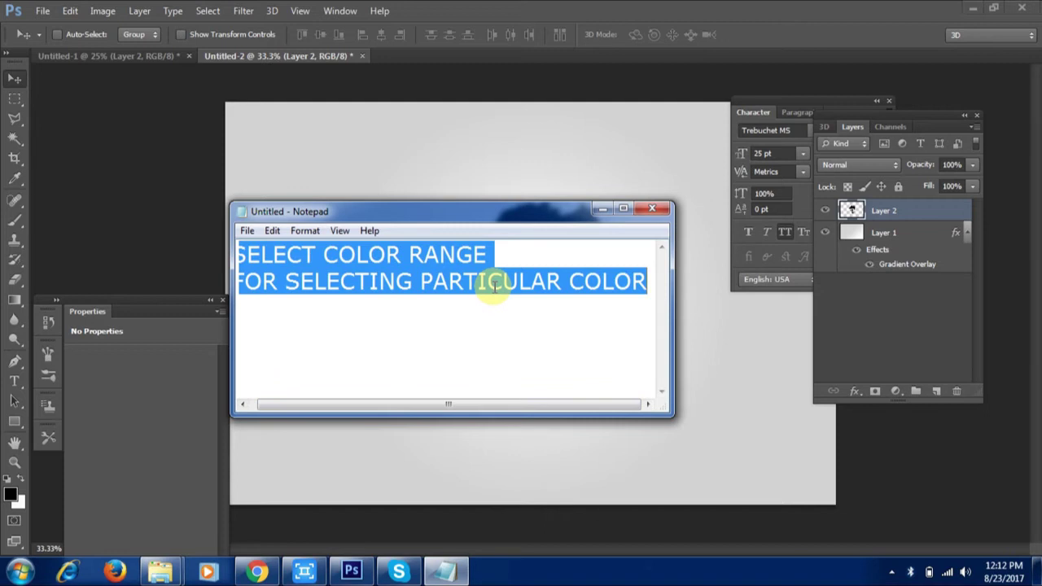
{"action": "type", "text": "S"}
{"action": "key", "text": "BackSpace"}
{"action": "type", "text": "EL"}
{"action": "type", "text": "T PIC"}
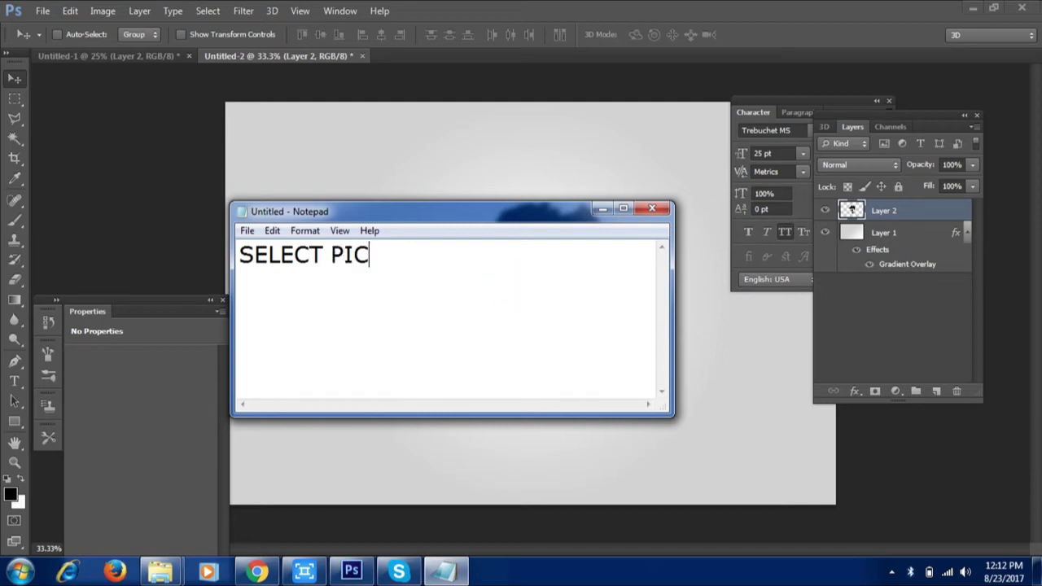
{"action": "type", "text": " AND MOVE"}
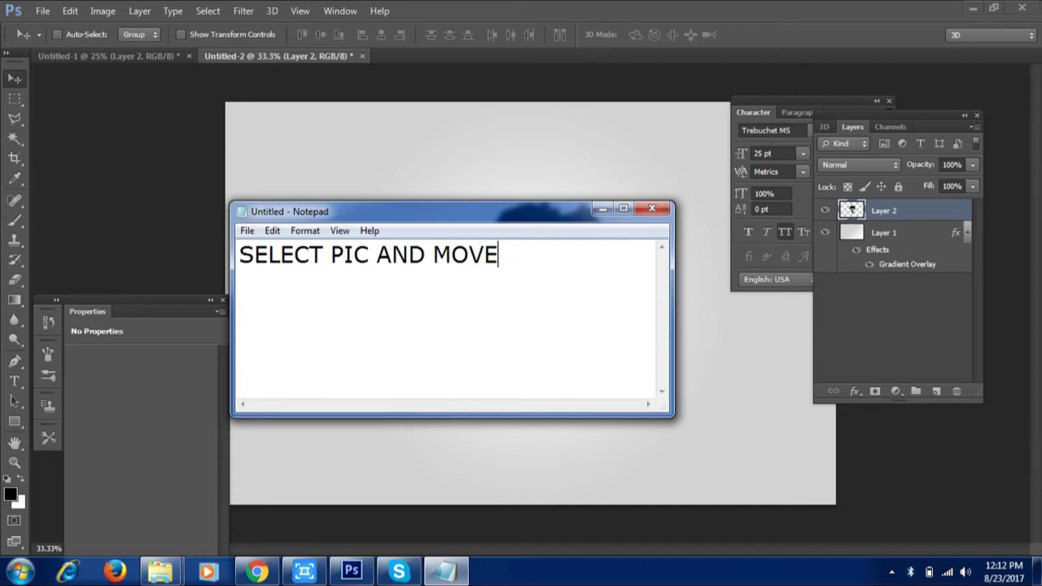
{"action": "type", "text": "TO"}
{"action": "left_click", "coordinate": [512, 280]}
{"action": "key", "text": "BackSpace"}
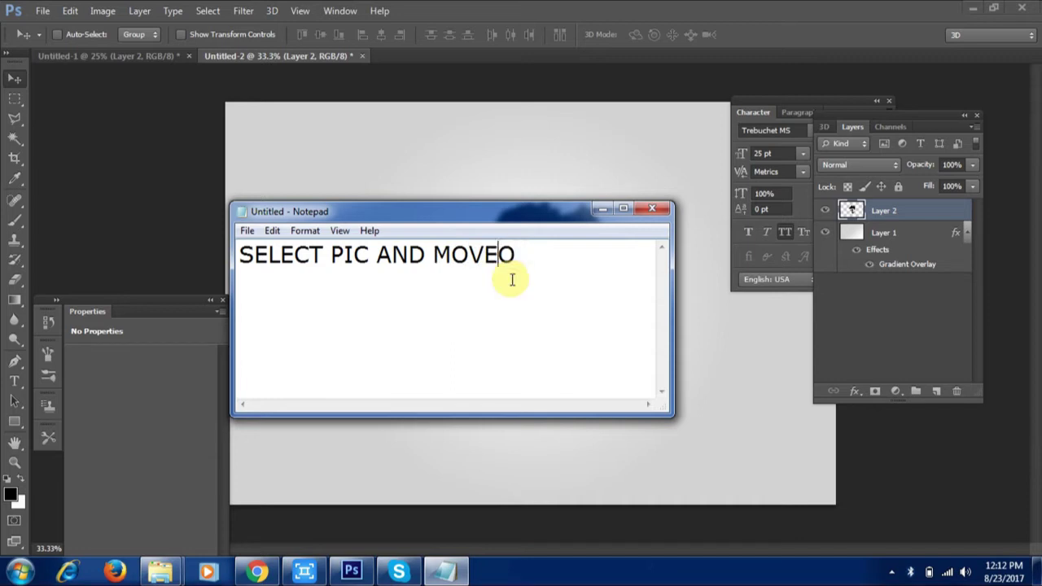
{"action": "type", "text": "TO"}
{"action": "type", "text": "AN"}
Step: Write line two as 'ANOTHER NEW FILE BACKGROUND' and minimize Notepad
{"action": "key", "text": "shift+Home"}
{"action": "type", "text": "THER"}
{"action": "key", "text": "BackSpace"}
{"action": "key", "text": "BackSpace"}
{"action": "key", "text": "BackSpace"}
{"action": "type", "text": "ANOTHER N"}
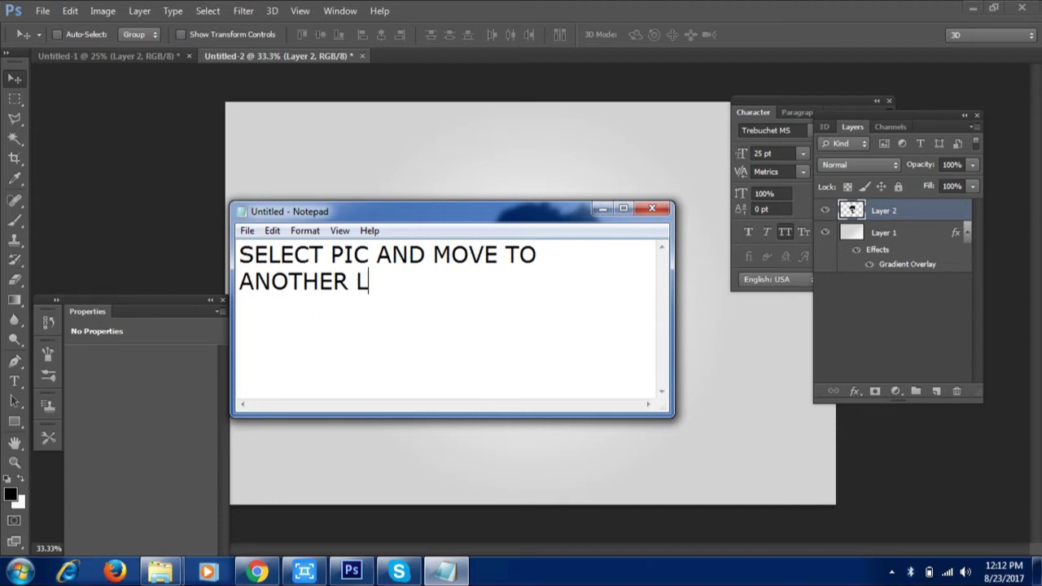
{"action": "type", "text": "EW"}
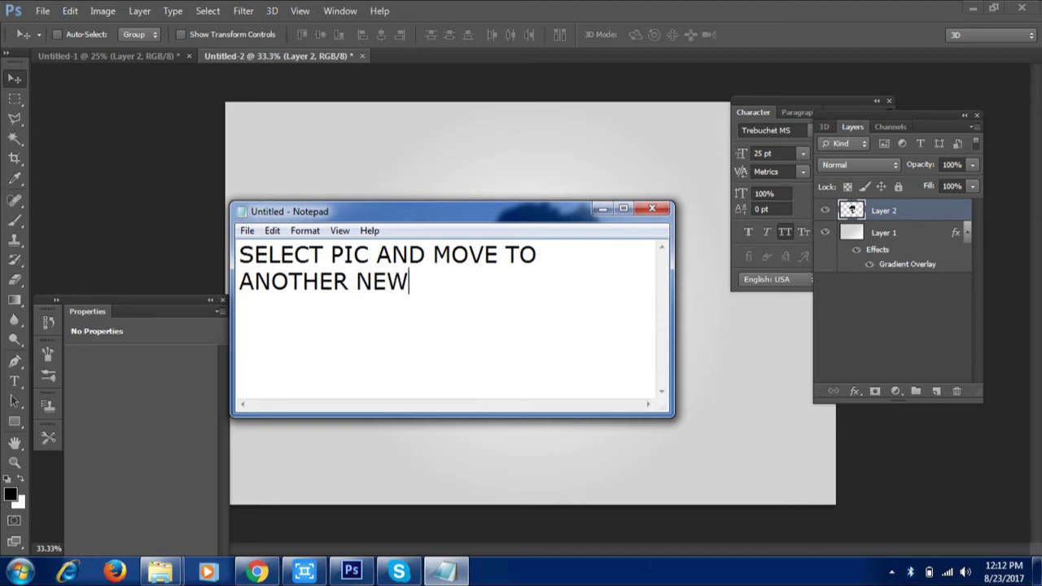
{"action": "type", "text": " FILE BACKGROUND"}
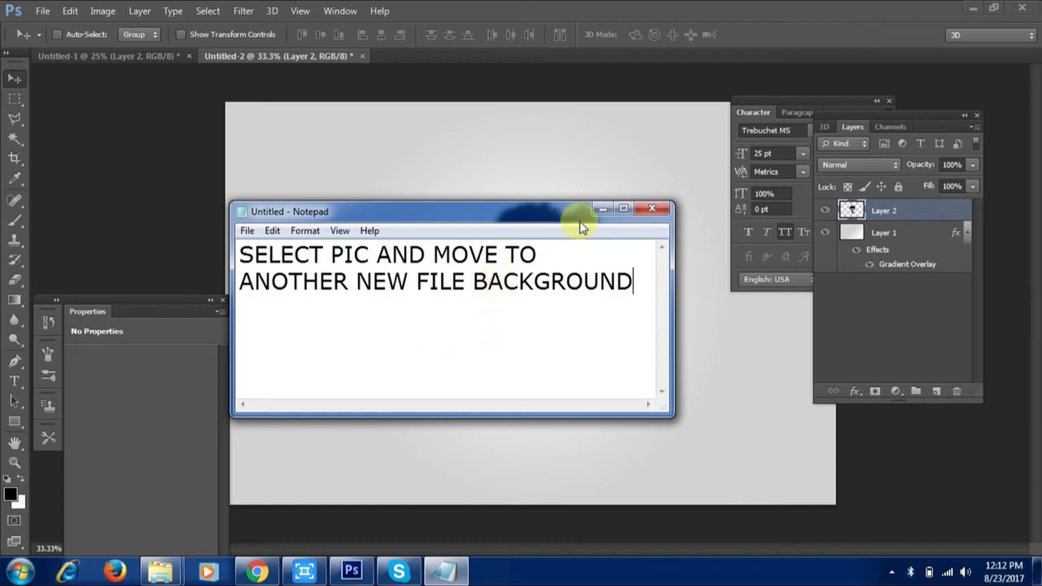
{"action": "left_click", "coordinate": [601, 209]}
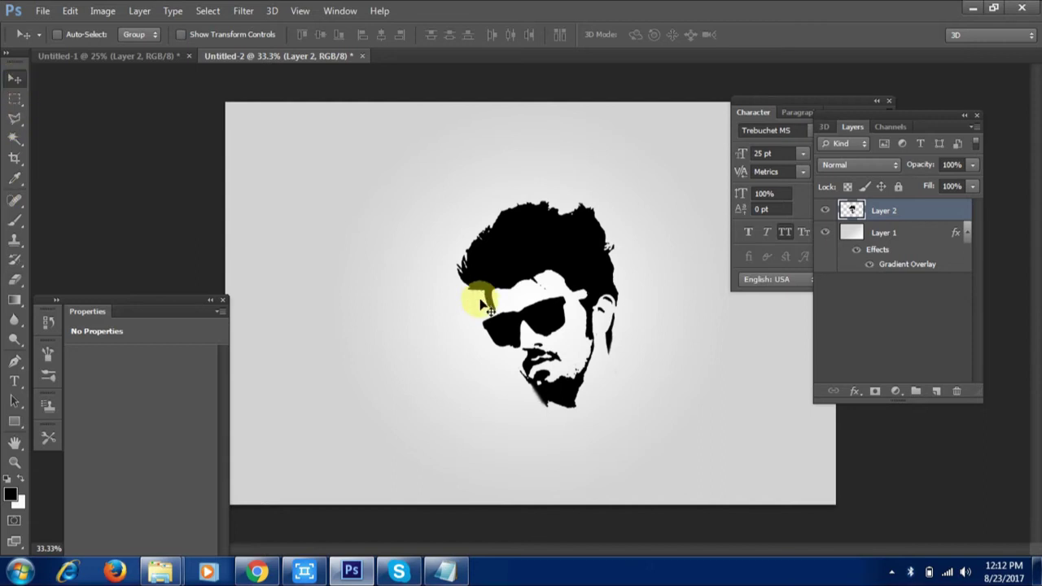
Step: Raise the head slightly and select the black head shape
{"action": "left_click_drag", "start_coordinate": [534, 276], "coordinate": [530, 259]}
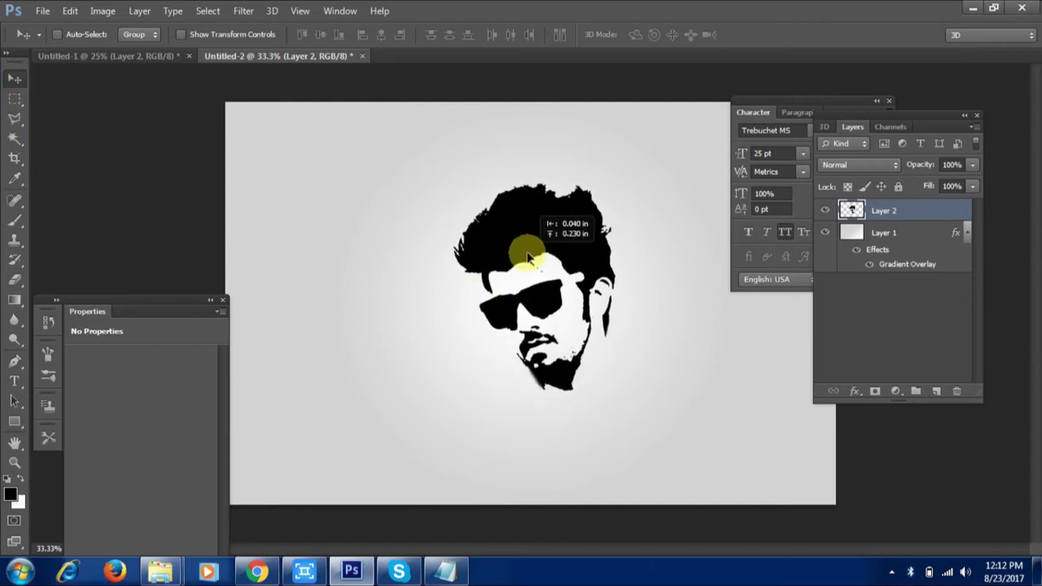
{"action": "left_click", "coordinate": [15, 138]}
{"action": "left_click", "coordinate": [537, 375]}
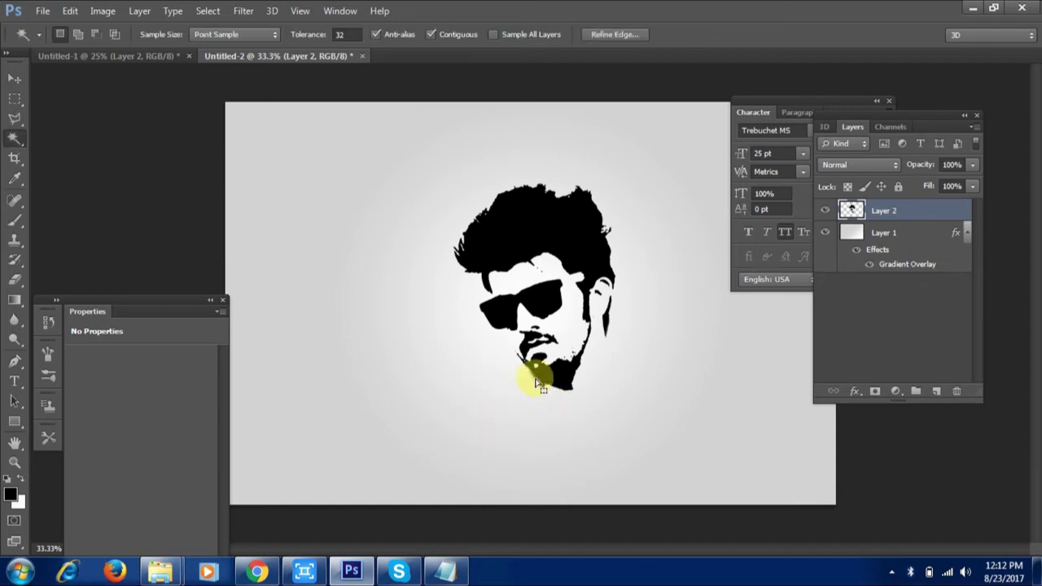
Step: Trial Polygonal Lasso outlines beside the beard and below the chin, then deselect
{"action": "left_click", "coordinate": [14, 118]}
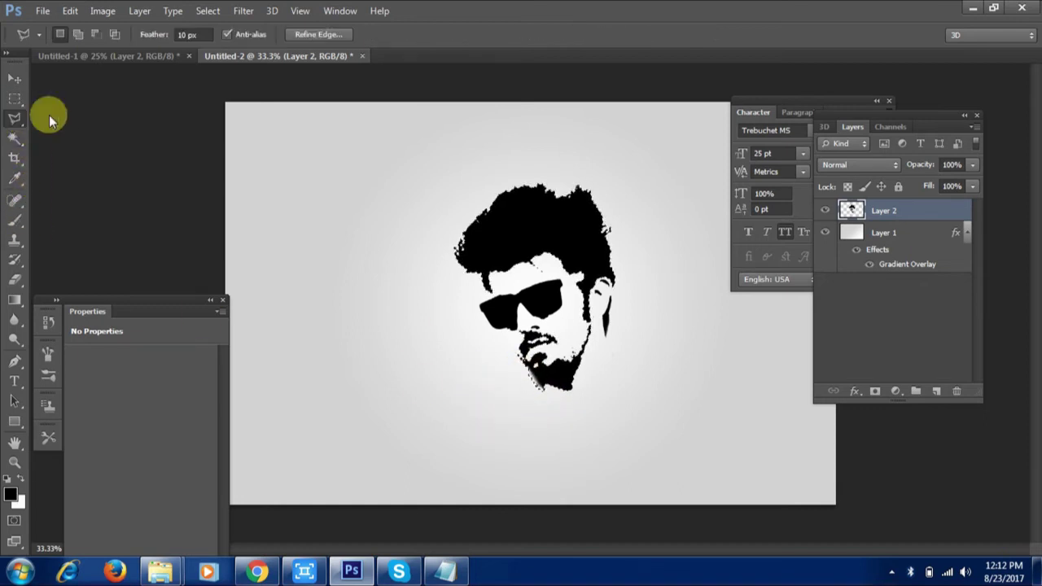
{"action": "left_click", "coordinate": [530, 365]}
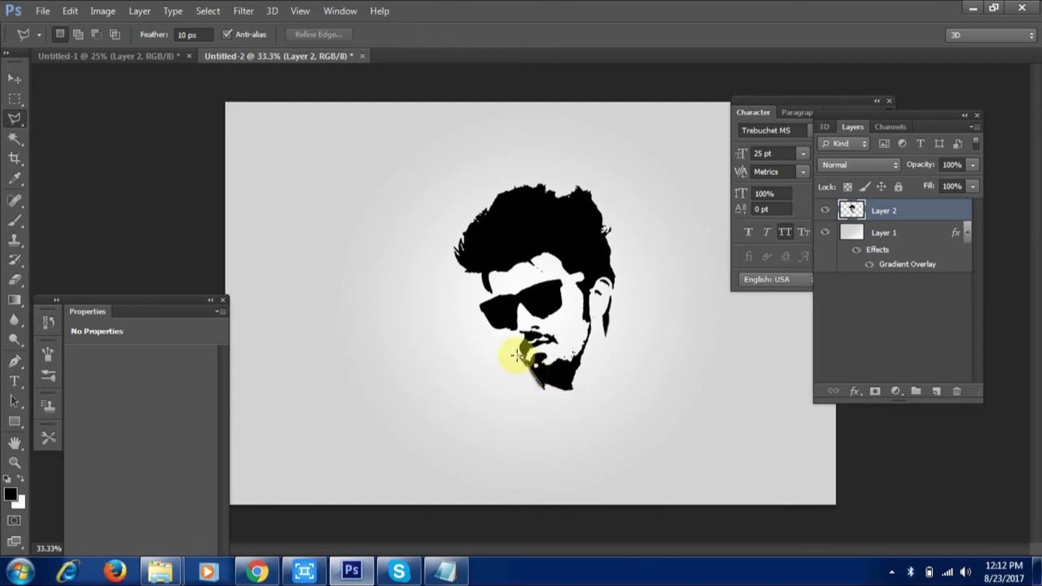
{"action": "left_click", "coordinate": [492, 348]}
{"action": "left_click", "coordinate": [507, 407]}
{"action": "double_click", "coordinate": [547, 418]}
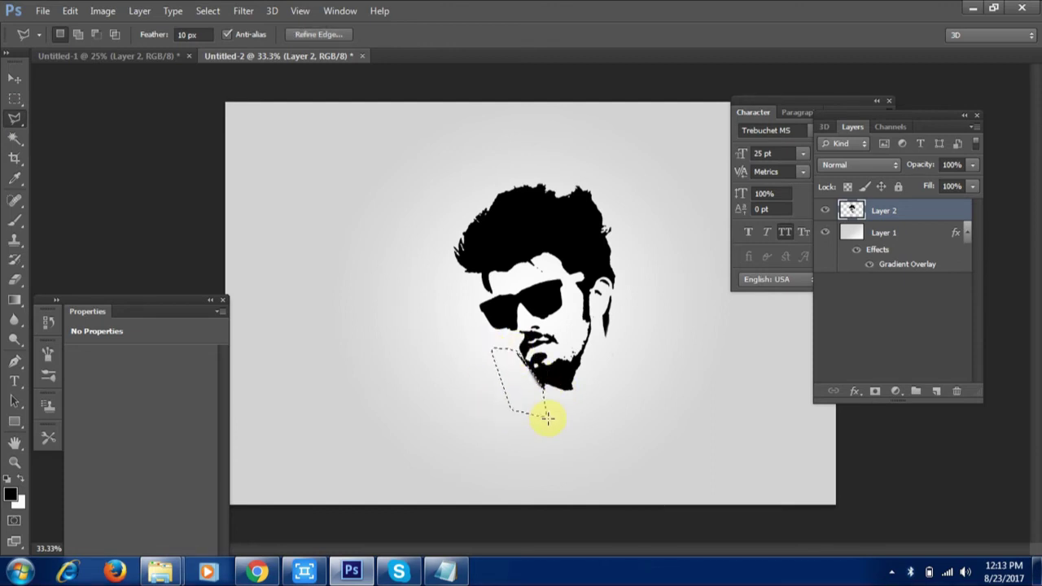
{"action": "left_click", "coordinate": [486, 370]}
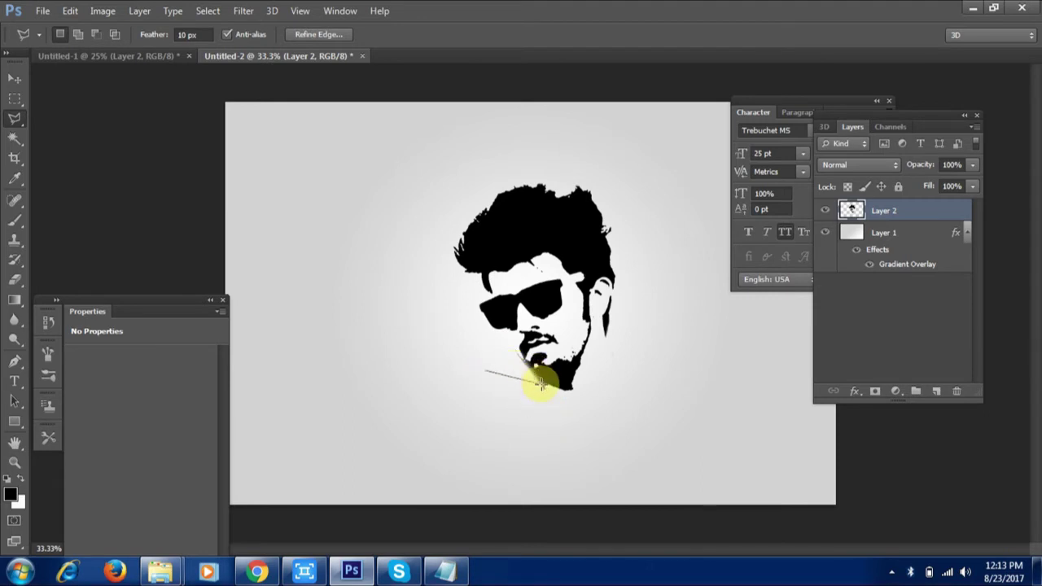
{"action": "left_click", "coordinate": [545, 385]}
{"action": "left_click", "coordinate": [554, 415]}
{"action": "left_click", "coordinate": [467, 410]}
{"action": "double_click", "coordinate": [457, 337]}
{"action": "key", "text": "ctrl+d"}
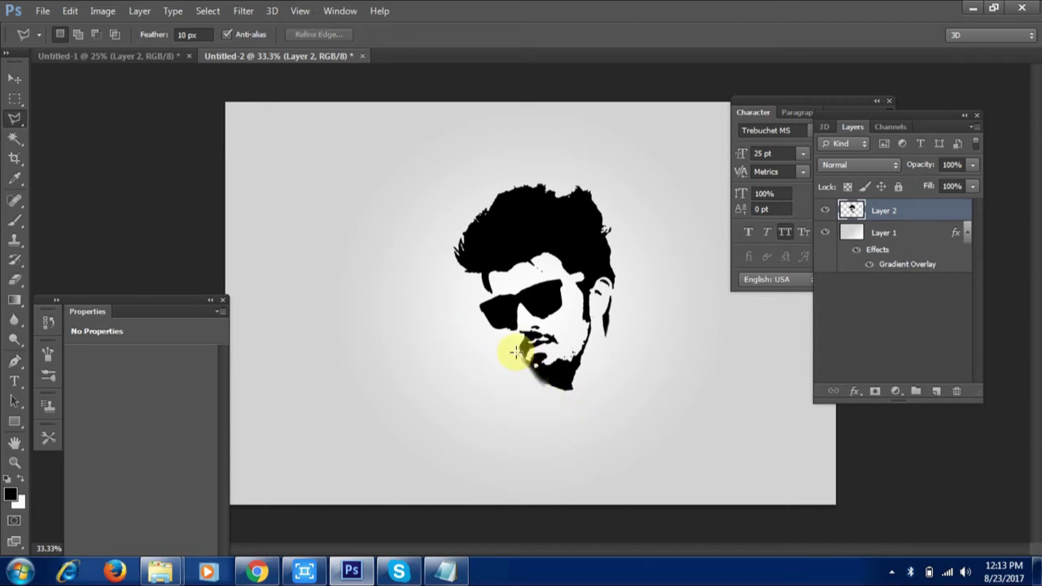
Step: Outline the feathered 10 px area along the chin, delete it, and deselect
{"action": "left_click", "coordinate": [525, 361]}
{"action": "left_click", "coordinate": [543, 389]}
{"action": "left_click", "coordinate": [539, 406]}
{"action": "double_click", "coordinate": [499, 357]}
{"action": "key", "text": "Delete"}
{"action": "key", "text": "ctrl+d"}
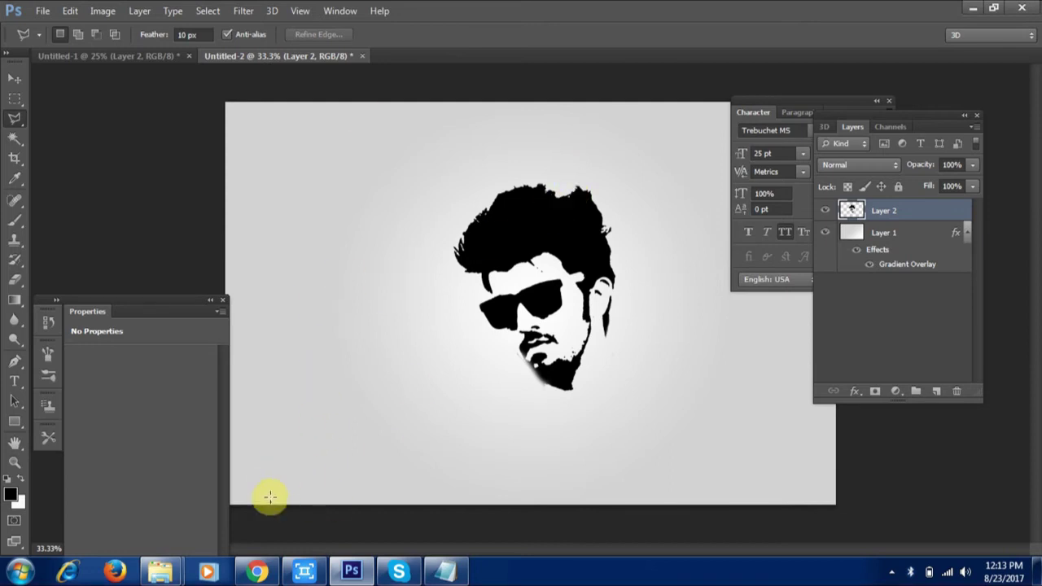
Step: Replace the Notepad text with the two-line note 'PASTE TWO RANDOM NATURE PICTURES ON THAT FILE', then minimize it
{"action": "left_click", "coordinate": [445, 570]}
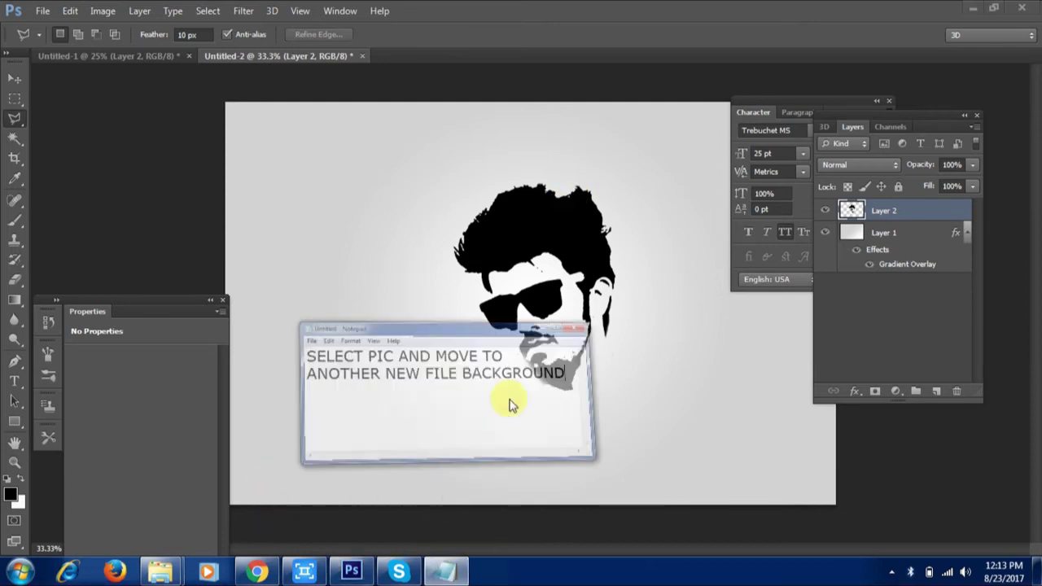
{"action": "key", "text": "ctrl+a"}
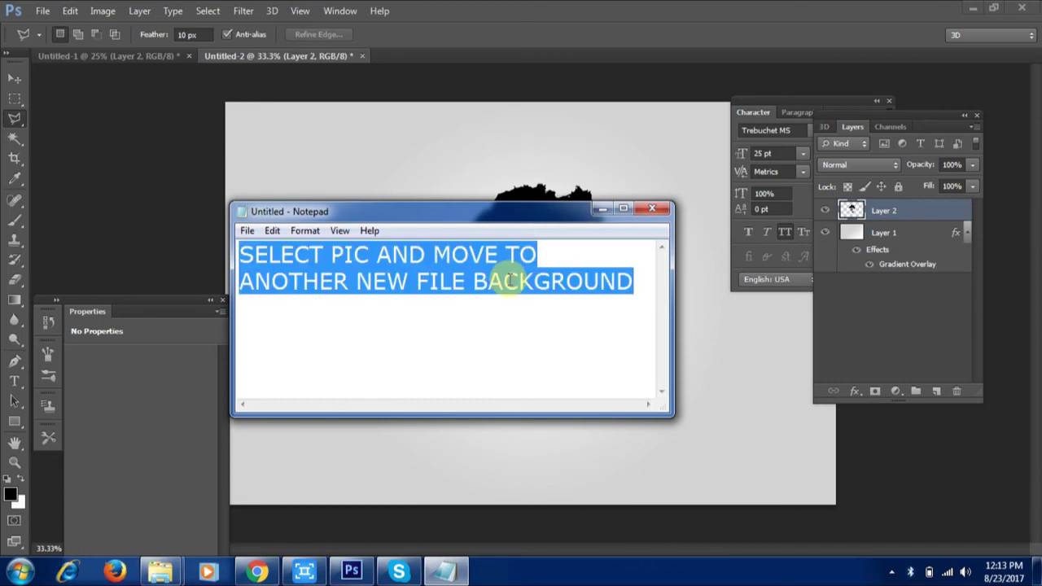
{"action": "type", "text": "PASTER"}
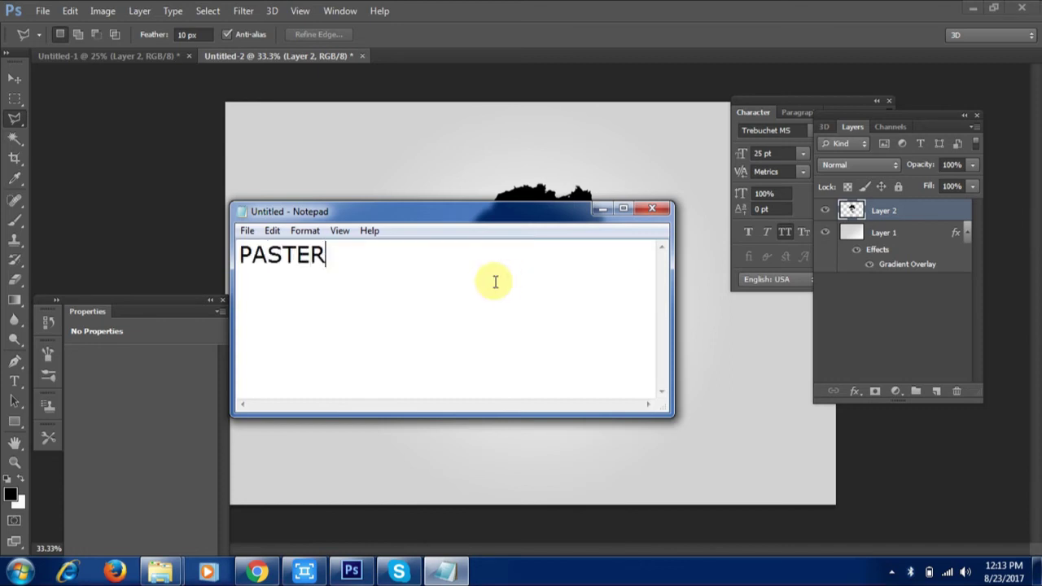
{"action": "type", "text": " TWO"}
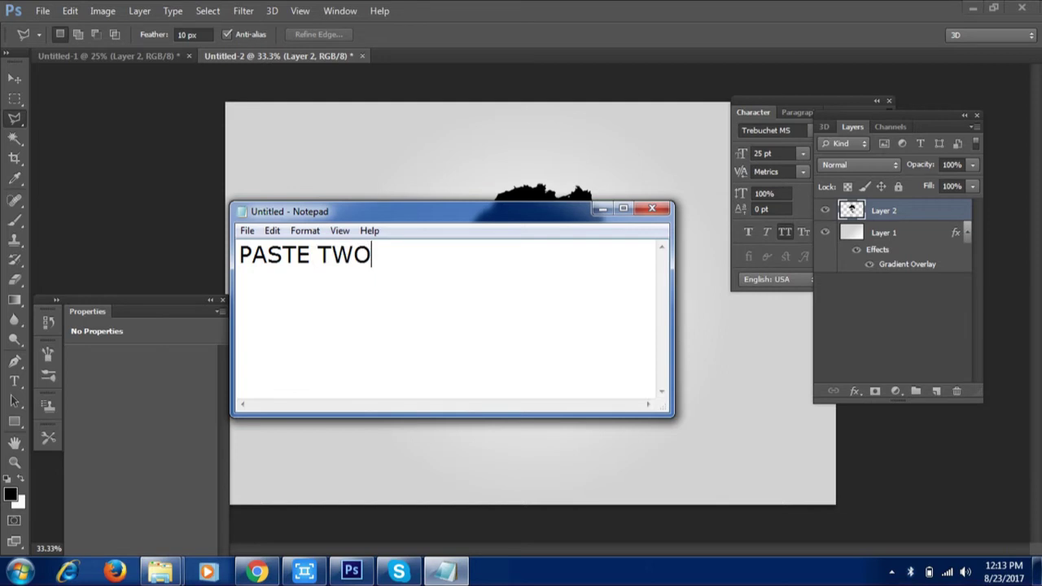
{"action": "type", "text": " R"}
{"action": "type", "text": "ANDOM N"}
{"action": "type", "text": "URE"}
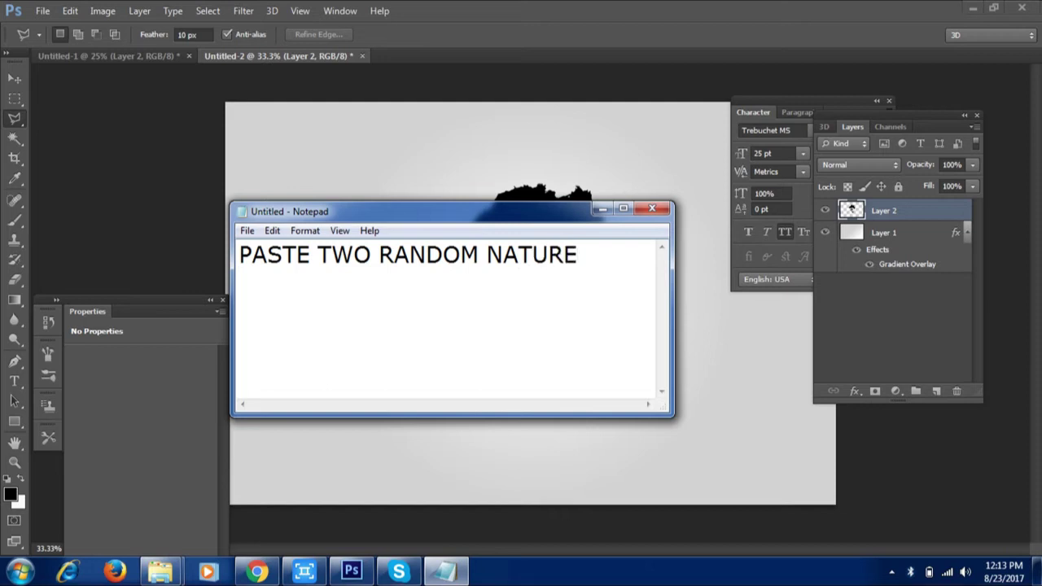
{"action": "type", "text": "PIC"}
{"action": "type", "text": "URES"}
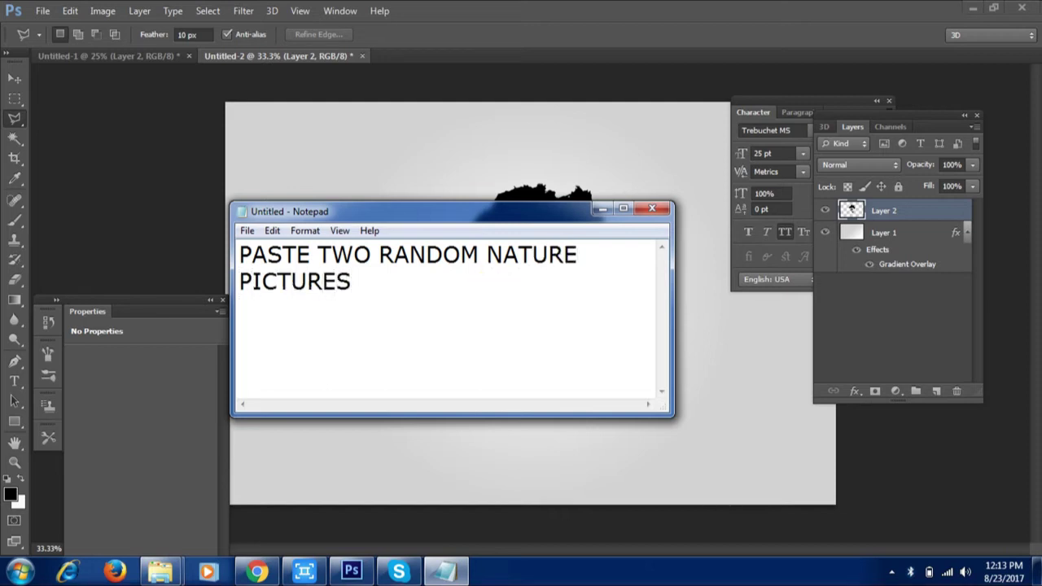
{"action": "type", "text": " ON TH"}
{"action": "key", "text": "BackSpace"}
{"action": "key", "text": "BackSpace"}
{"action": "key", "text": "BackSpace"}
{"action": "key", "text": "BackSpace"}
{"action": "type", "text": "ILE"}
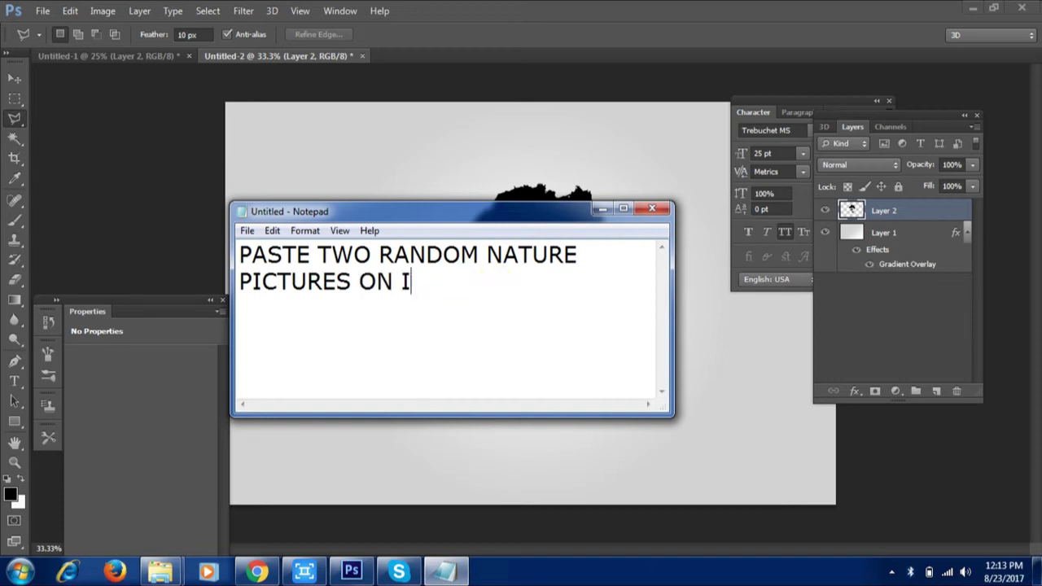
{"action": "type", "text": "HAT FILE"}
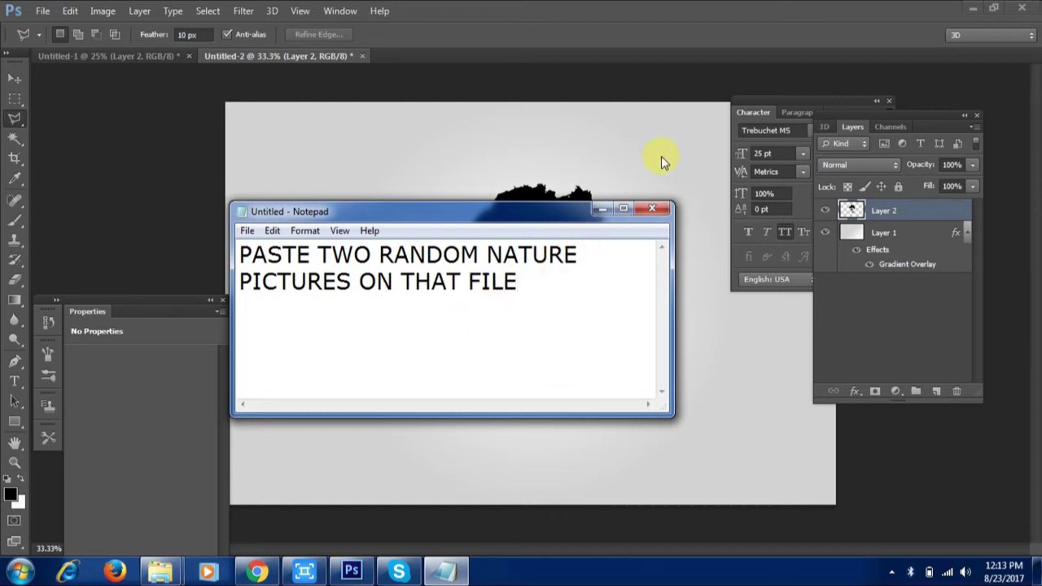
{"action": "left_click", "coordinate": [601, 208]}
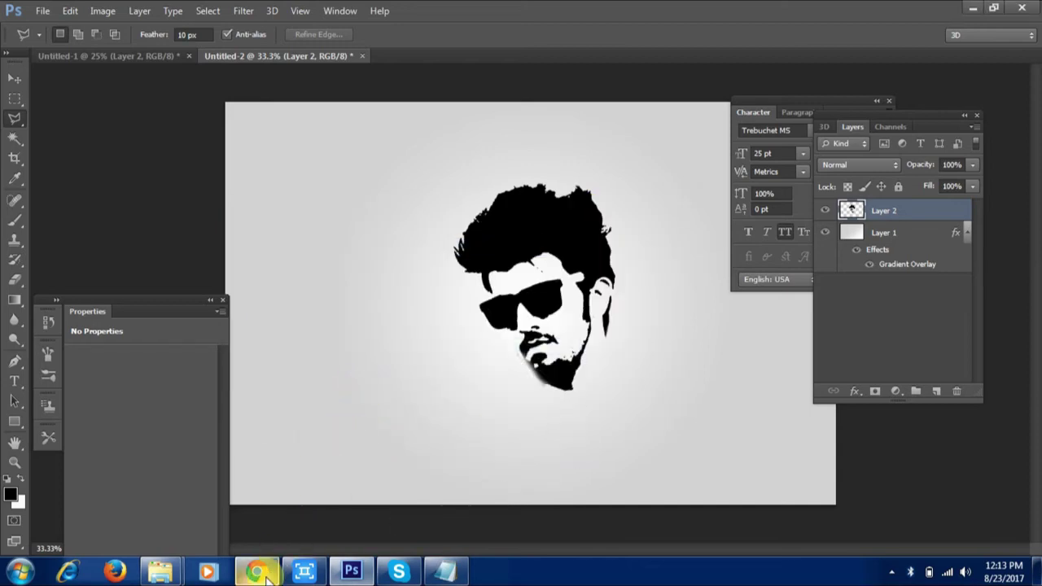
Step: Search Google for NATURE in a new Chrome tab and show image results
{"action": "left_click", "coordinate": [256, 571]}
{"action": "left_click", "coordinate": [619, 12]}
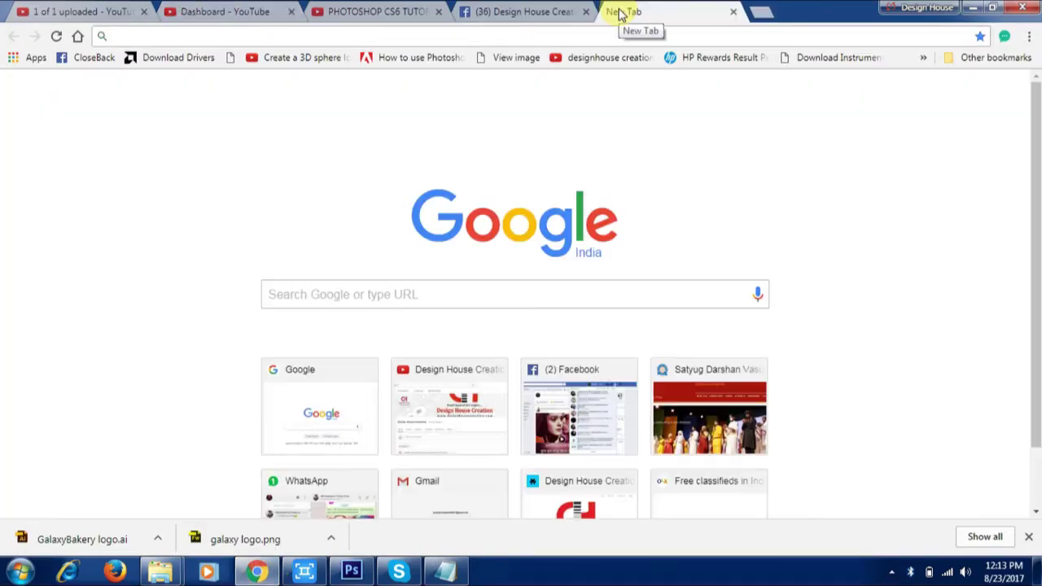
{"action": "type", "text": "G"}
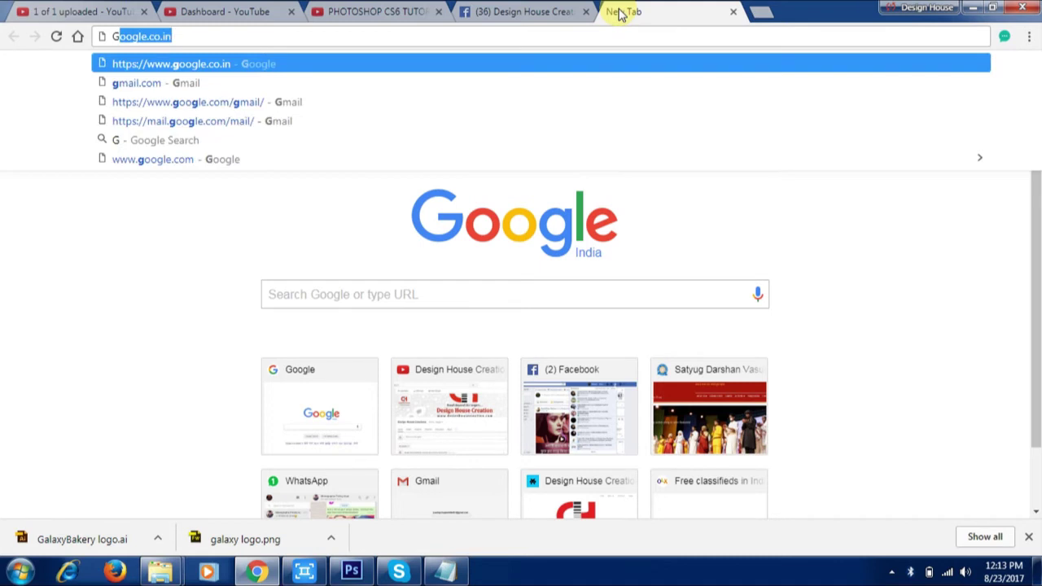
{"action": "key", "text": "Return"}
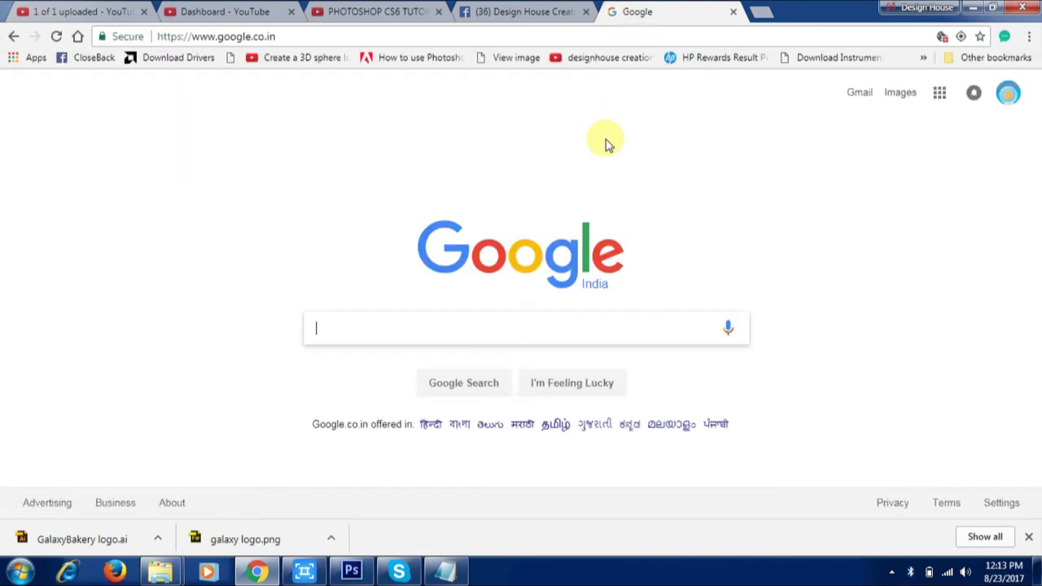
{"action": "type", "text": "NATURE"}
{"action": "key", "text": "Return"}
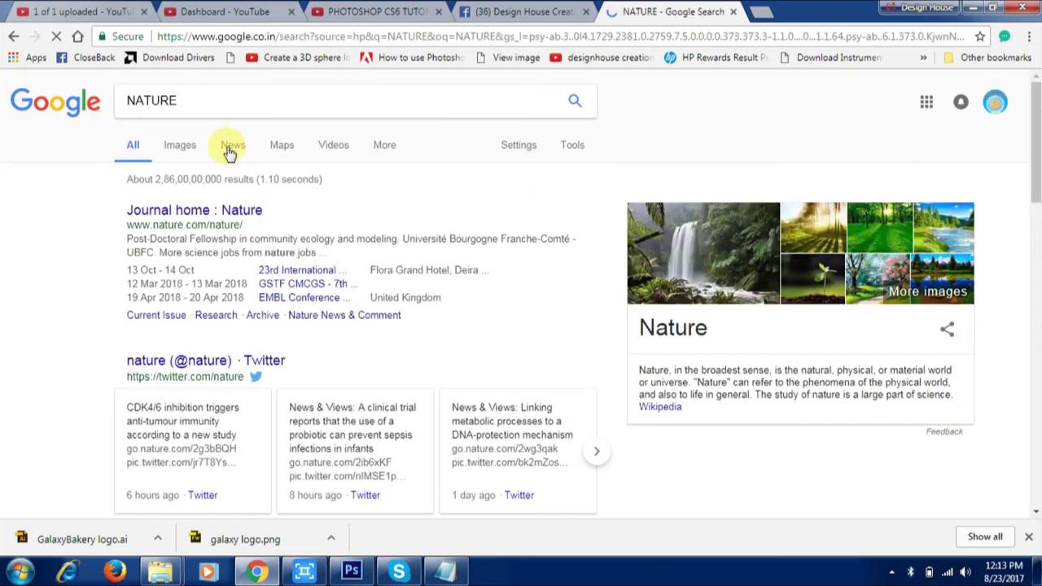
{"action": "left_click", "coordinate": [180, 145]}
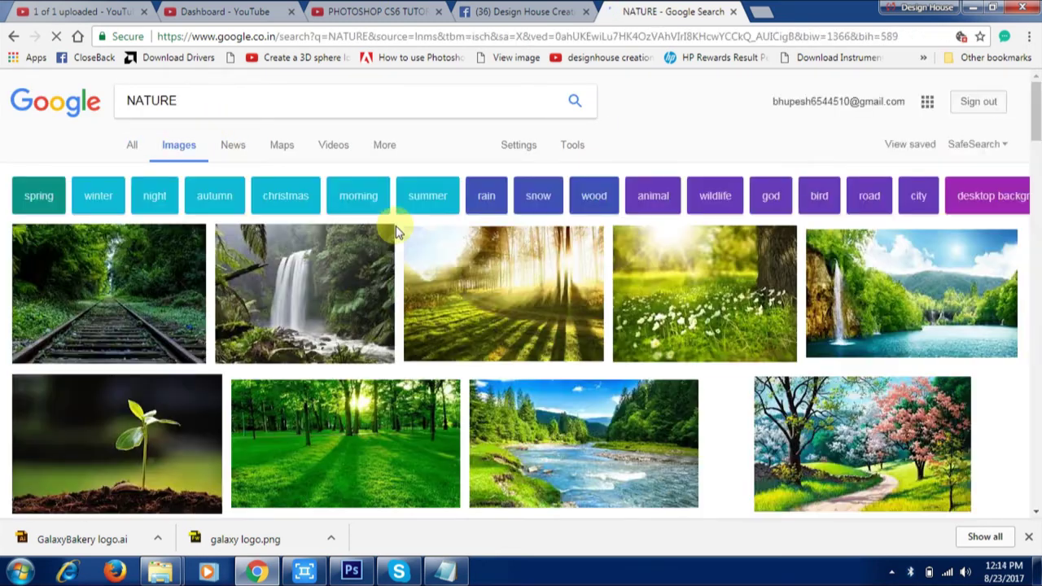
Step: Open the red-sky tree image result in a new tab
{"action": "scroll", "coordinate": [394, 278], "scroll_direction": "down", "scroll_amount": 1}
{"action": "scroll", "coordinate": [394, 278], "scroll_direction": "down", "scroll_amount": 4}
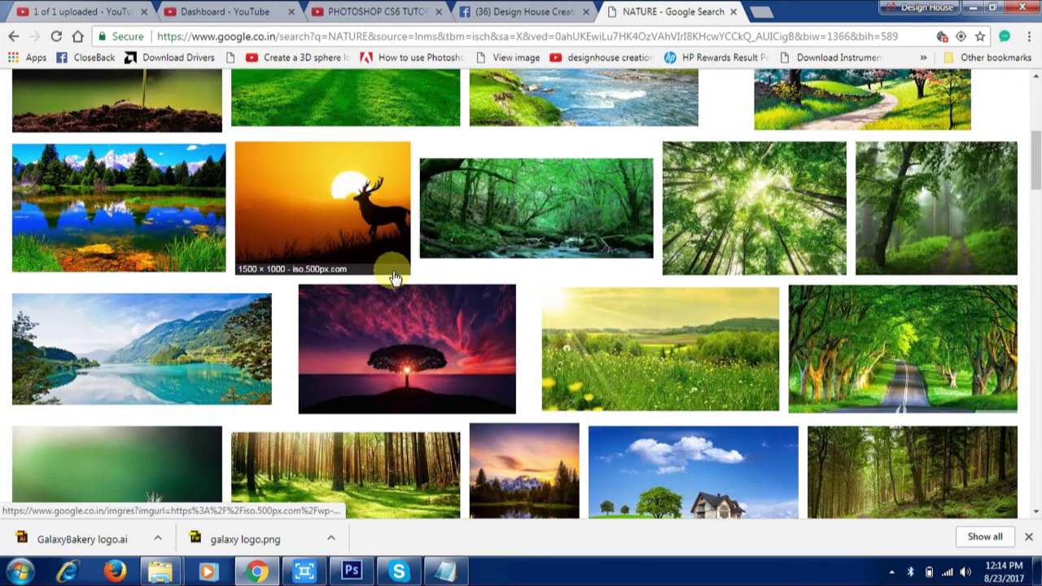
{"action": "scroll", "coordinate": [395, 277], "scroll_direction": "down", "scroll_amount": 2}
{"action": "right_click", "coordinate": [443, 183]}
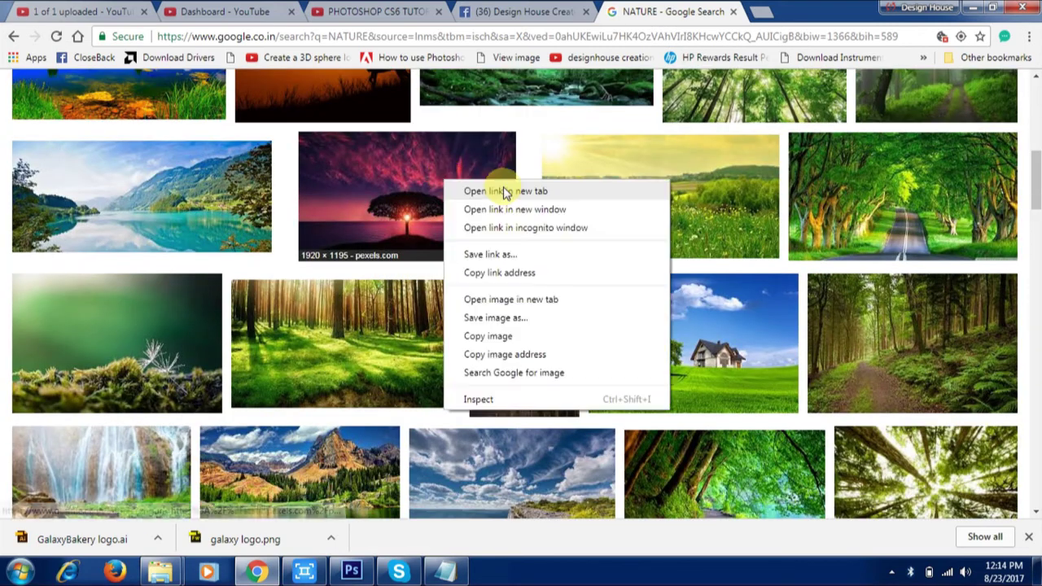
{"action": "left_click", "coordinate": [505, 191]}
Step: Scroll further down the NATURE results and open the sunset image
{"action": "scroll", "coordinate": [581, 270], "scroll_direction": "down", "scroll_amount": 3}
{"action": "scroll", "coordinate": [581, 277], "scroll_direction": "down", "scroll_amount": 3}
{"action": "scroll", "coordinate": [578, 278], "scroll_direction": "down", "scroll_amount": 4}
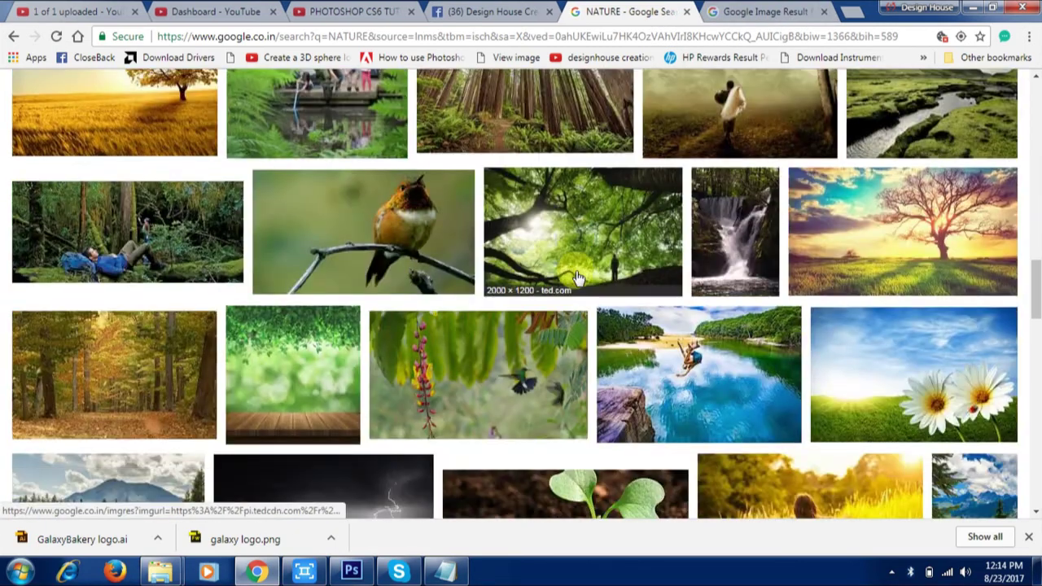
{"action": "scroll", "coordinate": [575, 278], "scroll_direction": "down", "scroll_amount": 2}
{"action": "scroll", "coordinate": [575, 278], "scroll_direction": "down", "scroll_amount": 6}
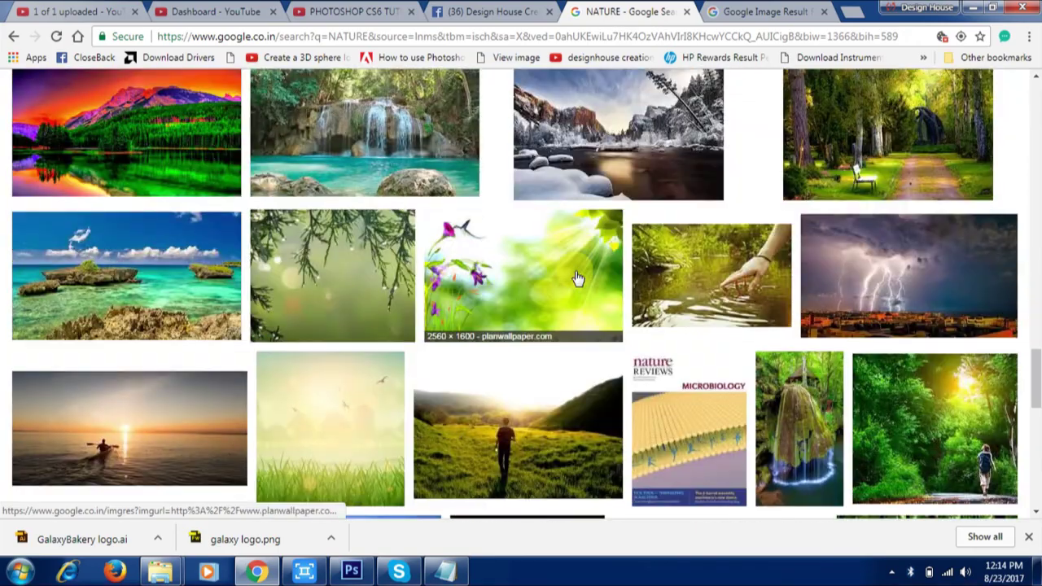
{"action": "scroll", "coordinate": [576, 278], "scroll_direction": "down", "scroll_amount": 5}
{"action": "scroll", "coordinate": [575, 279], "scroll_direction": "down", "scroll_amount": 2}
{"action": "scroll", "coordinate": [575, 279], "scroll_direction": "down", "scroll_amount": 3}
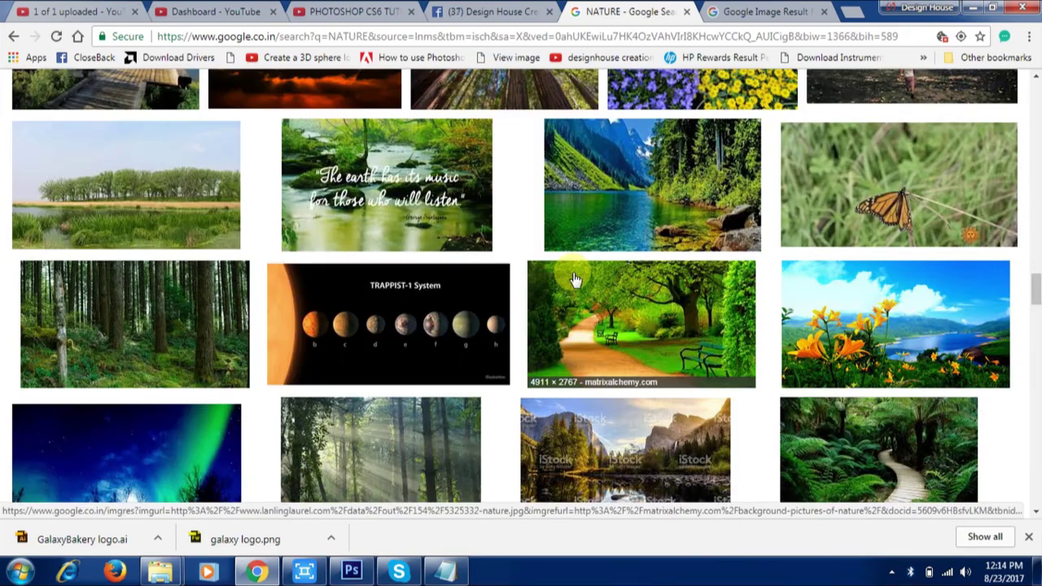
{"action": "scroll", "coordinate": [575, 279], "scroll_direction": "down", "scroll_amount": 4}
{"action": "scroll", "coordinate": [574, 279], "scroll_direction": "down", "scroll_amount": 4}
{"action": "scroll", "coordinate": [574, 279], "scroll_direction": "down", "scroll_amount": 4}
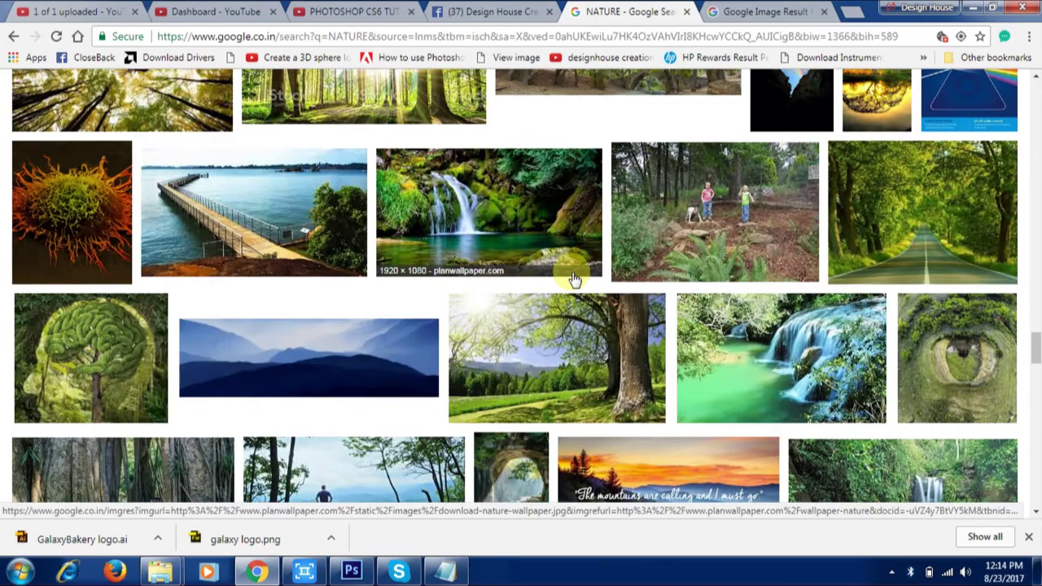
{"action": "scroll", "coordinate": [574, 279], "scroll_direction": "down", "scroll_amount": 4}
{"action": "scroll", "coordinate": [575, 279], "scroll_direction": "down", "scroll_amount": 4}
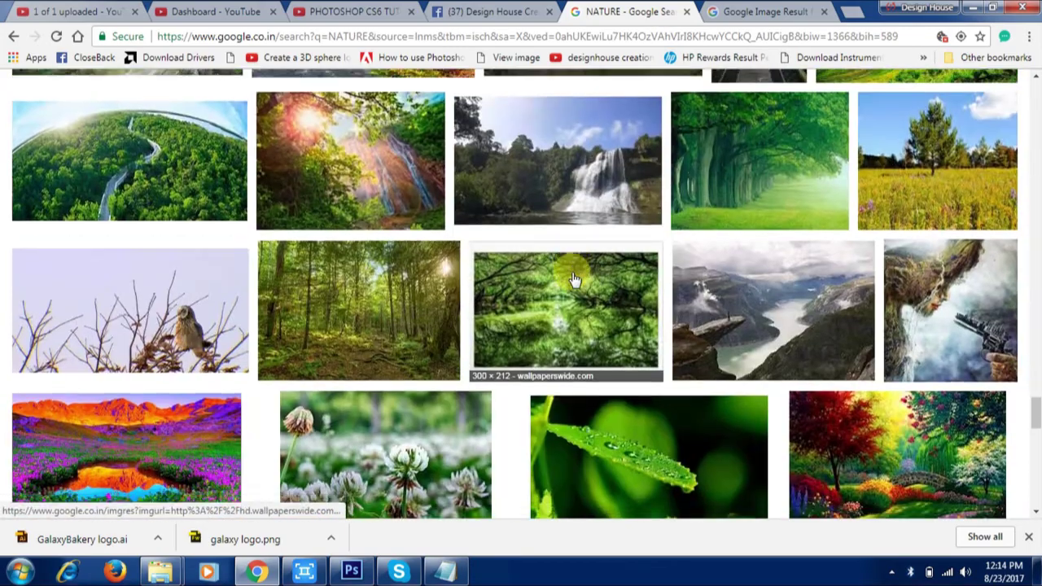
{"action": "scroll", "coordinate": [575, 280], "scroll_direction": "down", "scroll_amount": 4}
{"action": "left_click", "coordinate": [276, 214]}
Step: Copy the sunset image, paste it into Untitled-2, and set its blend mode to Screen
{"action": "right_click", "coordinate": [568, 219]}
{"action": "left_click", "coordinate": [623, 269]}
{"action": "left_click", "coordinate": [983, 10]}
{"action": "left_click", "coordinate": [70, 11]}
{"action": "left_click", "coordinate": [81, 109]}
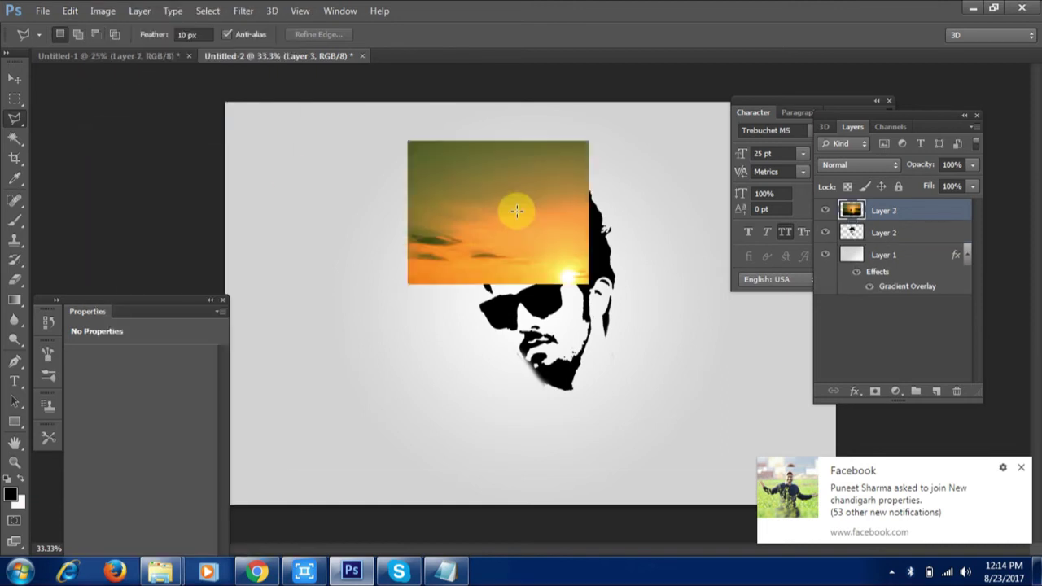
{"action": "left_click", "coordinate": [863, 165]}
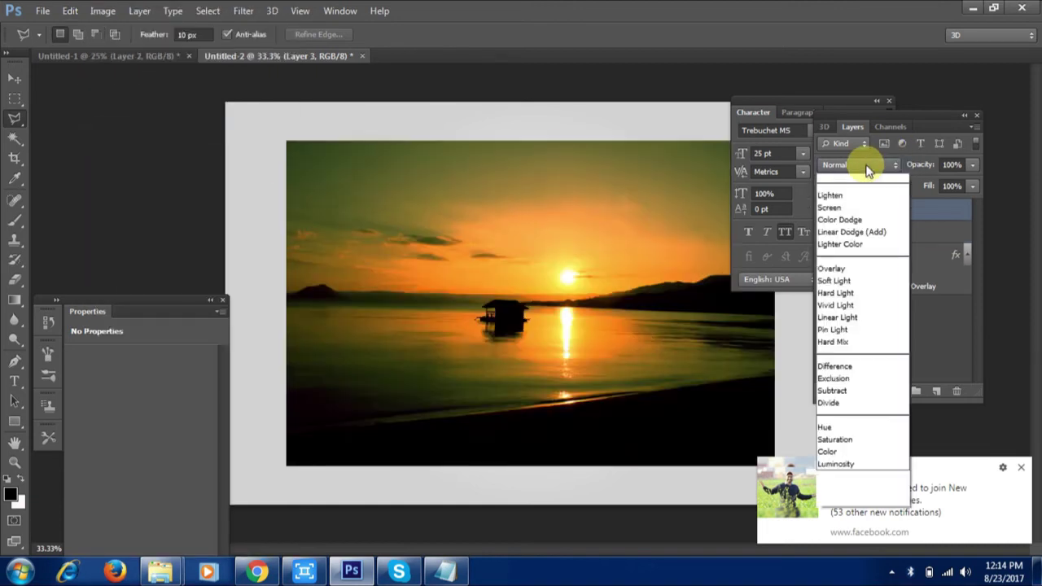
{"action": "left_click", "coordinate": [851, 302]}
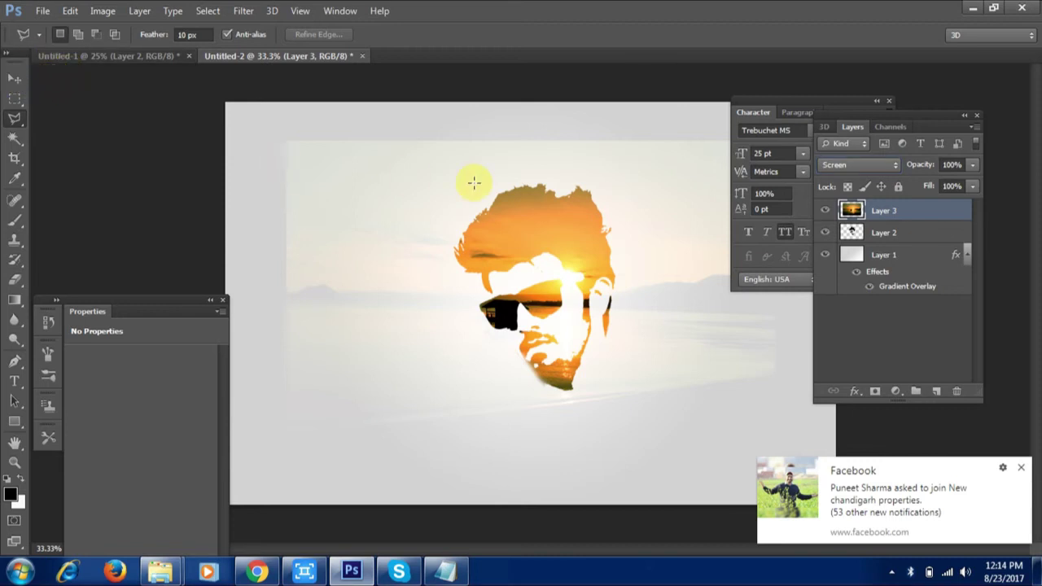
Step: Position the sunset photo over the face and scale it to about 65%
{"action": "left_click", "coordinate": [15, 78]}
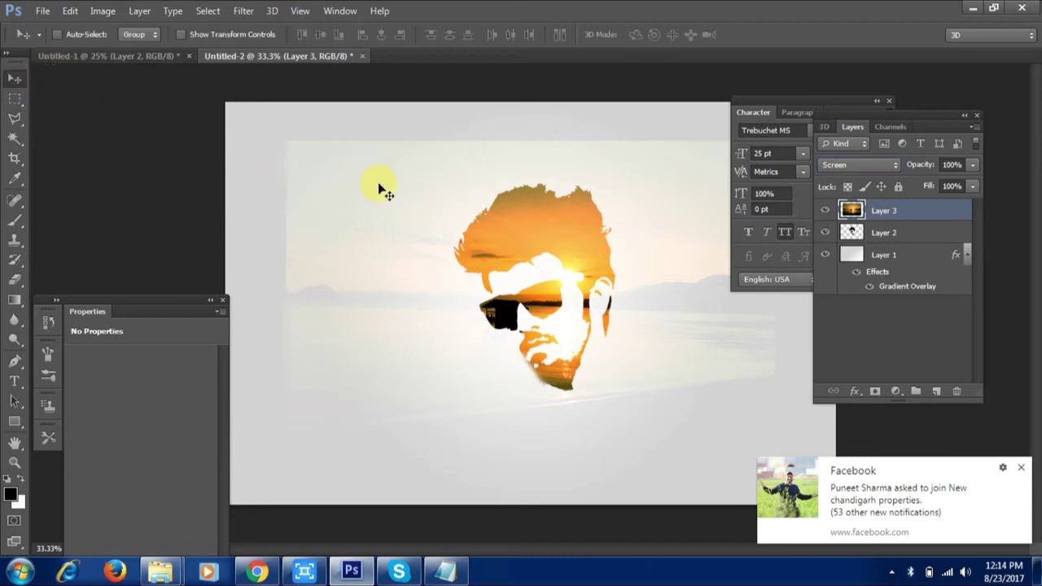
{"action": "left_click_drag", "start_coordinate": [528, 210], "coordinate": [557, 300]}
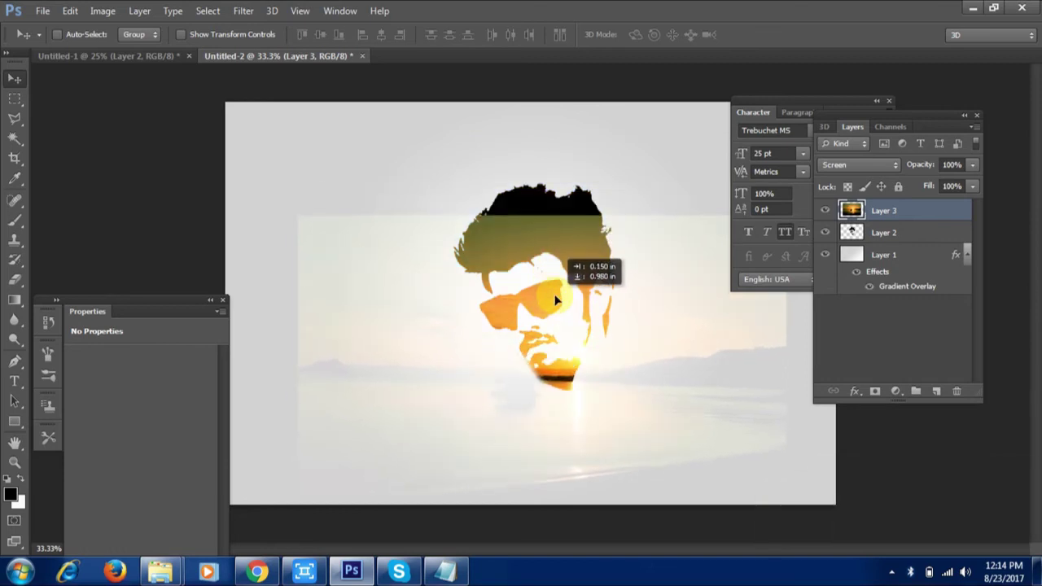
{"action": "left_click_drag", "start_coordinate": [557, 299], "coordinate": [552, 277]}
{"action": "key", "text": "ctrl+t"}
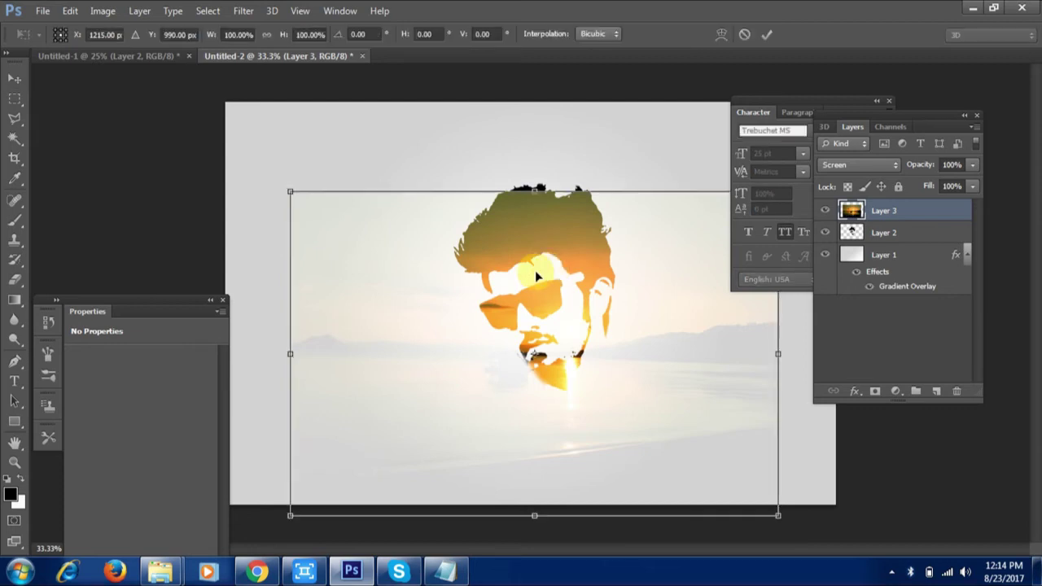
{"action": "mouse_move", "coordinate": [289, 514]}
{"action": "left_mouse_down"}
{"action": "mouse_move", "coordinate": [358, 451]}
{"action": "mouse_move", "coordinate": [383, 444]}
{"action": "left_mouse_up"}
{"action": "left_click_drag", "start_coordinate": [775, 450], "coordinate": [681, 426]}
{"action": "left_click_drag", "start_coordinate": [557, 248], "coordinate": [558, 278]}
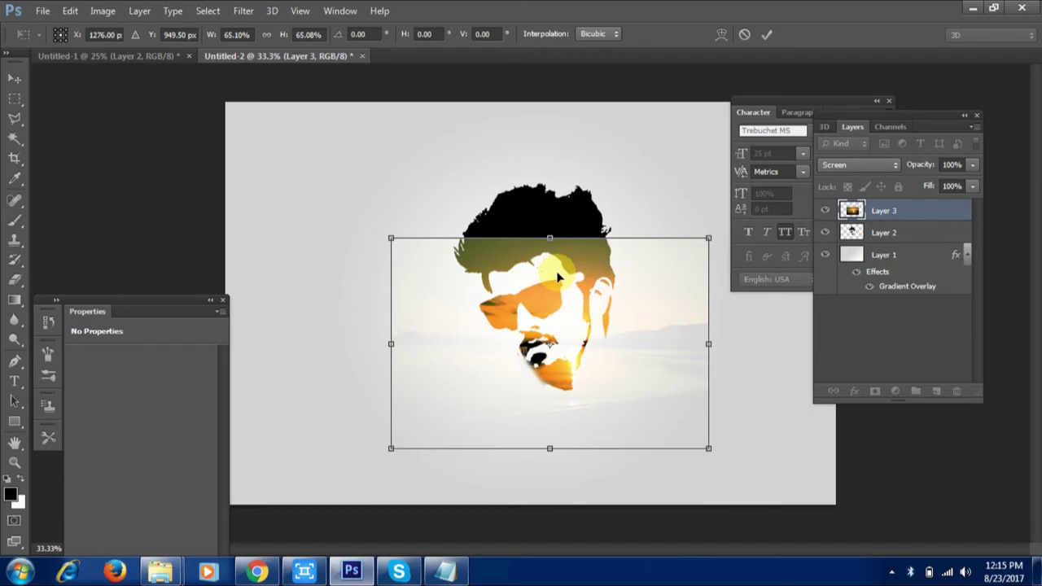
{"action": "key", "text": "Return"}
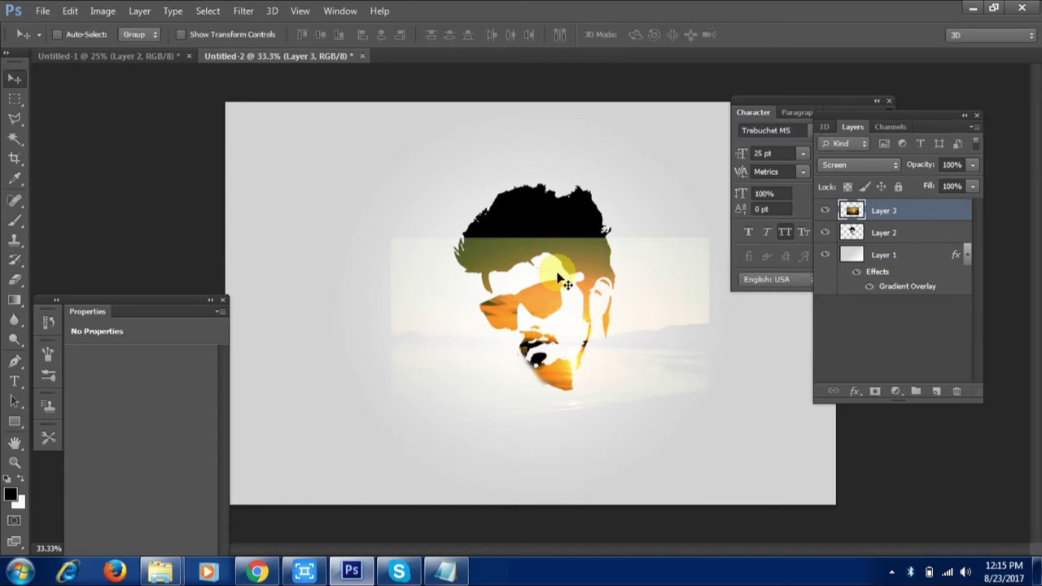
Step: Make the sunset layer a clipping mask inside the head silhouette
{"action": "right_click", "coordinate": [855, 210]}
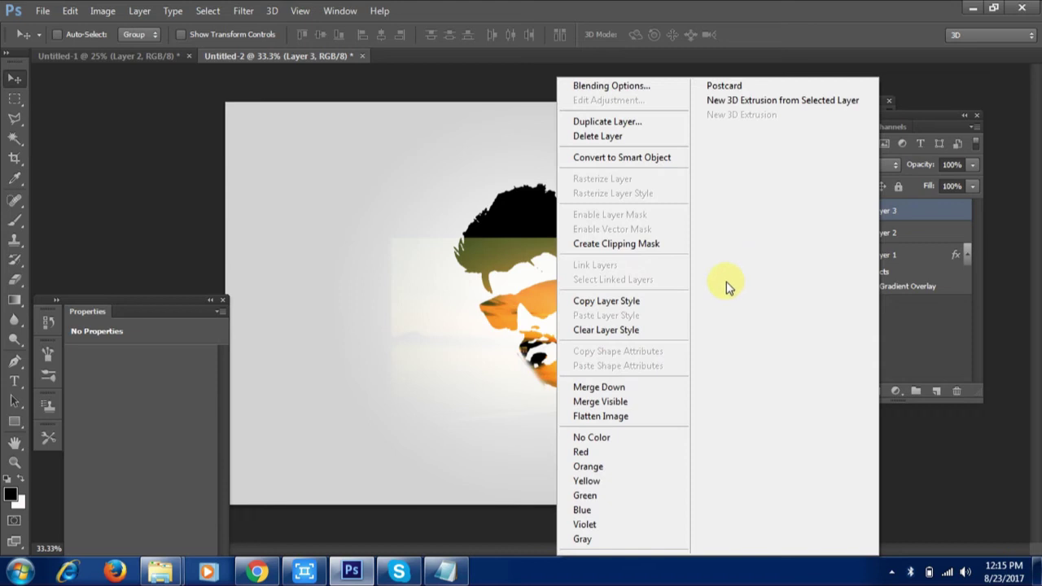
{"action": "left_click", "coordinate": [626, 246]}
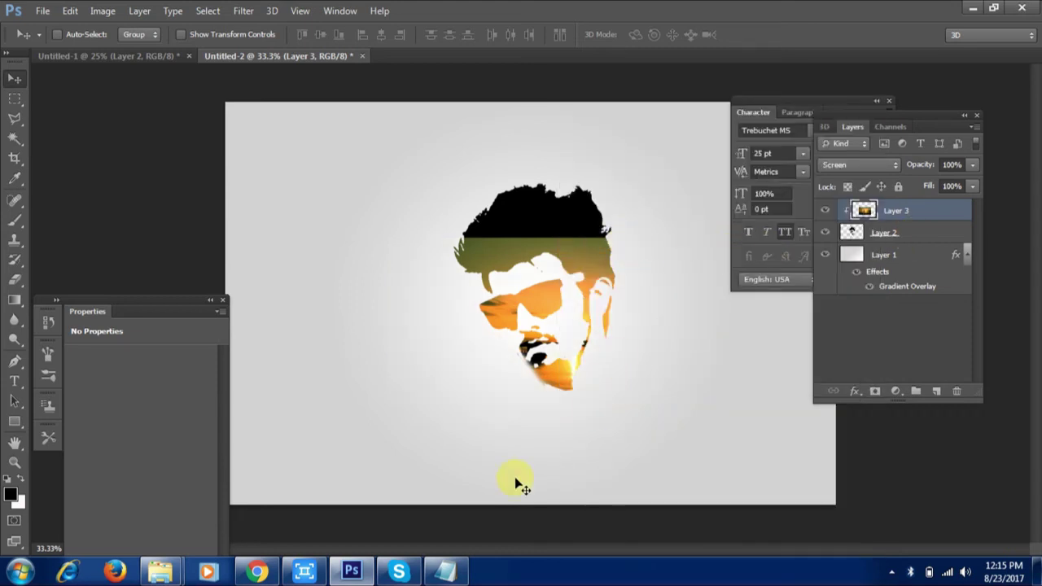
{"action": "left_click", "coordinate": [257, 570]}
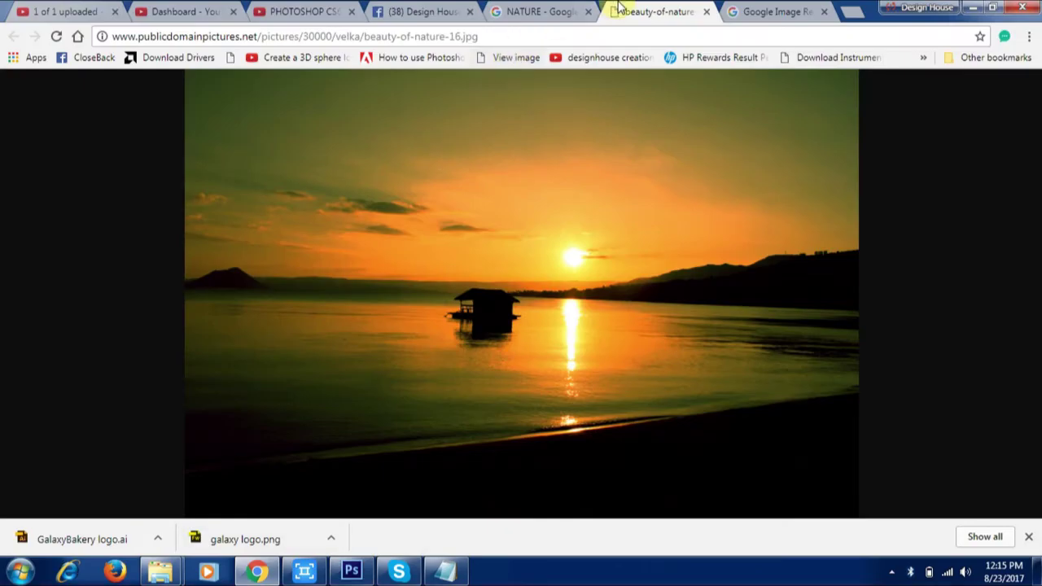
Step: Copy the red-sky tree image from its Google tab and minimize Chrome
{"action": "left_click", "coordinate": [541, 11]}
{"action": "left_click", "coordinate": [773, 11]}
{"action": "right_click", "coordinate": [475, 175]}
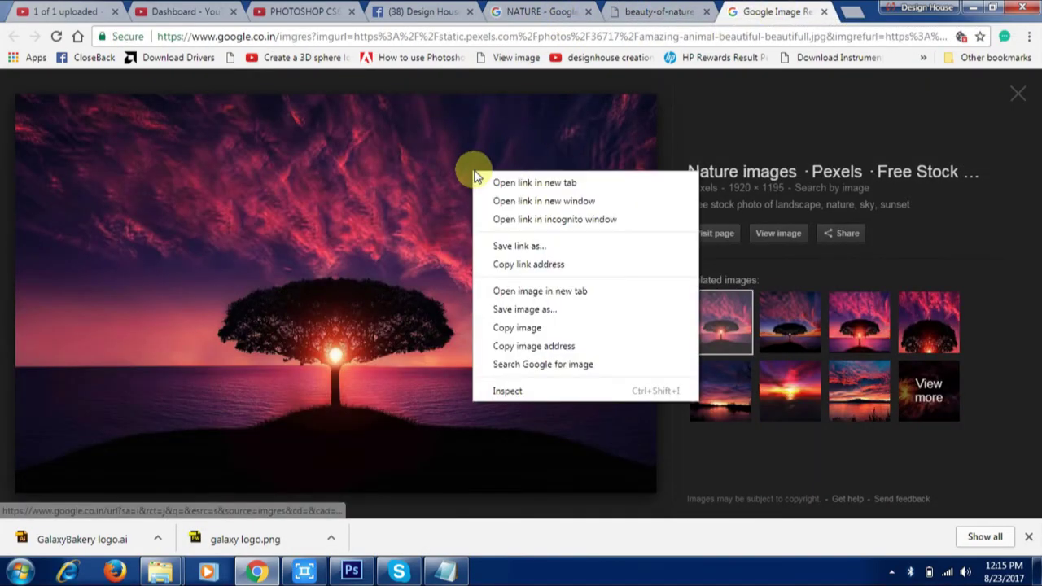
{"action": "left_click", "coordinate": [516, 328]}
{"action": "left_click", "coordinate": [972, 8]}
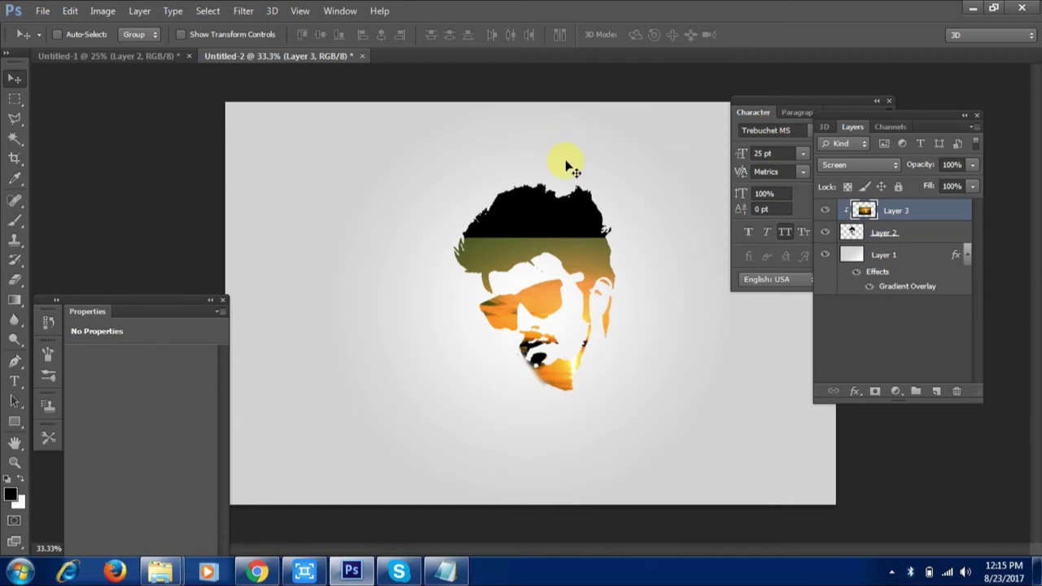
Step: Paste the red-tree photo as Screen-blended Layer 4, nudge it, and add a mask to Layer 3
{"action": "key", "text": "ctrl+v"}
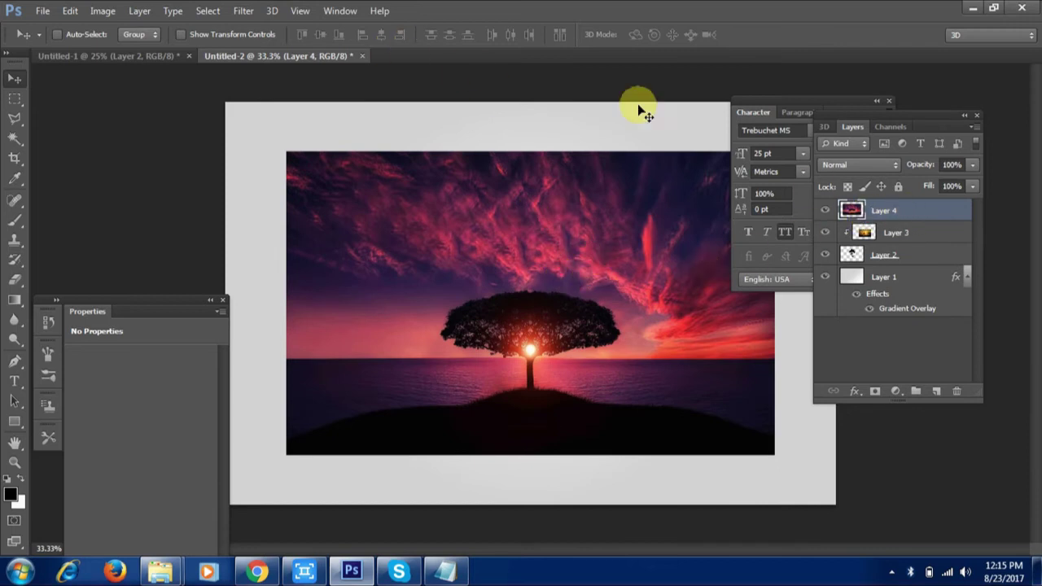
{"action": "left_click", "coordinate": [861, 166]}
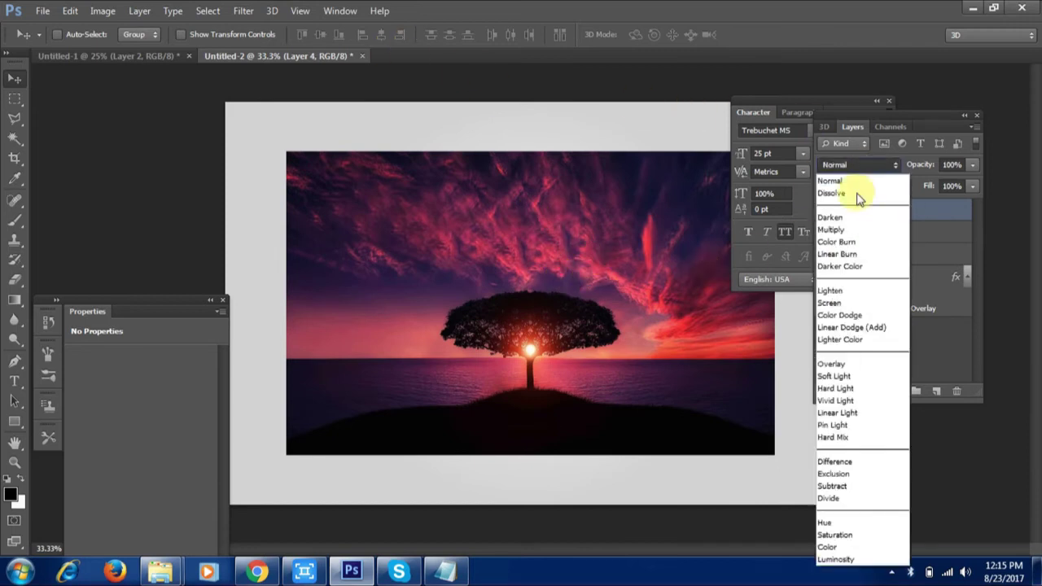
{"action": "left_click", "coordinate": [837, 304]}
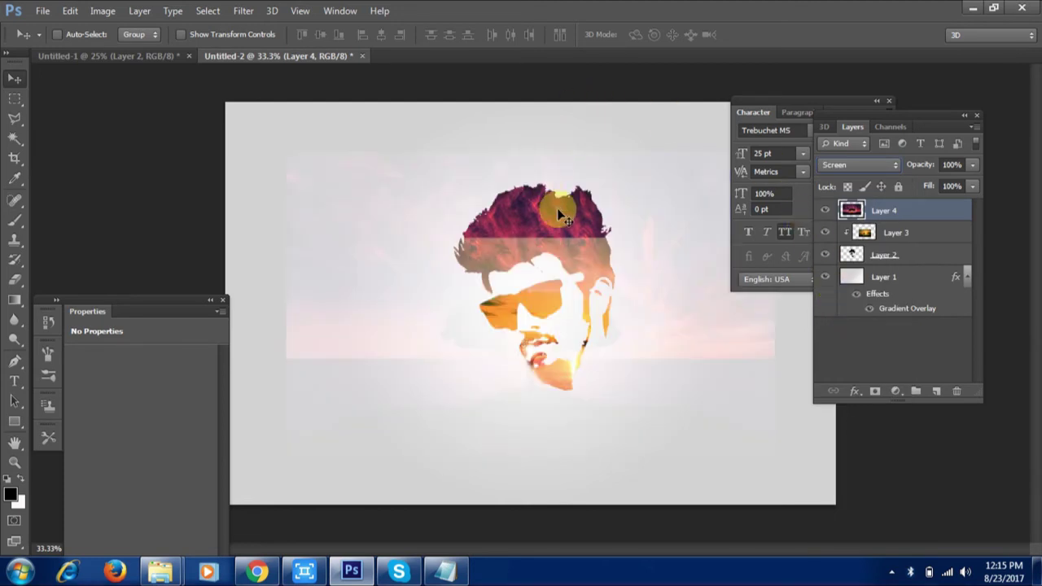
{"action": "left_click_drag", "start_coordinate": [558, 216], "coordinate": [560, 229]}
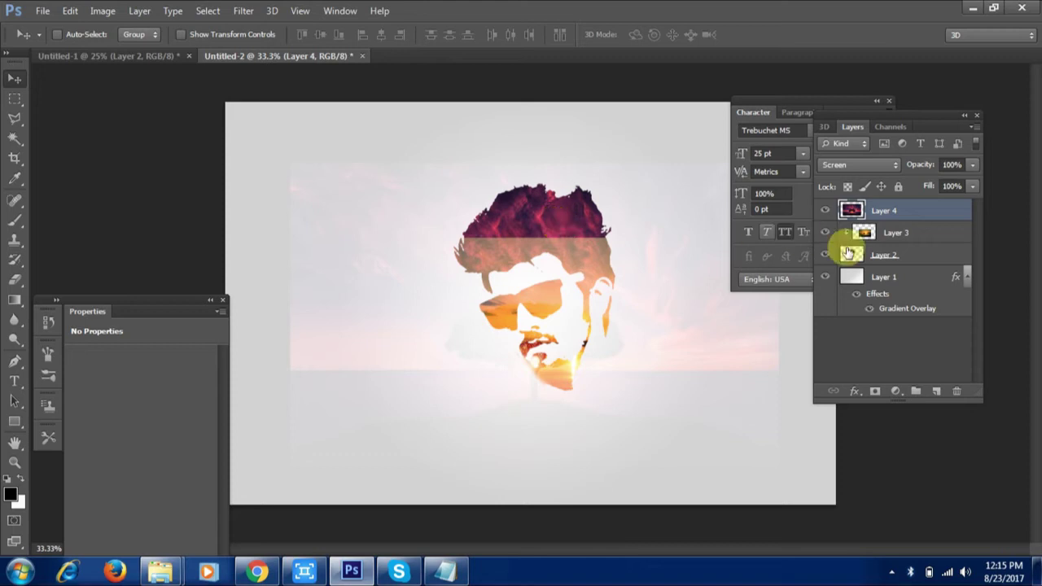
{"action": "left_click", "coordinate": [916, 238]}
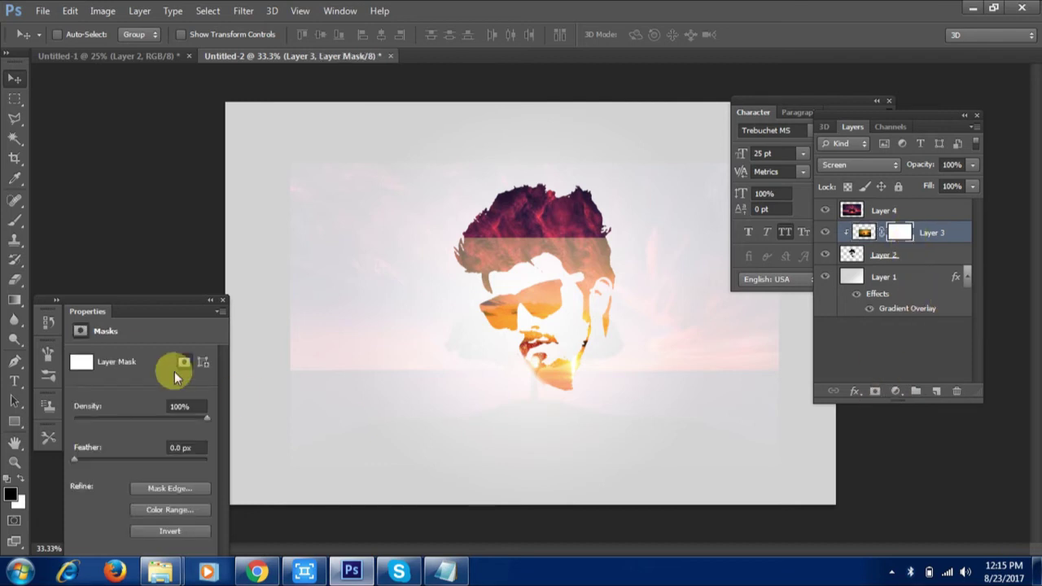
Step: Paint black over the hair on Layer 3's mask with a soft 0%-hardness brush, then apply the mask
{"action": "left_click", "coordinate": [14, 220]}
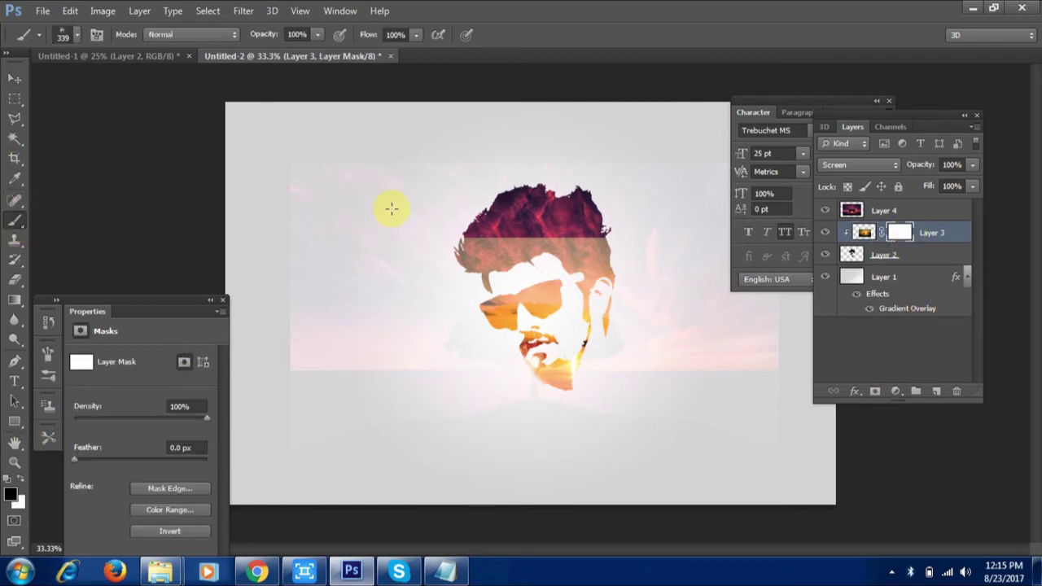
{"action": "left_click", "coordinate": [70, 34]}
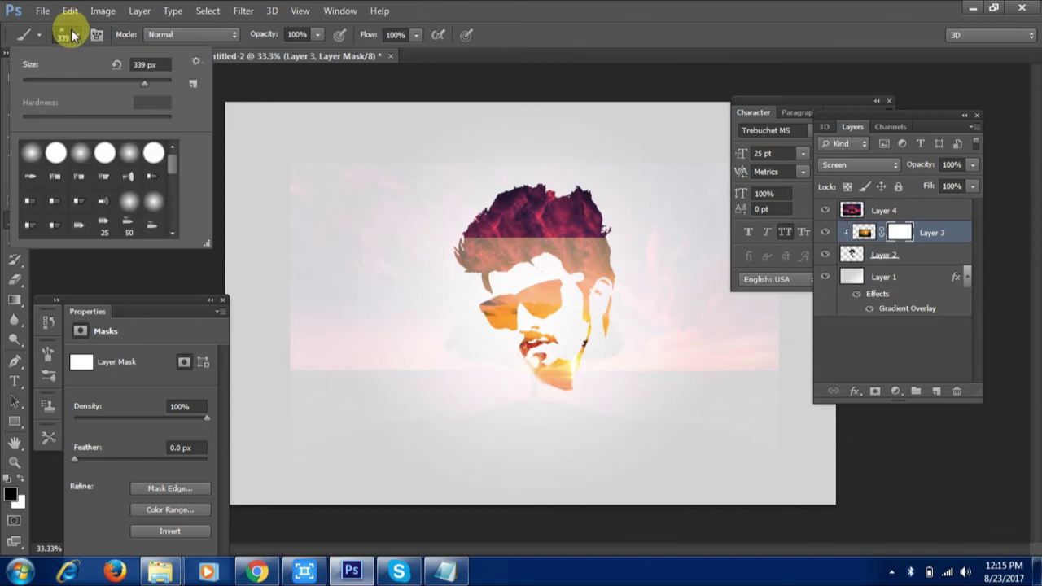
{"action": "left_click", "coordinate": [27, 153]}
{"action": "mouse_move", "coordinate": [446, 235]}
{"action": "left_mouse_down"}
{"action": "mouse_move", "coordinate": [526, 193]}
{"action": "mouse_move", "coordinate": [623, 241]}
{"action": "mouse_move", "coordinate": [522, 250]}
{"action": "mouse_move", "coordinate": [461, 239]}
{"action": "mouse_move", "coordinate": [372, 182]}
{"action": "mouse_move", "coordinate": [562, 268]}
{"action": "left_mouse_up"}
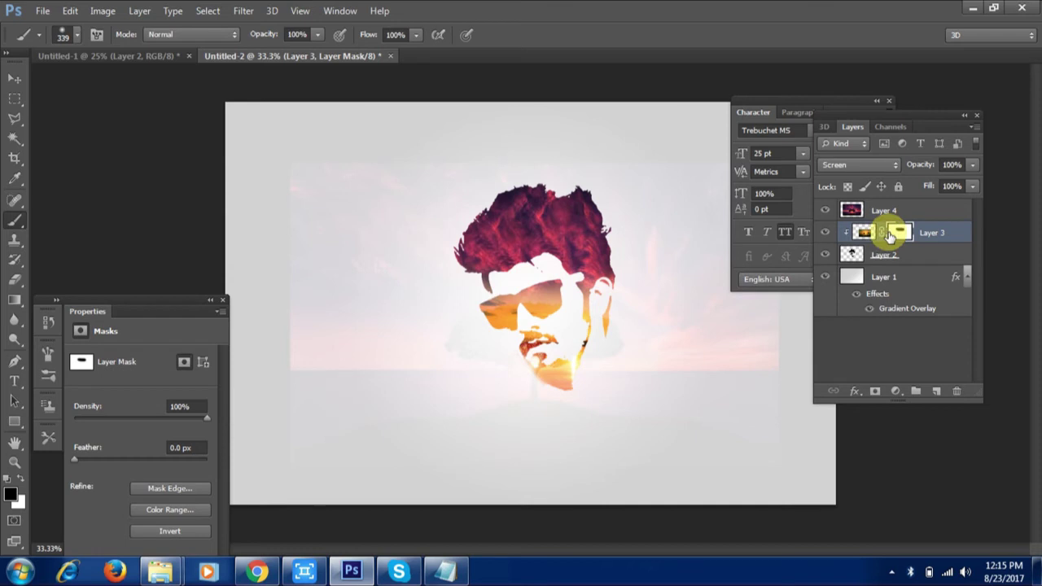
{"action": "right_click", "coordinate": [890, 234]}
{"action": "left_click", "coordinate": [923, 285]}
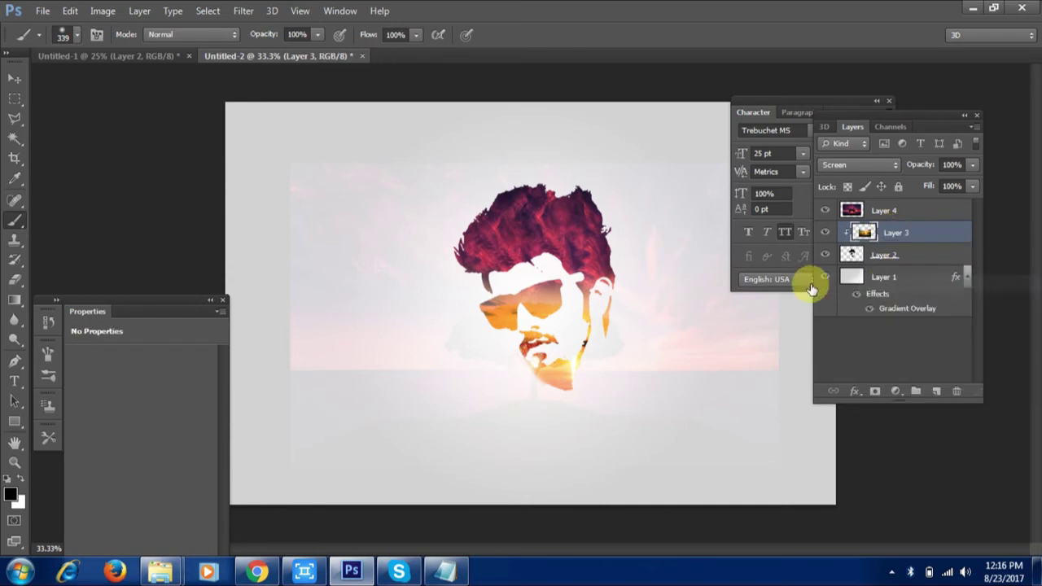
Step: Move the sunset photo on Layer 3 right and slightly down inside the face
{"action": "key", "text": "ctrl+t"}
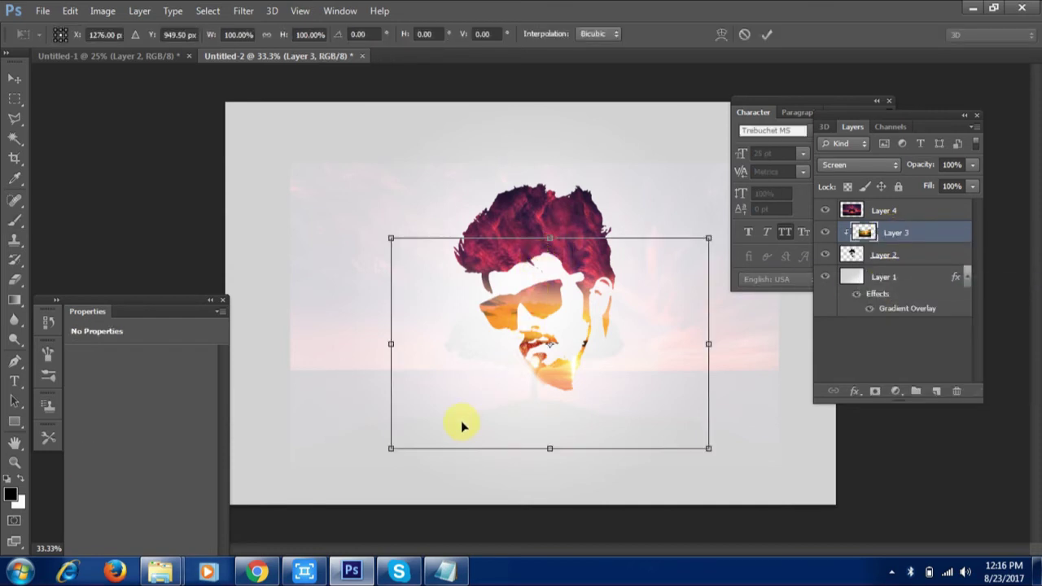
{"action": "mouse_move", "coordinate": [550, 304]}
{"action": "left_mouse_down"}
{"action": "mouse_move", "coordinate": [591, 304]}
{"action": "mouse_move", "coordinate": [531, 306]}
{"action": "mouse_move", "coordinate": [522, 275]}
{"action": "left_mouse_up"}
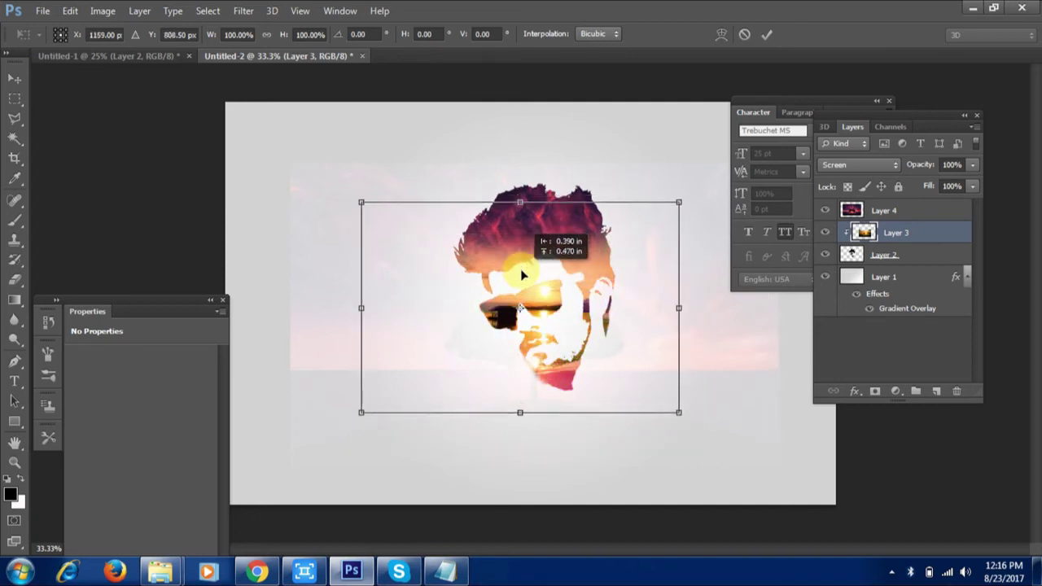
{"action": "left_click_drag", "start_coordinate": [524, 275], "coordinate": [522, 290]}
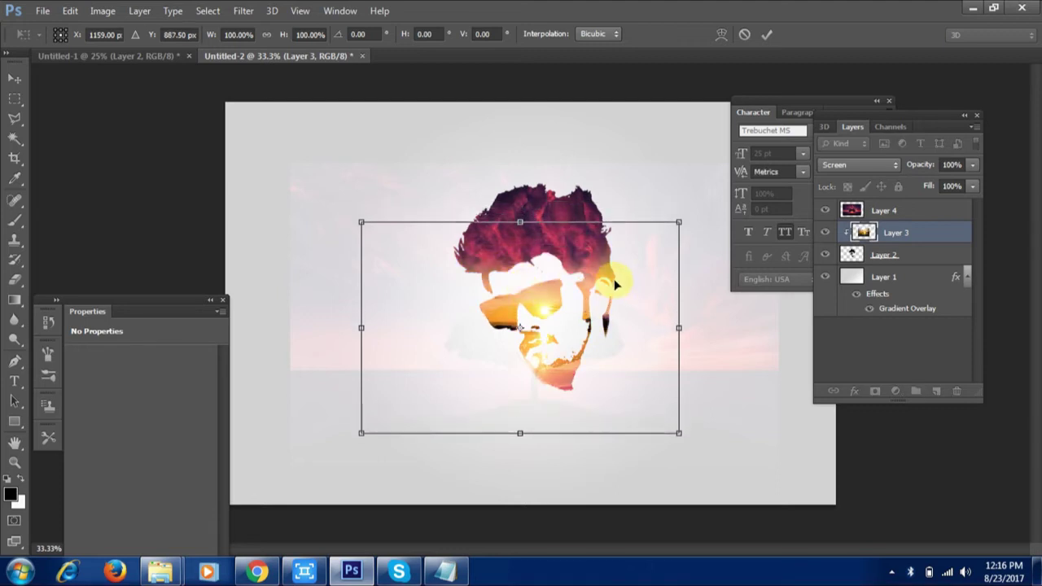
{"action": "key", "text": "Return"}
Step: Scale the red-tree photo on Layer 4 to about 62% and move it over the head
{"action": "key", "text": "b"}
{"action": "left_click", "coordinate": [884, 210]}
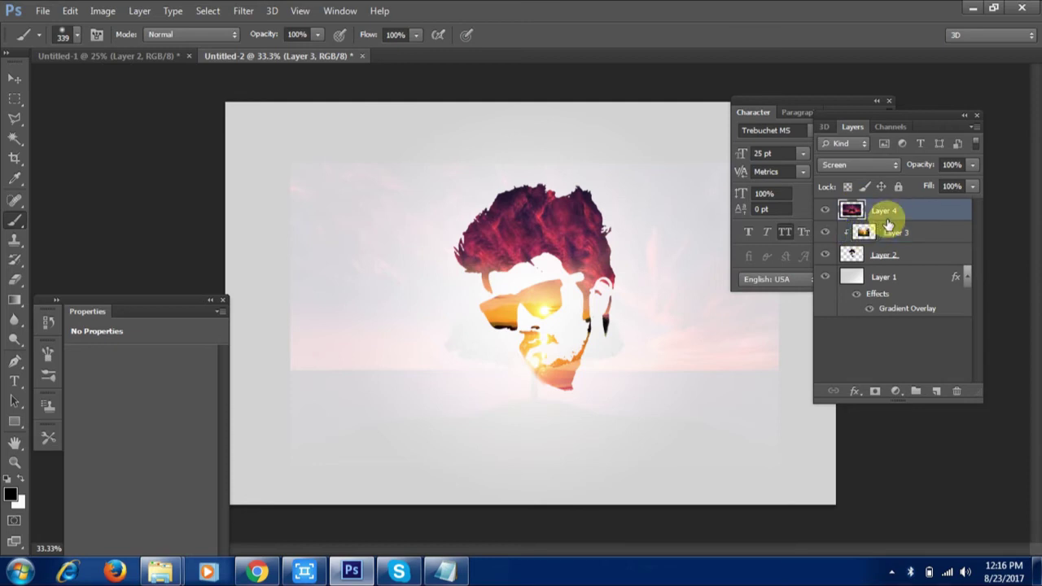
{"action": "key", "text": "ctrl+t"}
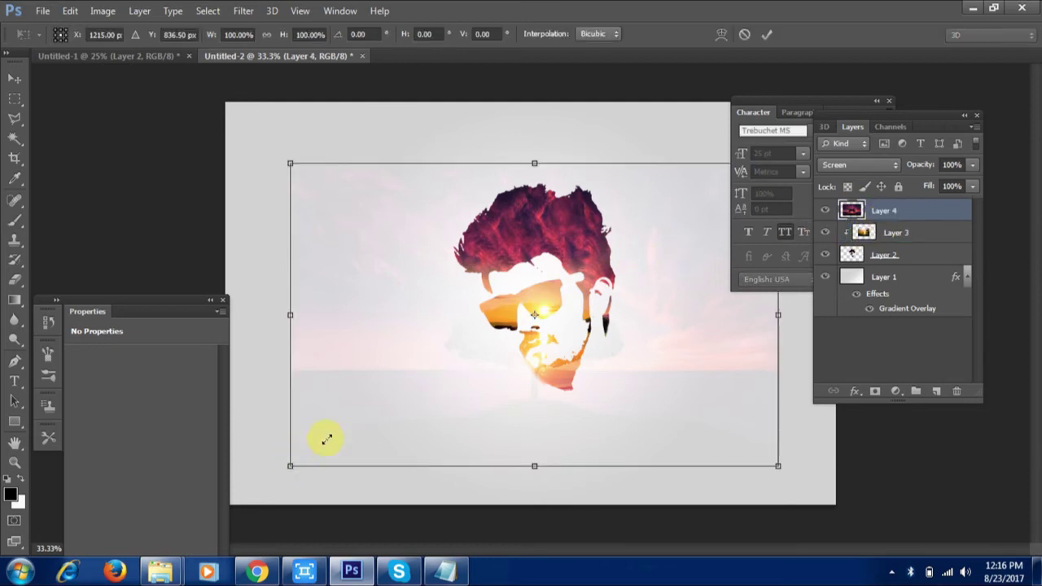
{"action": "left_click_drag", "start_coordinate": [326, 439], "coordinate": [401, 366]}
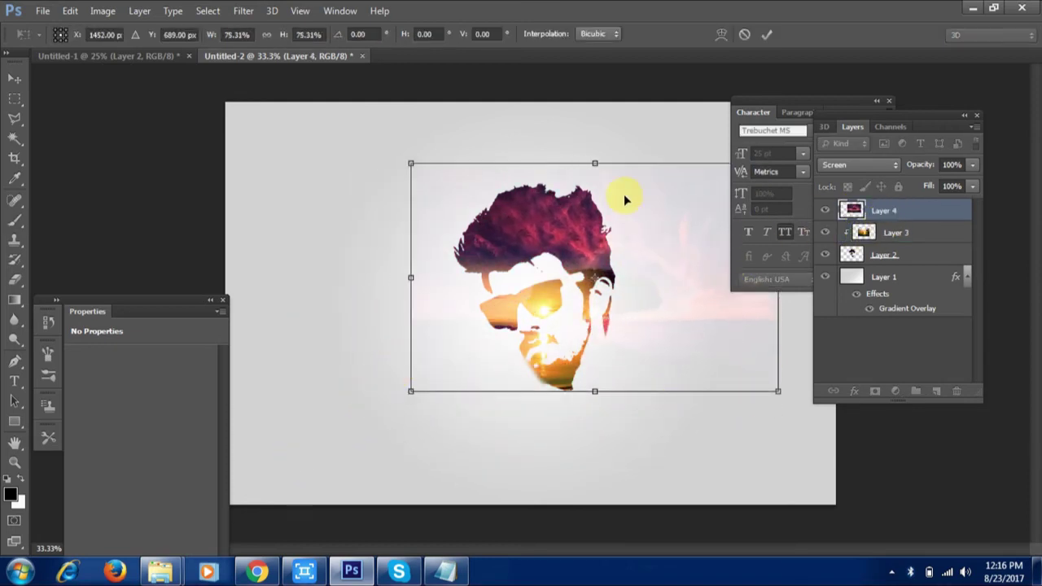
{"action": "left_click_drag", "start_coordinate": [546, 220], "coordinate": [510, 241]}
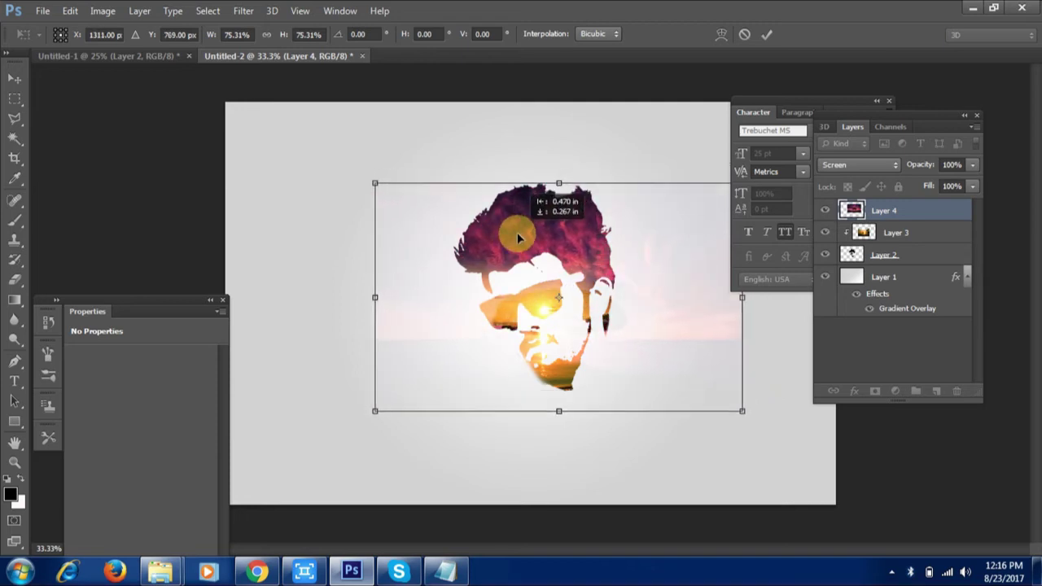
{"action": "left_click_drag", "start_coordinate": [741, 413], "coordinate": [676, 370]}
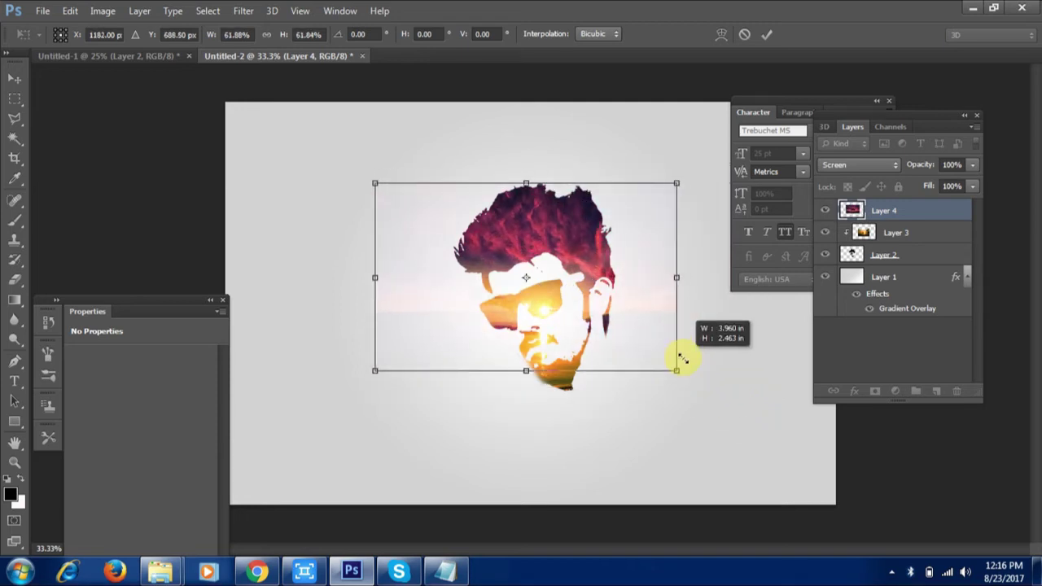
Step: Commit the red-tree resize, try Soft Light and Overlay, and clip it to the face
{"action": "key", "text": "b"}
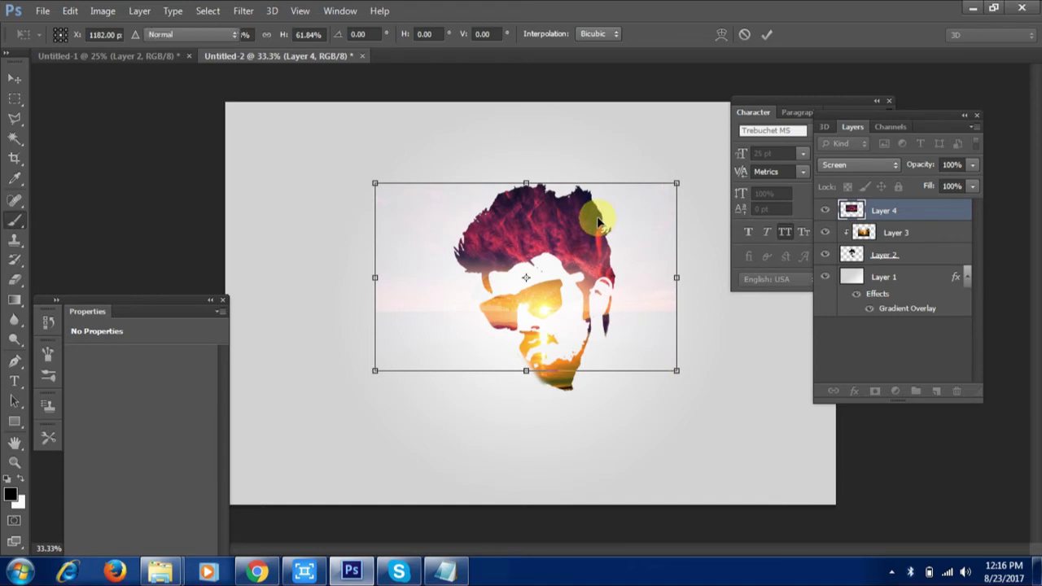
{"action": "left_click", "coordinate": [868, 169]}
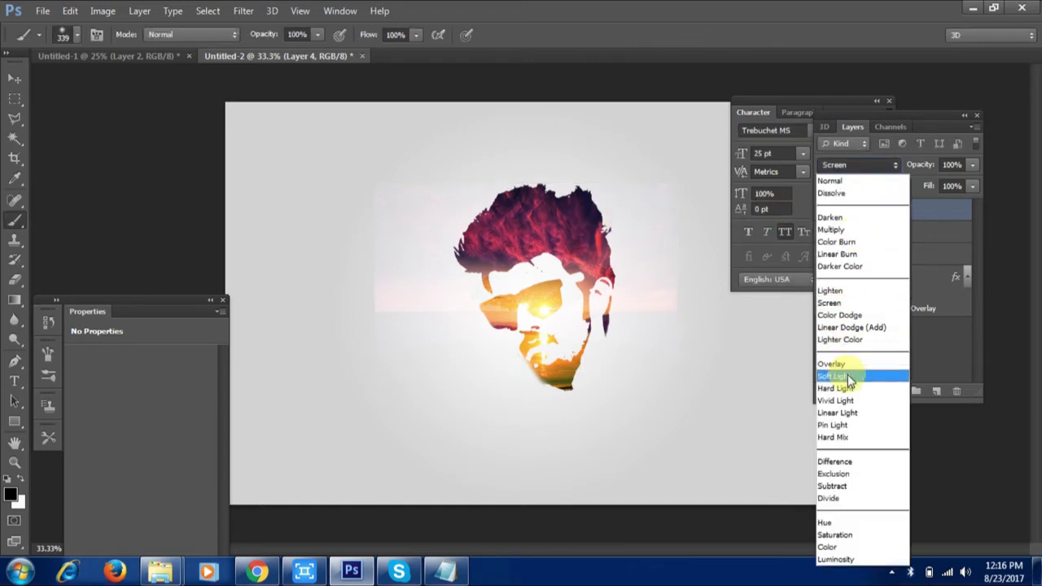
{"action": "left_click", "coordinate": [847, 375]}
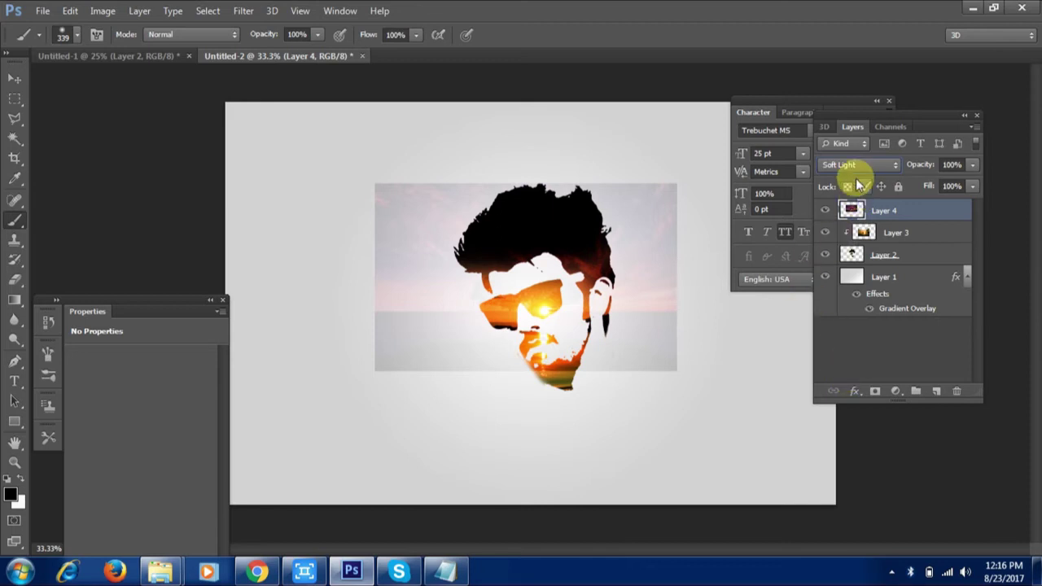
{"action": "left_click", "coordinate": [855, 167]}
{"action": "left_click", "coordinate": [847, 366]}
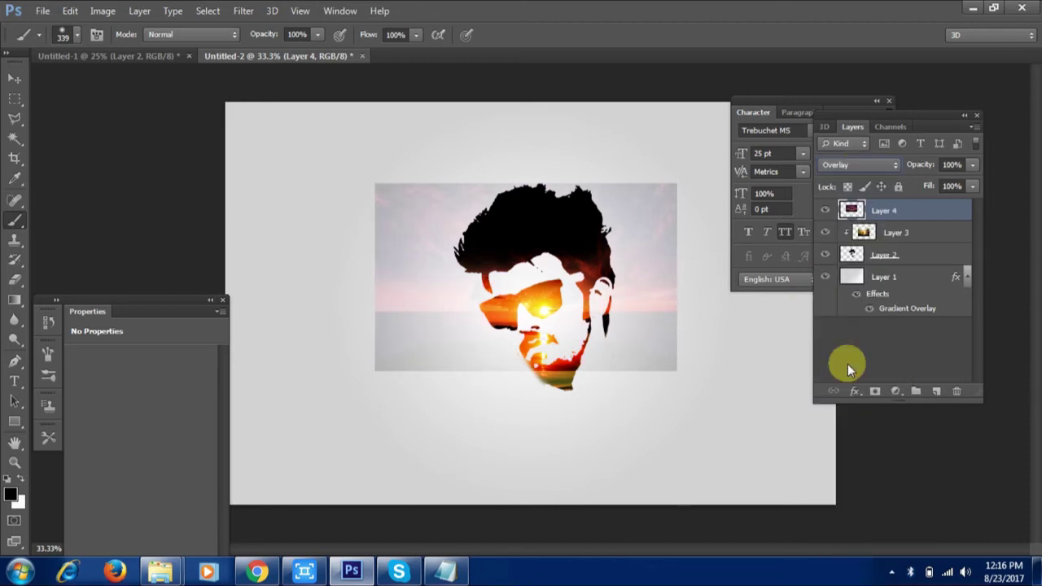
{"action": "right_click", "coordinate": [900, 215]}
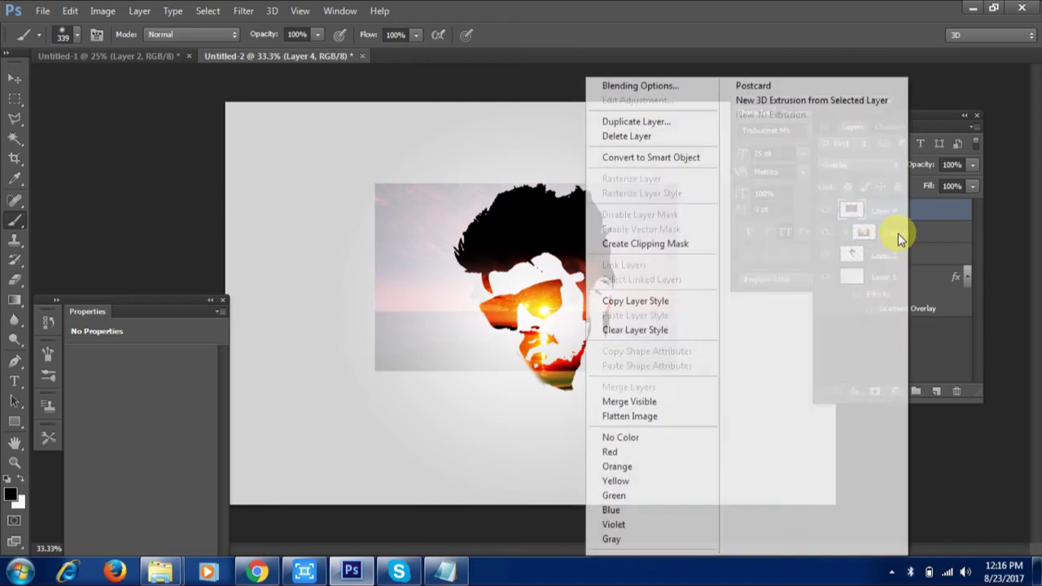
{"action": "left_click", "coordinate": [666, 243]}
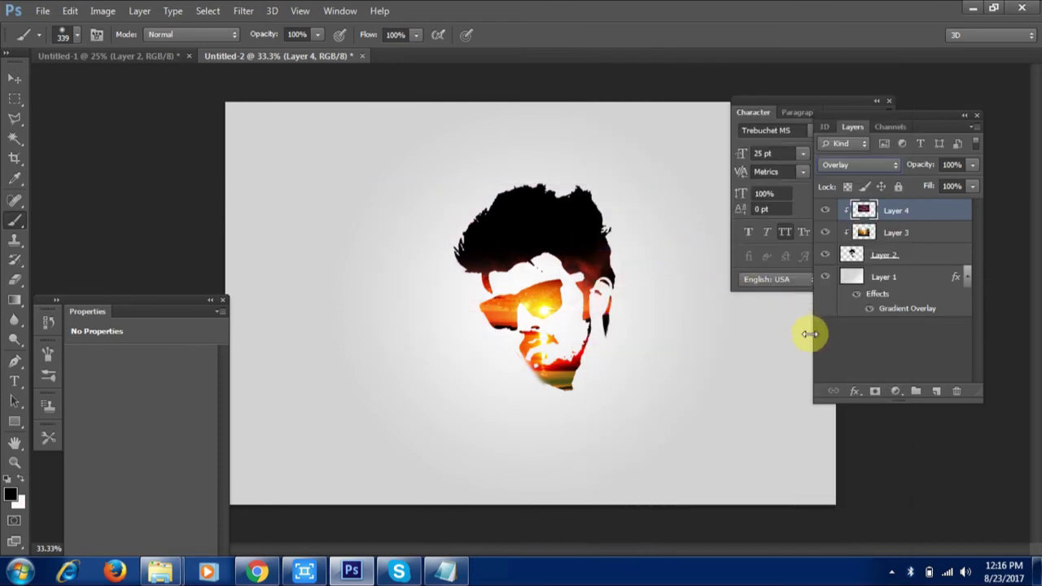
Step: Compare Soft Light, Pin Light, Color and Luminosity, then settle Layer 4 on Linear Light
{"action": "left_click", "coordinate": [846, 173]}
{"action": "left_click", "coordinate": [859, 377]}
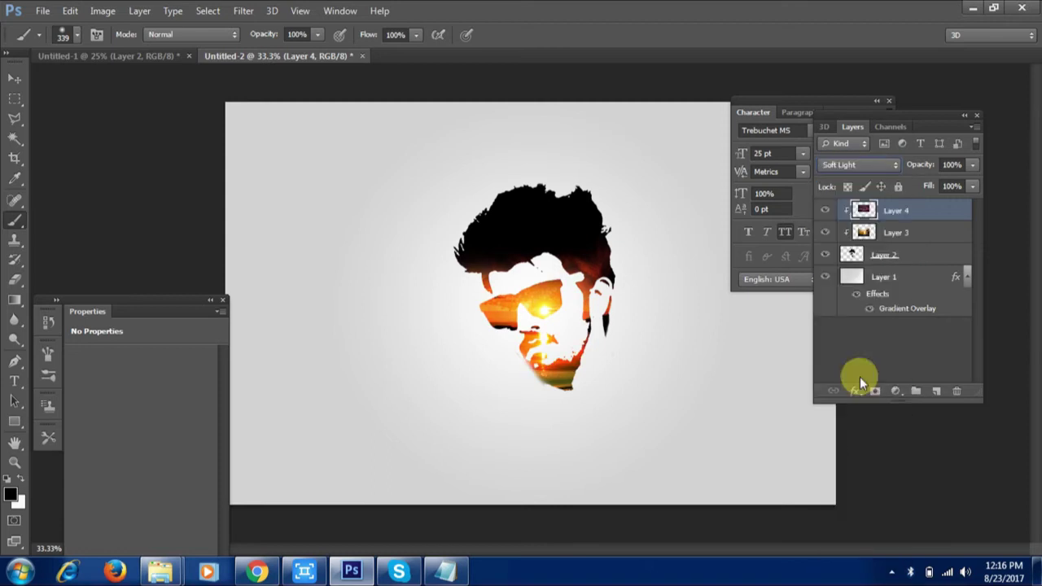
{"action": "left_click", "coordinate": [854, 166]}
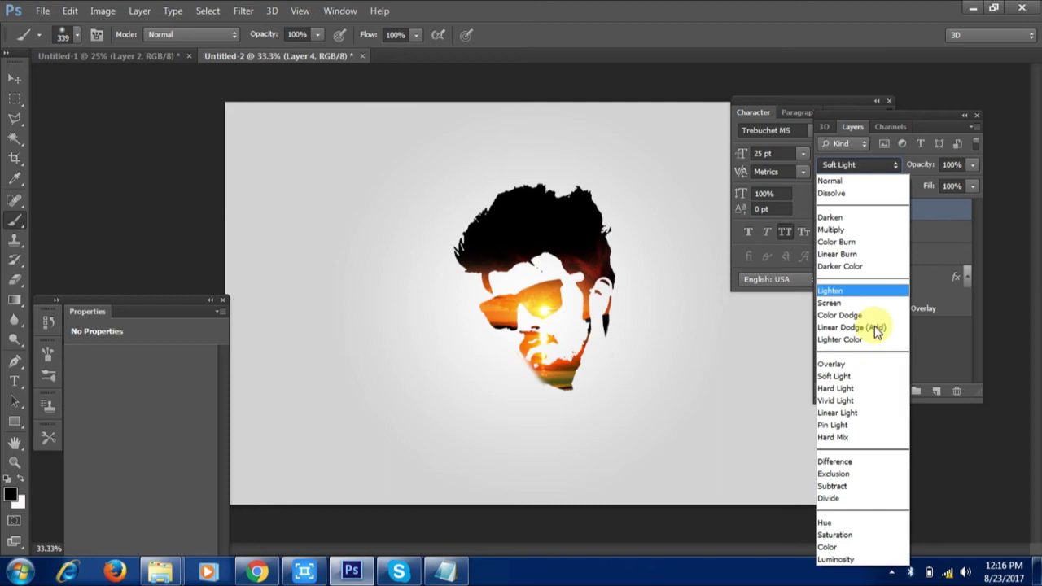
{"action": "left_click", "coordinate": [847, 423]}
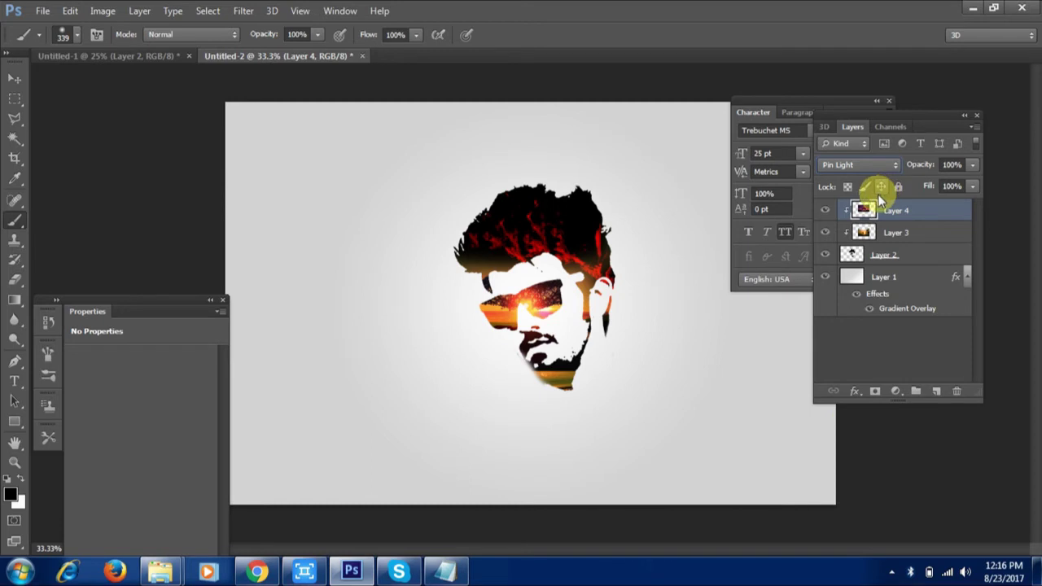
{"action": "left_click", "coordinate": [859, 165]}
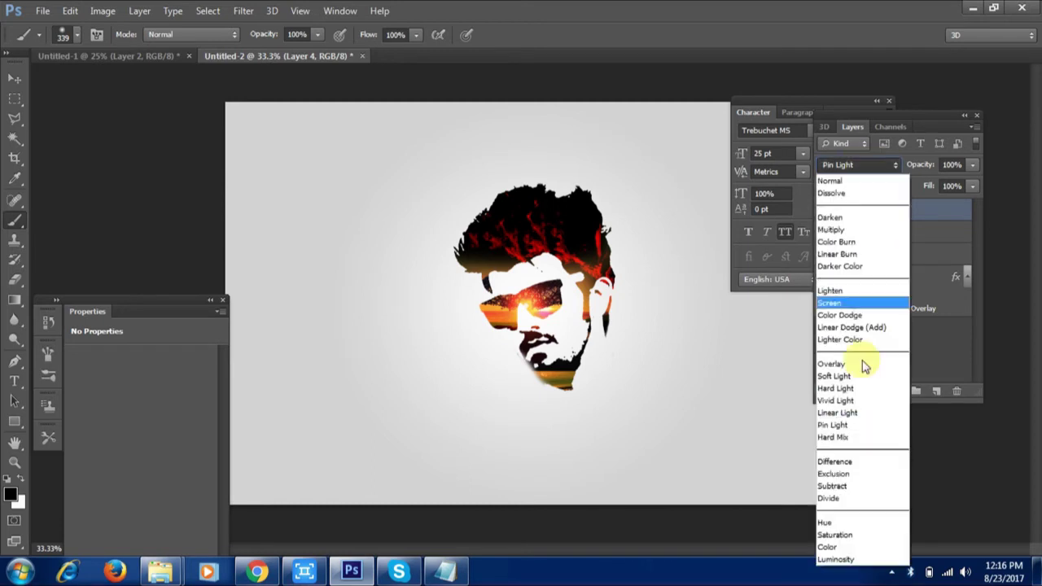
{"action": "left_click", "coordinate": [827, 547]}
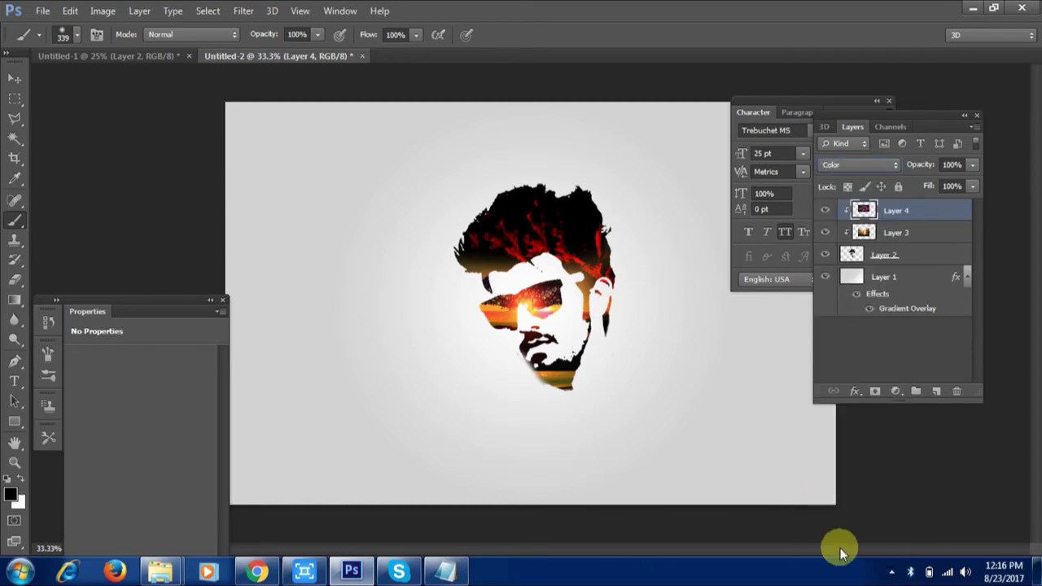
{"action": "left_click", "coordinate": [859, 166]}
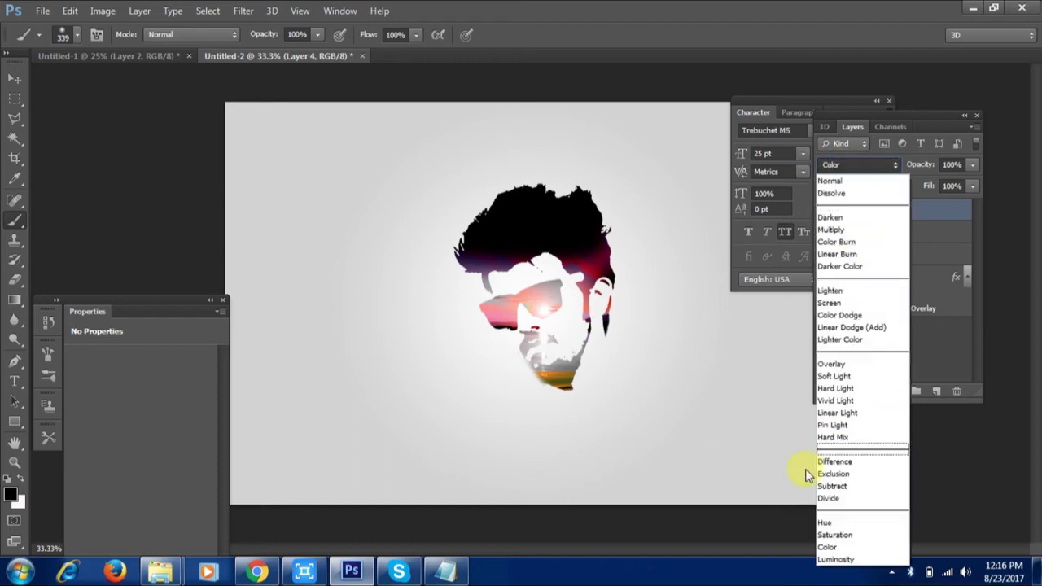
{"action": "left_click", "coordinate": [844, 559]}
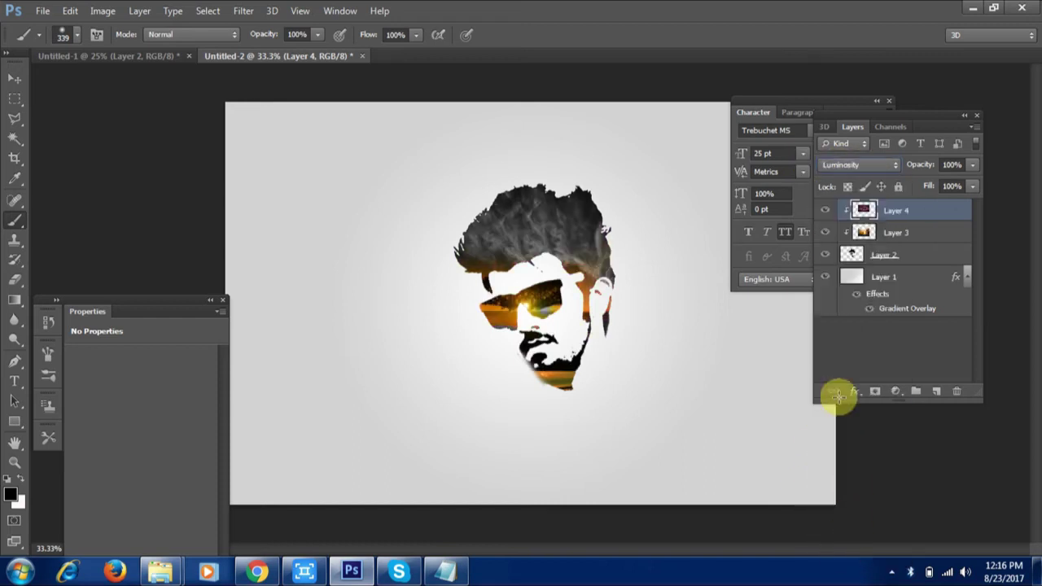
{"action": "left_click", "coordinate": [845, 167]}
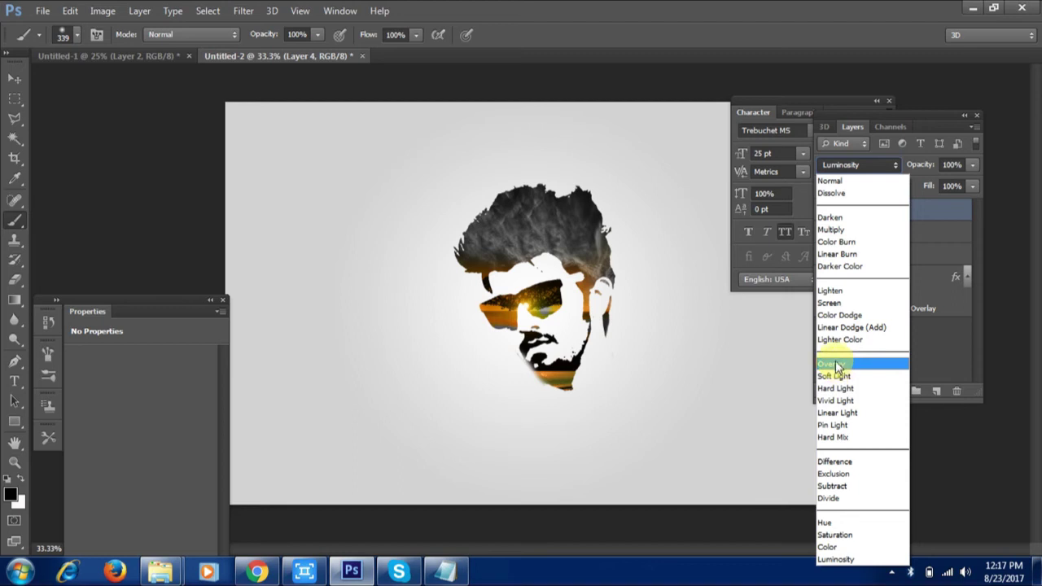
{"action": "left_click", "coordinate": [837, 413]}
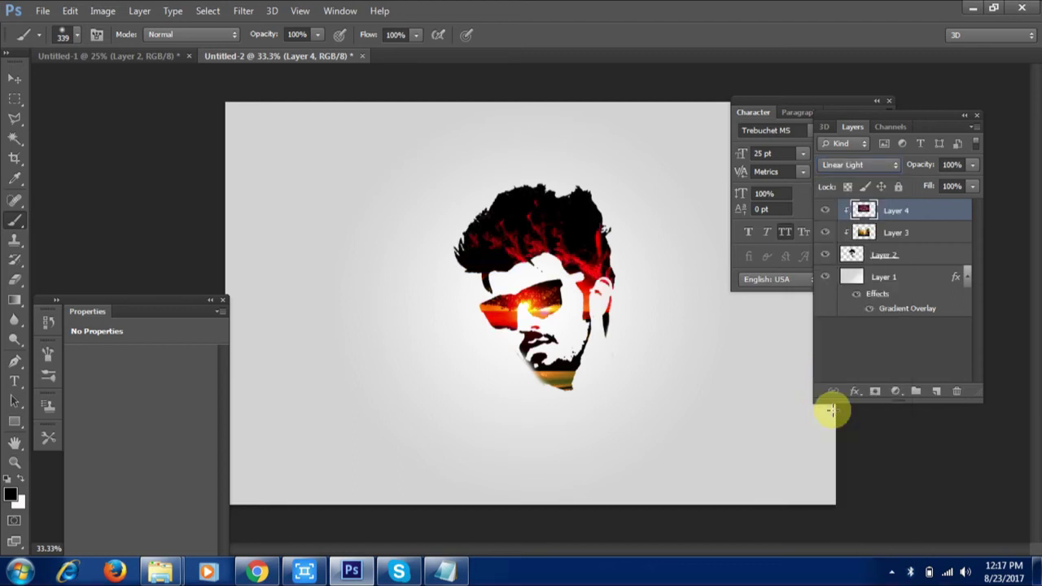
{"action": "left_click", "coordinate": [890, 234]}
{"action": "left_click", "coordinate": [891, 210]}
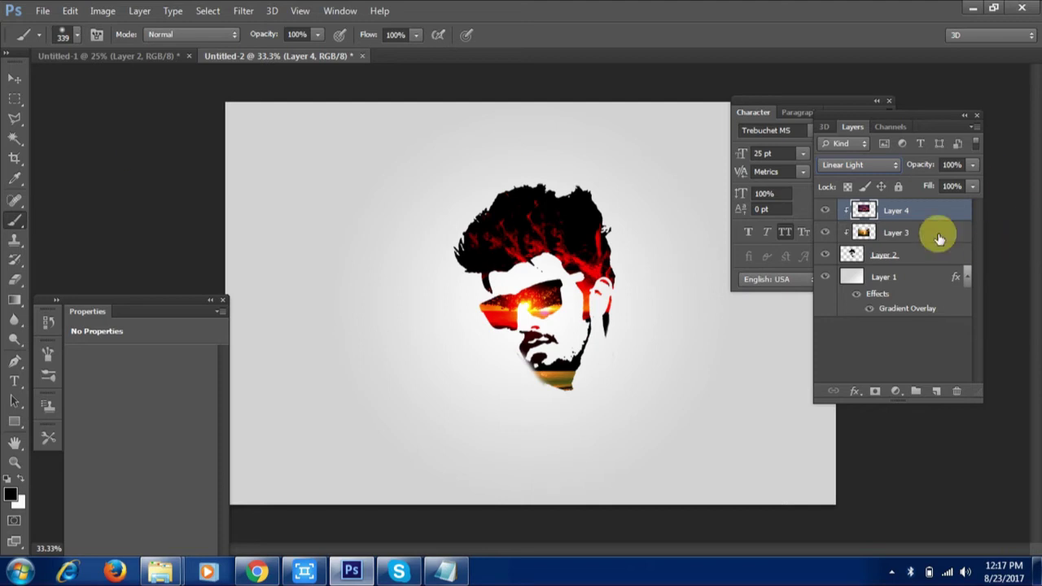
{"action": "left_click", "coordinate": [911, 255]}
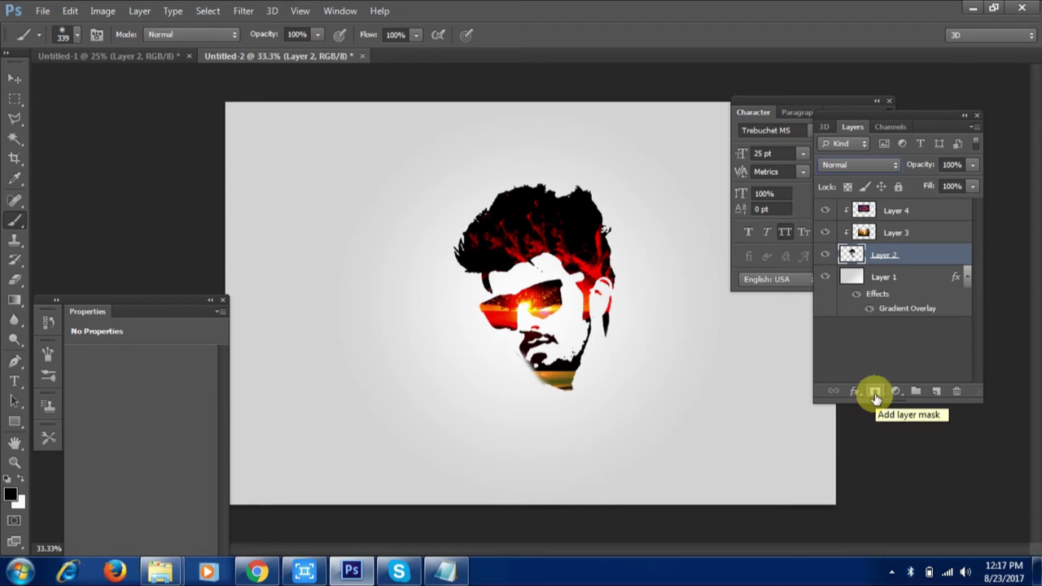
{"action": "left_click", "coordinate": [875, 391]}
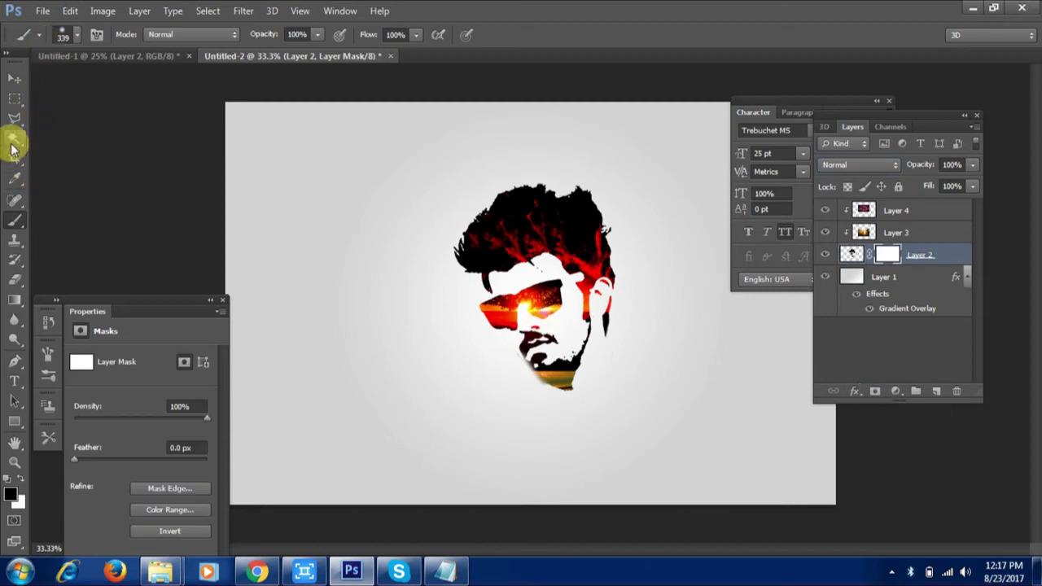
{"action": "key", "text": "ctrl+z"}
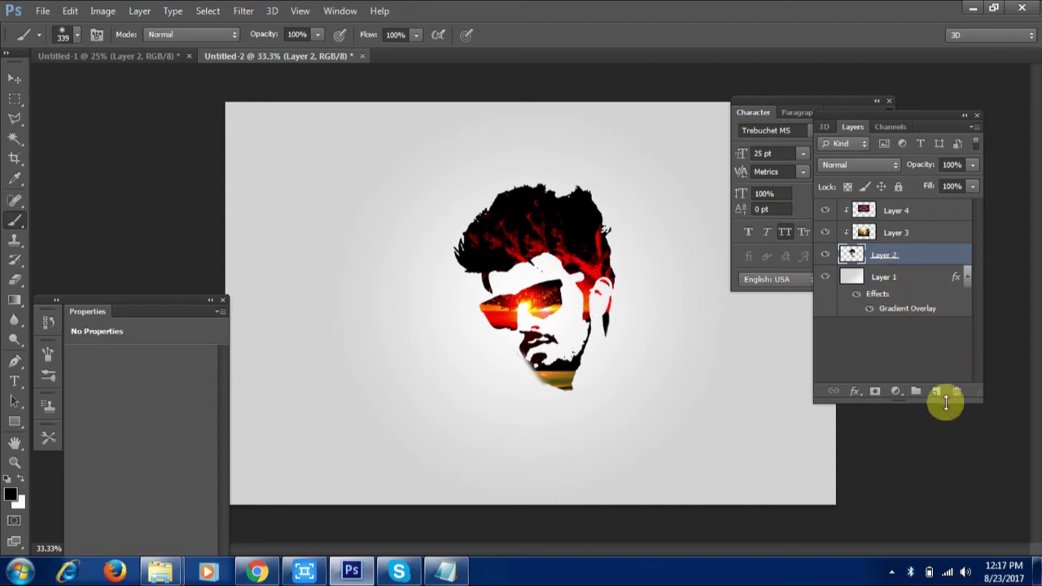
{"action": "left_click", "coordinate": [895, 277]}
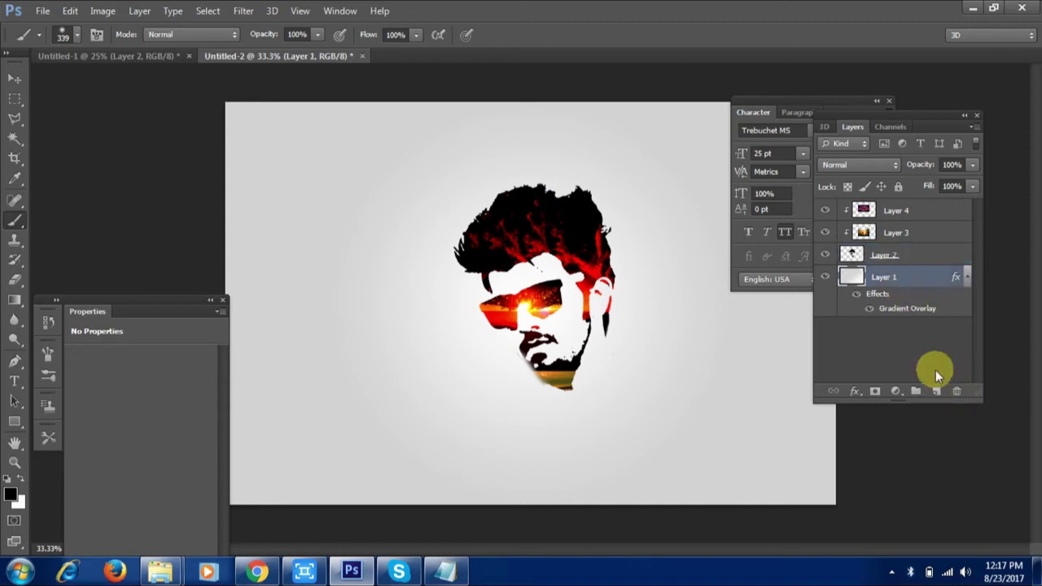
Step: Create a new Layer 5 above Layer 1 and pick the 32 px scattered brush
{"action": "left_click", "coordinate": [936, 392]}
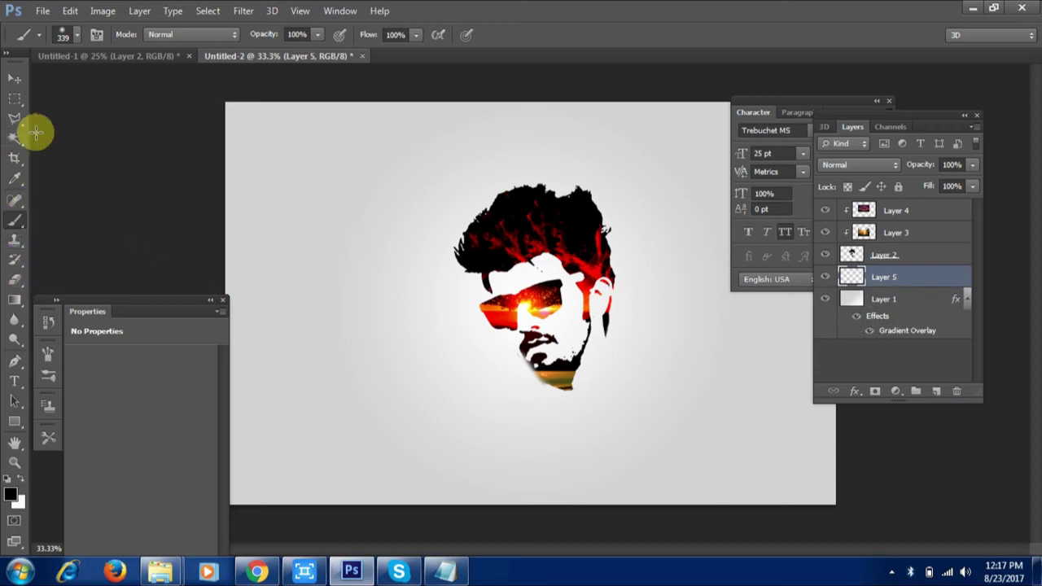
{"action": "left_click", "coordinate": [78, 35]}
{"action": "left_click_drag", "start_coordinate": [172, 164], "coordinate": [172, 202]}
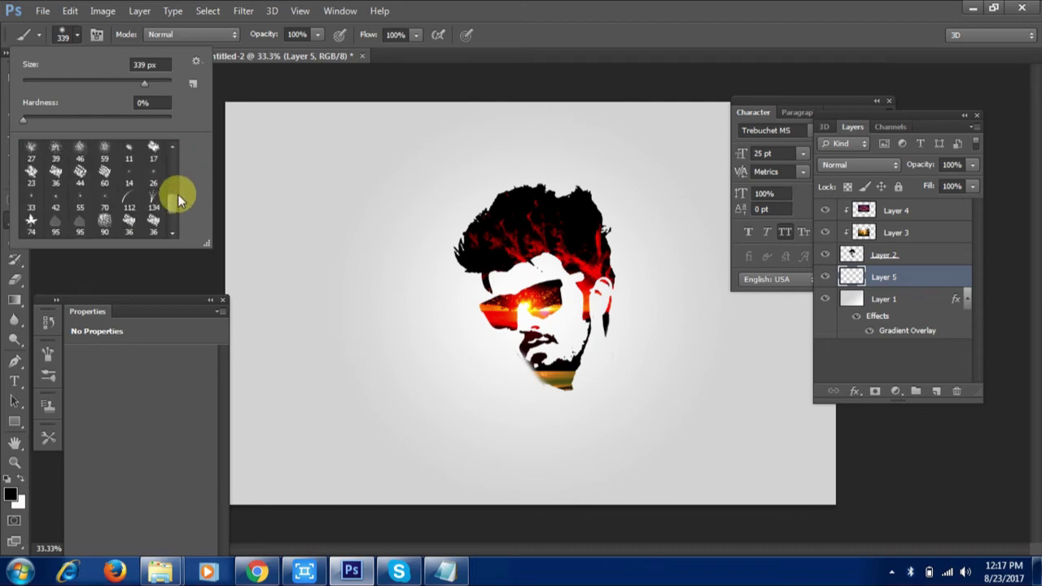
{"action": "left_click", "coordinate": [104, 220]}
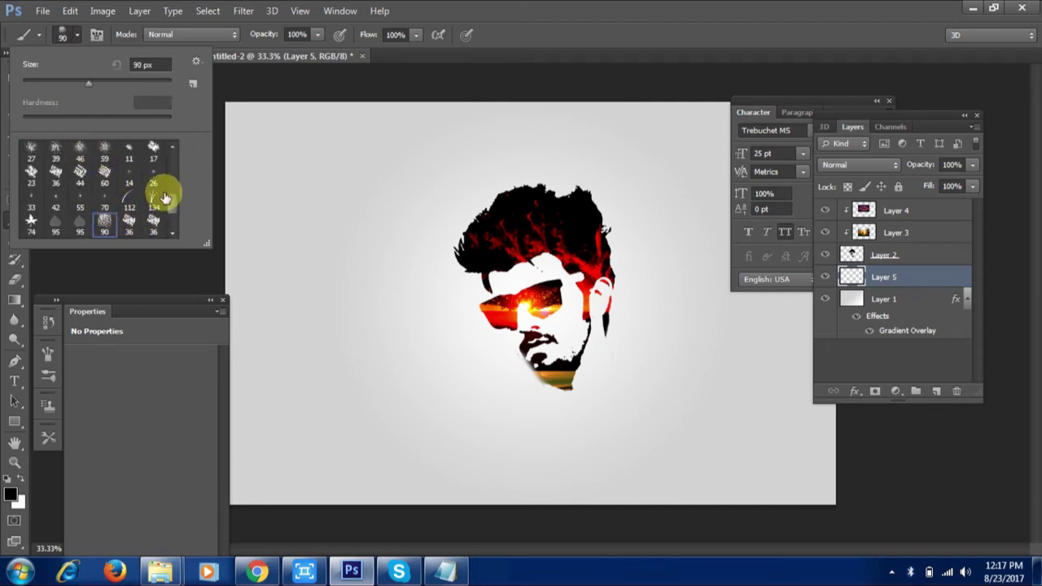
{"action": "left_click_drag", "start_coordinate": [174, 207], "coordinate": [175, 218]}
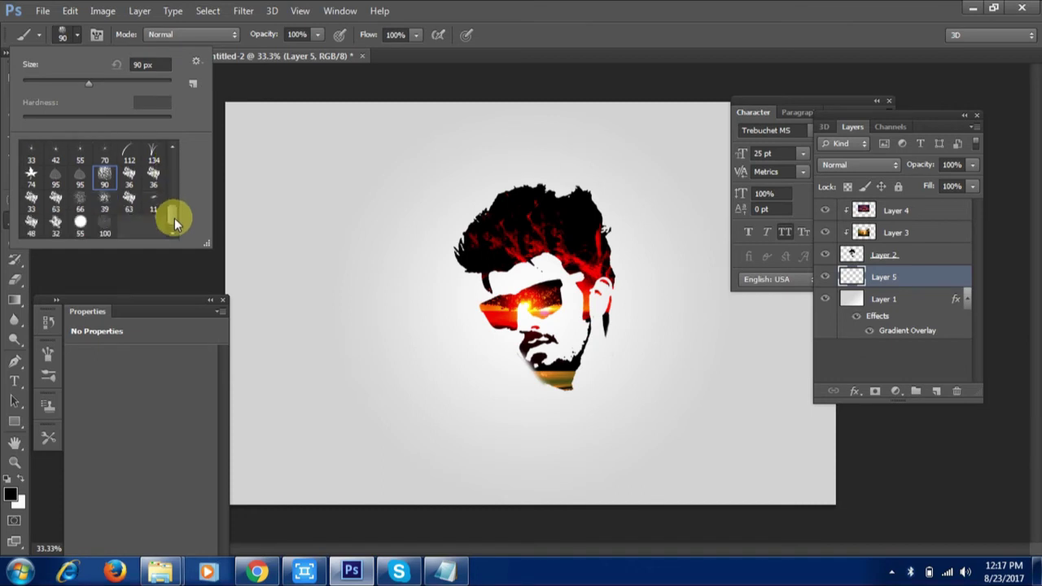
{"action": "left_click", "coordinate": [56, 218]}
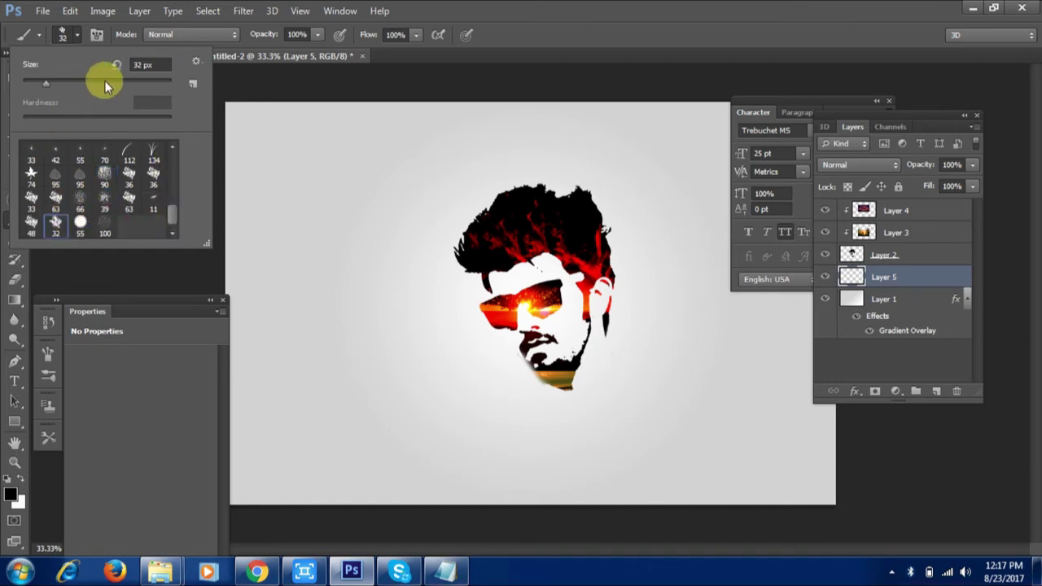
Step: Paint test particles at the chin and hair, keeping Layer 5 below Layer 2
{"action": "left_click_drag", "start_coordinate": [498, 383], "coordinate": [598, 386]}
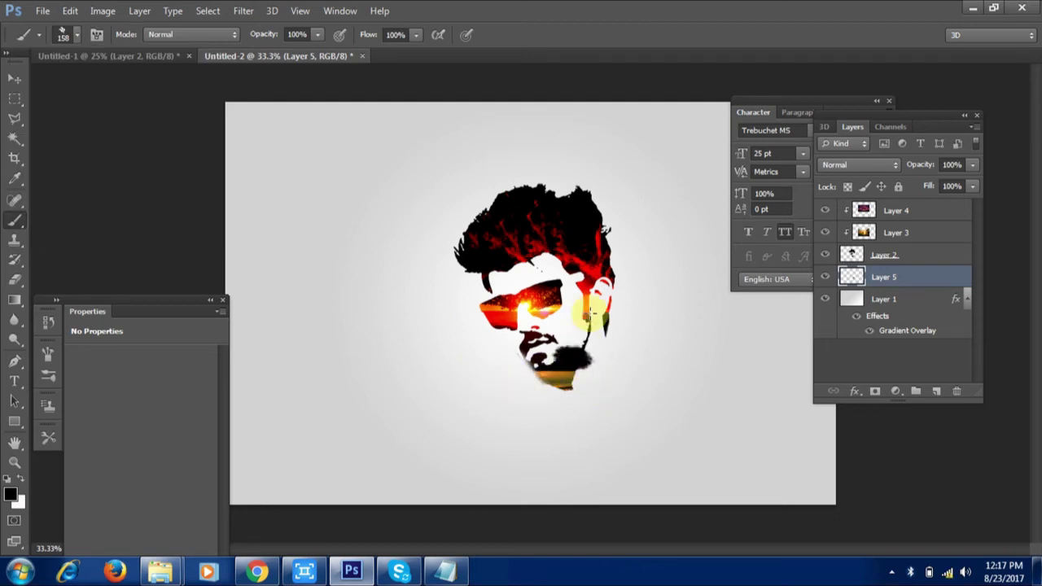
{"action": "mouse_move", "coordinate": [570, 215]}
{"action": "left_mouse_down"}
{"action": "mouse_move", "coordinate": [609, 195]}
{"action": "mouse_move", "coordinate": [609, 217]}
{"action": "mouse_move", "coordinate": [600, 195]}
{"action": "mouse_move", "coordinate": [623, 233]}
{"action": "left_mouse_up"}
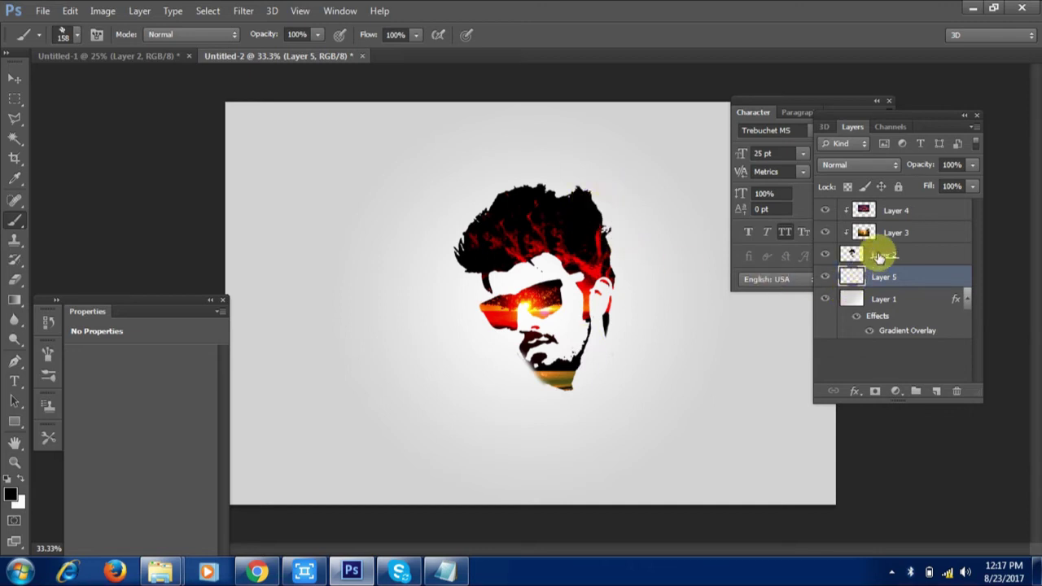
{"action": "left_click_drag", "start_coordinate": [907, 269], "coordinate": [910, 250]}
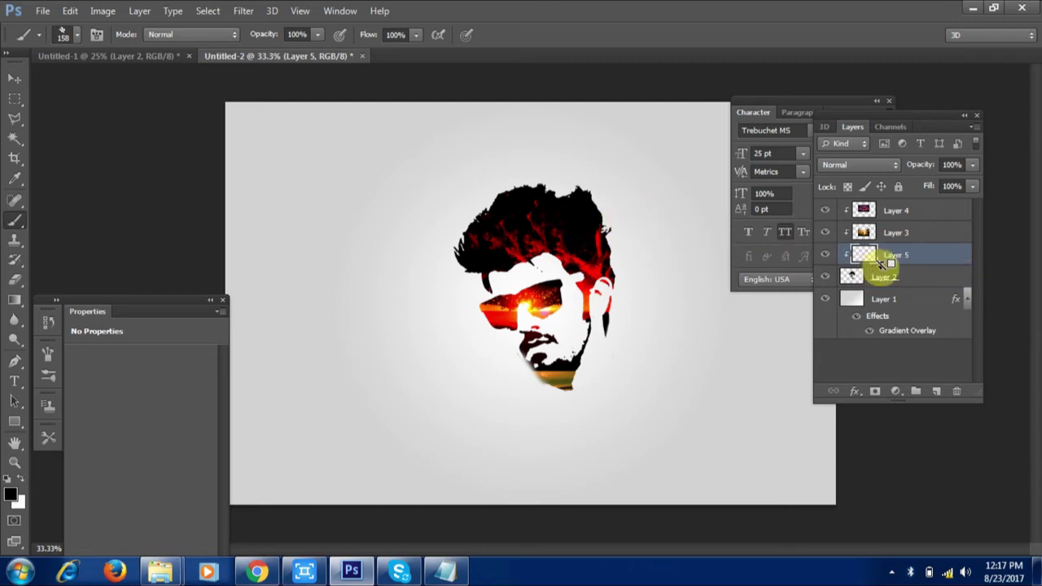
{"action": "left_click_drag", "start_coordinate": [882, 263], "coordinate": [887, 281]}
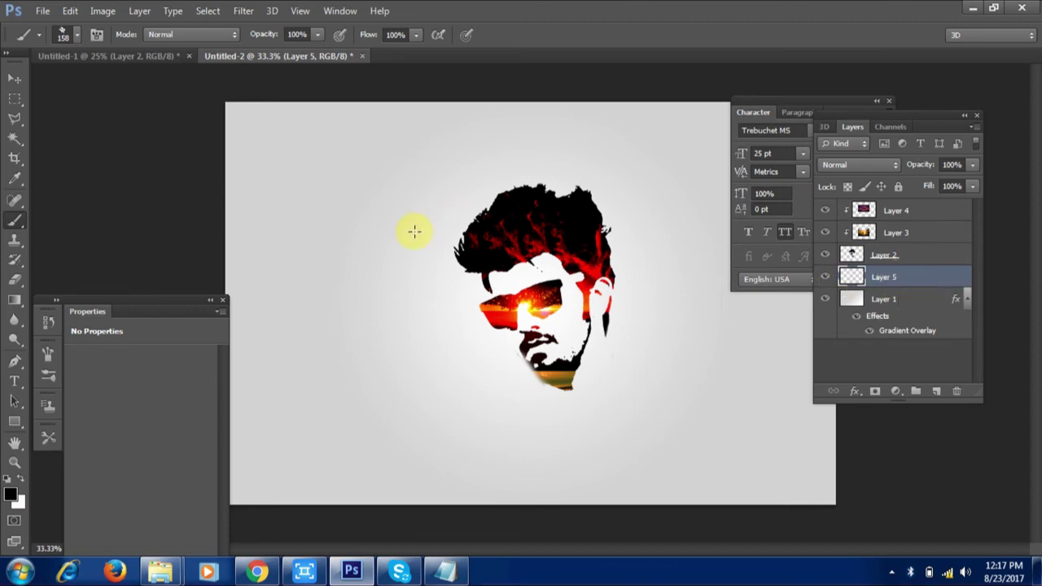
Step: Select the 63 px scattered brush preset, testing and undoing a stroke over the hair
{"action": "left_click", "coordinate": [70, 33]}
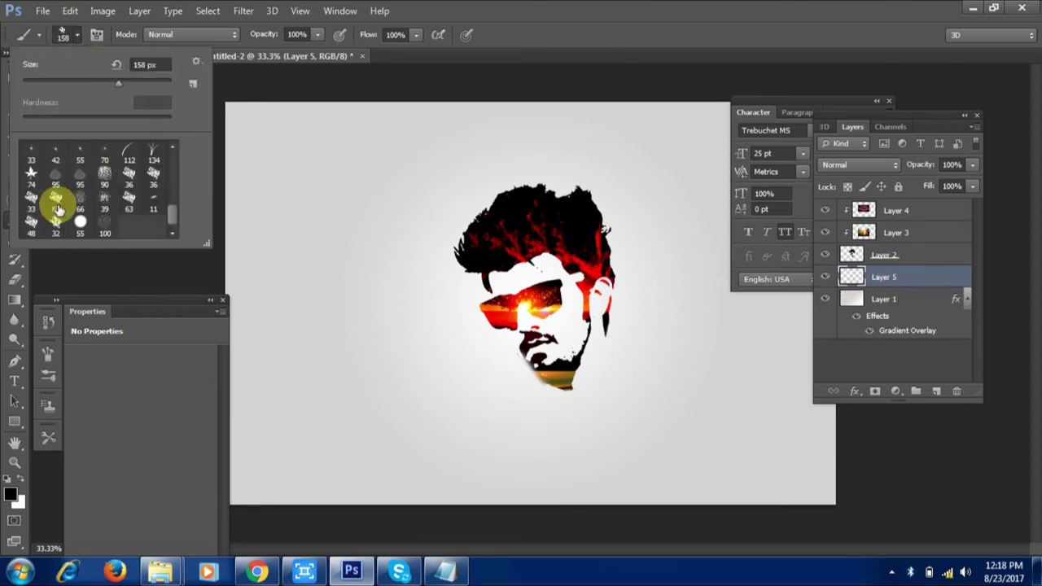
{"action": "left_click", "coordinate": [55, 199]}
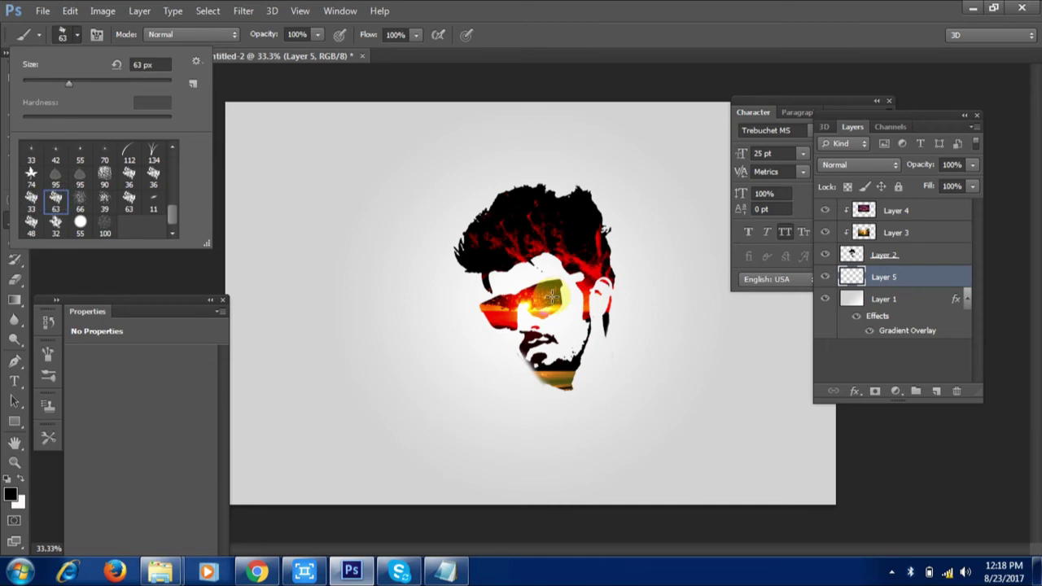
{"action": "left_click", "coordinate": [570, 224]}
{"action": "left_click_drag", "start_coordinate": [569, 221], "coordinate": [550, 181]}
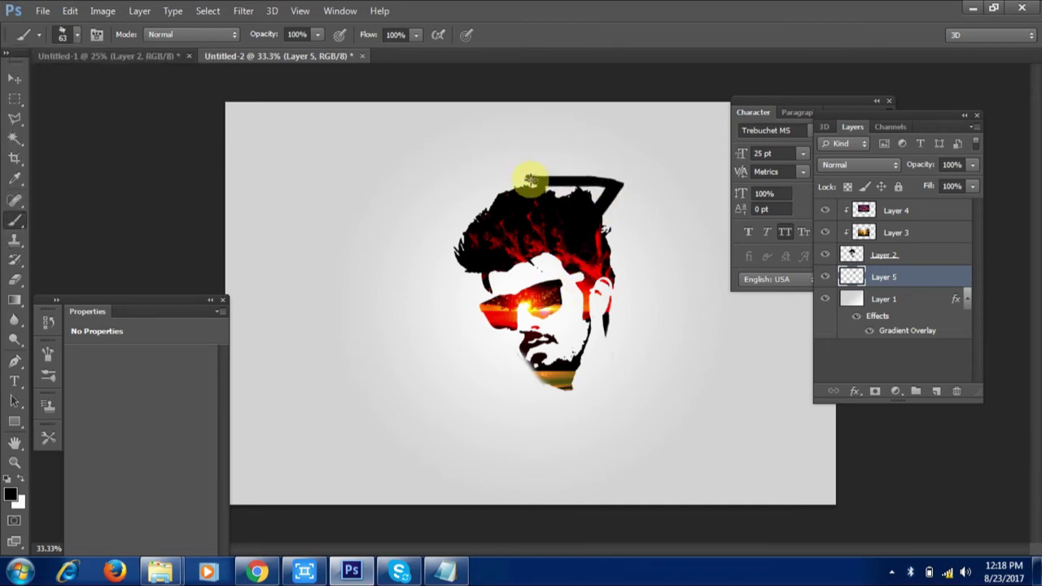
{"action": "key", "text": "ctrl+z"}
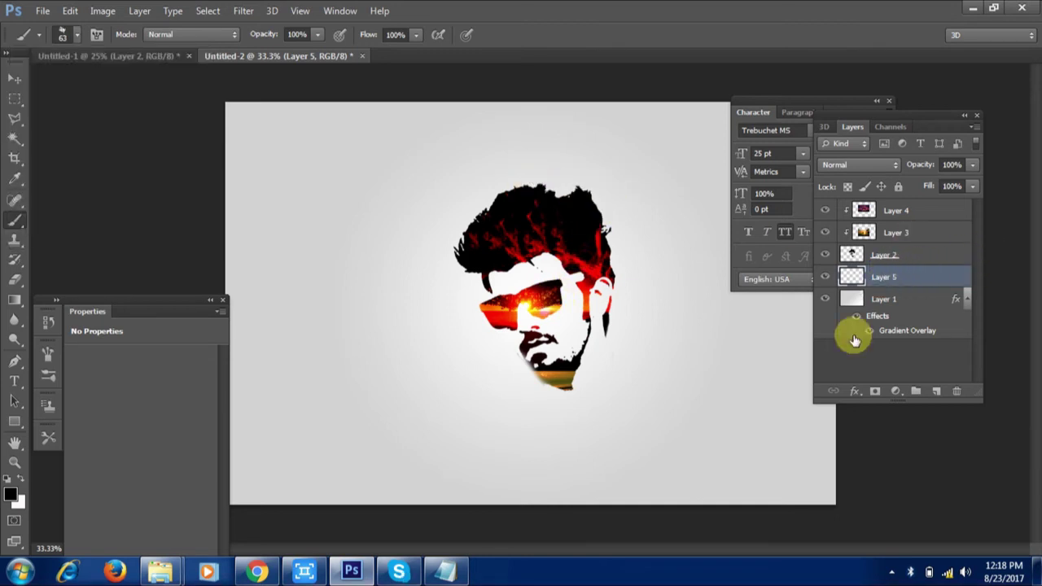
{"action": "left_click", "coordinate": [895, 573]}
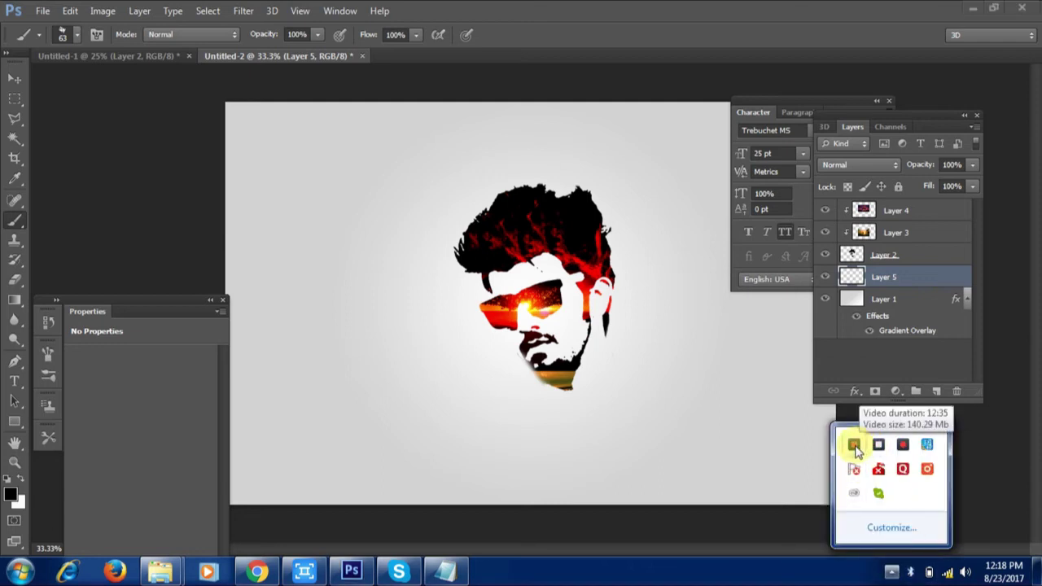
{"action": "left_click", "coordinate": [854, 446]}
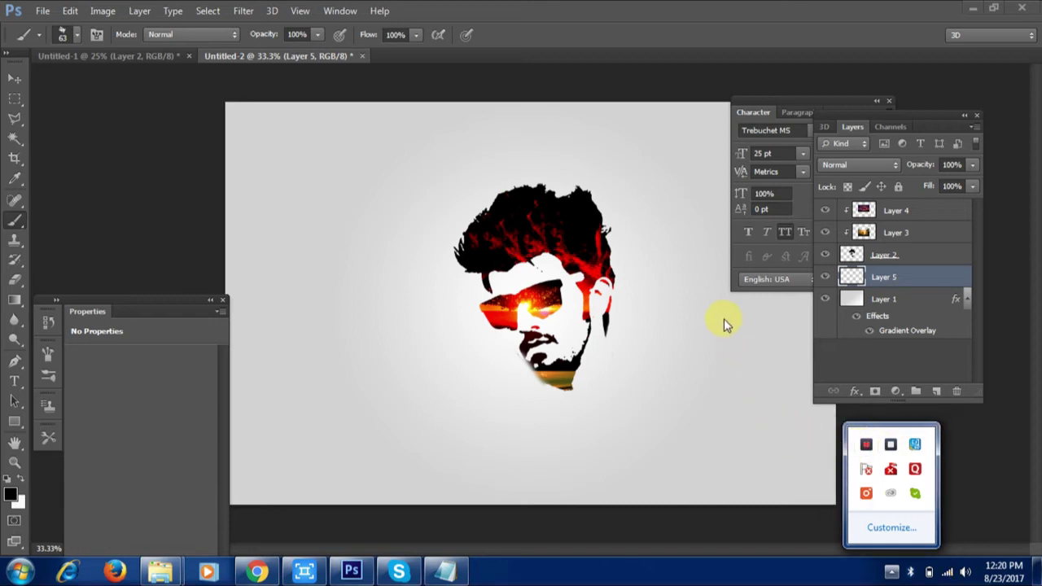
Step: Add a mask to Layer 4 and hide its red hair edge with a 147 px brush
{"action": "left_click", "coordinate": [888, 213]}
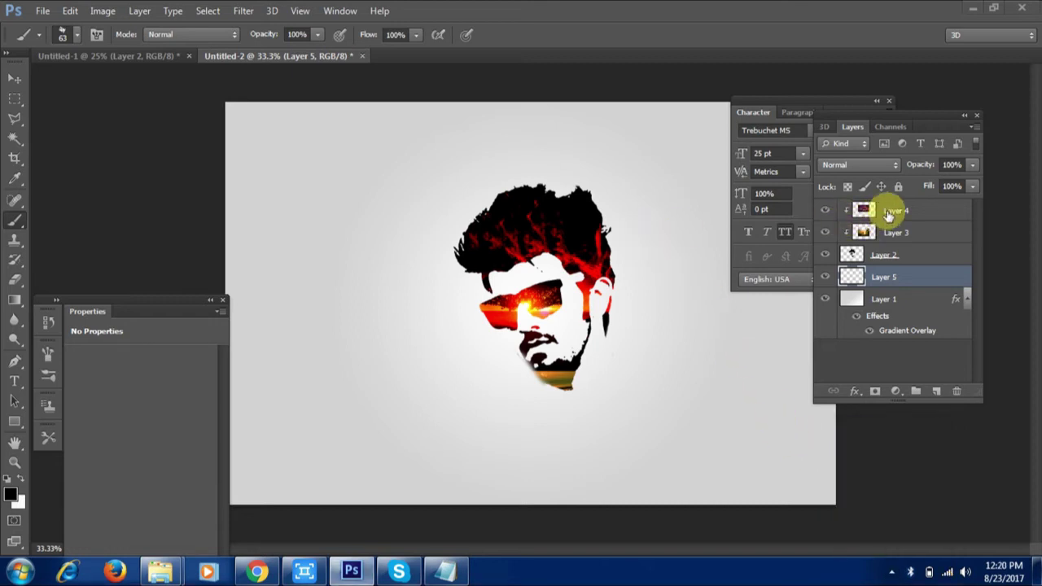
{"action": "left_click", "coordinate": [893, 213]}
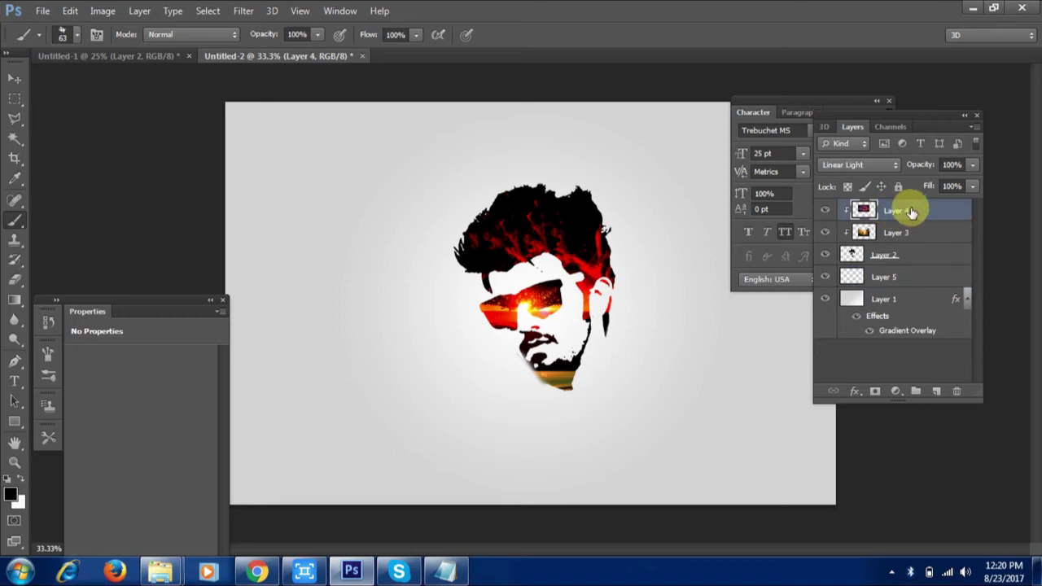
{"action": "left_click", "coordinate": [876, 393]}
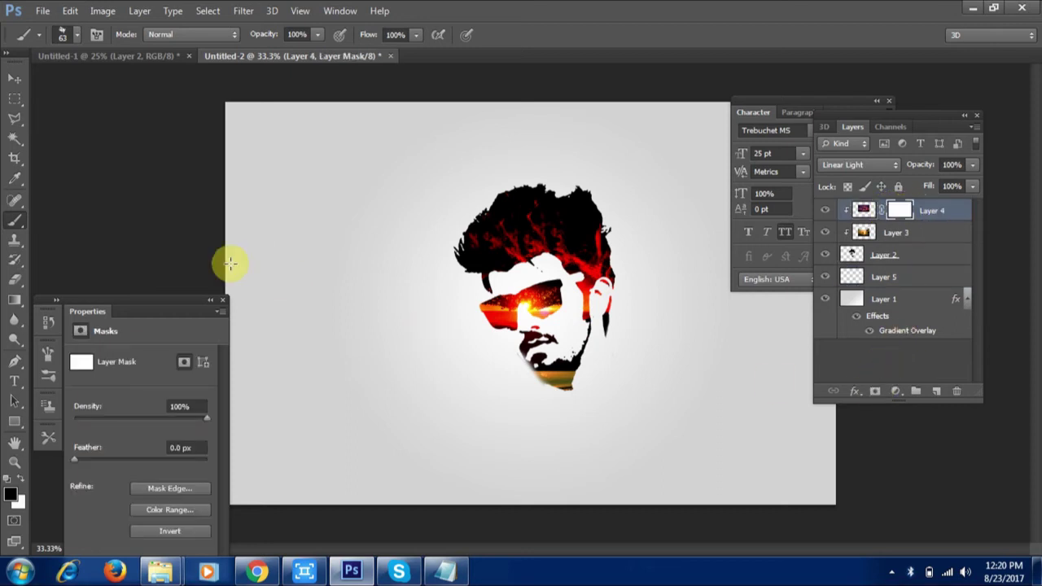
{"action": "left_click", "coordinate": [88, 39]}
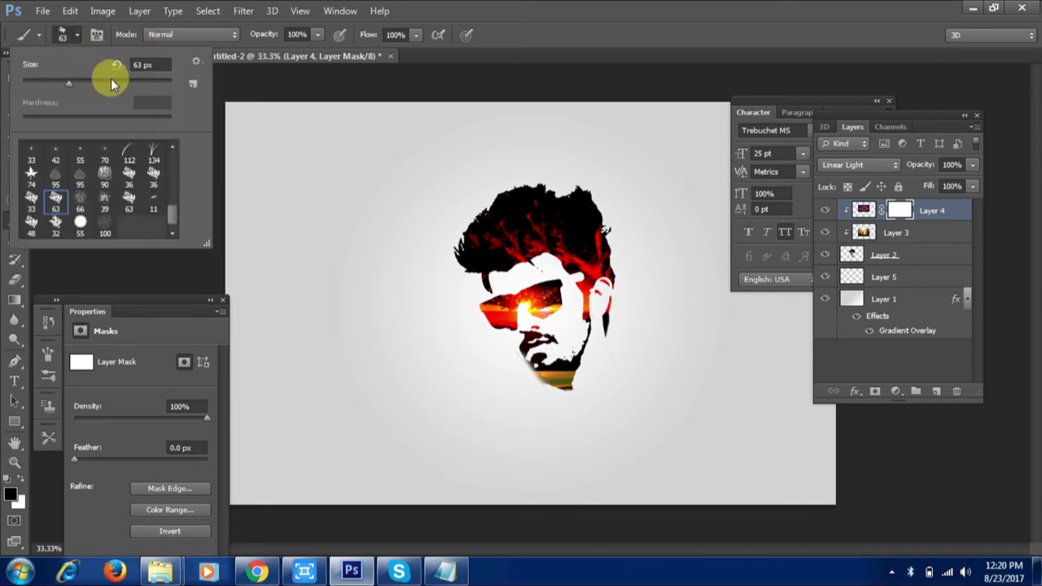
{"action": "left_click_drag", "start_coordinate": [109, 82], "coordinate": [115, 83]}
{"action": "left_click", "coordinate": [599, 205]}
{"action": "left_click_drag", "start_coordinate": [622, 211], "coordinate": [609, 218]}
{"action": "left_click", "coordinate": [903, 219]}
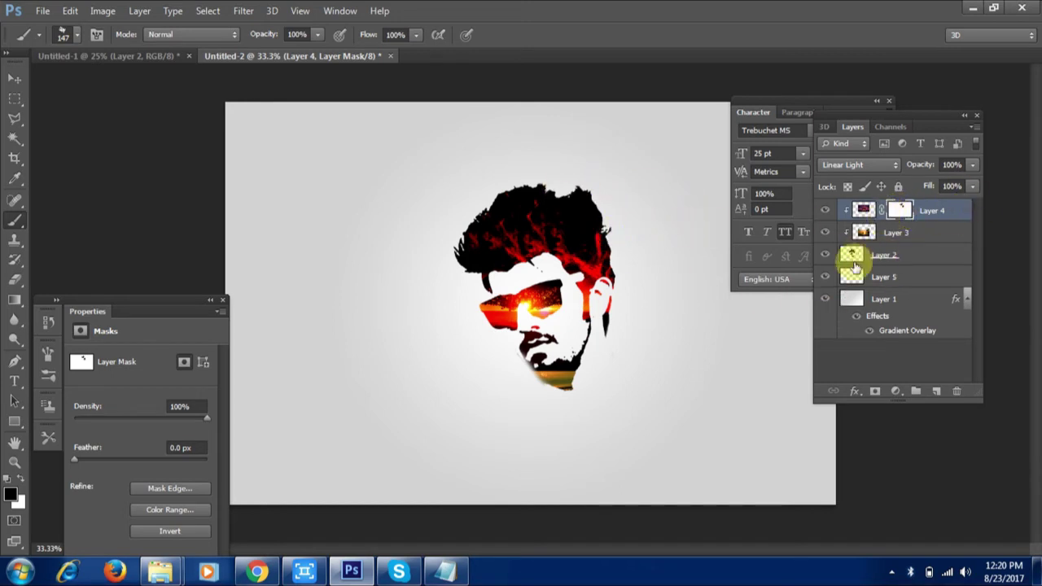
Step: Add a mask to Layer 2 and paint the hair top back in with white
{"action": "left_click", "coordinate": [887, 256]}
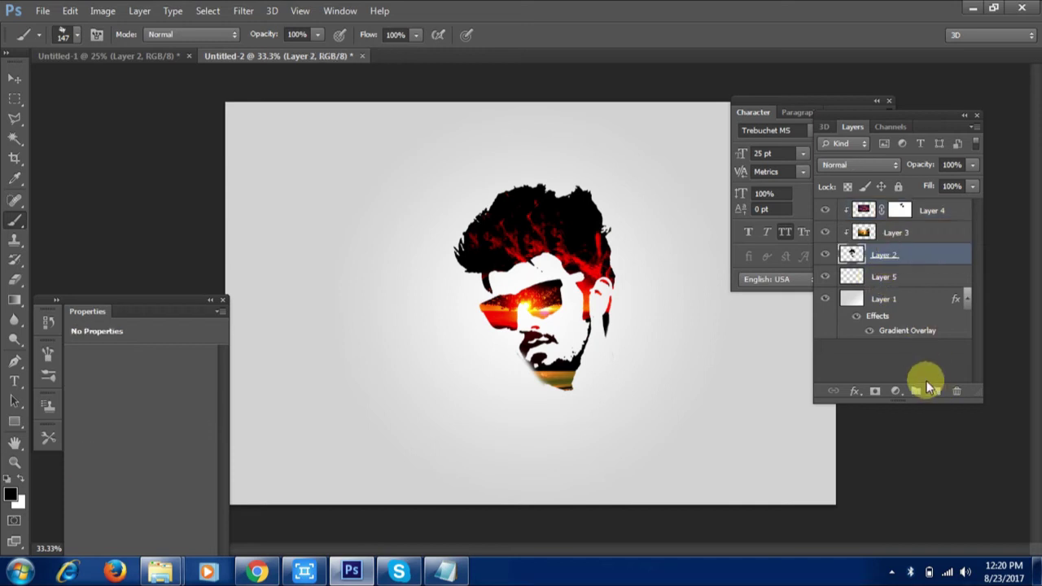
{"action": "left_click", "coordinate": [876, 391]}
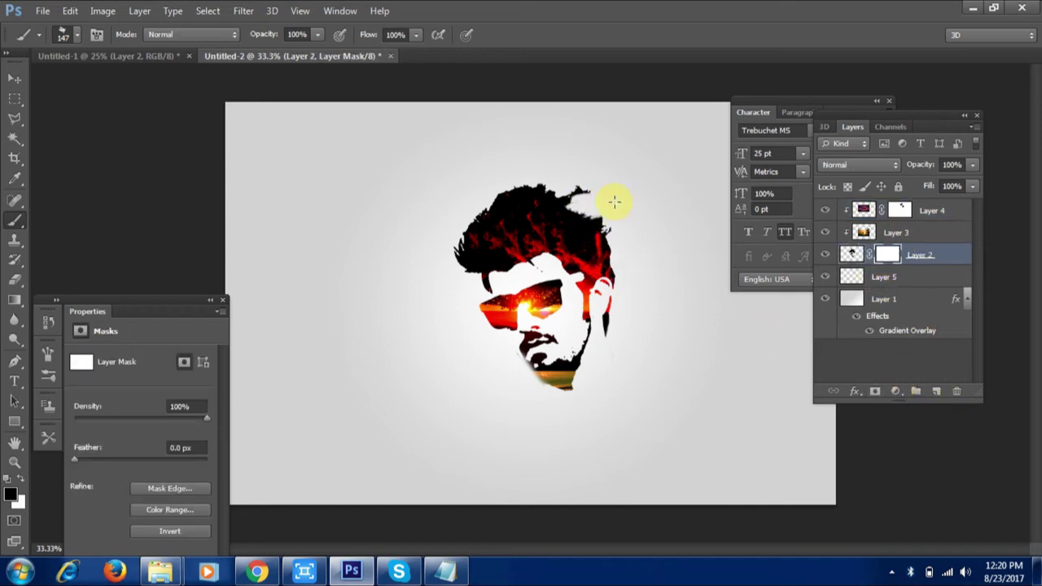
{"action": "left_click_drag", "start_coordinate": [525, 189], "coordinate": [550, 179]}
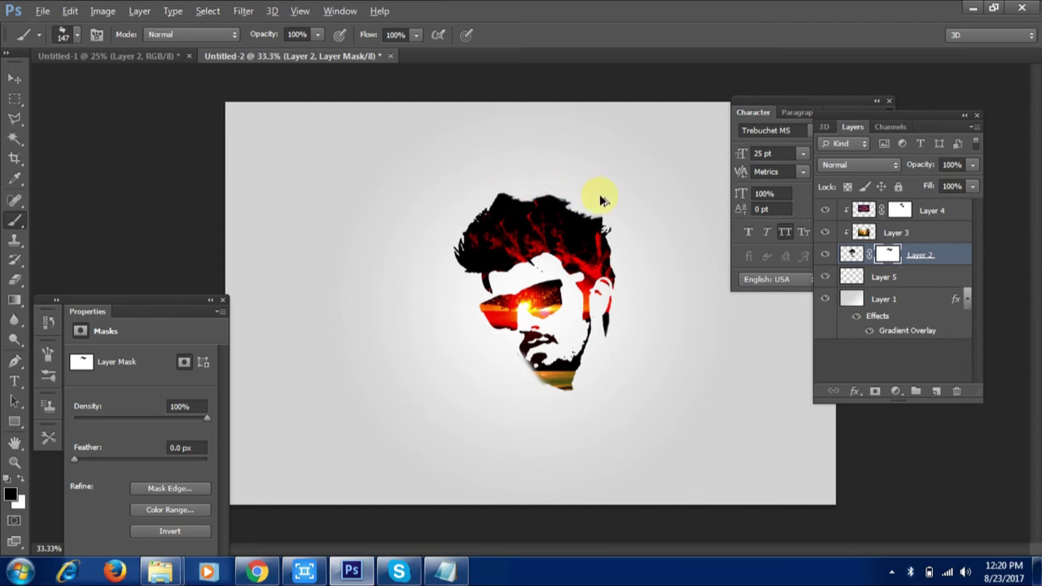
{"action": "key", "text": "ctrl+z"}
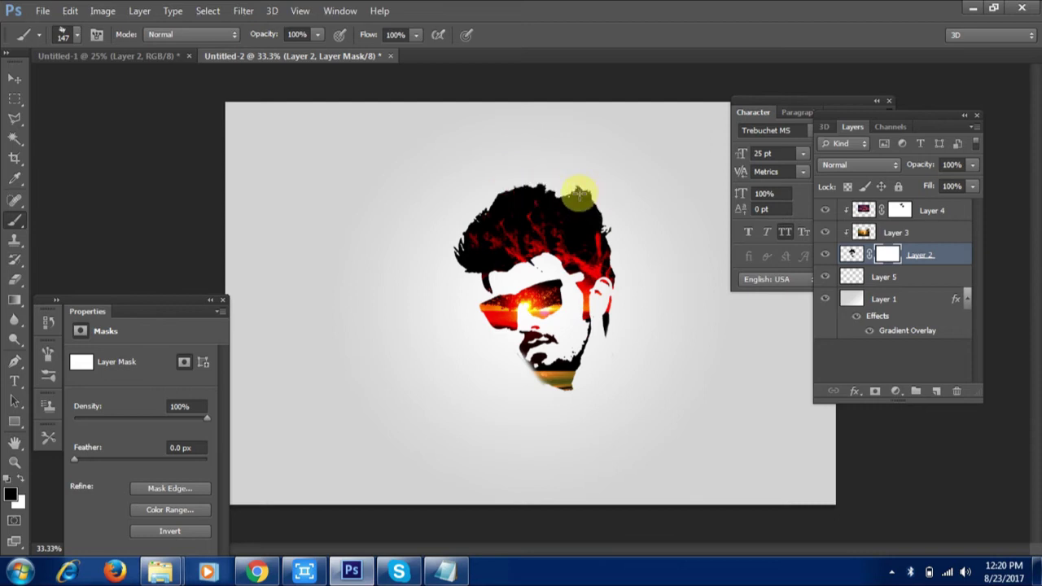
{"action": "left_click", "coordinate": [20, 479]}
{"action": "left_click_drag", "start_coordinate": [582, 219], "coordinate": [574, 194]}
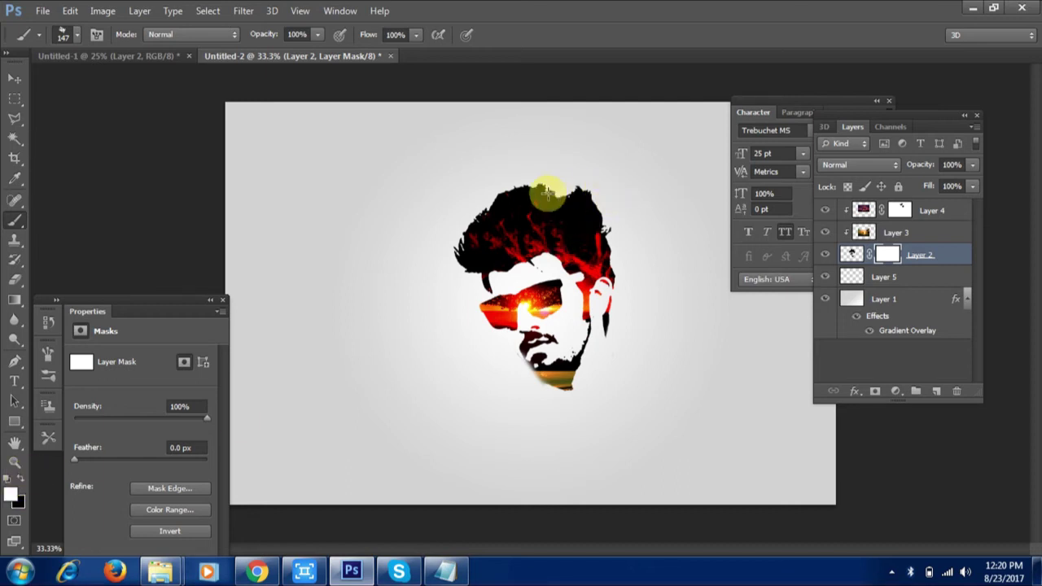
{"action": "left_click", "coordinate": [934, 207]}
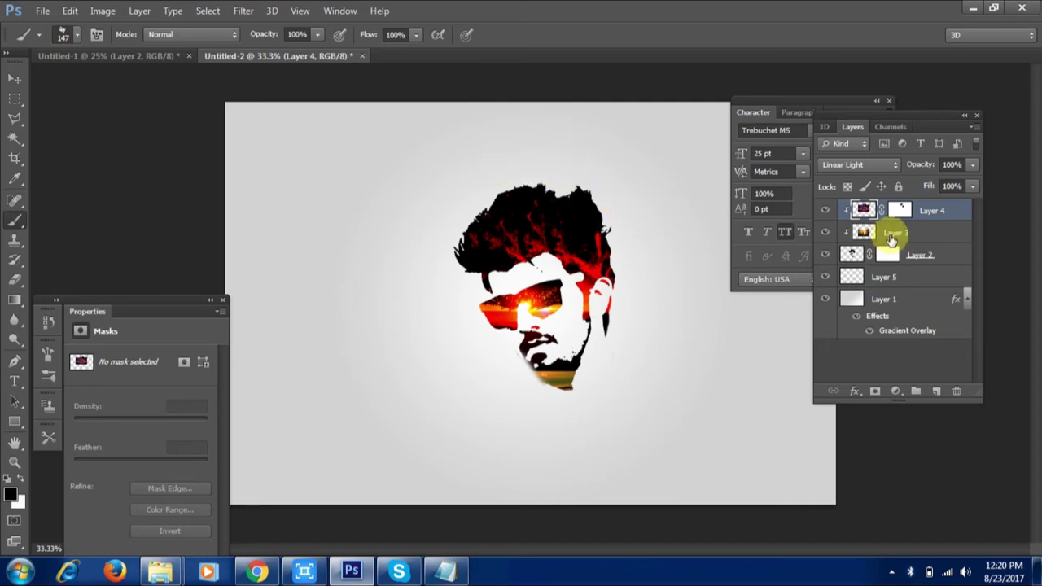
Step: Delete Layer 4's mask and invert Layer 2's mask to black, hiding the head
{"action": "left_click", "coordinate": [900, 210]}
{"action": "right_click", "coordinate": [900, 210]}
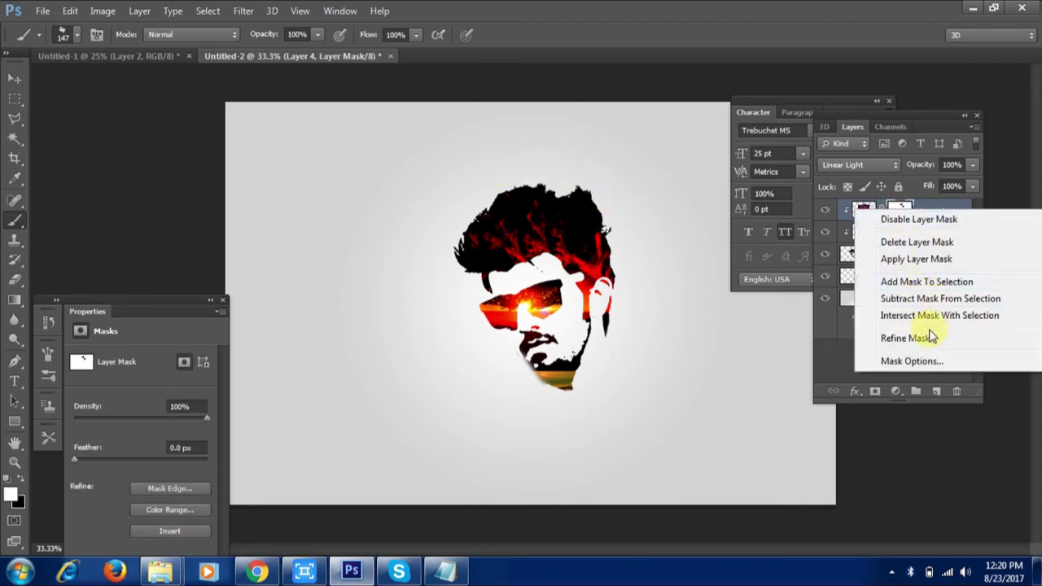
{"action": "left_click", "coordinate": [928, 241]}
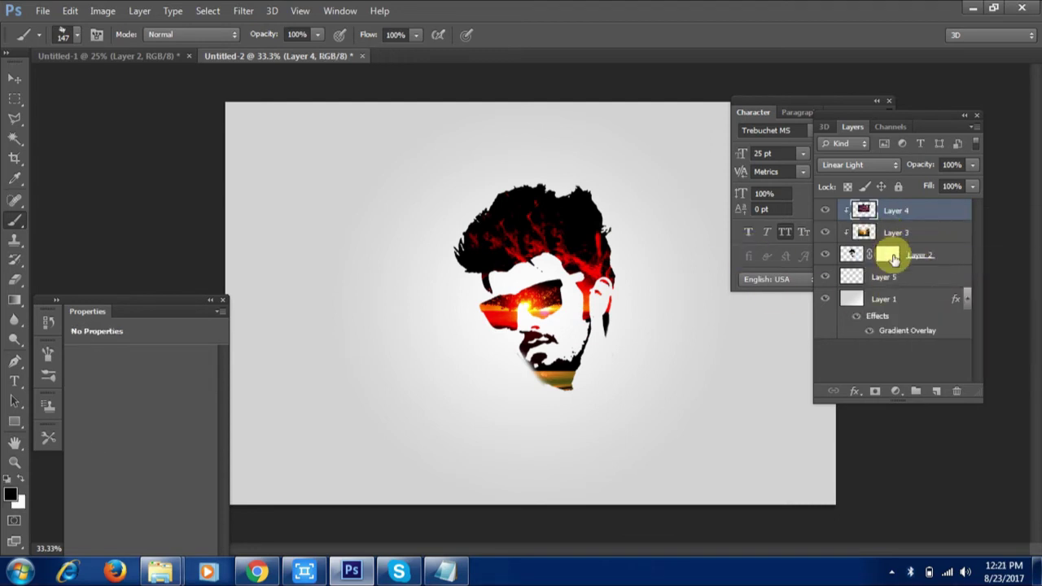
{"action": "left_click", "coordinate": [893, 258]}
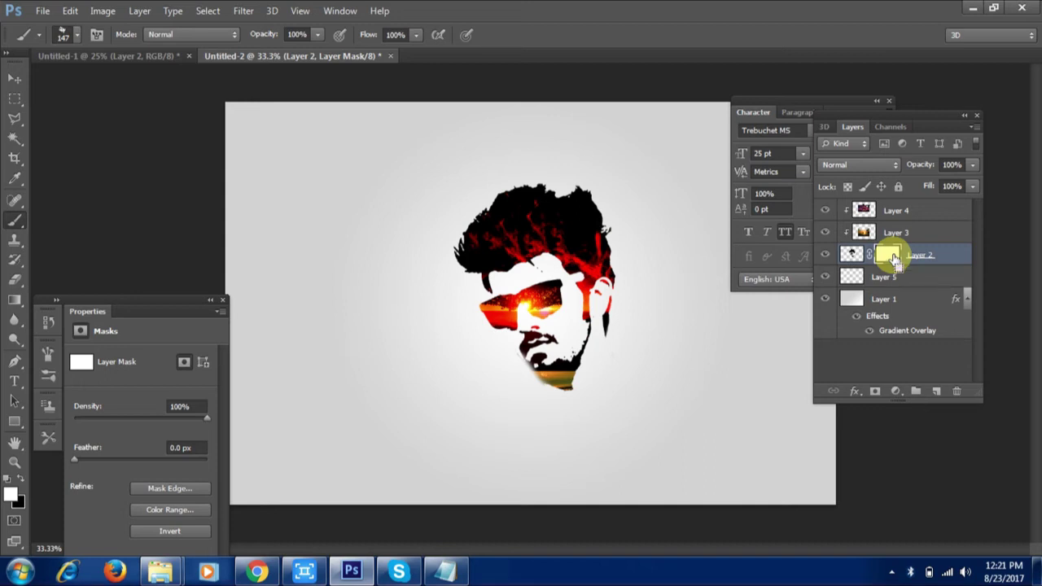
{"action": "key", "text": "ctrl+i"}
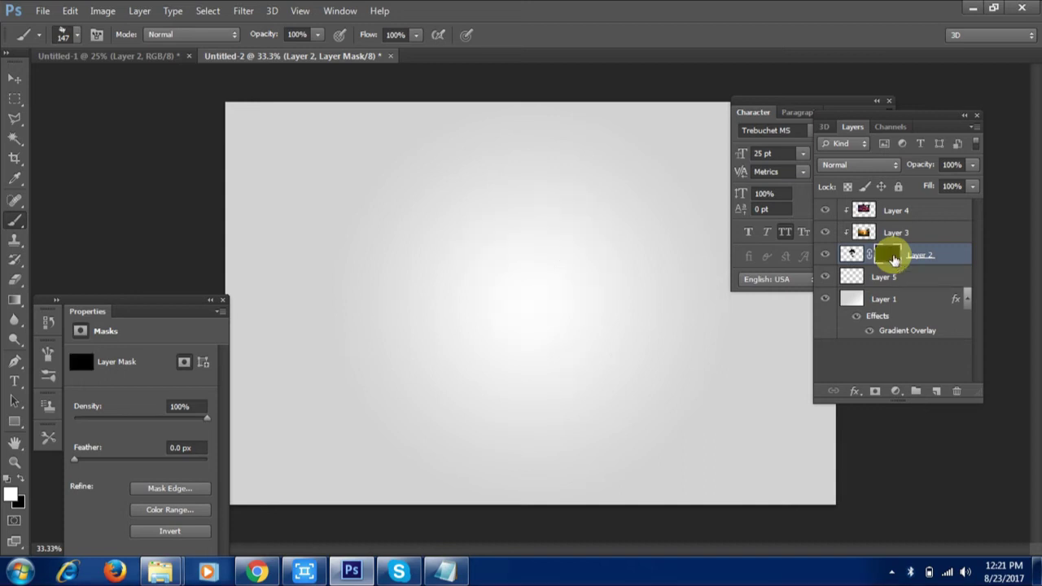
Step: Paint the head back in on Layer 2's mask and set the brush to 95 px
{"action": "mouse_move", "coordinate": [481, 253]}
{"action": "left_mouse_down"}
{"action": "mouse_move", "coordinate": [568, 252]}
{"action": "mouse_move", "coordinate": [600, 220]}
{"action": "mouse_move", "coordinate": [405, 231]}
{"action": "mouse_move", "coordinate": [560, 214]}
{"action": "mouse_move", "coordinate": [494, 317]}
{"action": "mouse_move", "coordinate": [442, 302]}
{"action": "mouse_move", "coordinate": [551, 320]}
{"action": "mouse_move", "coordinate": [658, 272]}
{"action": "mouse_move", "coordinate": [618, 361]}
{"action": "mouse_move", "coordinate": [580, 372]}
{"action": "mouse_move", "coordinate": [607, 230]}
{"action": "mouse_move", "coordinate": [516, 187]}
{"action": "mouse_move", "coordinate": [477, 201]}
{"action": "mouse_move", "coordinate": [603, 179]}
{"action": "mouse_move", "coordinate": [526, 186]}
{"action": "mouse_move", "coordinate": [507, 209]}
{"action": "mouse_move", "coordinate": [572, 187]}
{"action": "mouse_move", "coordinate": [607, 279]}
{"action": "mouse_move", "coordinate": [591, 279]}
{"action": "mouse_move", "coordinate": [556, 374]}
{"action": "mouse_move", "coordinate": [375, 373]}
{"action": "left_mouse_up"}
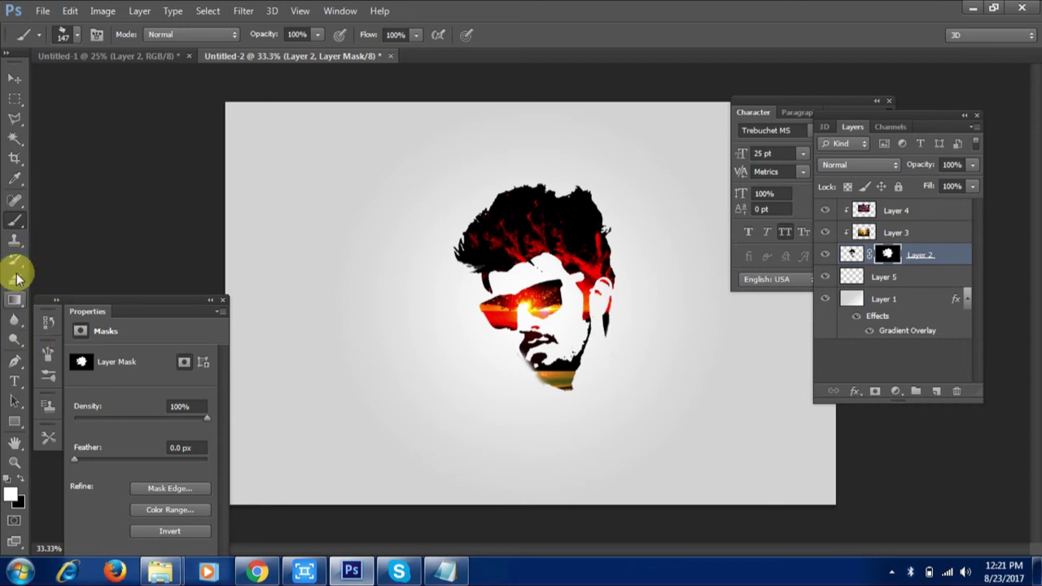
{"action": "right_click", "coordinate": [14, 220]}
{"action": "left_click", "coordinate": [49, 218]}
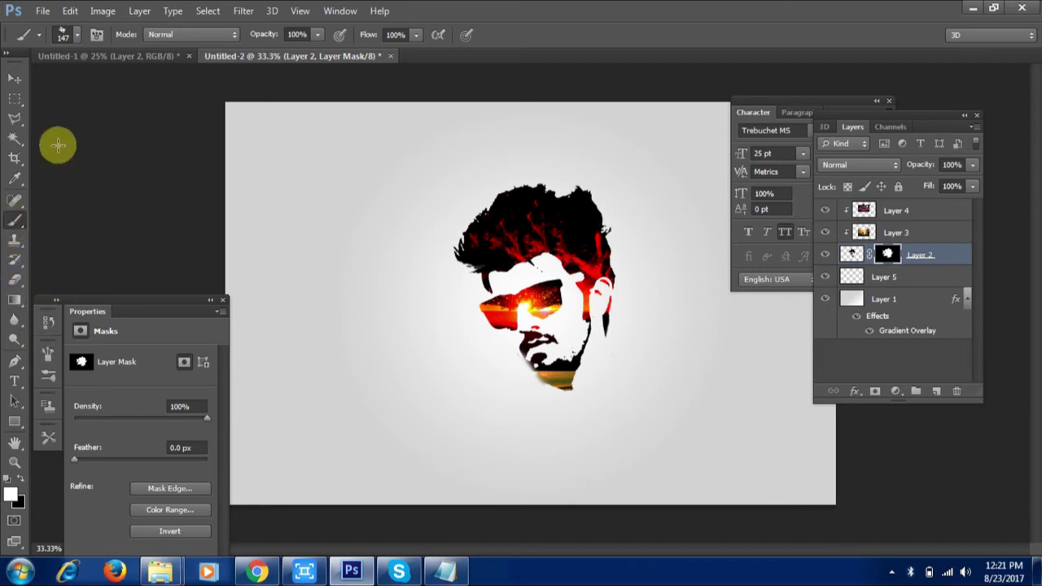
{"action": "left_click", "coordinate": [75, 35]}
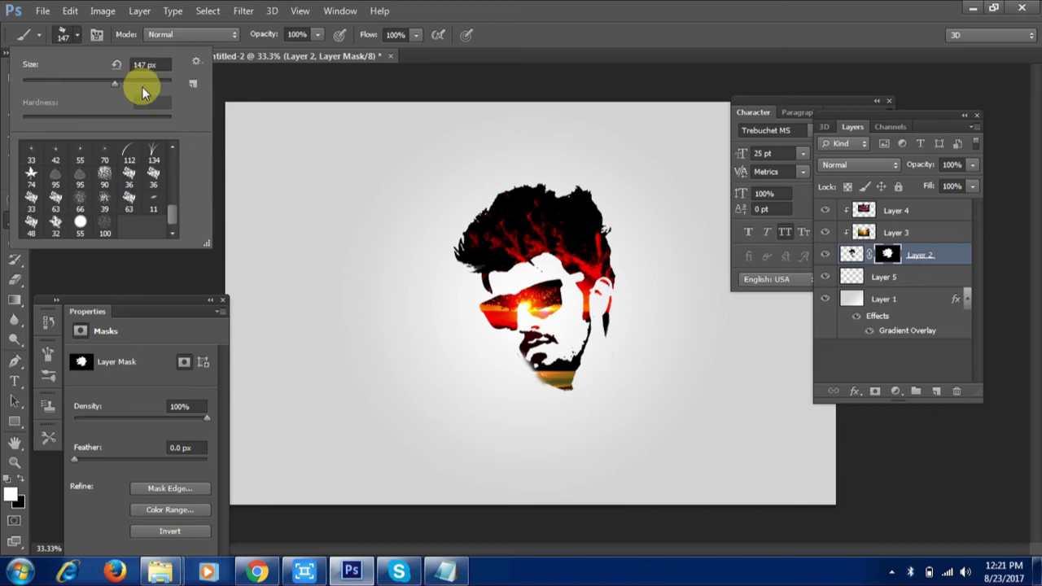
{"action": "left_click", "coordinate": [54, 174]}
{"action": "left_click", "coordinate": [553, 177]}
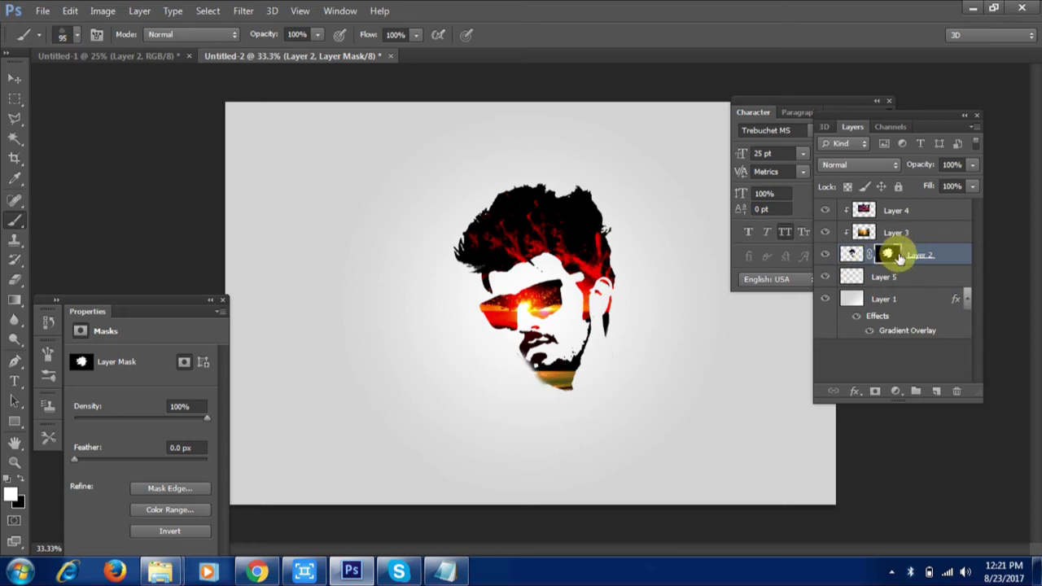
Step: Delete Layer 2's mask, then undo a trial of scattered dabs near the ear
{"action": "right_click", "coordinate": [886, 255]}
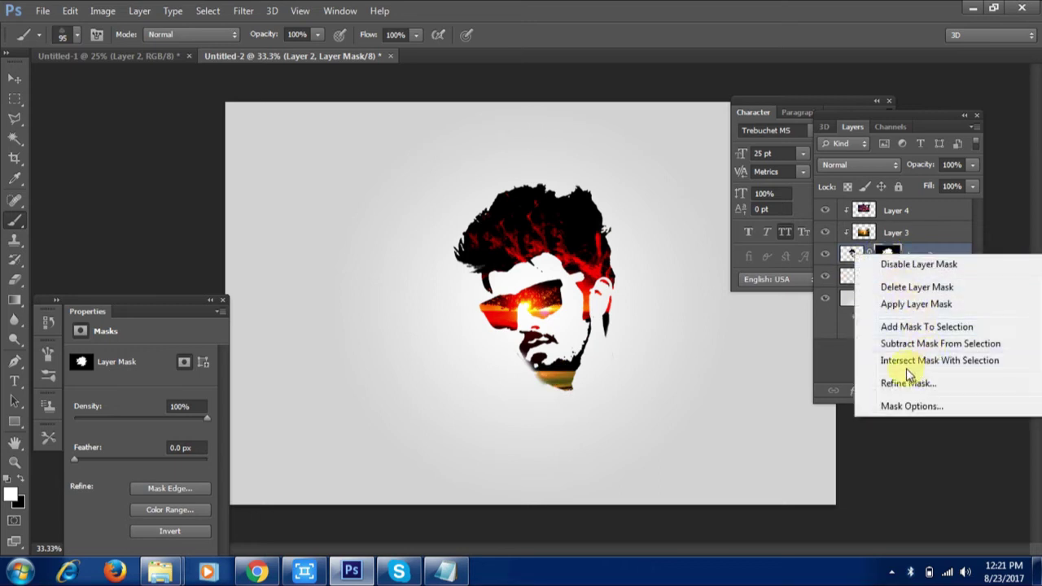
{"action": "left_click", "coordinate": [915, 288]}
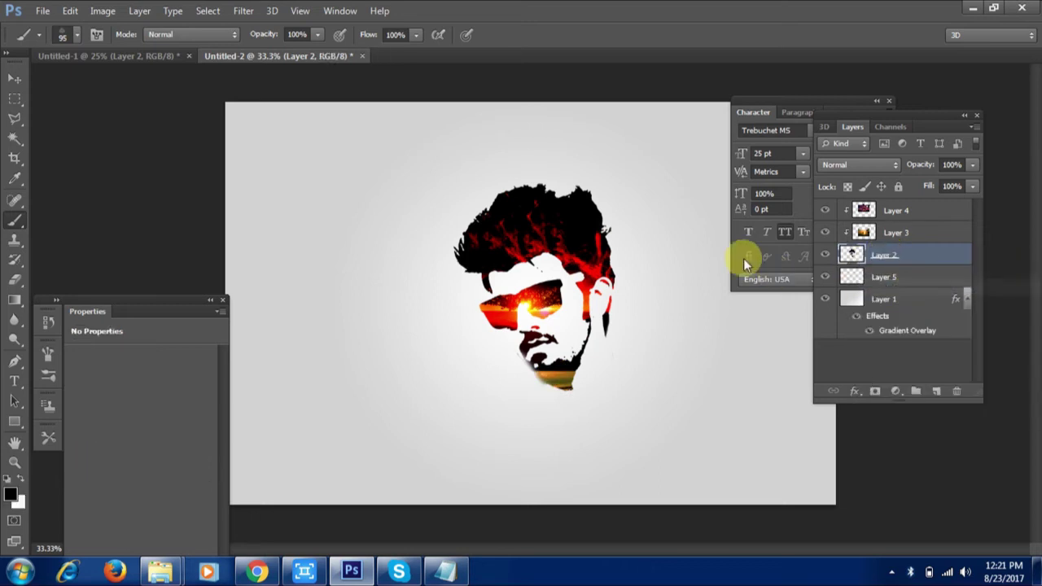
{"action": "mouse_move", "coordinate": [576, 195]}
{"action": "left_mouse_down"}
{"action": "mouse_move", "coordinate": [611, 198]}
{"action": "mouse_move", "coordinate": [643, 313]}
{"action": "mouse_move", "coordinate": [586, 346]}
{"action": "mouse_move", "coordinate": [562, 383]}
{"action": "mouse_move", "coordinate": [576, 366]}
{"action": "mouse_move", "coordinate": [576, 191]}
{"action": "mouse_move", "coordinate": [507, 181]}
{"action": "mouse_move", "coordinate": [459, 228]}
{"action": "left_mouse_up"}
{"action": "key", "text": "ctrl+alt+z"}
{"action": "key", "text": "ctrl+alt+z"}
{"action": "key", "text": "ctrl+alt+z"}
{"action": "key", "text": "ctrl+alt+z"}
{"action": "key", "text": "ctrl+alt+z"}
{"action": "key", "text": "ctrl+alt+z"}
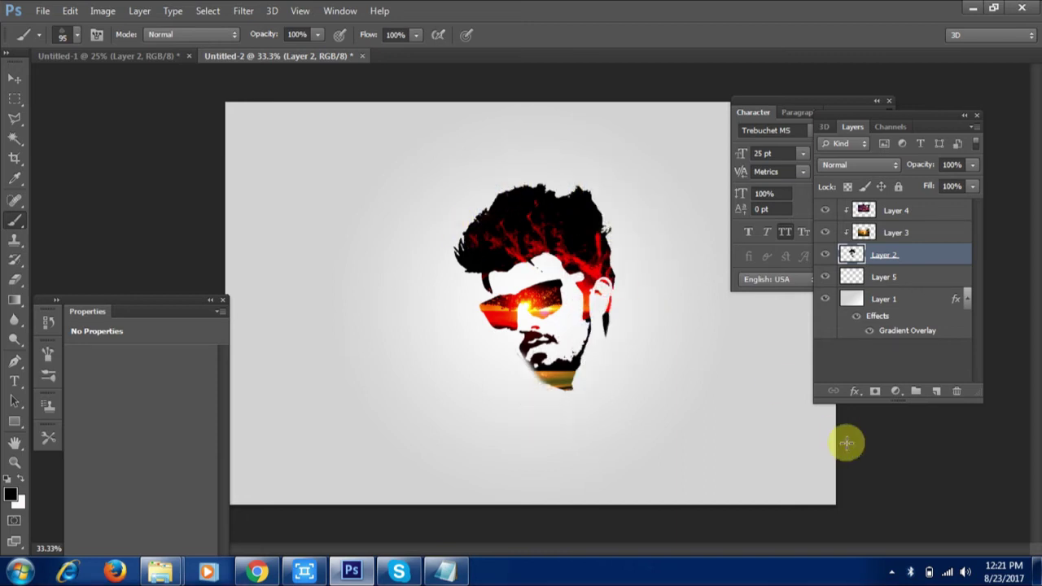
Step: Re-mask Layer 2 and scatter black leaves at the hair's top-right on Layer 5
{"action": "left_click", "coordinate": [892, 575]}
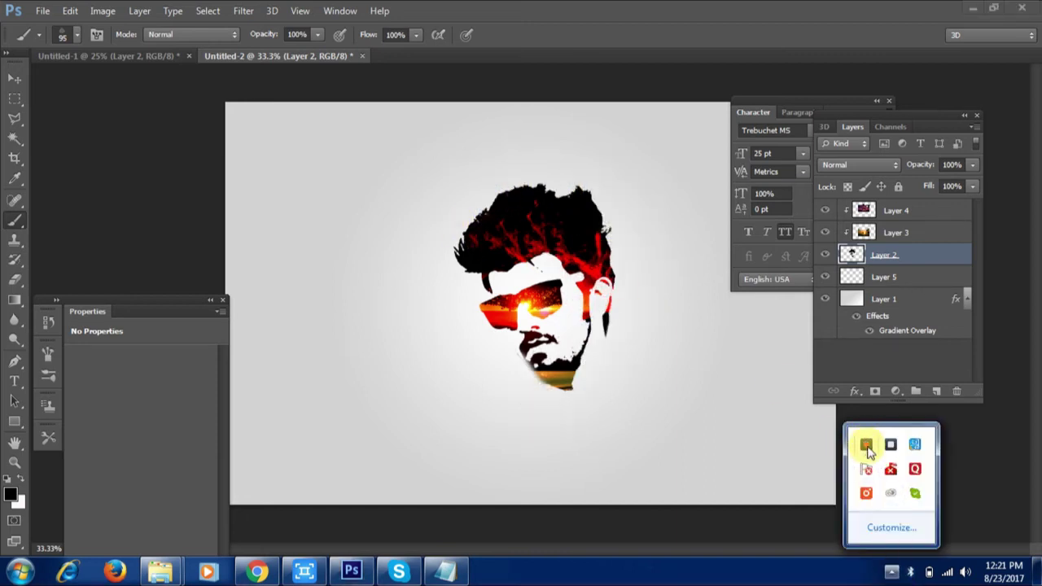
{"action": "left_click", "coordinate": [865, 443]}
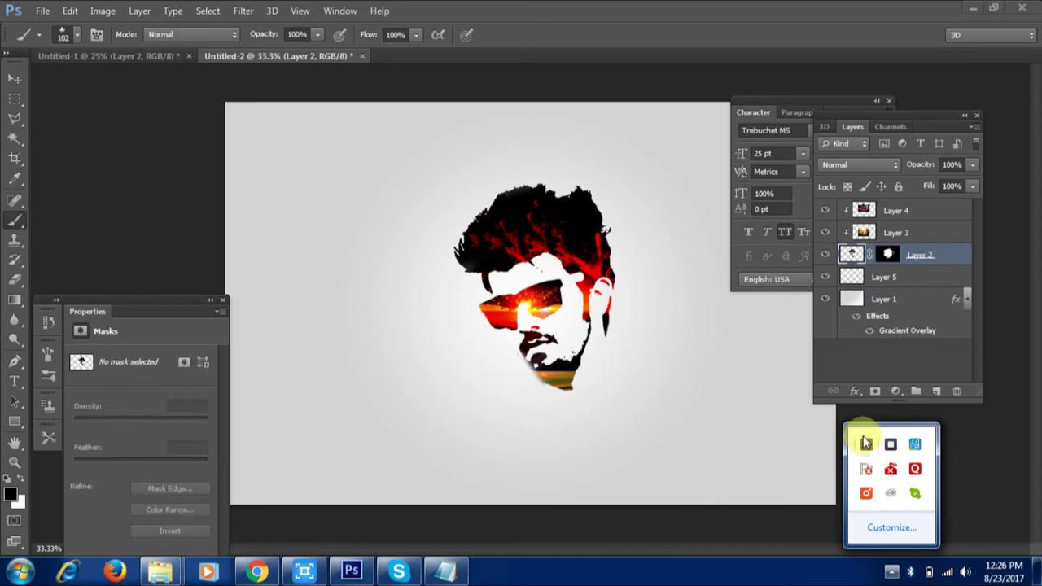
{"action": "left_click", "coordinate": [601, 234]}
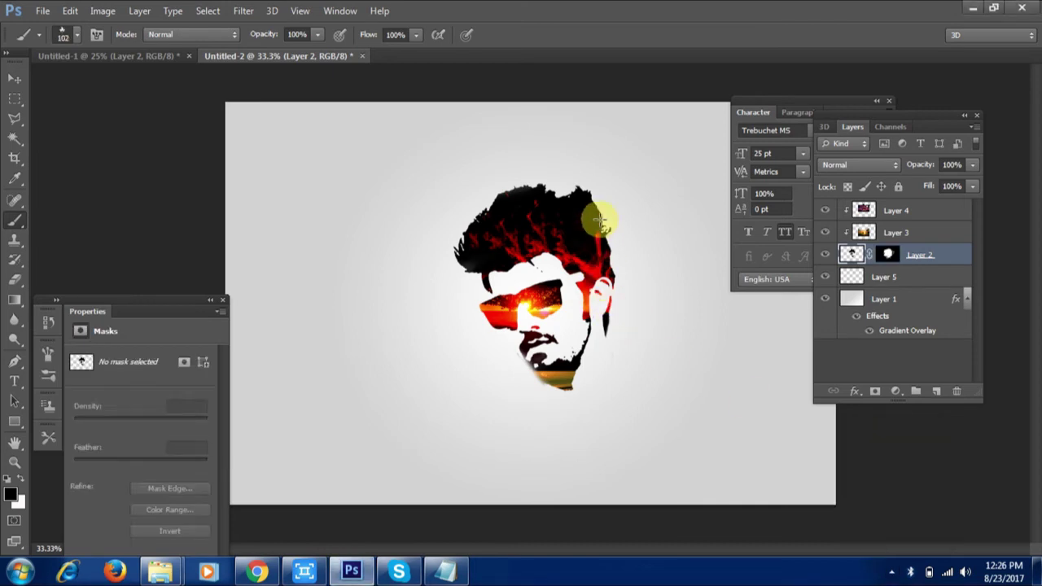
{"action": "left_click", "coordinate": [891, 278]}
{"action": "mouse_move", "coordinate": [591, 193]}
{"action": "left_mouse_down"}
{"action": "mouse_move", "coordinate": [608, 215]}
{"action": "mouse_move", "coordinate": [596, 195]}
{"action": "mouse_move", "coordinate": [612, 240]}
{"action": "mouse_move", "coordinate": [610, 337]}
{"action": "mouse_move", "coordinate": [576, 376]}
{"action": "mouse_move", "coordinate": [558, 372]}
{"action": "mouse_move", "coordinate": [557, 395]}
{"action": "mouse_move", "coordinate": [563, 375]}
{"action": "left_mouse_up"}
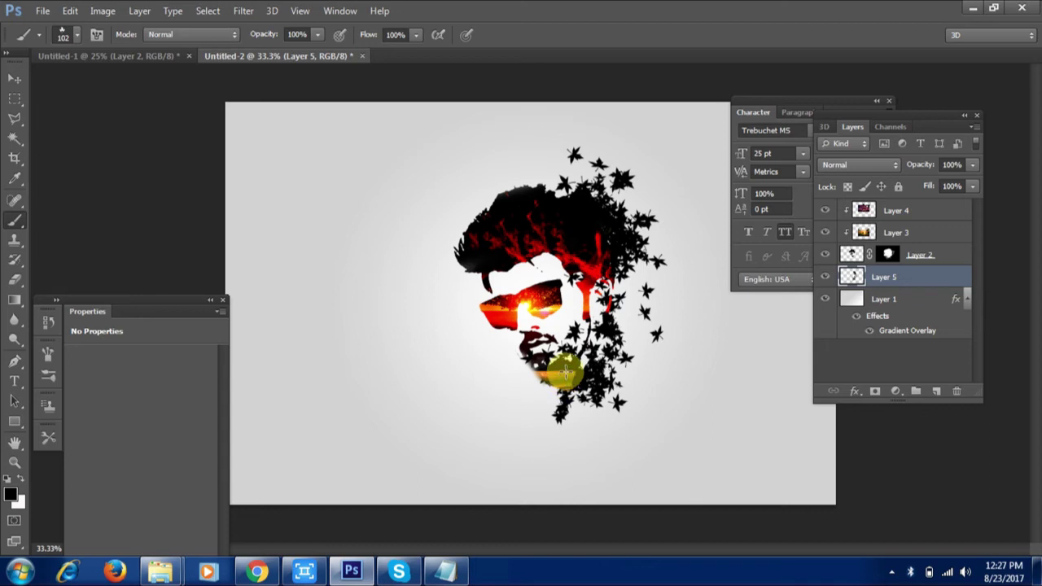
{"action": "key", "text": "ctrl+z"}
{"action": "key", "text": "ctrl+alt+z"}
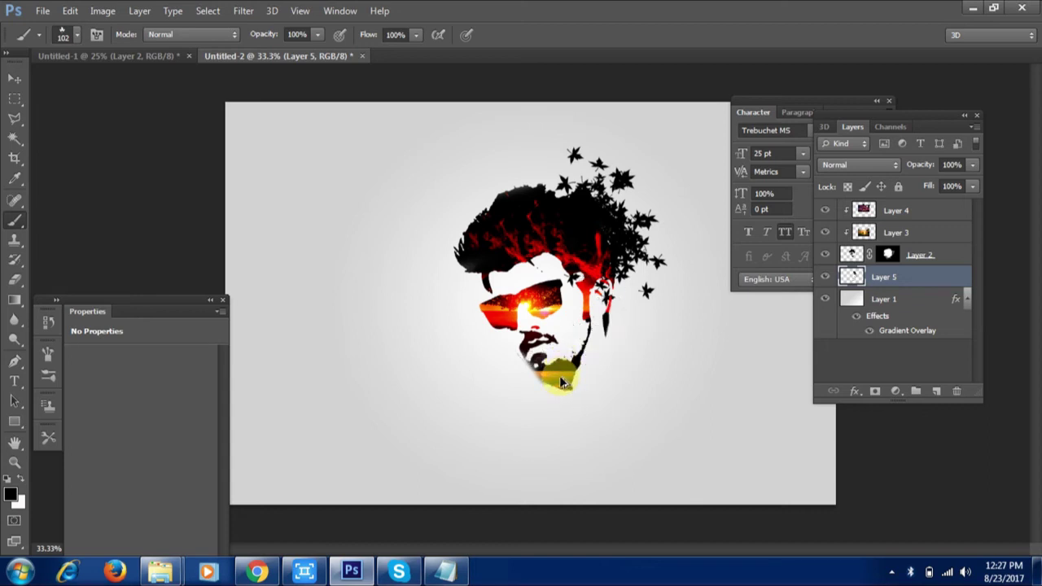
{"action": "key", "text": "ctrl+alt+z"}
Step: Disperse Layer 2's chin, right cheek and hair top into leaf-shaped particles
{"action": "mouse_move", "coordinate": [578, 380]}
{"action": "left_mouse_down"}
{"action": "mouse_move", "coordinate": [559, 382]}
{"action": "mouse_move", "coordinate": [598, 355]}
{"action": "mouse_move", "coordinate": [616, 360]}
{"action": "mouse_move", "coordinate": [611, 225]}
{"action": "mouse_move", "coordinate": [602, 313]}
{"action": "left_mouse_up"}
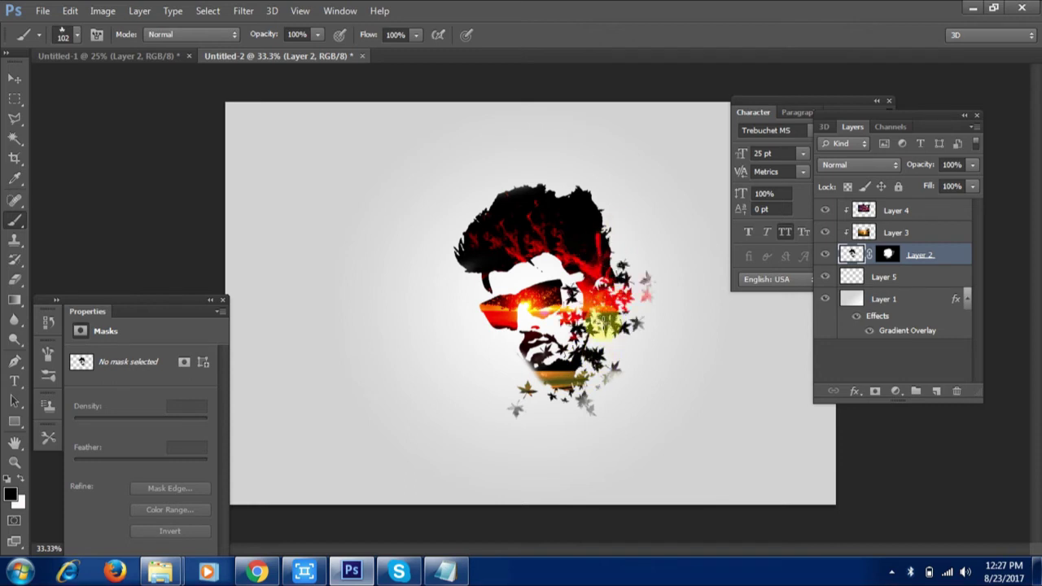
{"action": "left_click_drag", "start_coordinate": [602, 253], "coordinate": [607, 338]}
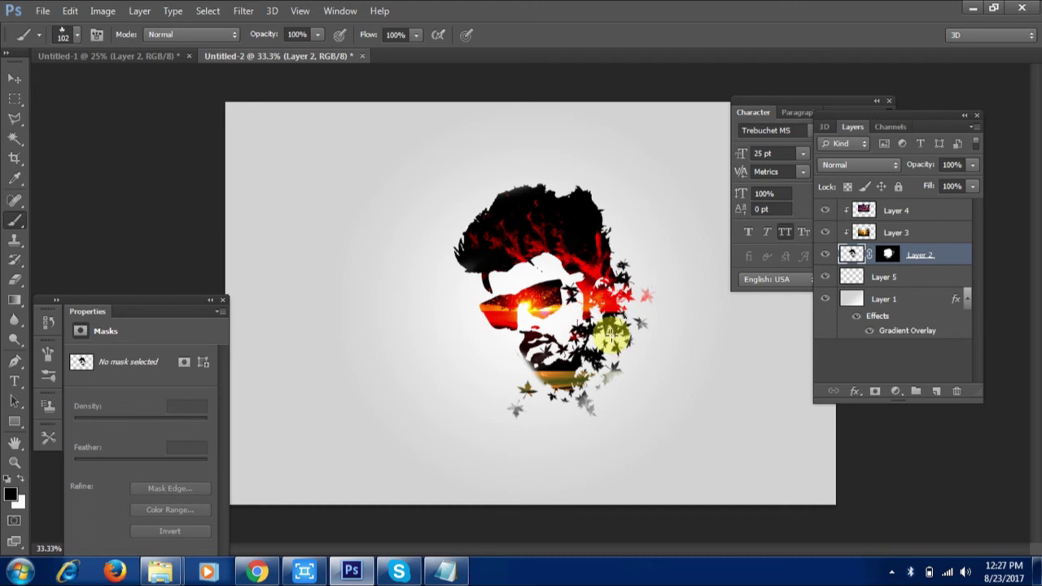
{"action": "mouse_move", "coordinate": [594, 244]}
{"action": "left_mouse_down"}
{"action": "mouse_move", "coordinate": [601, 211]}
{"action": "mouse_move", "coordinate": [609, 233]}
{"action": "mouse_move", "coordinate": [558, 209]}
{"action": "mouse_move", "coordinate": [559, 181]}
{"action": "mouse_move", "coordinate": [521, 203]}
{"action": "mouse_move", "coordinate": [516, 186]}
{"action": "mouse_move", "coordinate": [483, 198]}
{"action": "mouse_move", "coordinate": [466, 218]}
{"action": "mouse_move", "coordinate": [475, 238]}
{"action": "mouse_move", "coordinate": [453, 262]}
{"action": "left_mouse_up"}
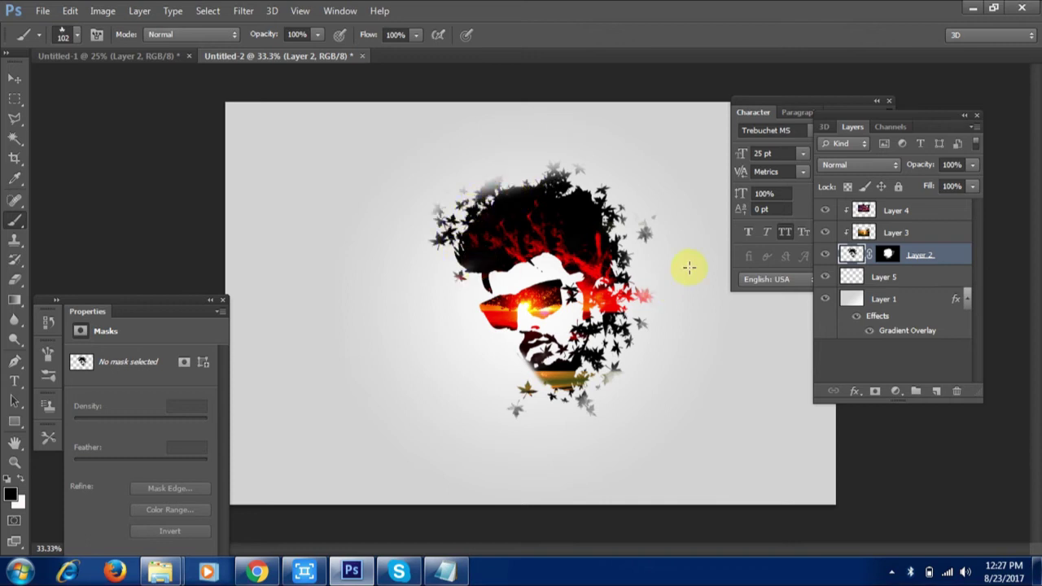
{"action": "mouse_move", "coordinate": [565, 204]}
{"action": "left_mouse_down"}
{"action": "mouse_move", "coordinate": [512, 186]}
{"action": "mouse_move", "coordinate": [523, 167]}
{"action": "mouse_move", "coordinate": [578, 220]}
{"action": "left_mouse_up"}
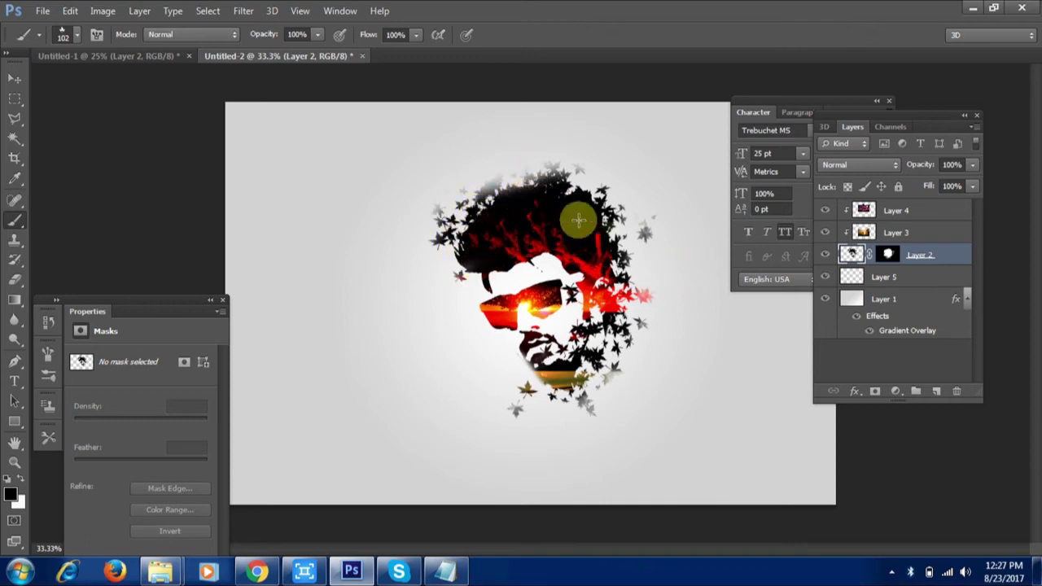
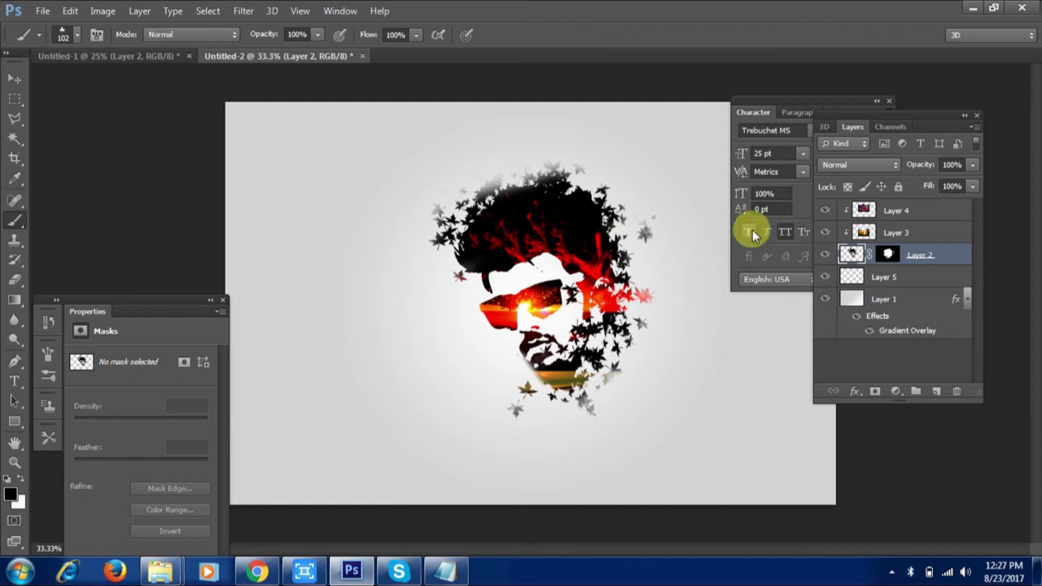
Step: Select the Horizontal Type tool and note FINISH in Notepad before returning to the artwork
{"action": "left_click", "coordinate": [15, 380]}
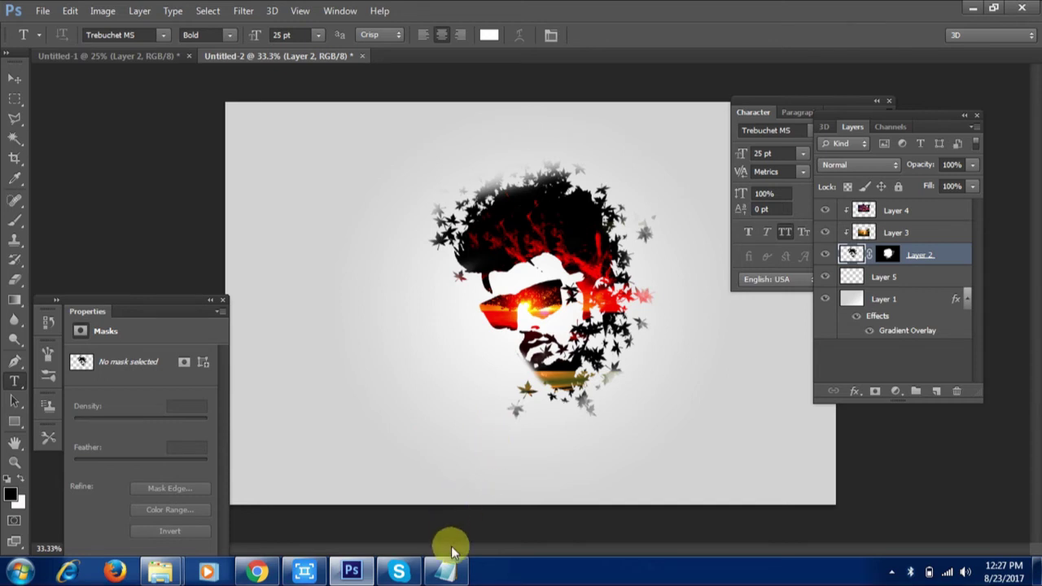
{"action": "left_click", "coordinate": [446, 574]}
{"action": "key", "text": "ctrl+a"}
{"action": "type", "text": "FINIS"}
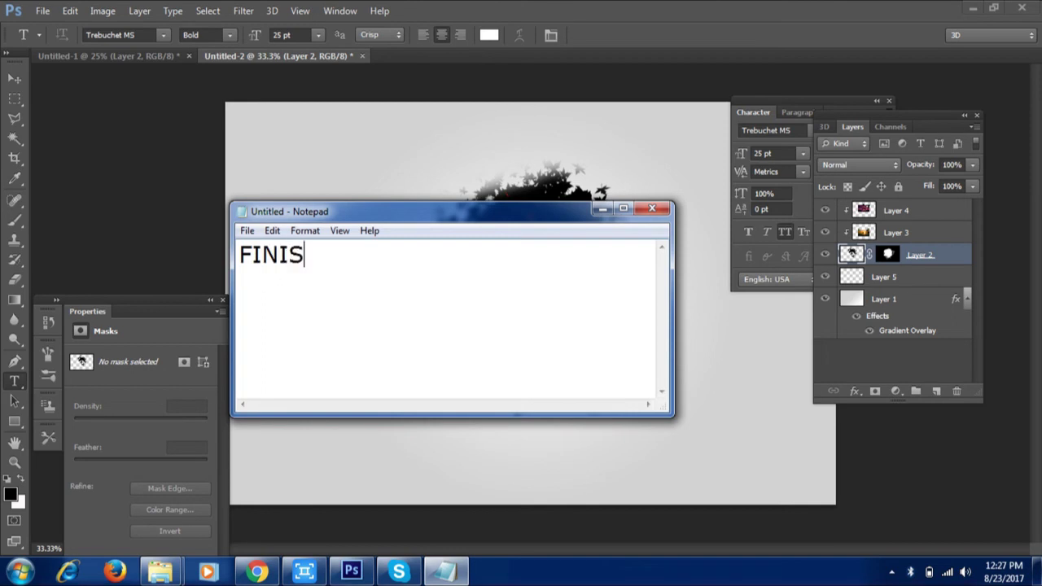
{"action": "left_click", "coordinate": [602, 211]}
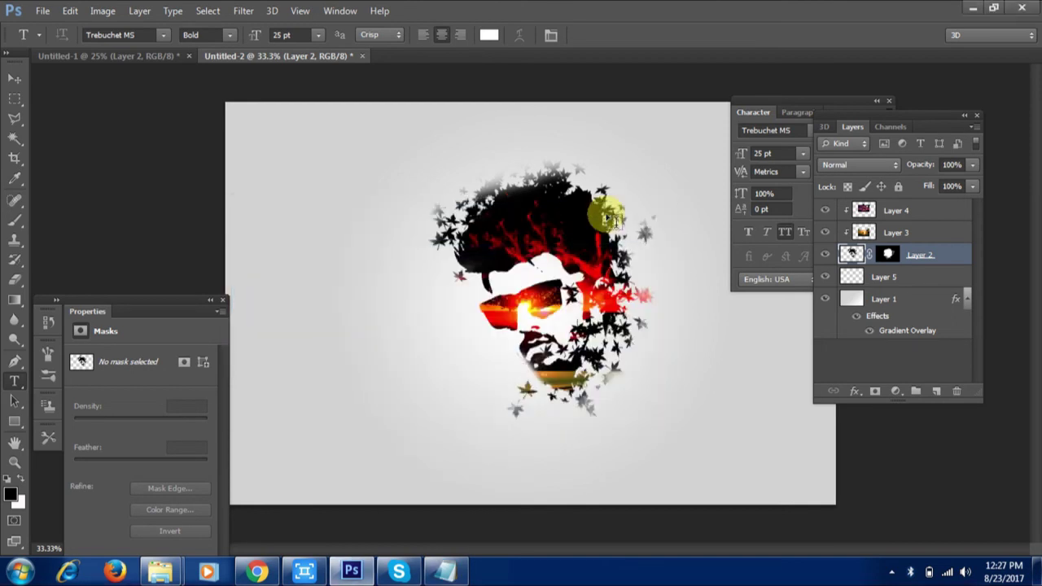
Step: Type PHOTOSHOP below the face and move its layer beneath Layer 2
{"action": "left_click", "coordinate": [497, 461]}
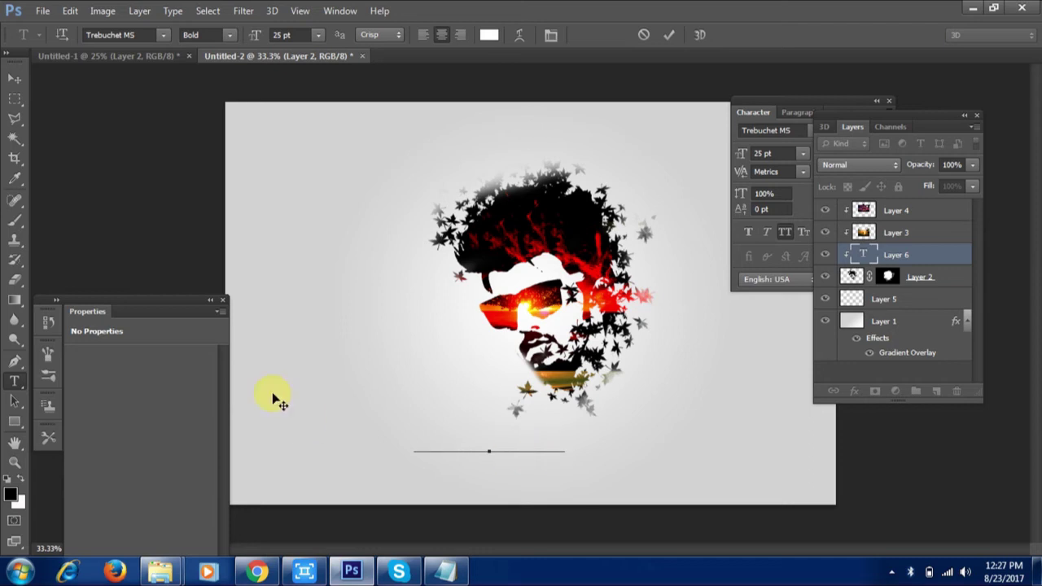
{"action": "left_click", "coordinate": [15, 77]}
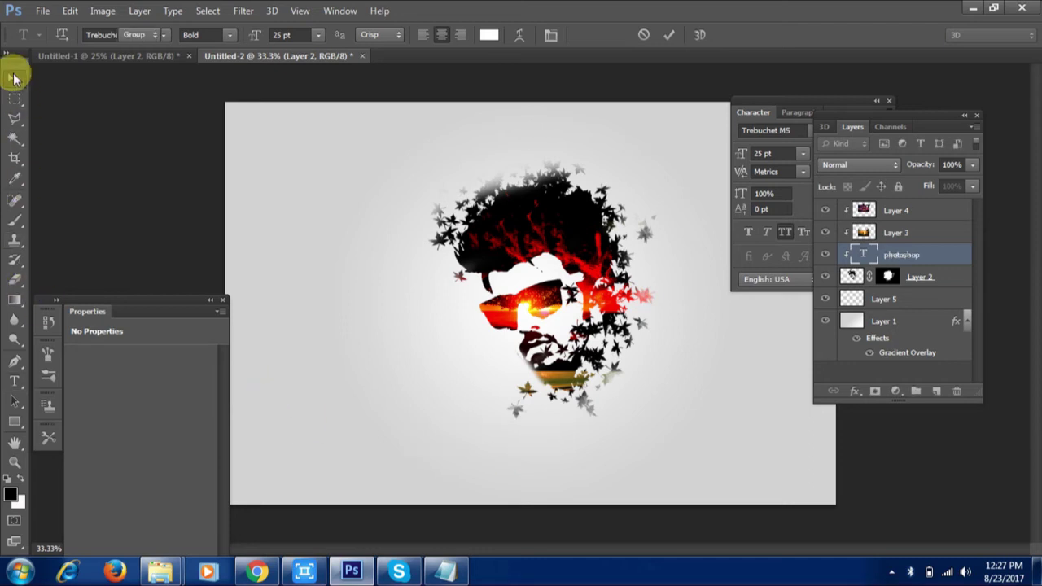
{"action": "left_click_drag", "start_coordinate": [896, 252], "coordinate": [908, 293]}
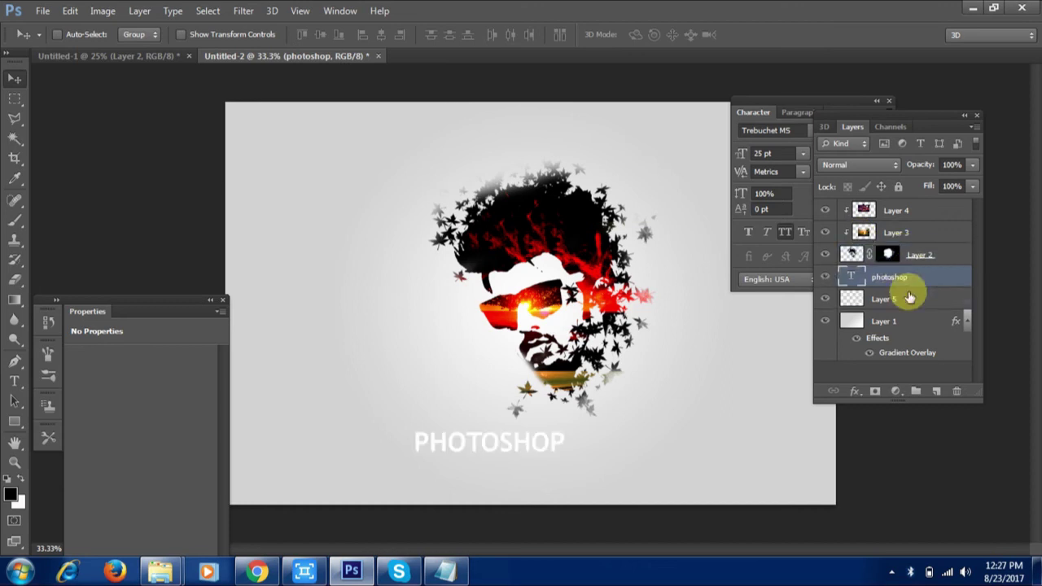
Step: Colour the PHOTOSHOP text black and append CS6 to it
{"action": "double_click", "coordinate": [477, 444]}
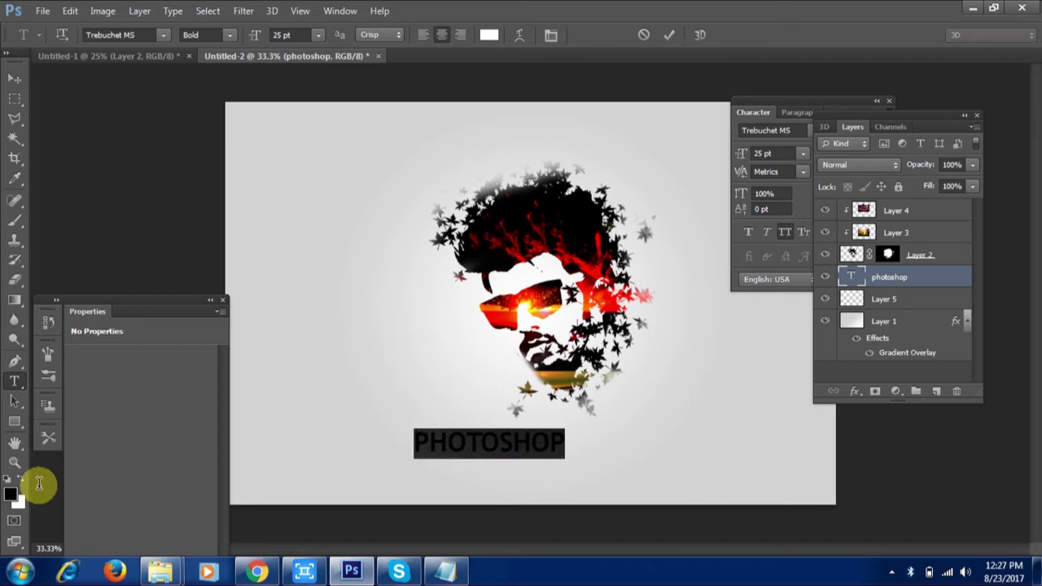
{"action": "left_click", "coordinate": [16, 496]}
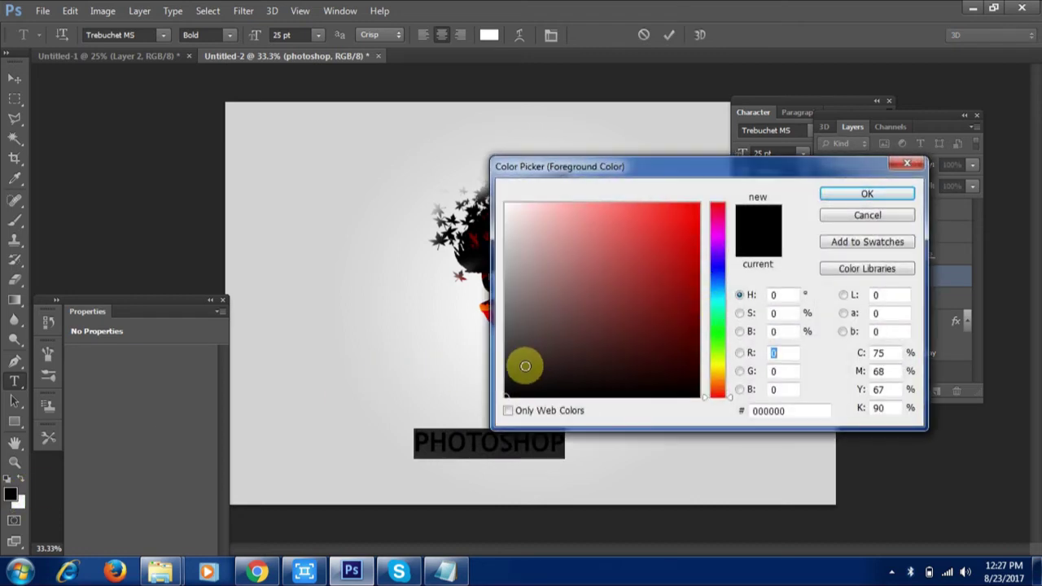
{"action": "left_click", "coordinate": [886, 197]}
{"action": "left_click", "coordinate": [511, 443]}
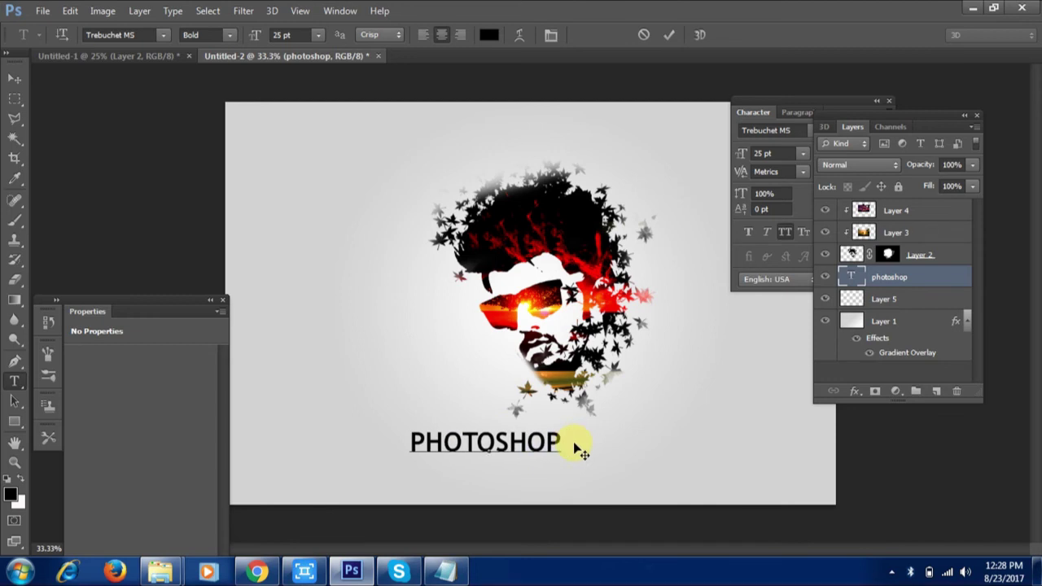
{"action": "type", "text": "CS6"}
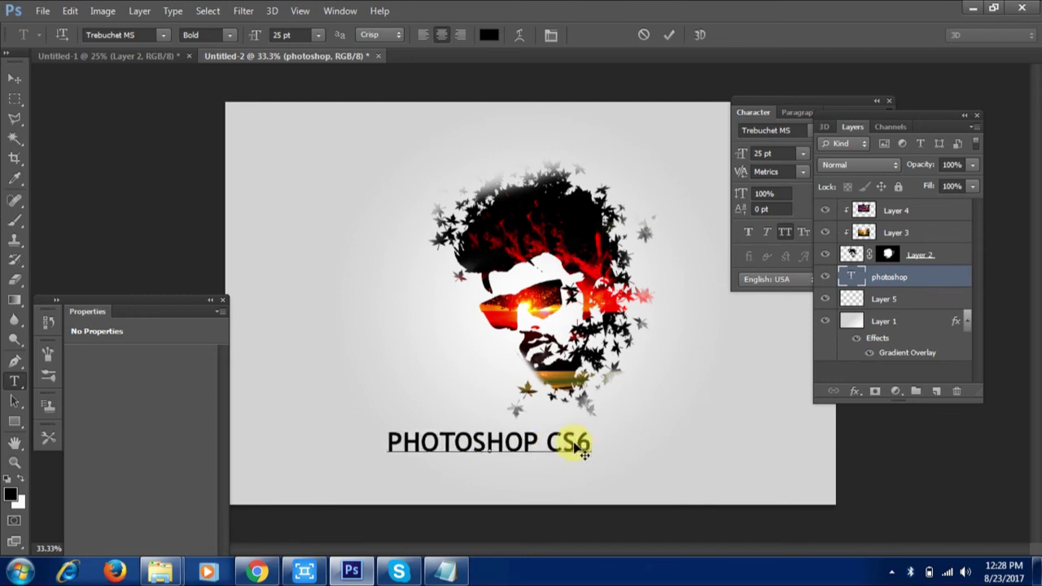
Step: Add CREATE PHOTO SPLASH as a first line above PHOTOSHOP CS6, then shift the caption just below the face
{"action": "key", "text": "ctrl"}
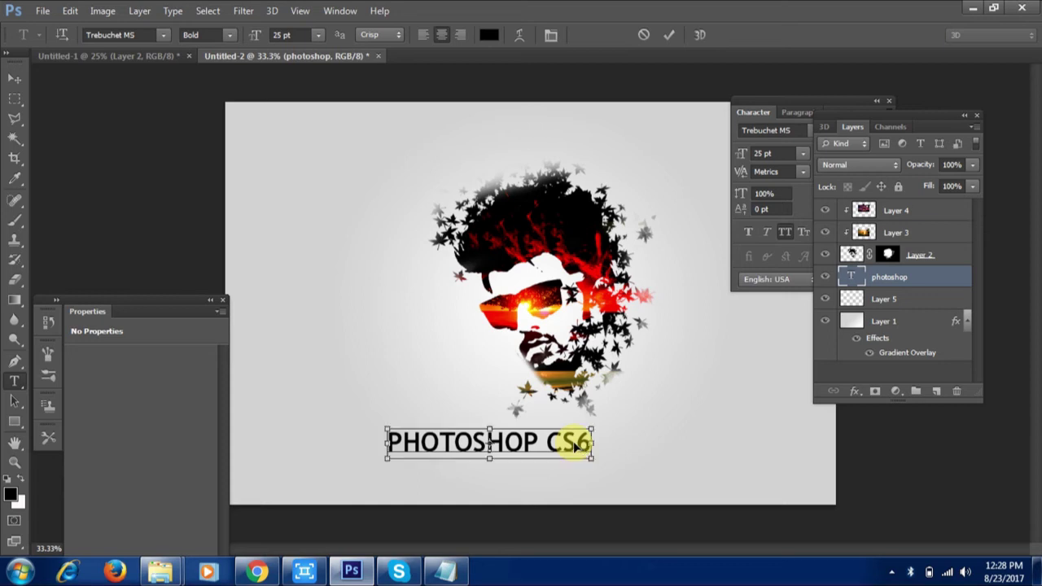
{"action": "type", "text": "CREATE P"}
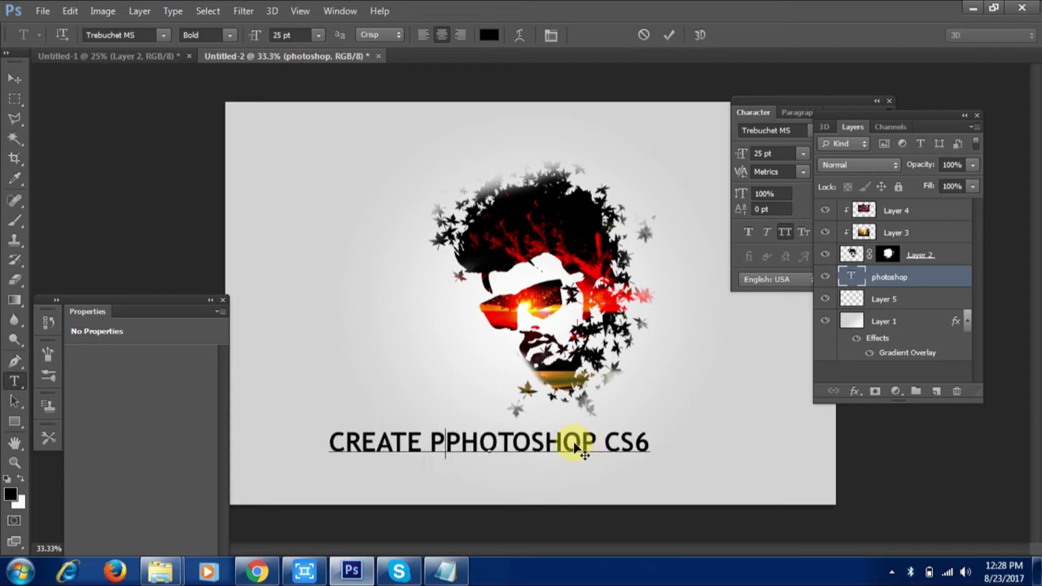
{"action": "type", "text": "HOTOSH"}
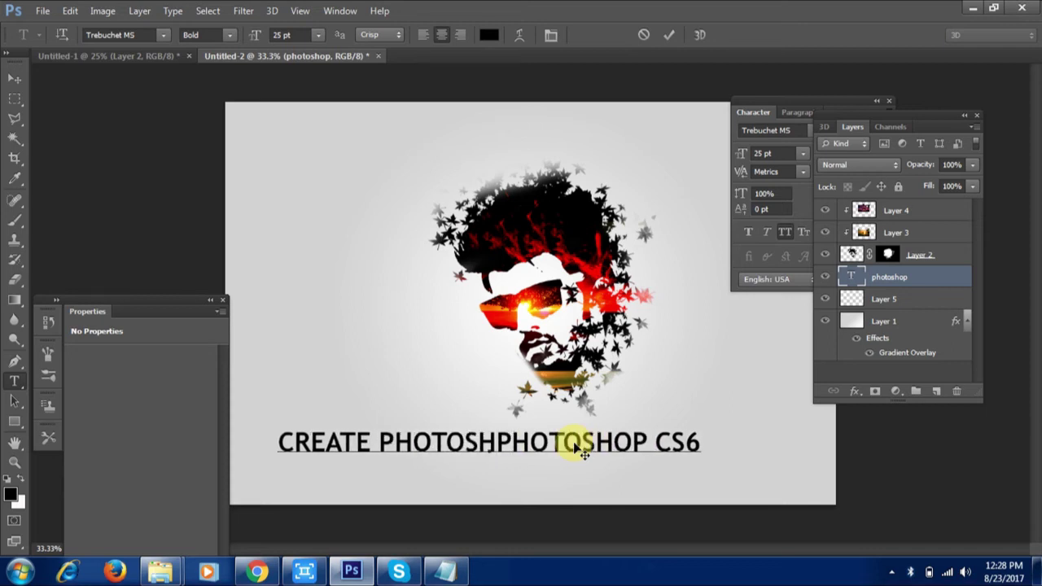
{"action": "key", "text": "BackSpace"}
{"action": "key", "text": "BackSpace"}
{"action": "key", "text": "BackSpace"}
{"action": "type", "text": "SPLASH"}
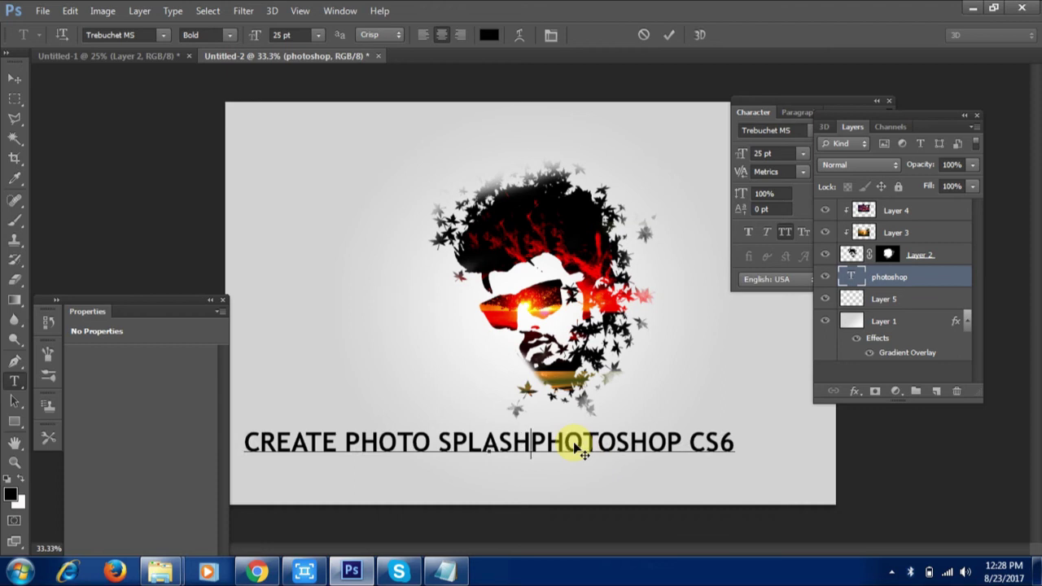
{"action": "key", "text": "Return"}
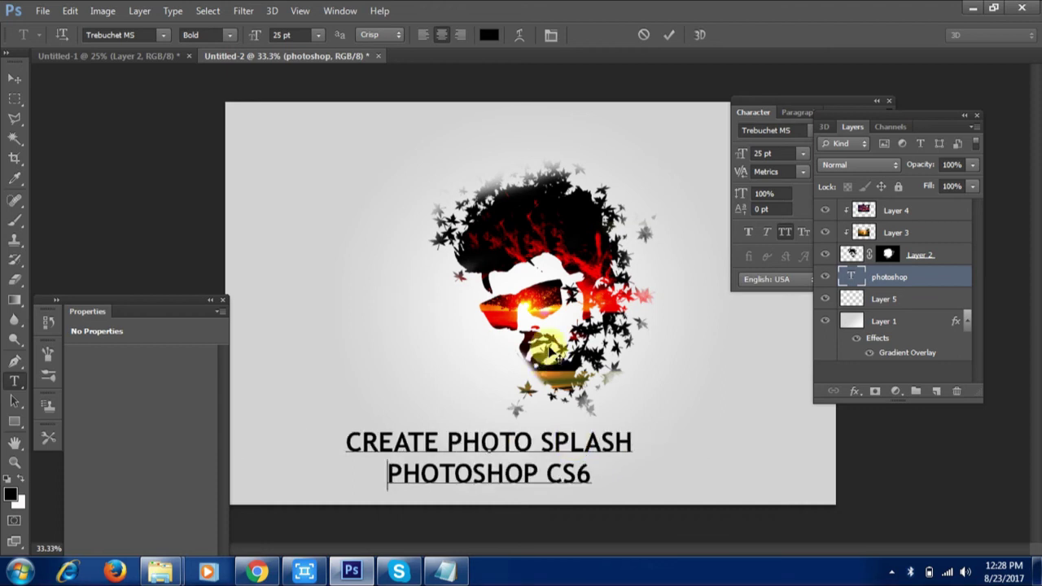
{"action": "left_click", "coordinate": [16, 79]}
{"action": "left_click_drag", "start_coordinate": [513, 441], "coordinate": [584, 421]}
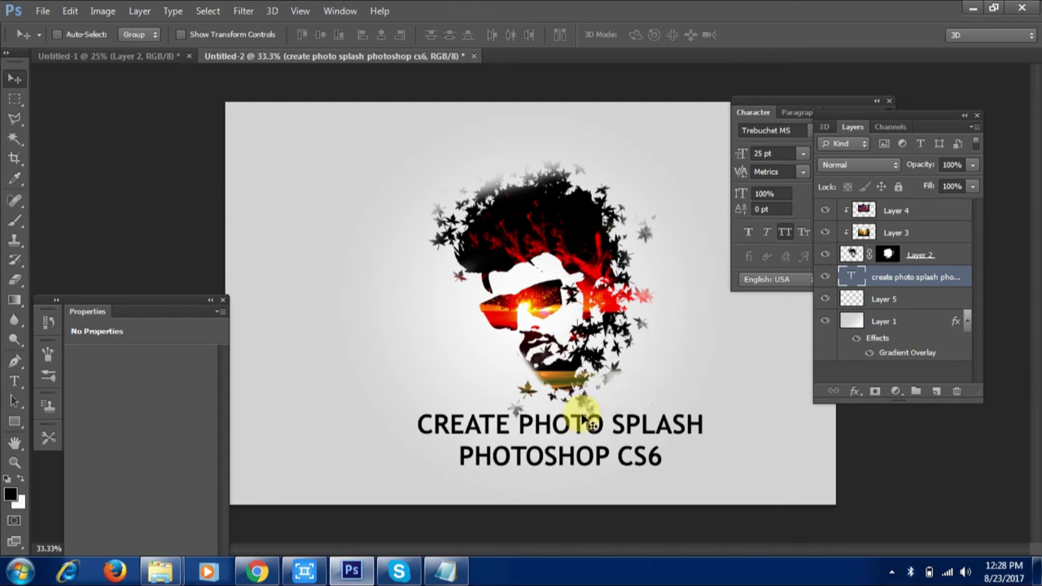
Step: Reopen the caption for editing and insert IN after SPLASH
{"action": "key", "text": "t"}
{"action": "left_click", "coordinate": [562, 425]}
{"action": "key", "text": "ctrl+a"}
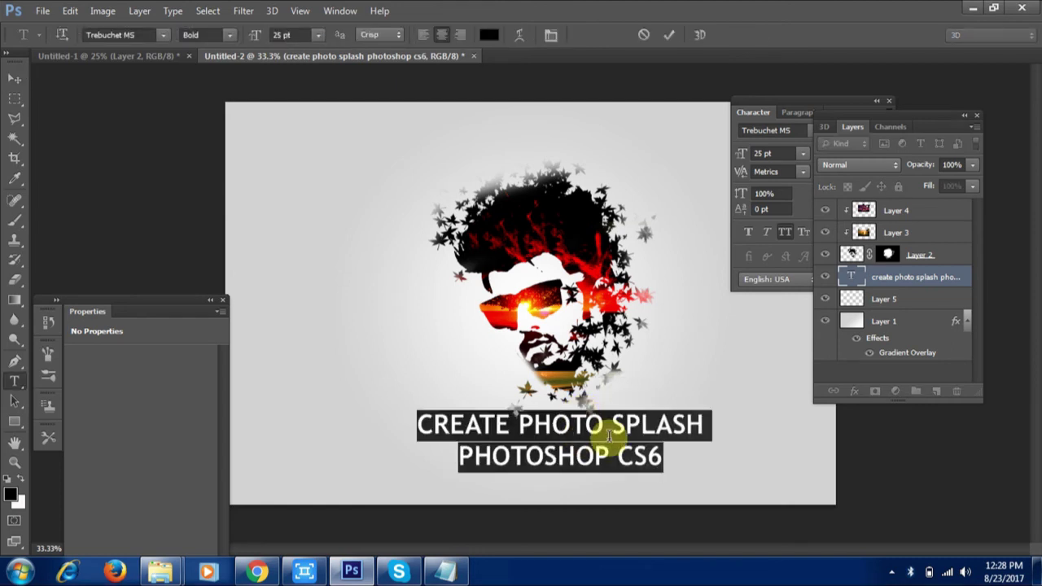
{"action": "left_click", "coordinate": [609, 435]}
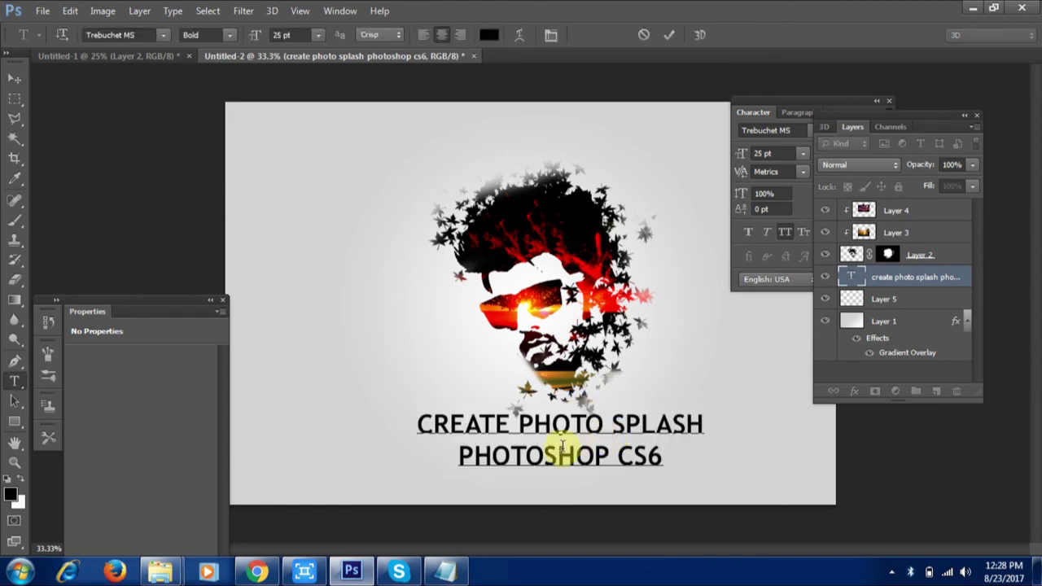
{"action": "left_click", "coordinate": [703, 424]}
{"action": "type", "text": "IN"}
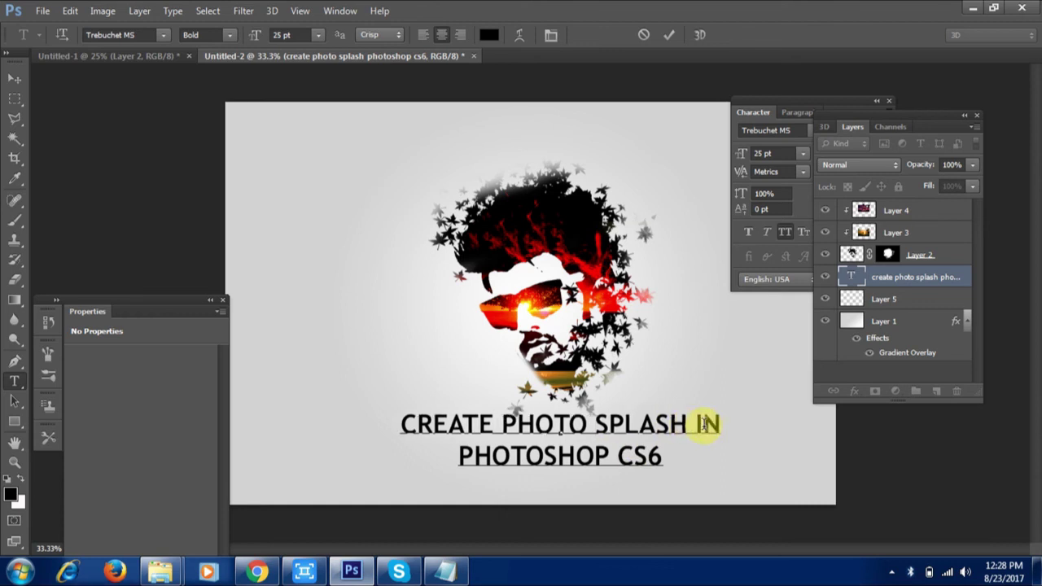
Step: Select both caption lines and step the font size down to about 21 pt
{"action": "key", "text": "ctrl+a"}
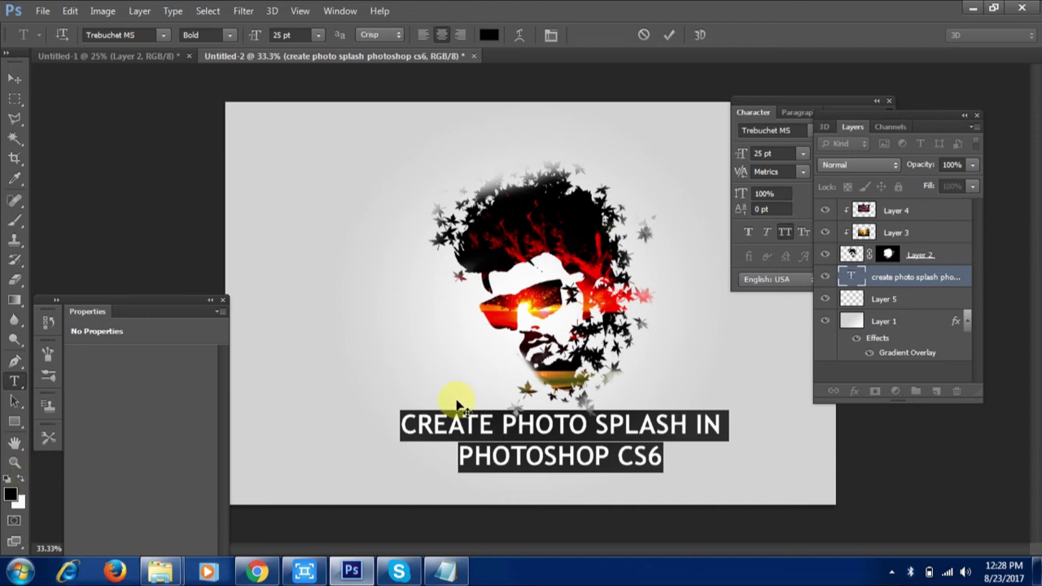
{"action": "left_click", "coordinate": [665, 454]}
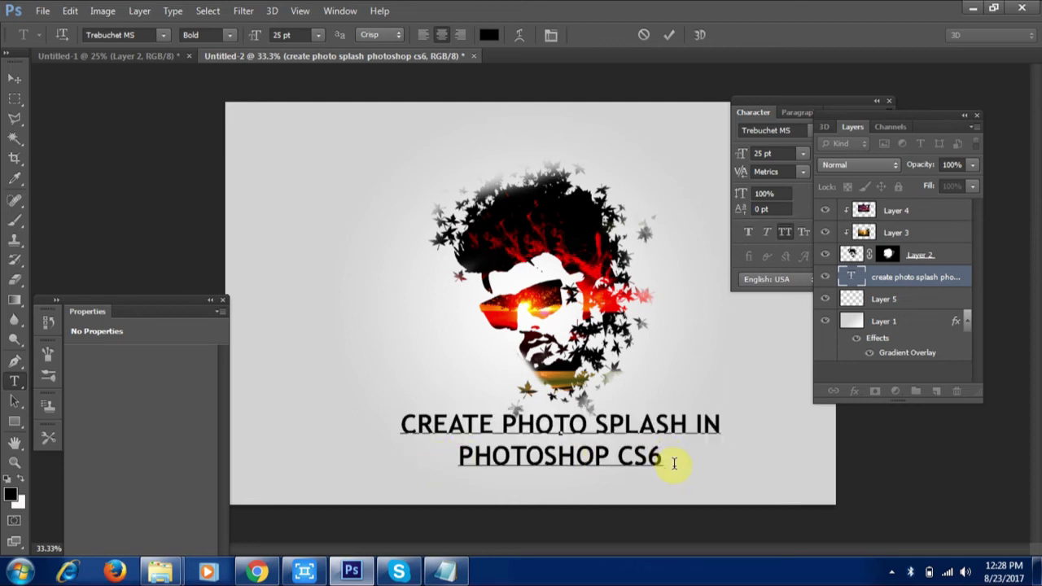
{"action": "left_click_drag", "start_coordinate": [664, 466], "coordinate": [356, 409]}
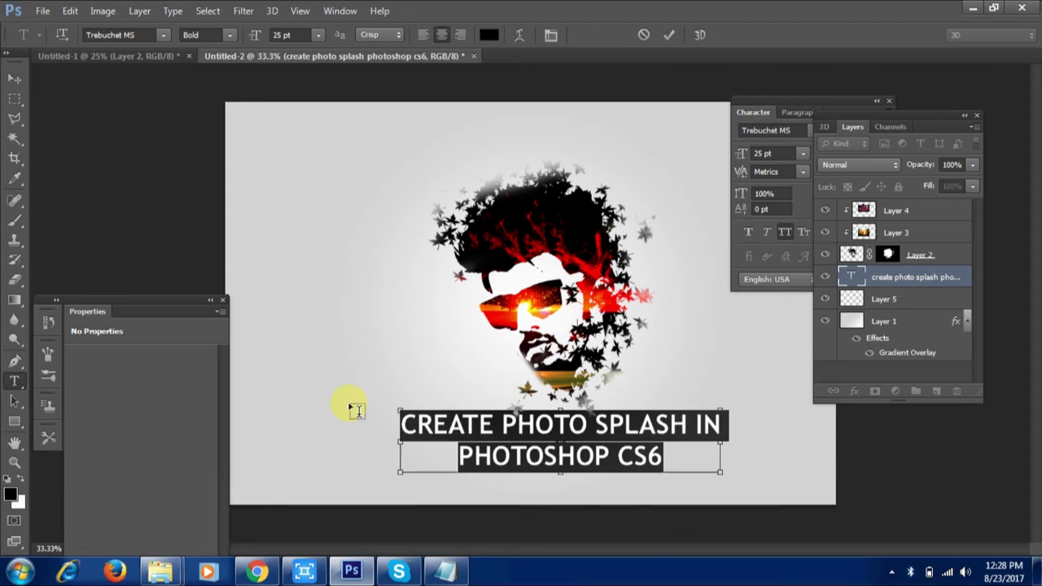
{"action": "key", "text": "ctrl+shift+comma"}
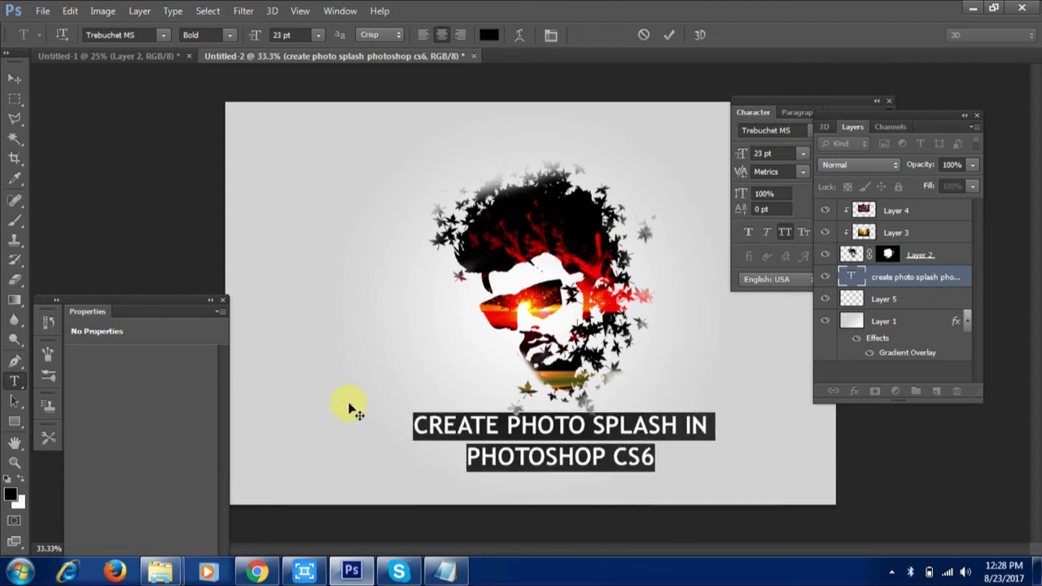
{"action": "left_click", "coordinate": [501, 428]}
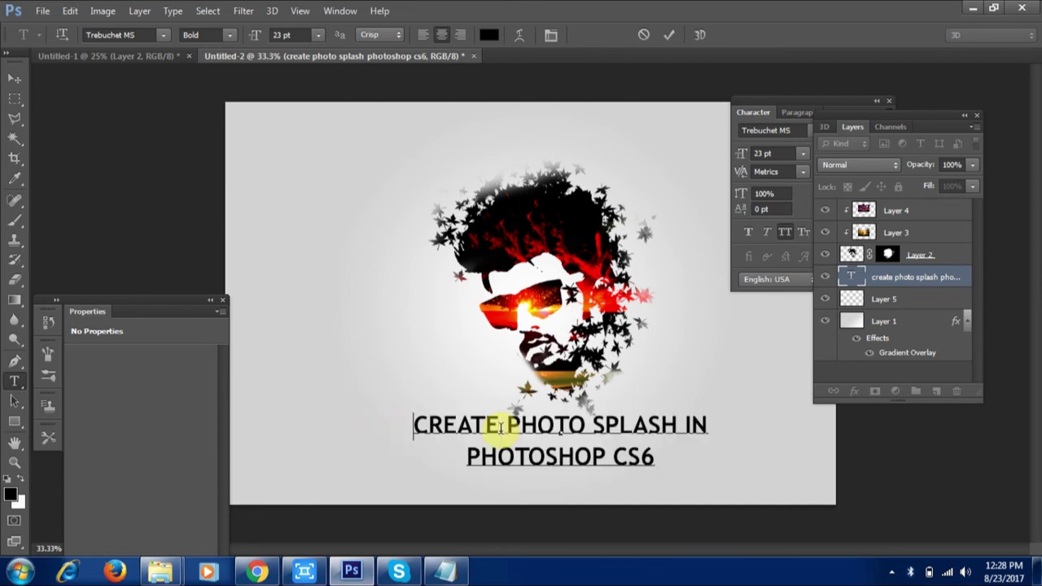
{"action": "key", "text": "ctrl+shift+comma"}
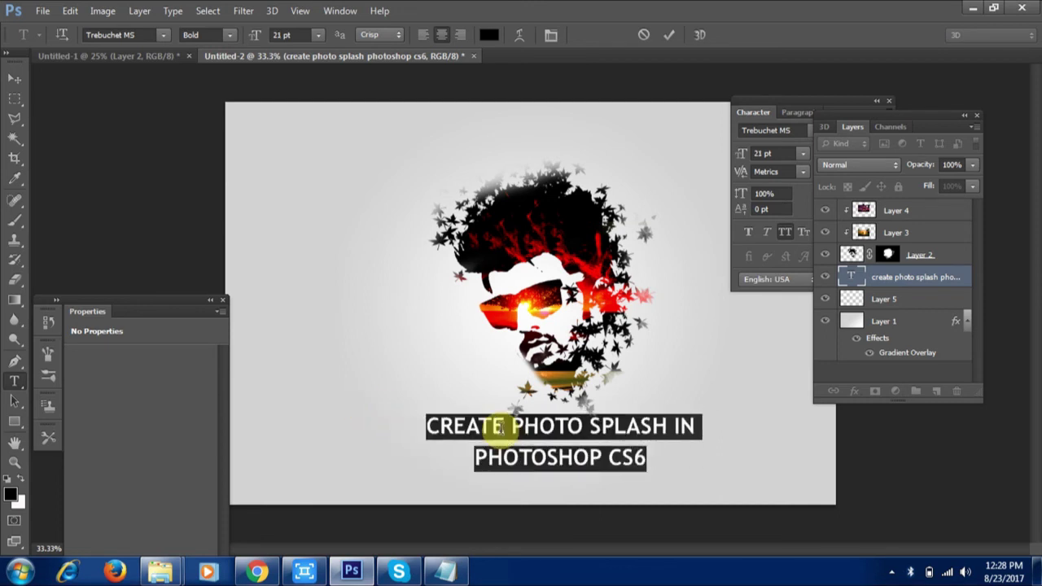
Step: Join the title into a single line and shrink it to 17 pt
{"action": "key", "text": "ctrl+h"}
{"action": "key", "text": "ctrl"}
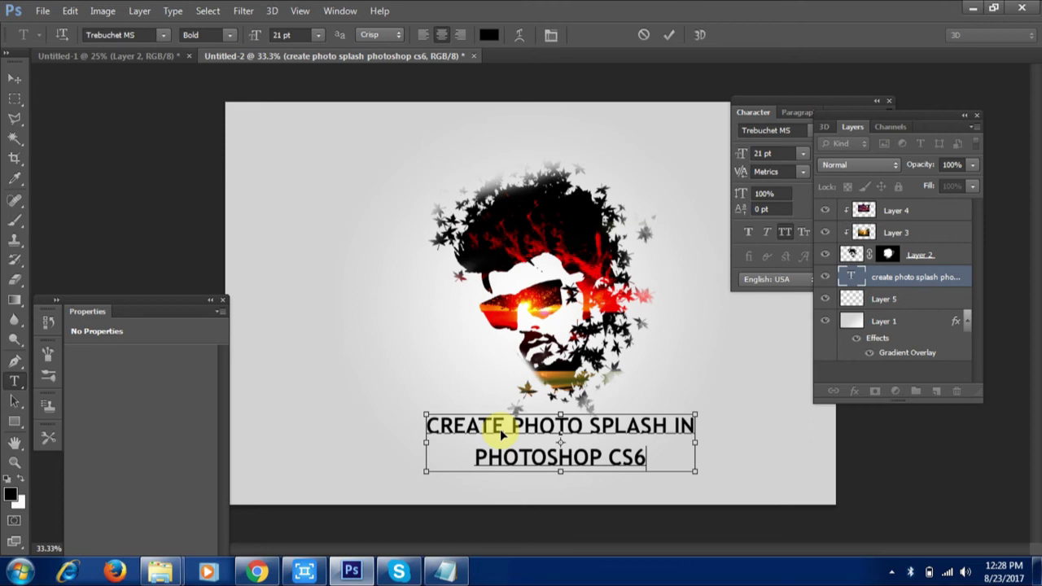
{"action": "key", "text": "BackSpace"}
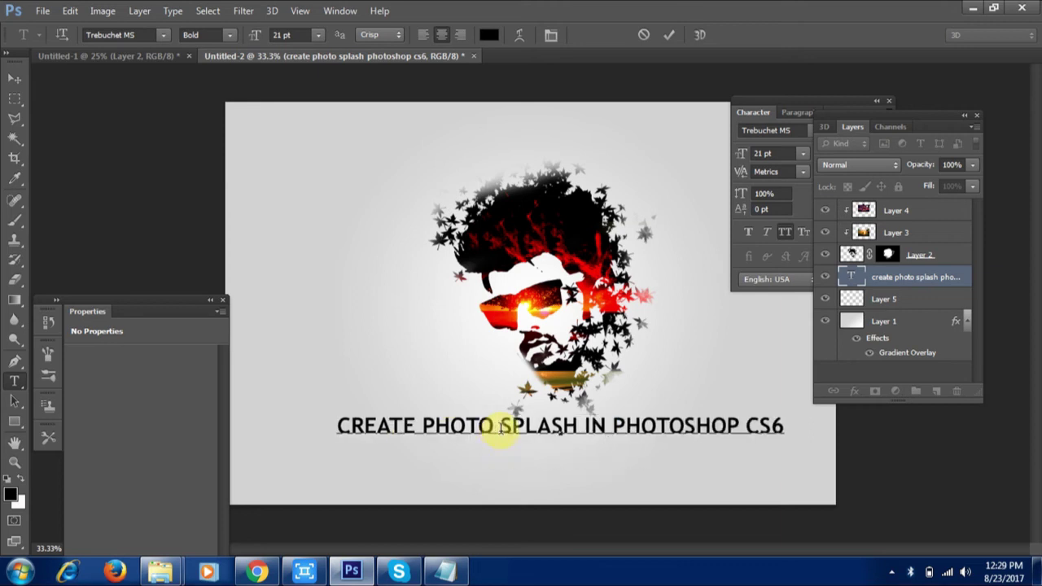
{"action": "key", "text": "ctrl+a"}
{"action": "key", "text": "ctrl+shift+comma"}
{"action": "key", "text": "ctrl+shift+comma"}
{"action": "key", "text": "Right"}
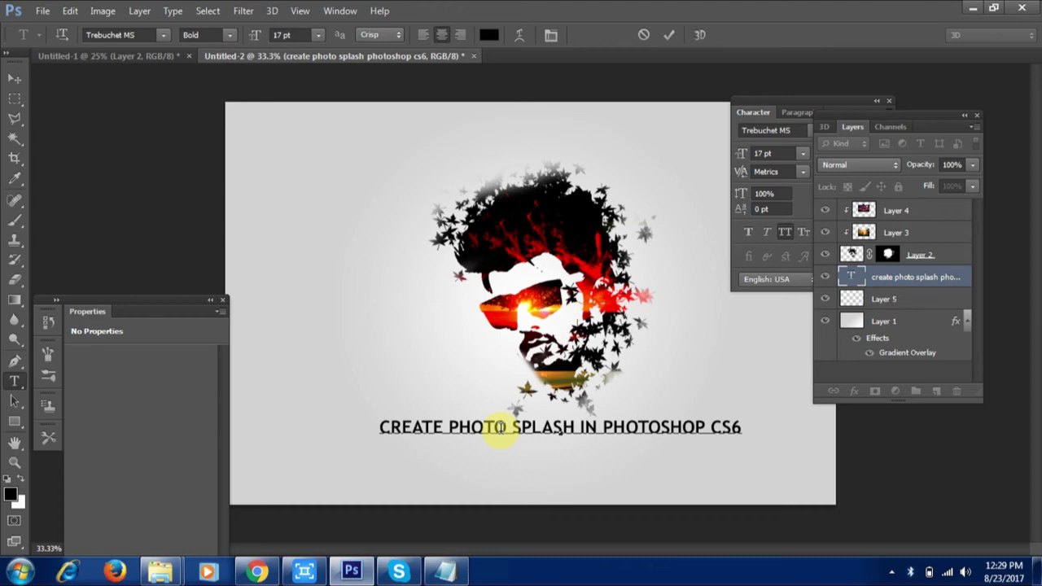
{"action": "type", "text": "ww.designhouse"}
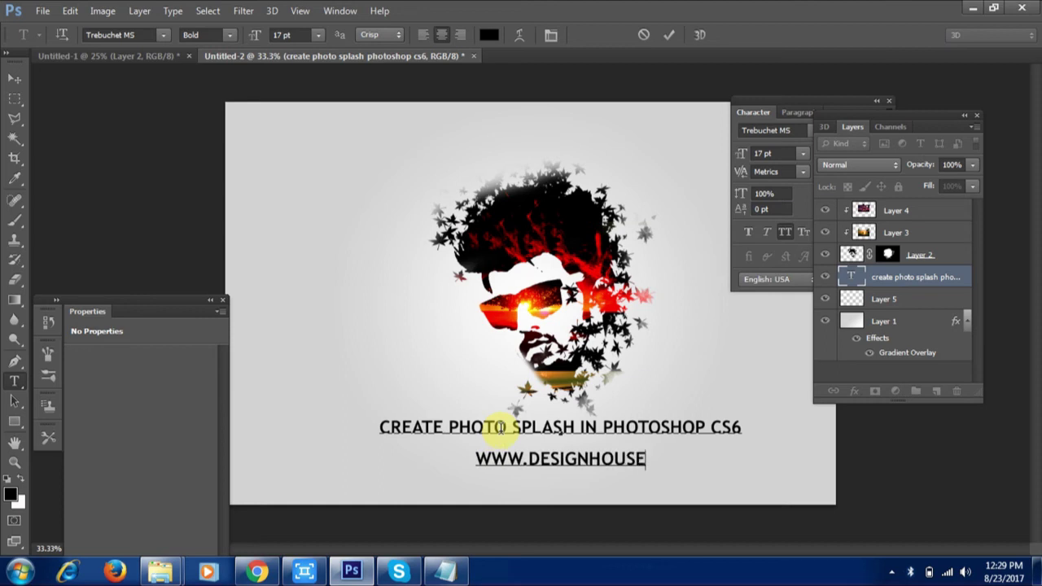
{"action": "type", "text": "creation.on"}
{"action": "key", "text": "BackSpace"}
{"action": "key", "text": "BackSpace"}
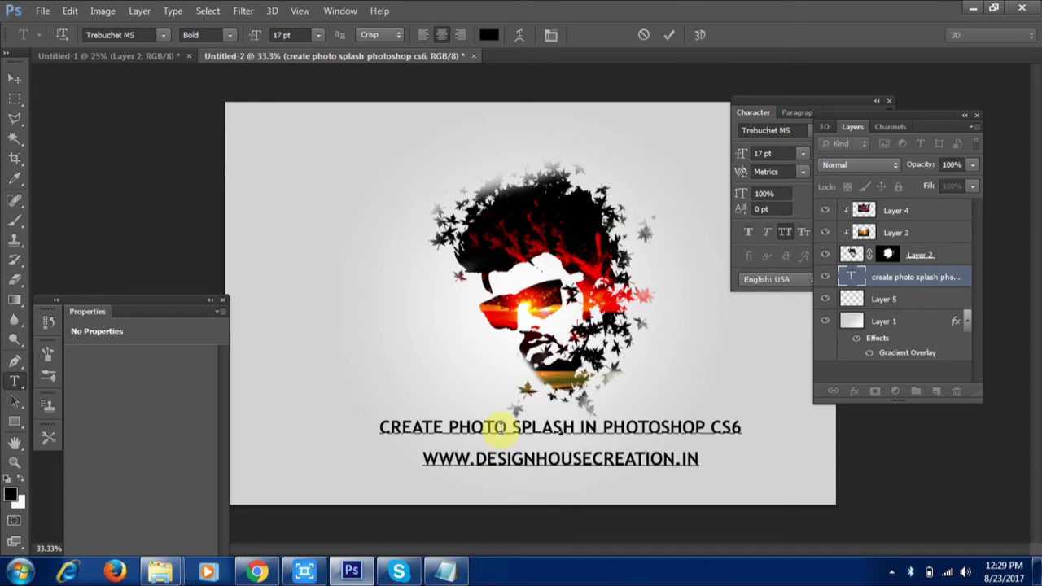
{"action": "type", "text": "|"}
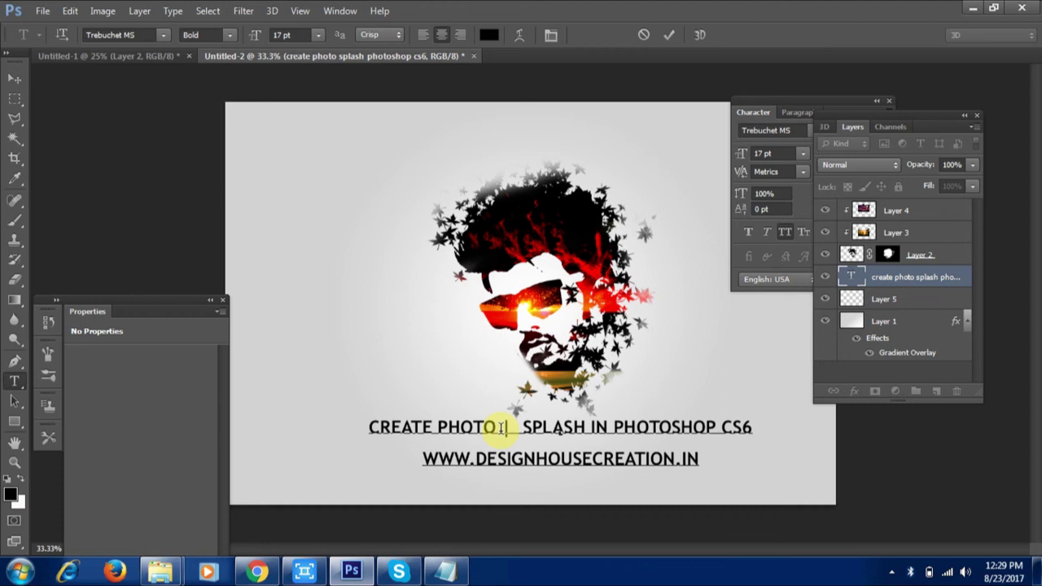
{"action": "key", "text": "BackSpace"}
{"action": "key", "text": "BackSpace"}
{"action": "key", "text": "BackSpace"}
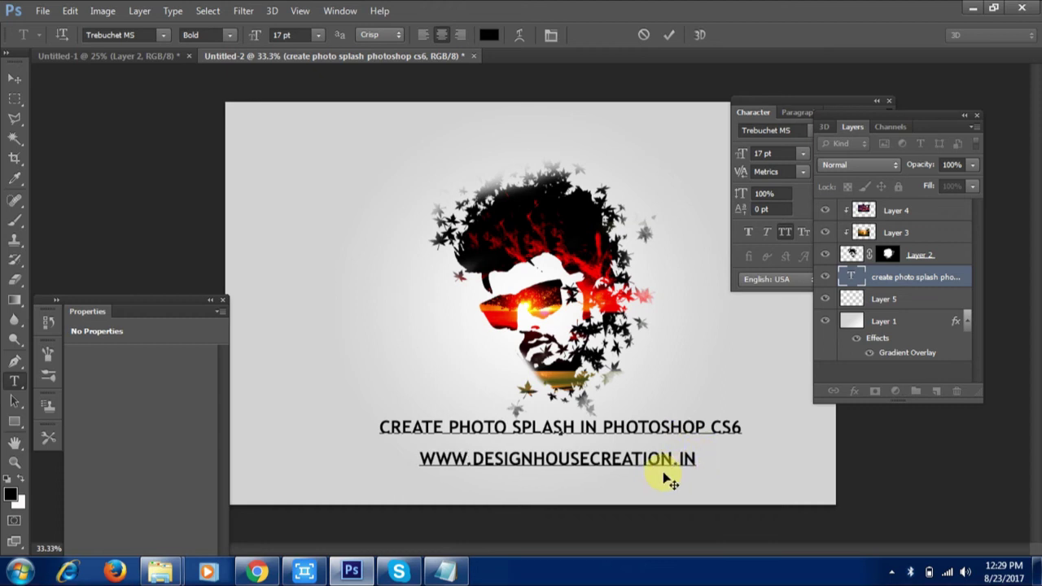
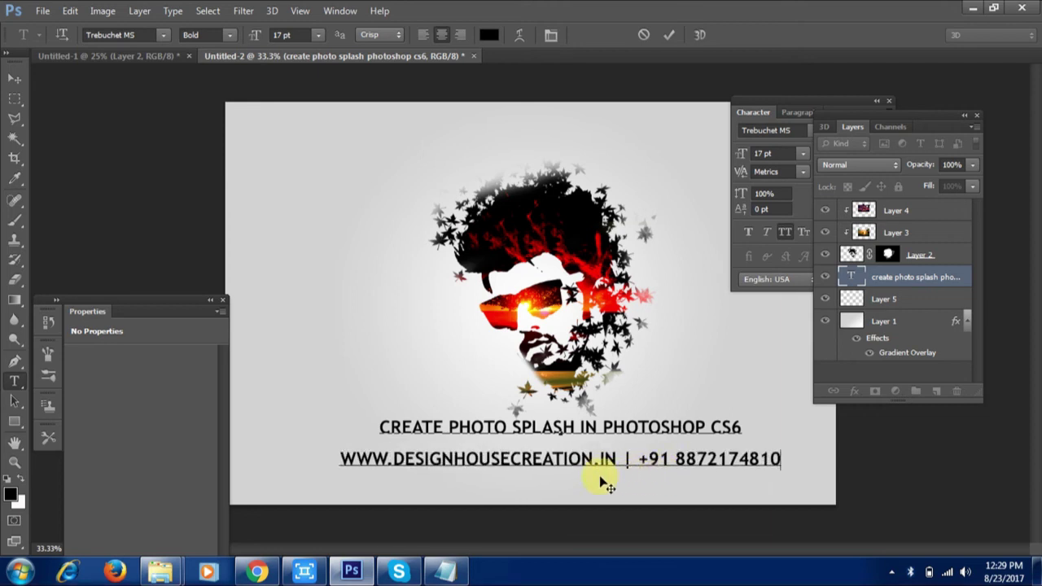
Step: Select both caption lines and set their leading to 25 pt
{"action": "triple_click", "coordinate": [343, 458]}
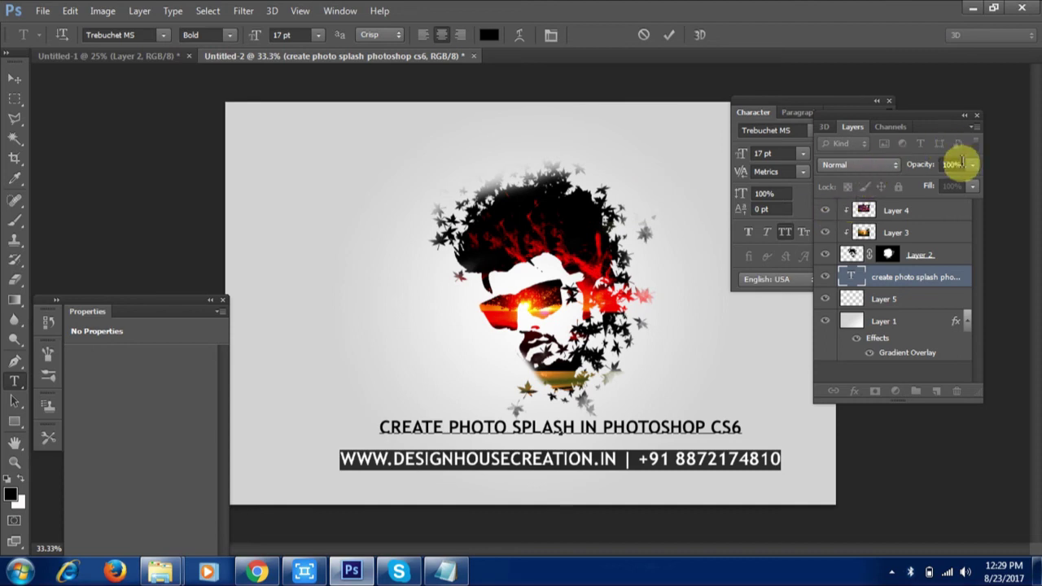
{"action": "left_click", "coordinate": [663, 433]}
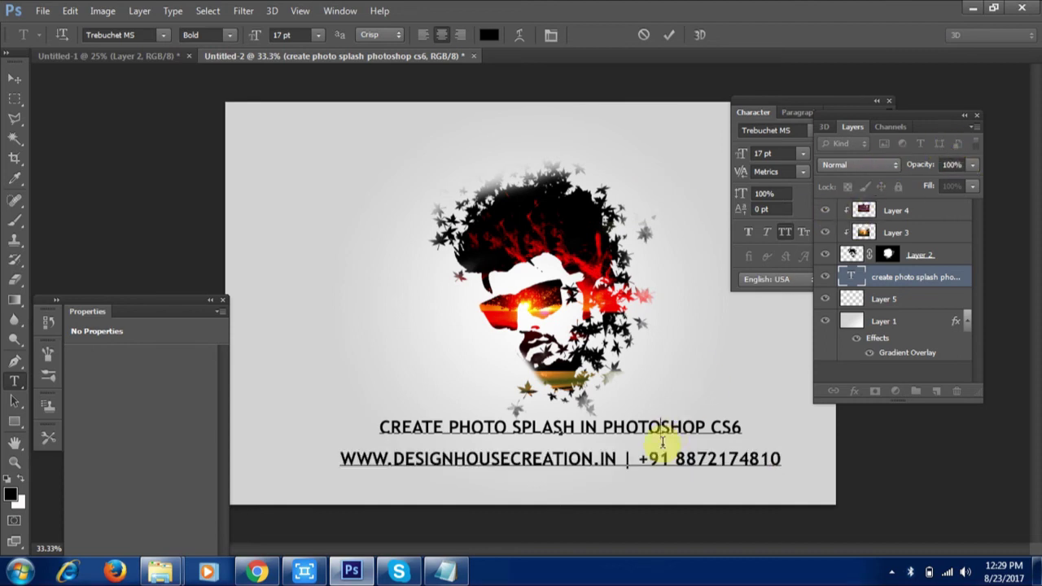
{"action": "key", "text": "ctrl+a"}
{"action": "left_click", "coordinate": [853, 153]}
{"action": "type", "text": "25"}
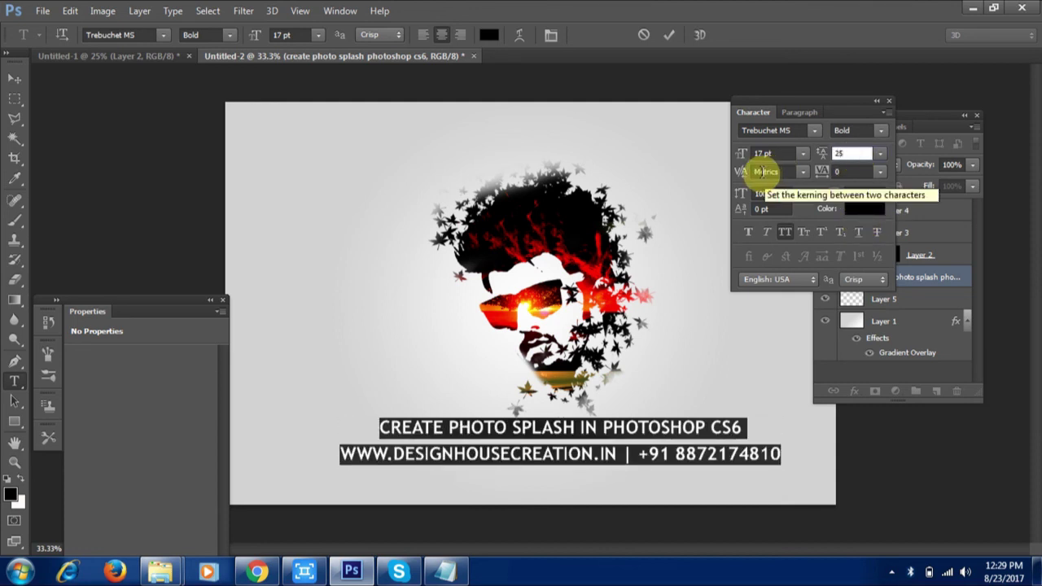
Step: Try leading values of 30, 20 and 15 pt on the caption lines
{"action": "left_click", "coordinate": [855, 153]}
{"action": "type", "text": "30"}
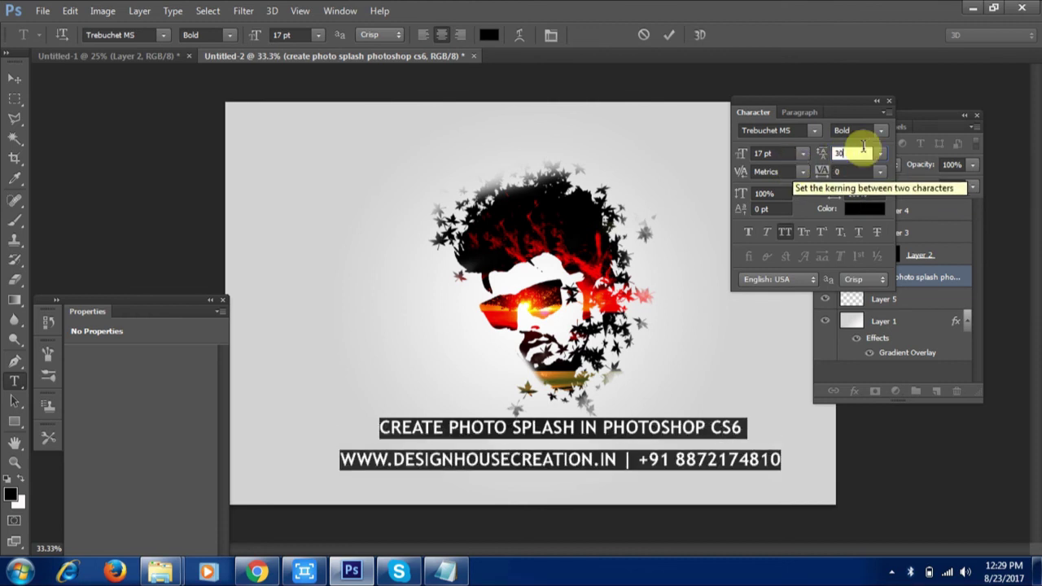
{"action": "left_click", "coordinate": [828, 154]}
{"action": "type", "text": "20"}
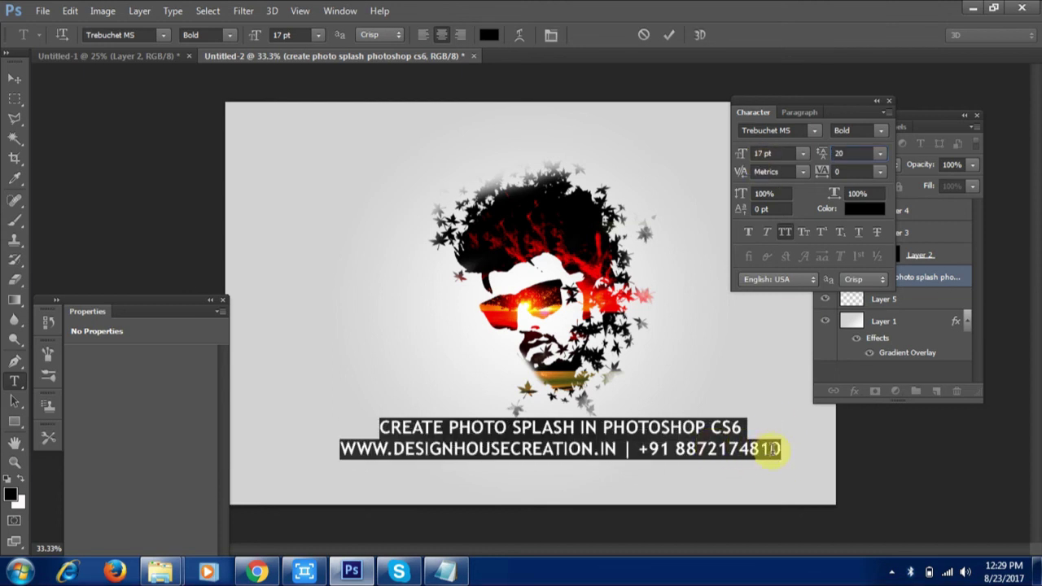
{"action": "left_click", "coordinate": [779, 448]}
{"action": "left_click_drag", "start_coordinate": [783, 447], "coordinate": [316, 442]}
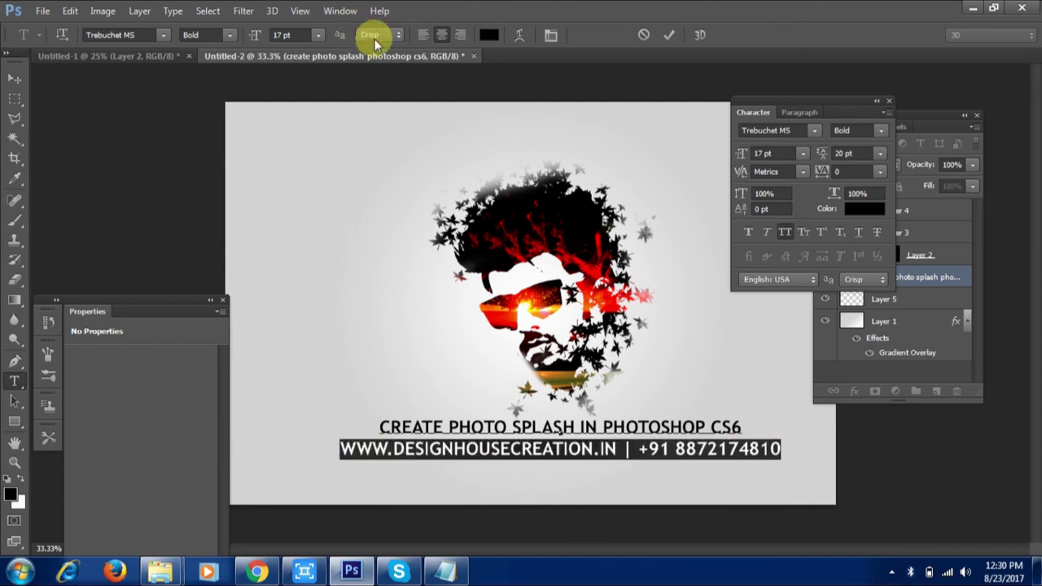
{"action": "left_click", "coordinate": [838, 154]}
{"action": "type", "text": "15"}
{"action": "left_click", "coordinate": [608, 431]}
Step: Apply 25 pt leading to both lines and commit the text
{"action": "key", "text": "ctrl+a"}
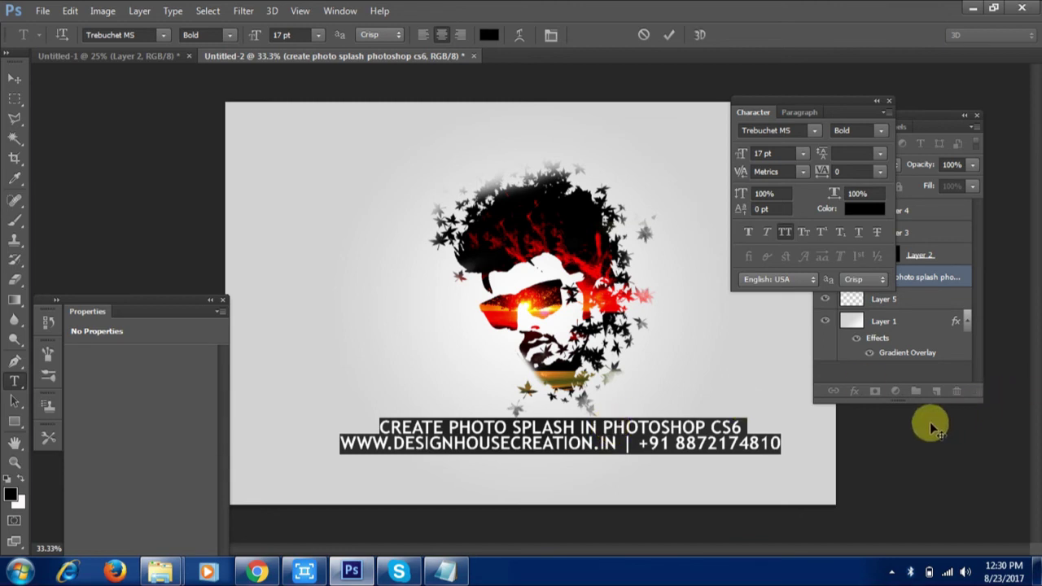
{"action": "left_click", "coordinate": [850, 152]}
{"action": "type", "text": "25"}
{"action": "key", "text": "Return"}
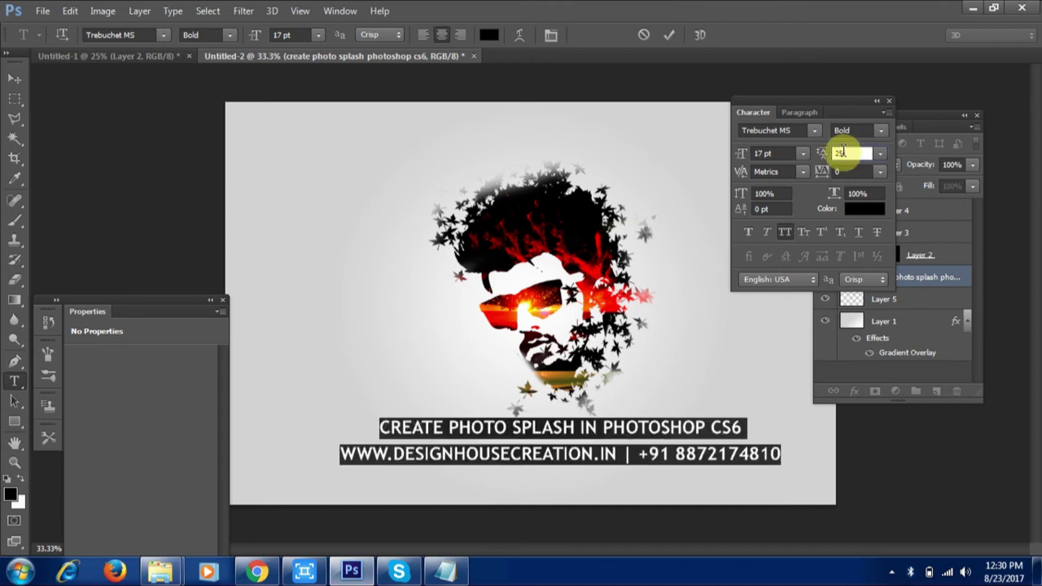
{"action": "left_click", "coordinate": [14, 79]}
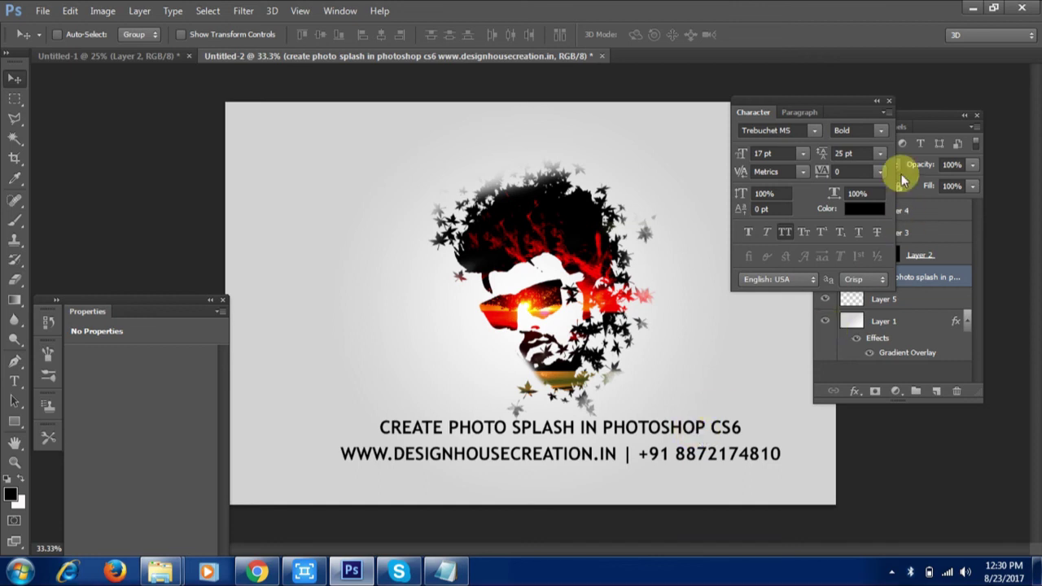
Step: Collapse the Character panel, duplicate Layer 3, and bring Layer 3 copy to the top
{"action": "left_click", "coordinate": [877, 100]}
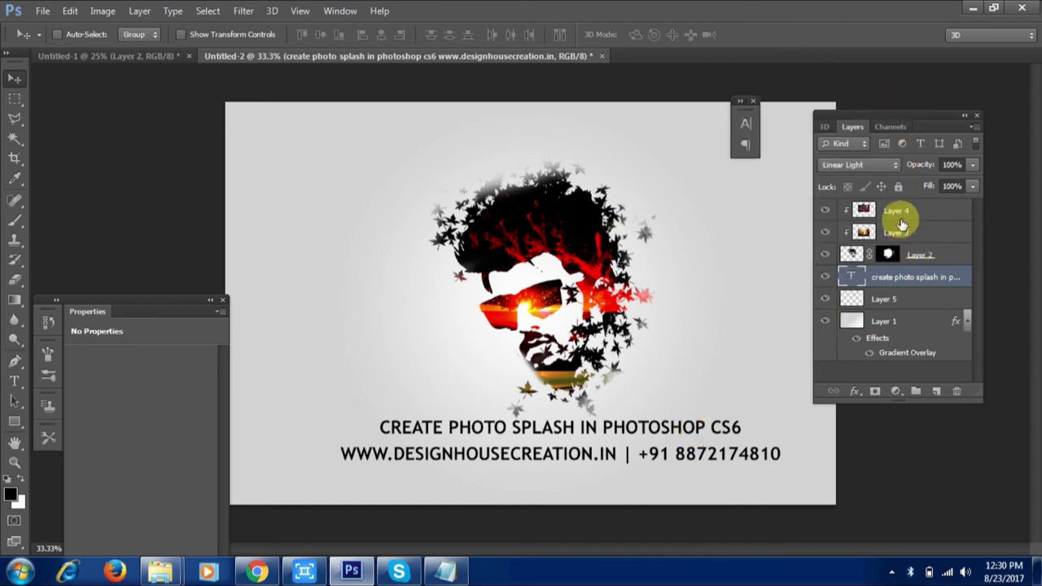
{"action": "left_click", "coordinate": [900, 231]}
{"action": "right_click", "coordinate": [866, 252]}
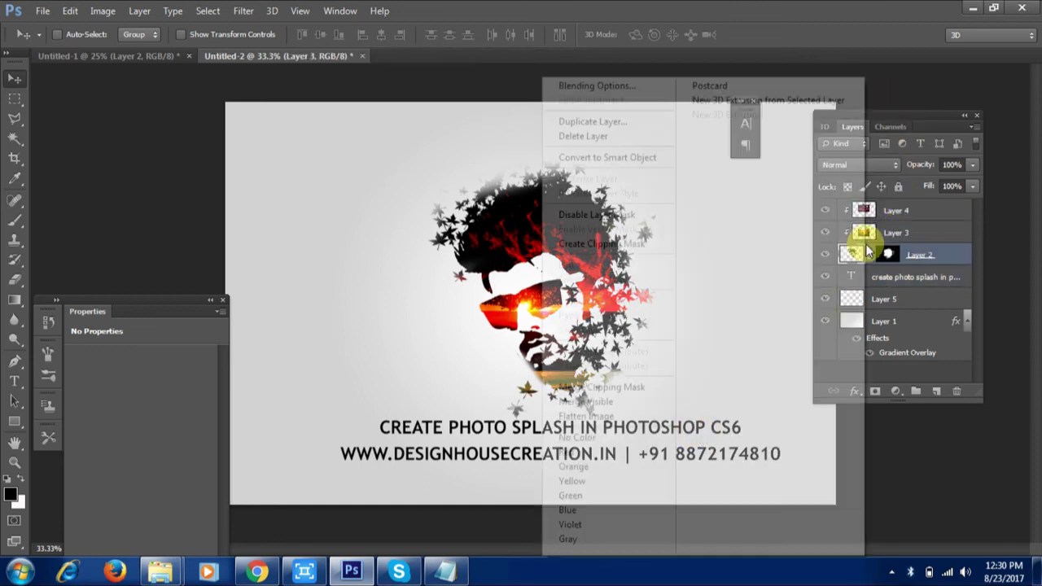
{"action": "left_click", "coordinate": [619, 122]}
{"action": "left_click", "coordinate": [655, 173]}
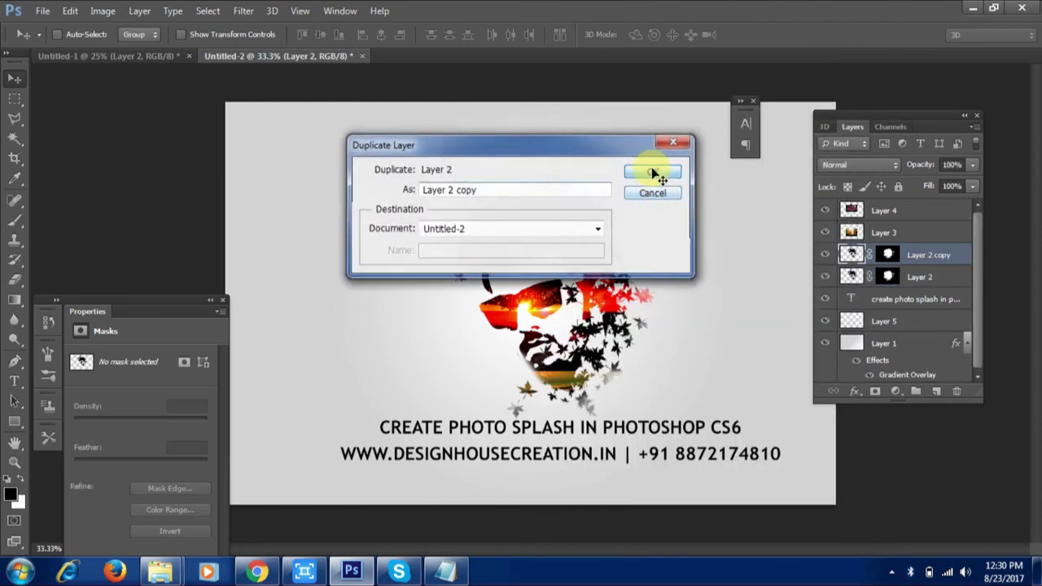
{"action": "left_click", "coordinate": [924, 238], "text": "alt"}
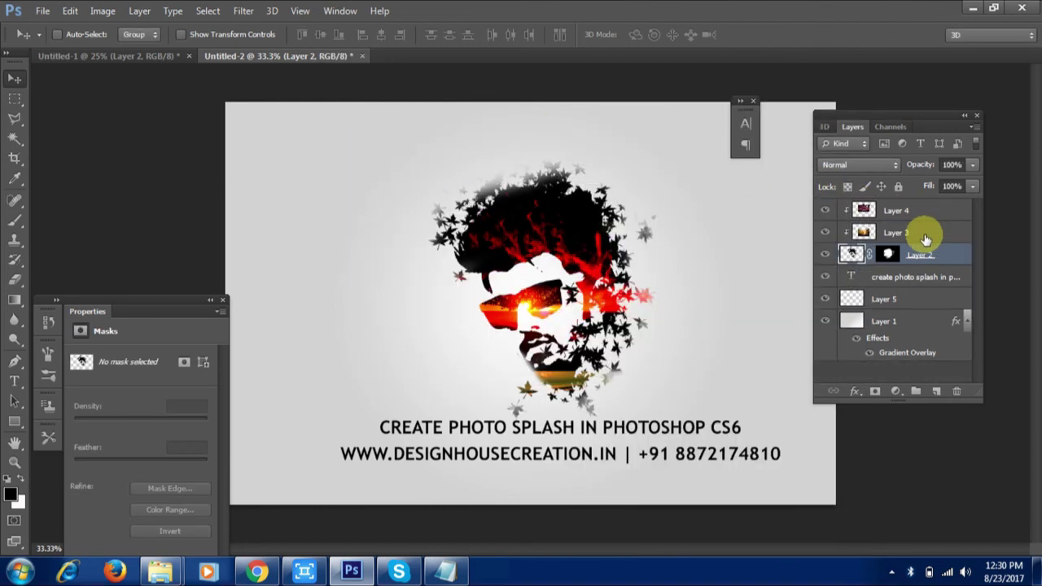
{"action": "right_click", "coordinate": [924, 236]}
{"action": "left_click", "coordinate": [651, 121]}
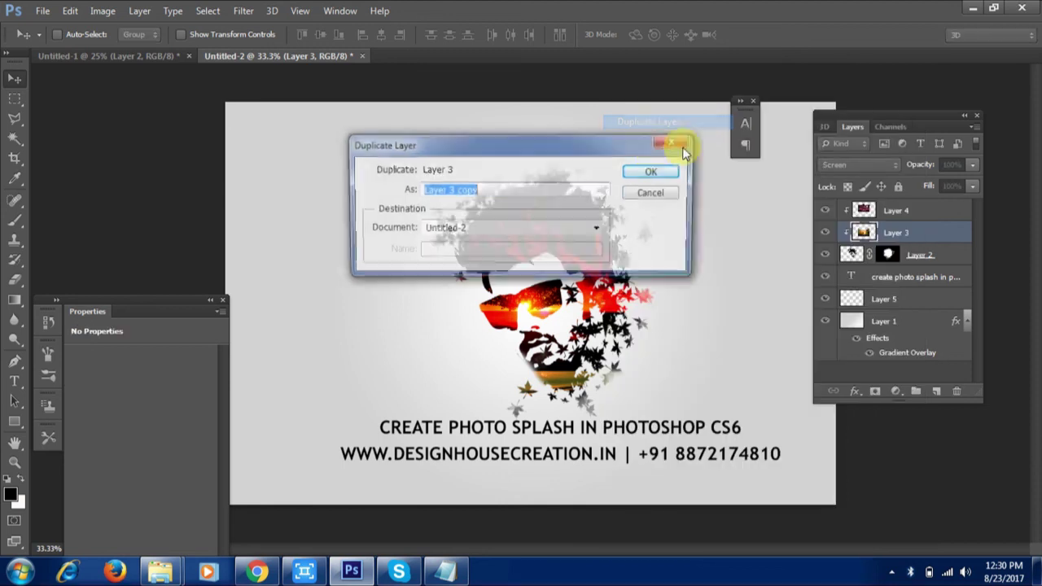
{"action": "left_click", "coordinate": [653, 162]}
{"action": "left_click", "coordinate": [926, 237]}
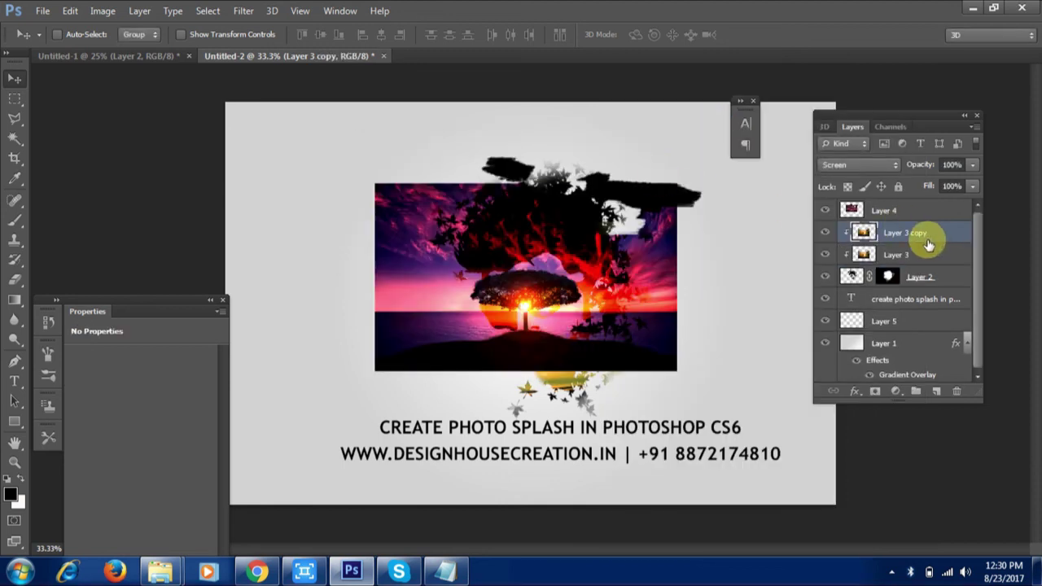
{"action": "key", "text": "ctrl+bracketright"}
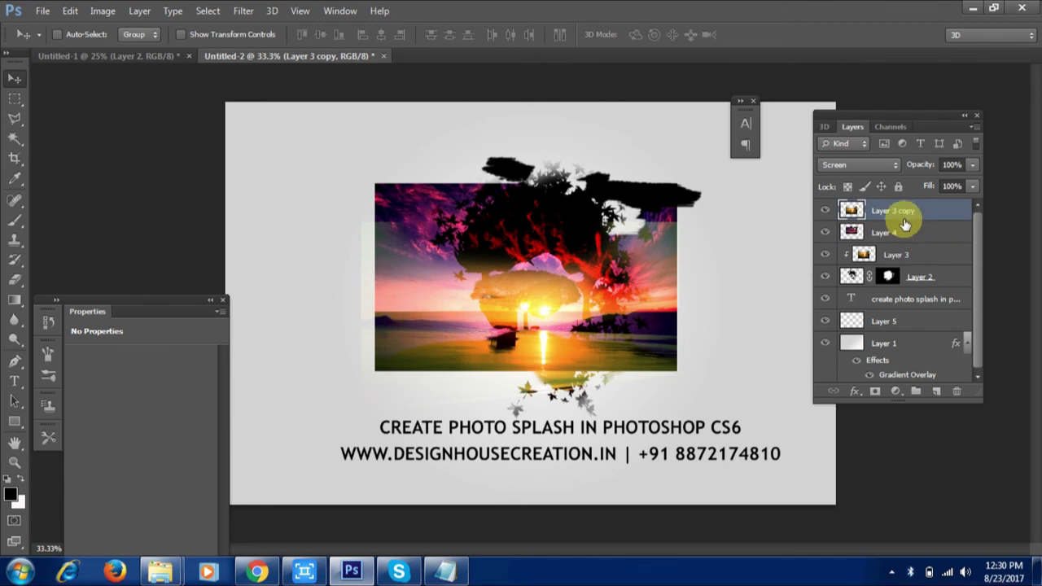
Step: Clip the purple sunset Layer 4 to Layer 3 and shrink the orange sunset to about 85%
{"action": "left_click", "coordinate": [903, 232]}
{"action": "right_click", "coordinate": [903, 232]}
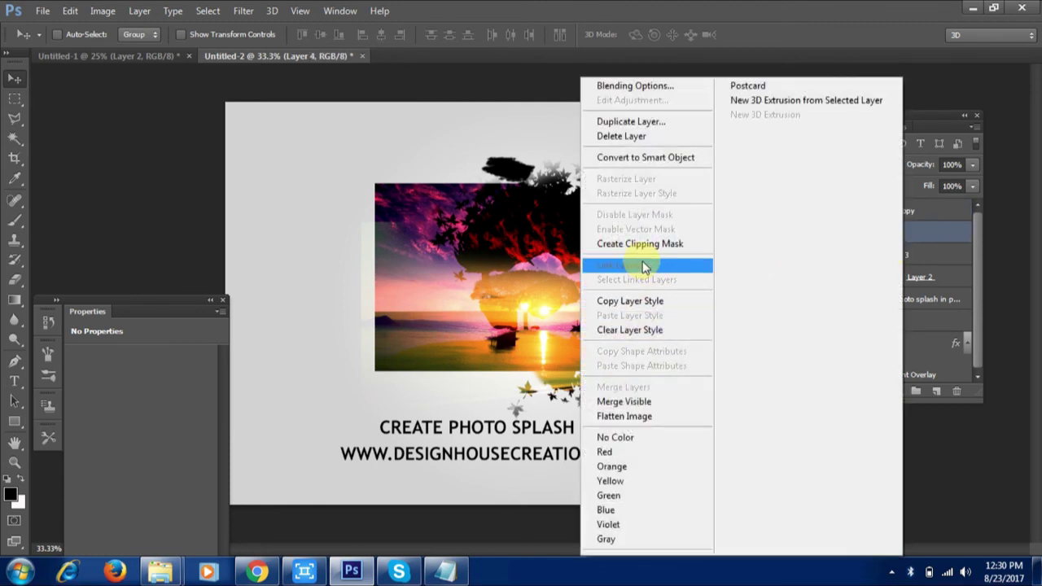
{"action": "left_click", "coordinate": [658, 244]}
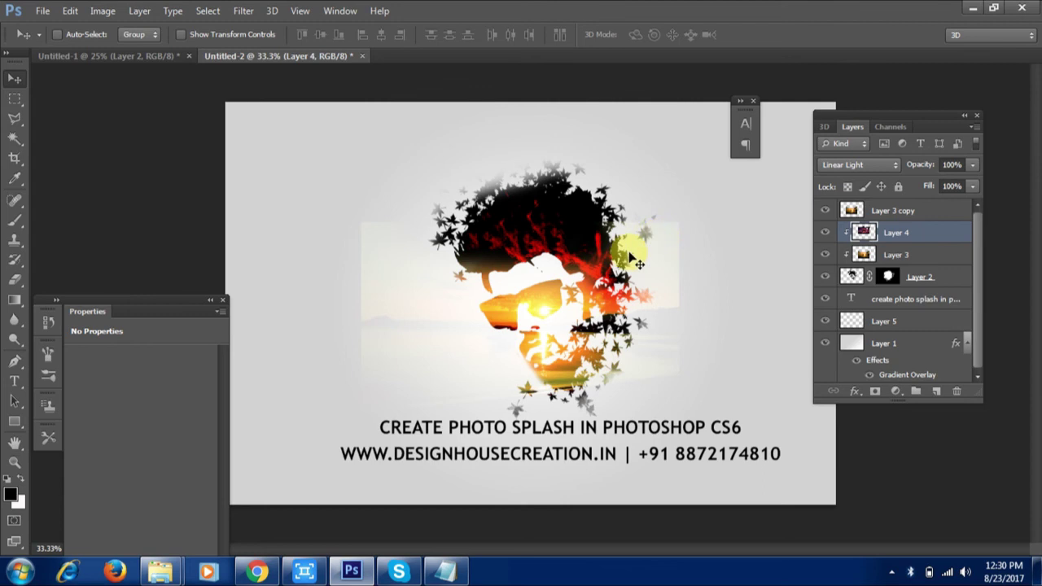
{"action": "left_click", "coordinate": [911, 255]}
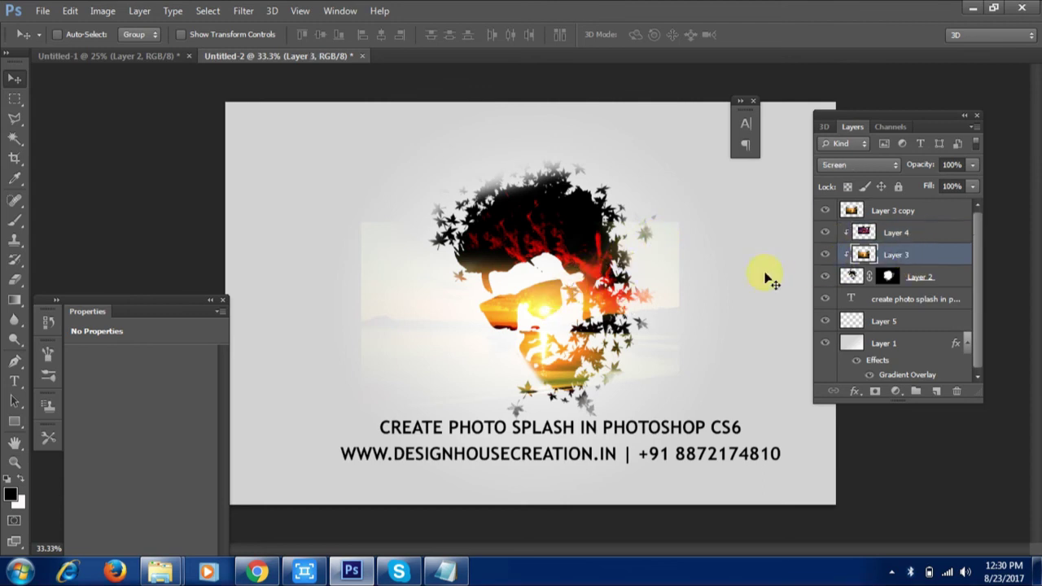
{"action": "mouse_move", "coordinate": [541, 321]}
{"action": "left_mouse_down"}
{"action": "mouse_move", "coordinate": [542, 305]}
{"action": "mouse_move", "coordinate": [524, 340]}
{"action": "left_mouse_up"}
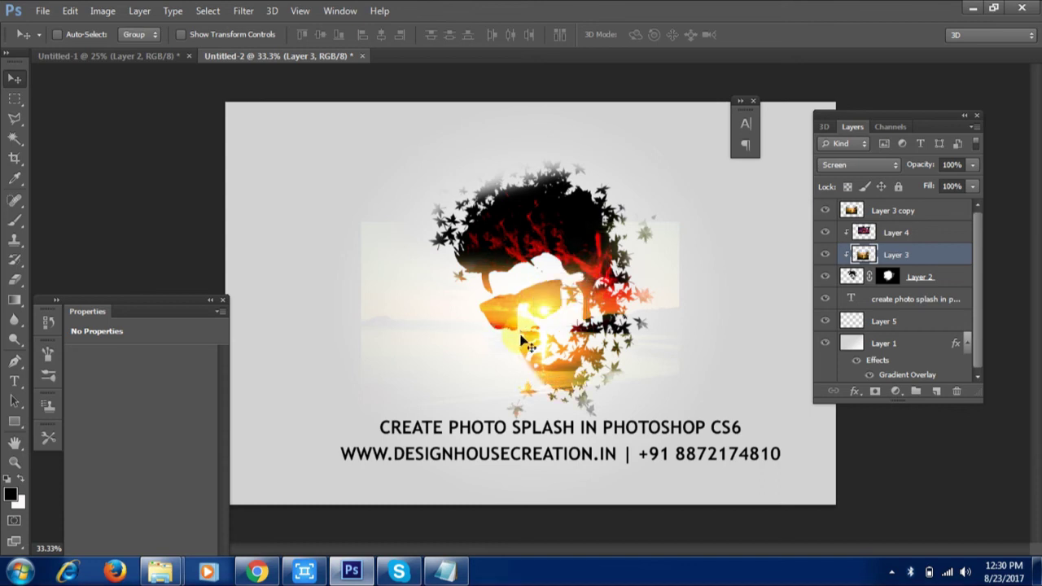
{"action": "key", "text": "ctrl+t"}
{"action": "left_click_drag", "start_coordinate": [338, 461], "coordinate": [389, 427]}
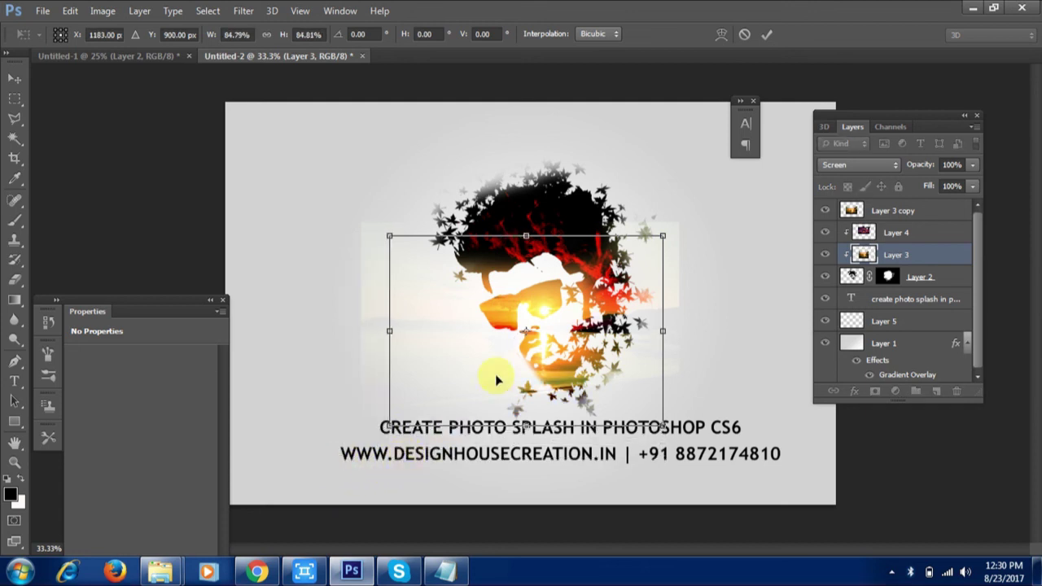
{"action": "left_click_drag", "start_coordinate": [557, 301], "coordinate": [583, 335]}
{"action": "key", "text": "Return"}
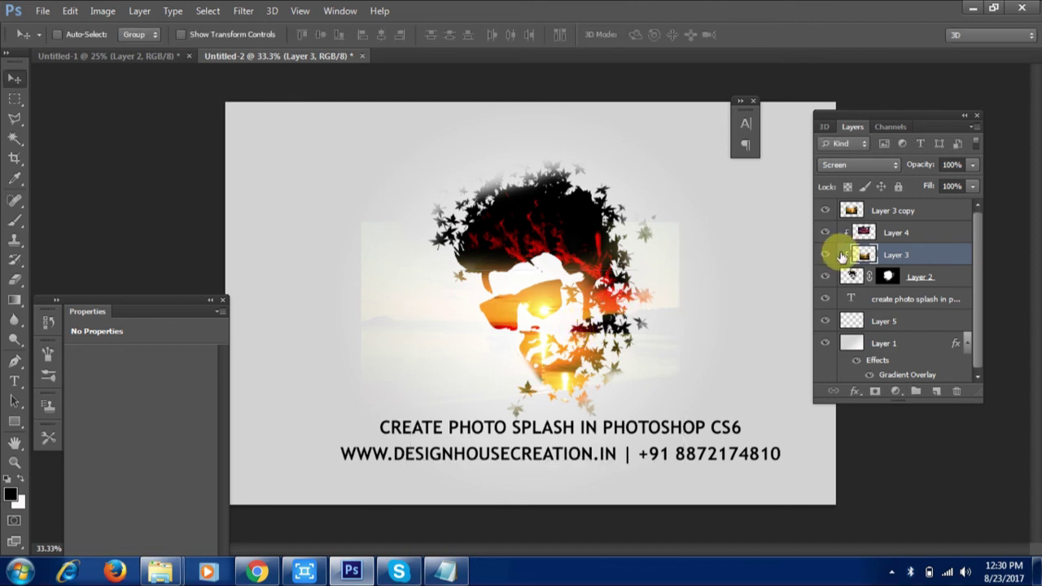
Step: Nudge the purple sunset left and up and the orange sunset slightly down
{"action": "left_click", "coordinate": [895, 233]}
{"action": "key", "text": "ctrl+t"}
{"action": "left_click_drag", "start_coordinate": [558, 208], "coordinate": [580, 222]}
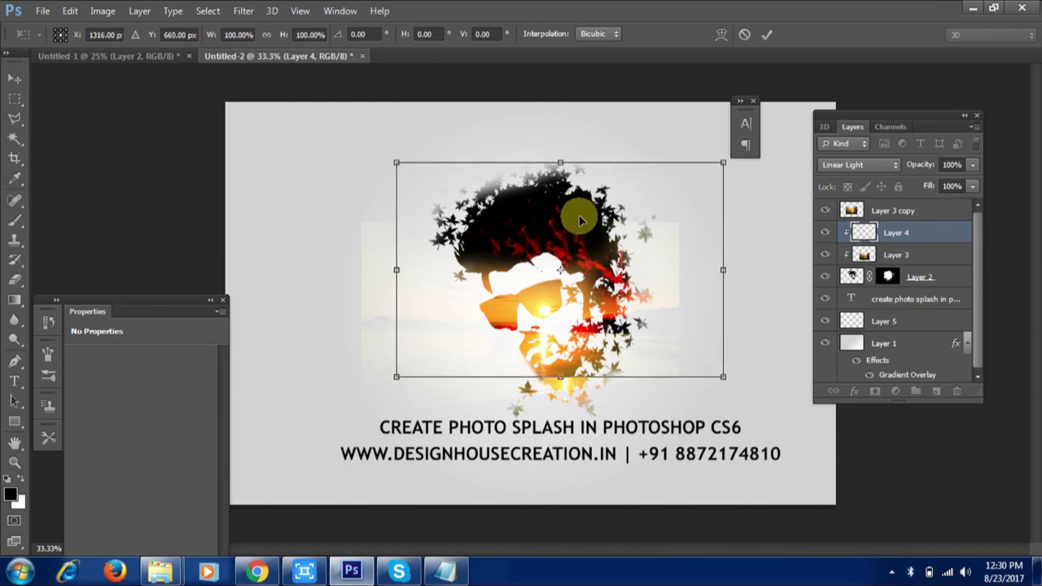
{"action": "key", "text": "Return"}
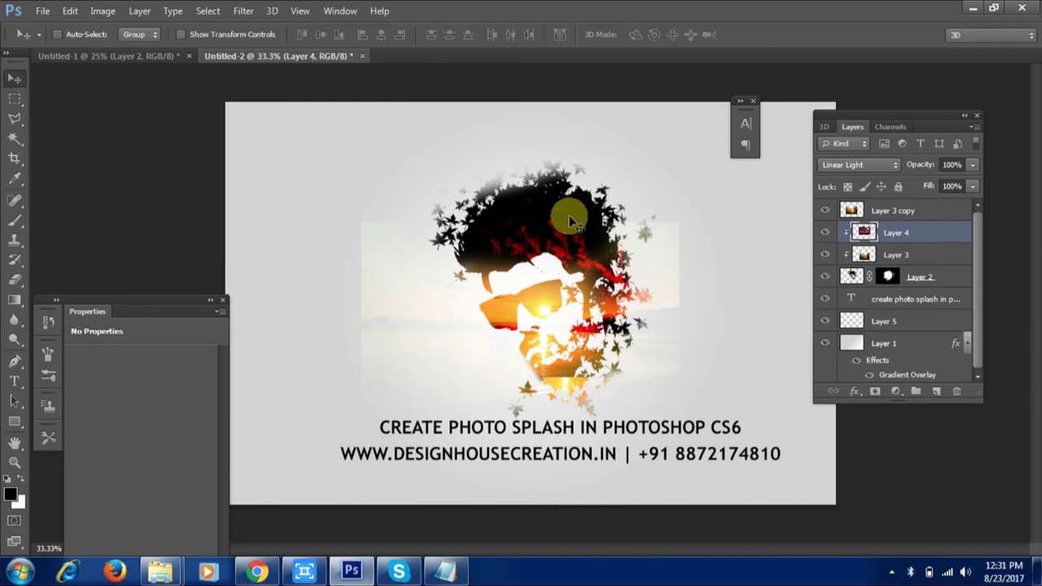
{"action": "left_click", "coordinate": [890, 255]}
{"action": "key", "text": "ctrl+t"}
{"action": "left_click_drag", "start_coordinate": [559, 375], "coordinate": [570, 388]}
{"action": "key", "text": "Return"}
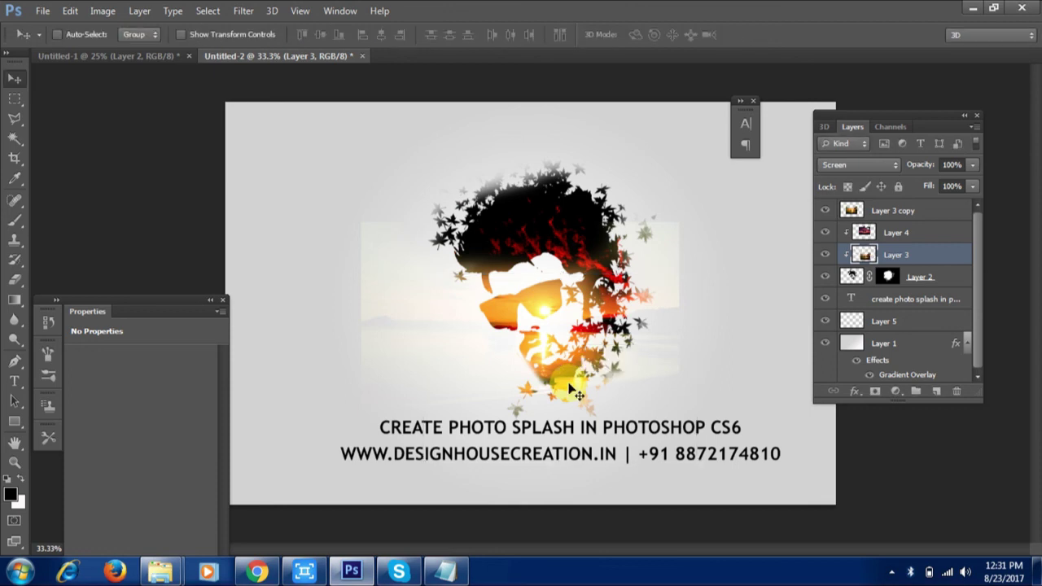
{"action": "left_click", "coordinate": [925, 211]}
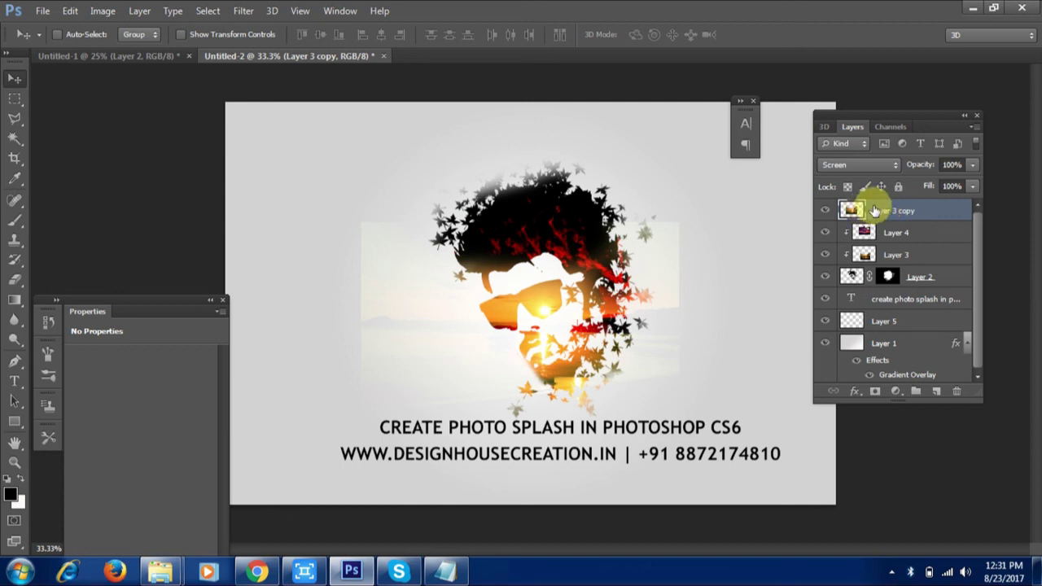
Step: Set Layer 3 copy to Normal blending and stretch it wider on both sides
{"action": "left_click", "coordinate": [855, 165]}
{"action": "left_click", "coordinate": [859, 182]}
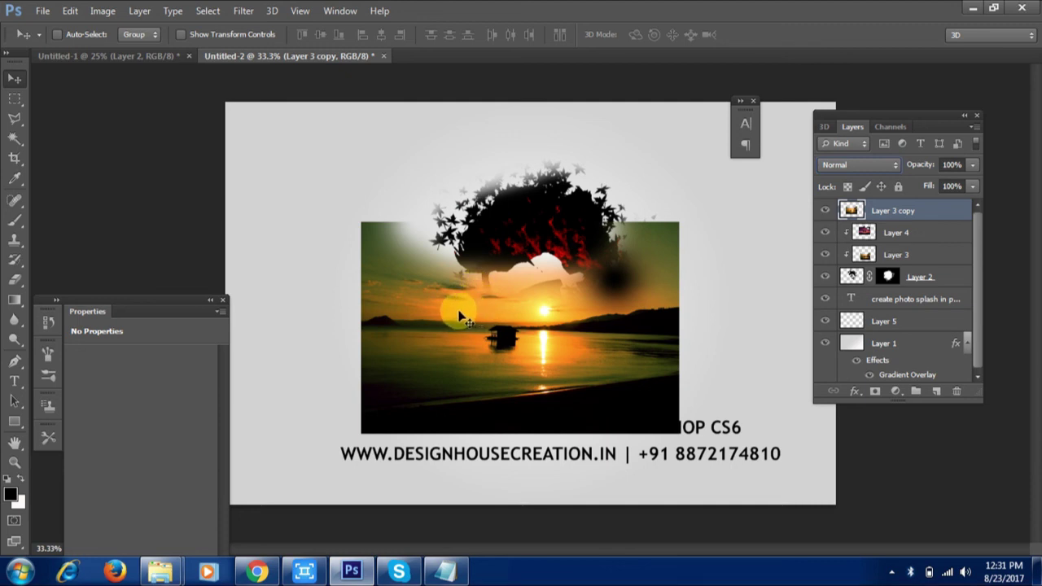
{"action": "left_click_drag", "start_coordinate": [460, 317], "coordinate": [473, 389]}
{"action": "key", "text": "ctrl+t"}
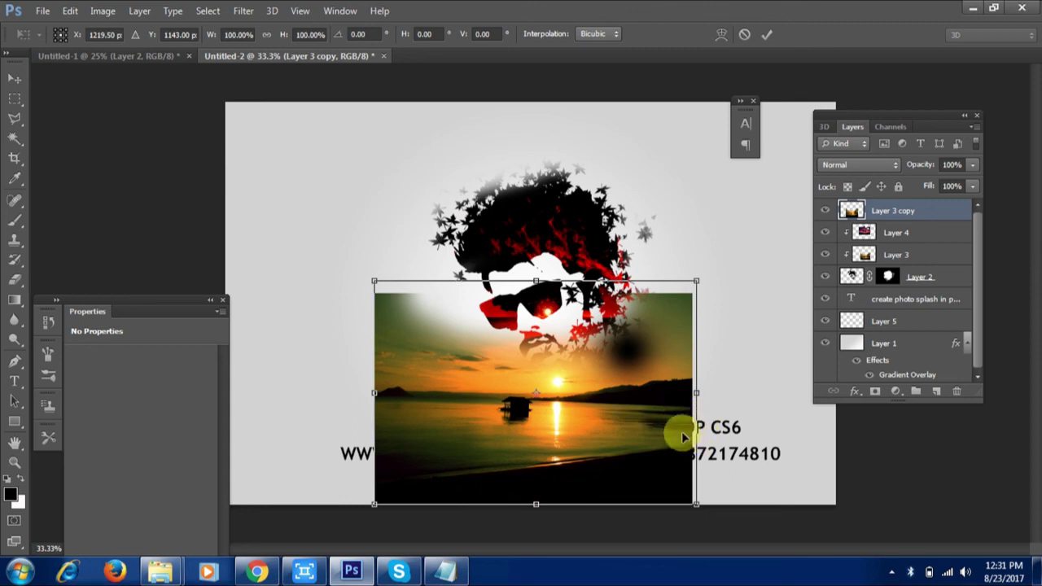
{"action": "left_click_drag", "start_coordinate": [700, 392], "coordinate": [806, 391]}
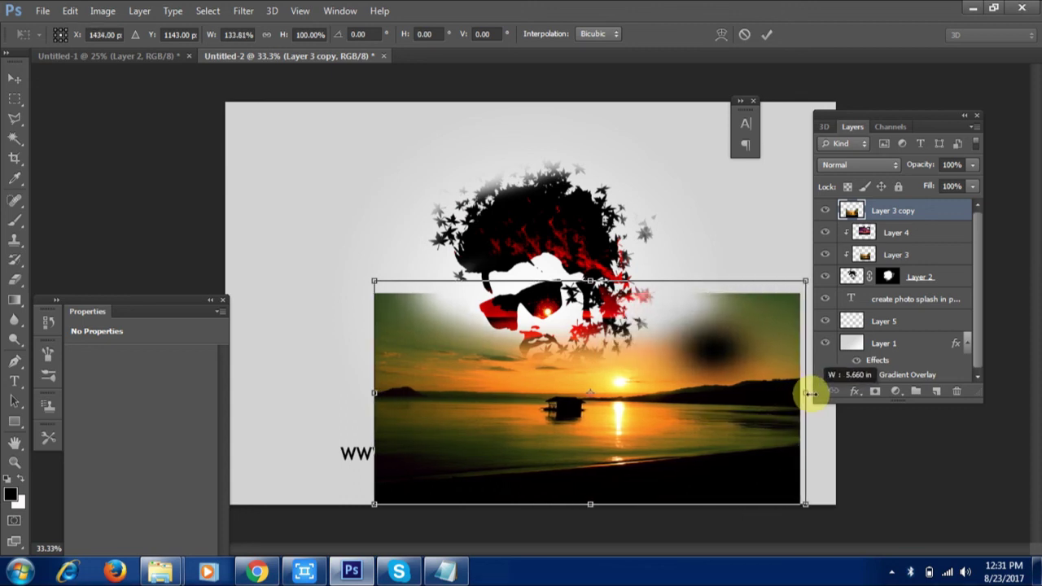
{"action": "left_click_drag", "start_coordinate": [367, 399], "coordinate": [299, 398]}
{"action": "key", "text": "Return"}
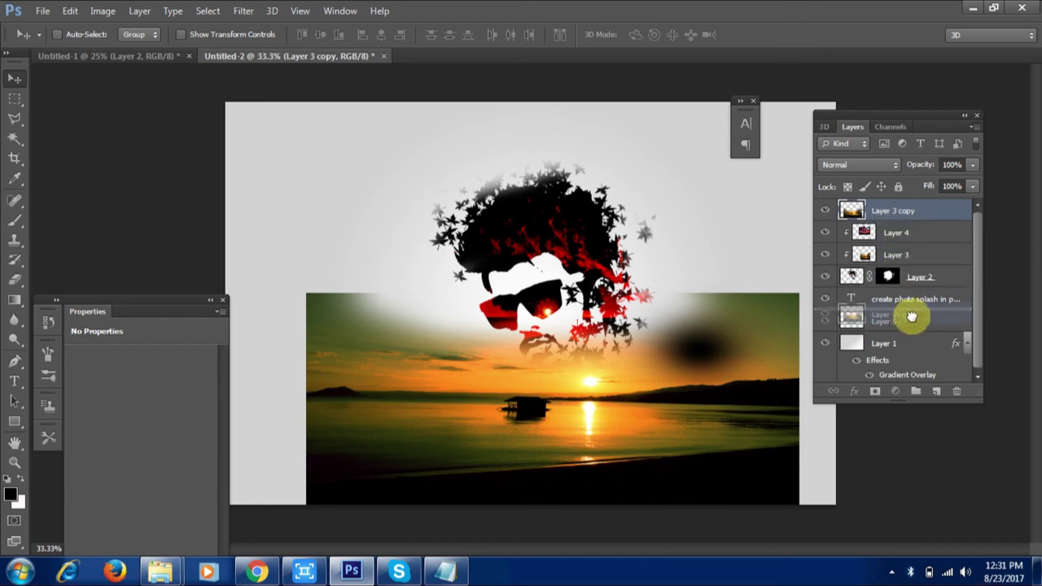
Step: Place Layer 3 copy above the text layer, clip it to the text, and shift it down
{"action": "left_click_drag", "start_coordinate": [896, 220], "coordinate": [913, 302]}
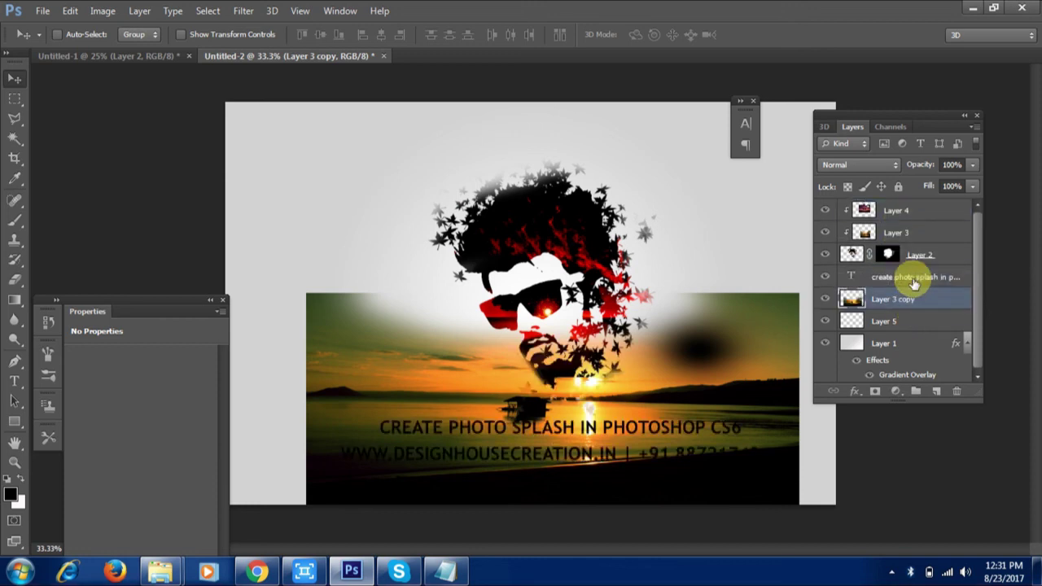
{"action": "left_click_drag", "start_coordinate": [912, 279], "coordinate": [898, 293]}
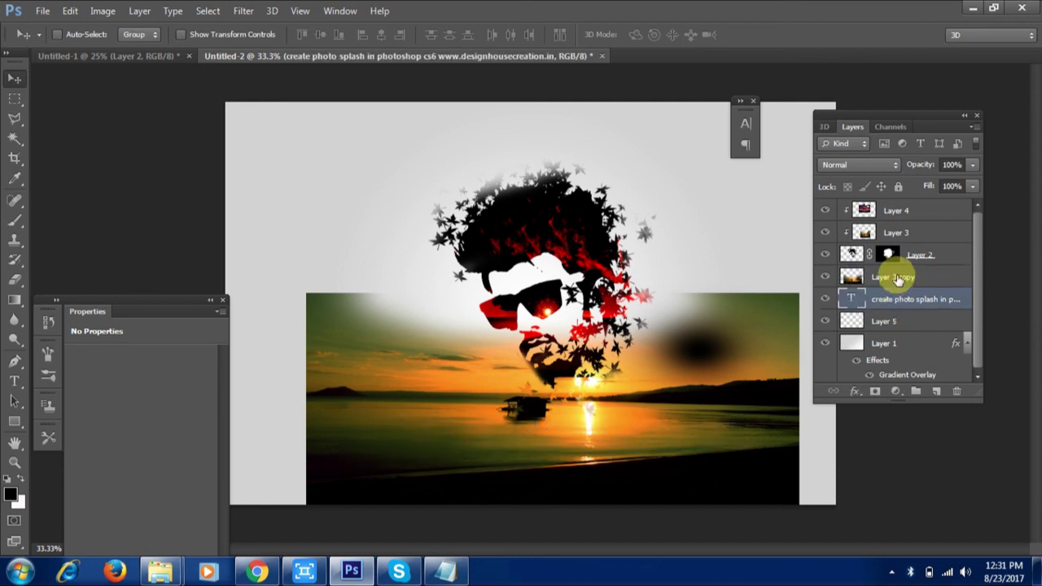
{"action": "left_click", "coordinate": [893, 277]}
{"action": "right_click", "coordinate": [893, 277]}
{"action": "left_click", "coordinate": [638, 245]}
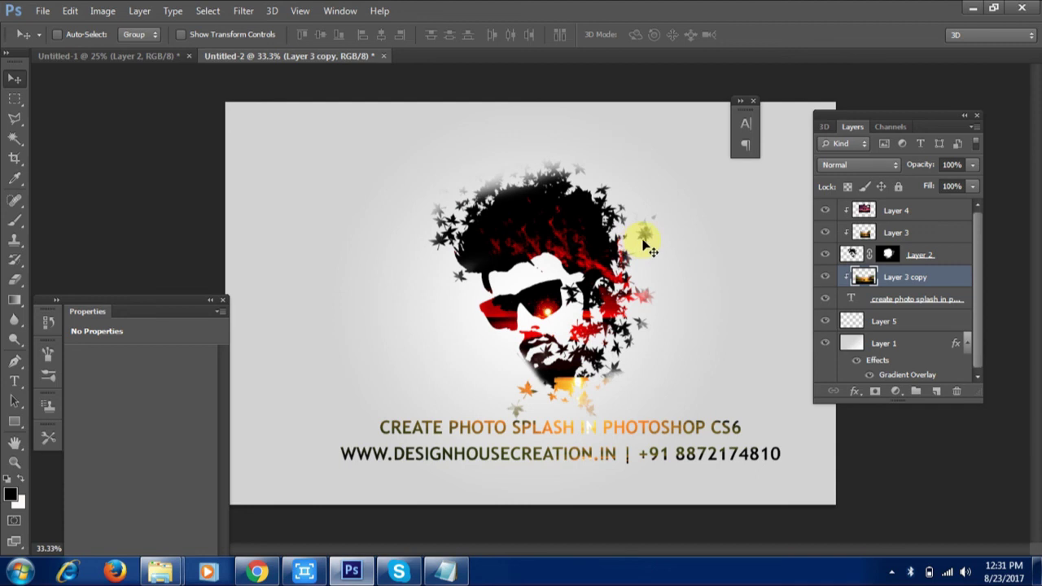
{"action": "left_click_drag", "start_coordinate": [607, 431], "coordinate": [607, 456]}
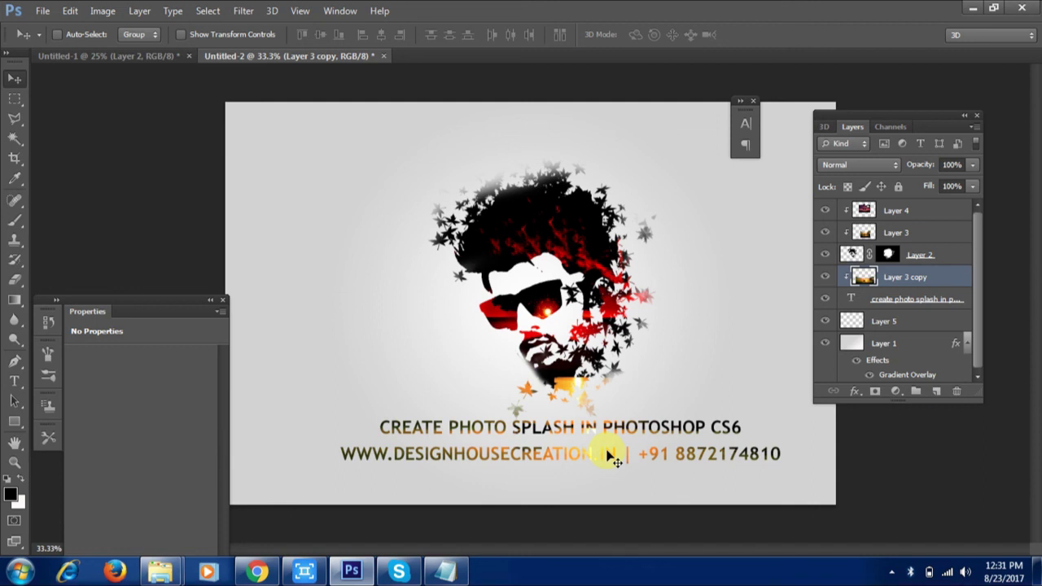
{"action": "left_click", "coordinate": [899, 231]}
Step: Duplicate Layer 4, release the copy's clipping mask, and place it just below Layer 3 copy
{"action": "left_click", "coordinate": [909, 211]}
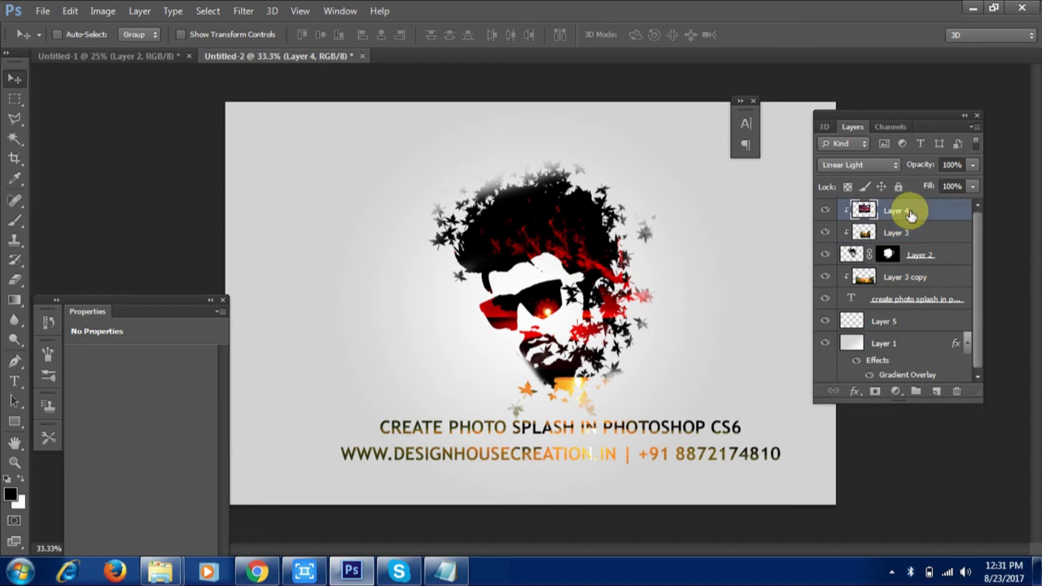
{"action": "right_click", "coordinate": [910, 213]}
{"action": "left_click", "coordinate": [691, 126]}
{"action": "left_click", "coordinate": [656, 174]}
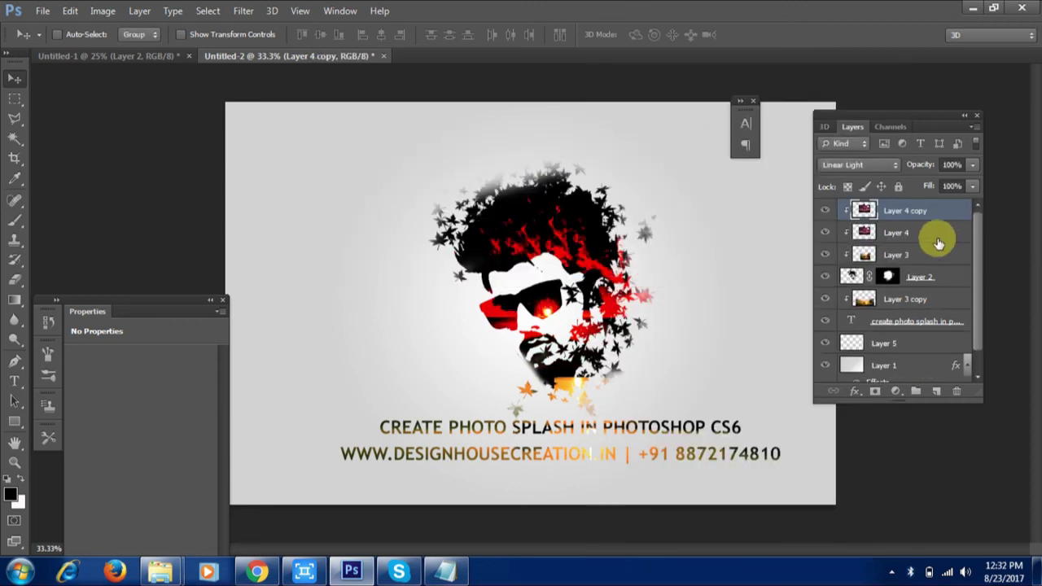
{"action": "right_click", "coordinate": [911, 208]}
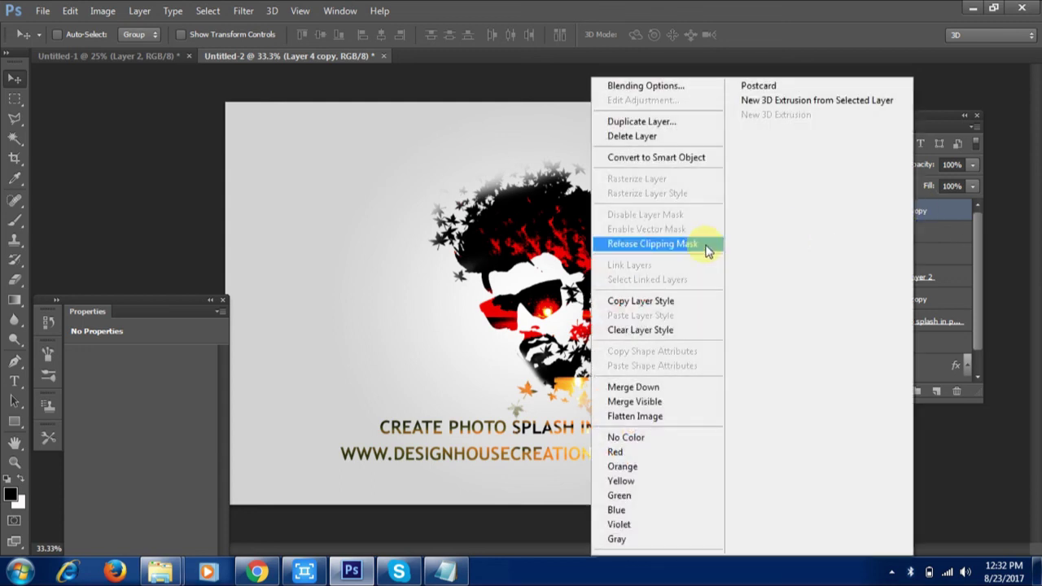
{"action": "left_click", "coordinate": [683, 253]}
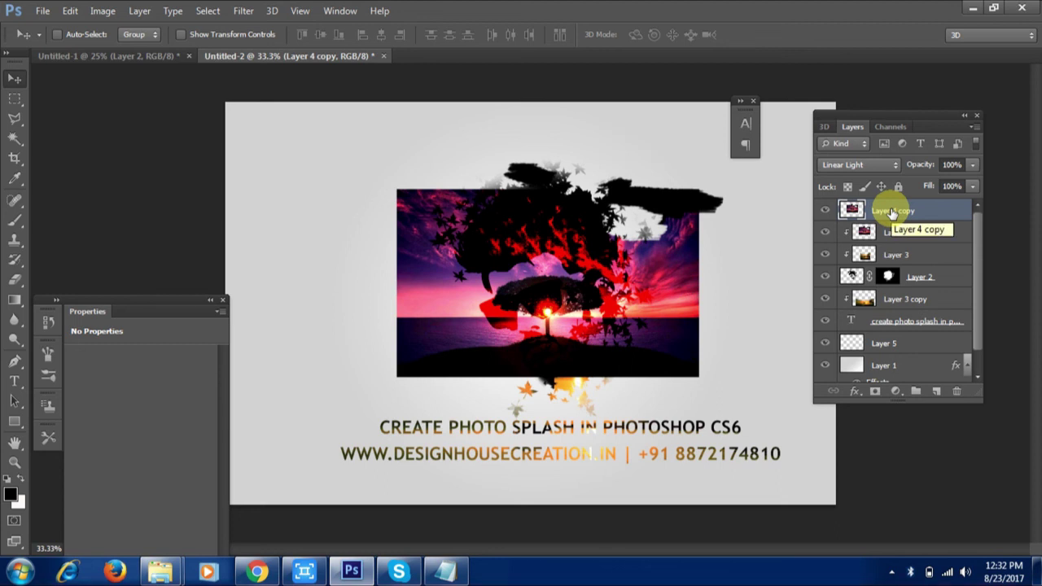
{"action": "left_click_drag", "start_coordinate": [893, 212], "coordinate": [913, 305]}
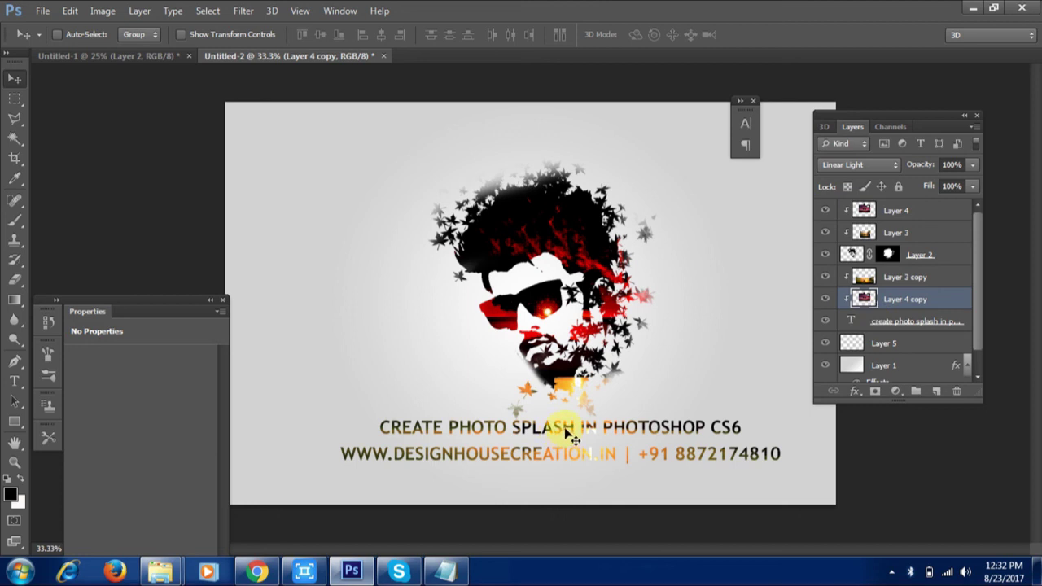
{"action": "mouse_move", "coordinate": [574, 440]}
{"action": "left_mouse_down"}
{"action": "mouse_move", "coordinate": [615, 390]}
{"action": "mouse_move", "coordinate": [619, 411]}
{"action": "left_mouse_up"}
Step: Scale and move the Layer 3 copy sunset so it covers the title text
{"action": "left_click", "coordinate": [903, 281]}
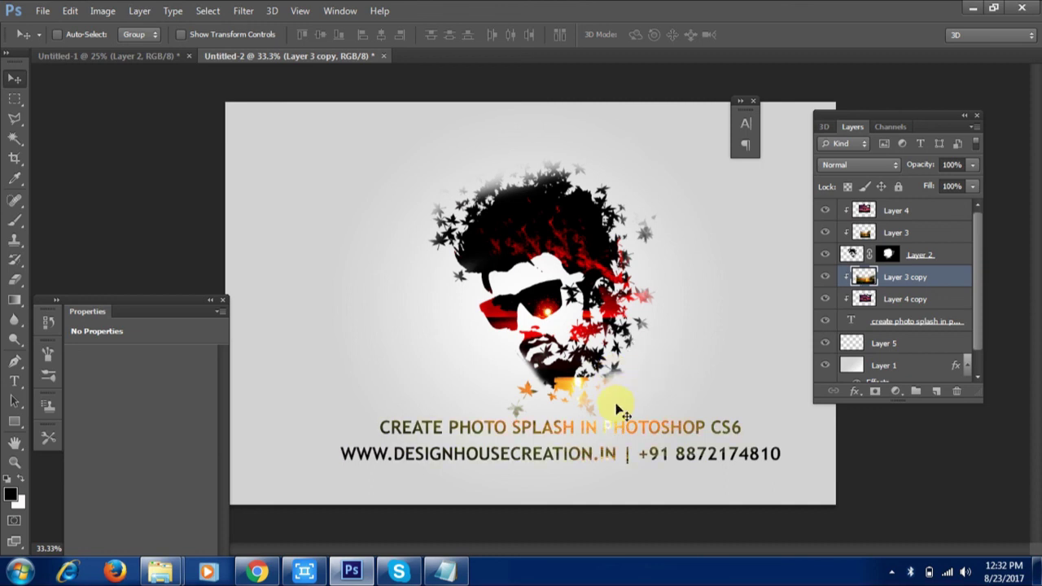
{"action": "key", "text": "ctrl+t"}
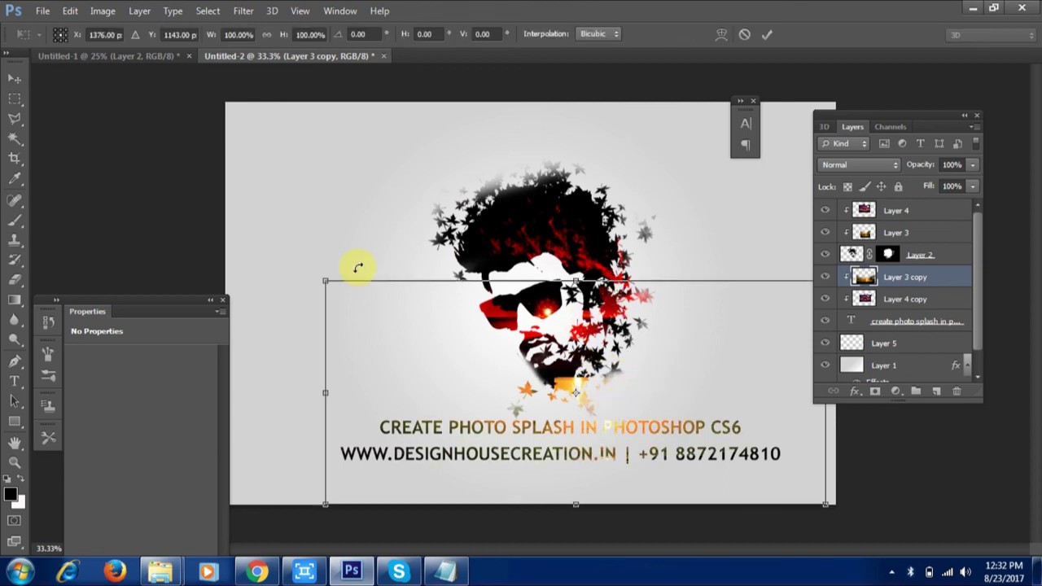
{"action": "left_click_drag", "start_coordinate": [323, 279], "coordinate": [477, 350]}
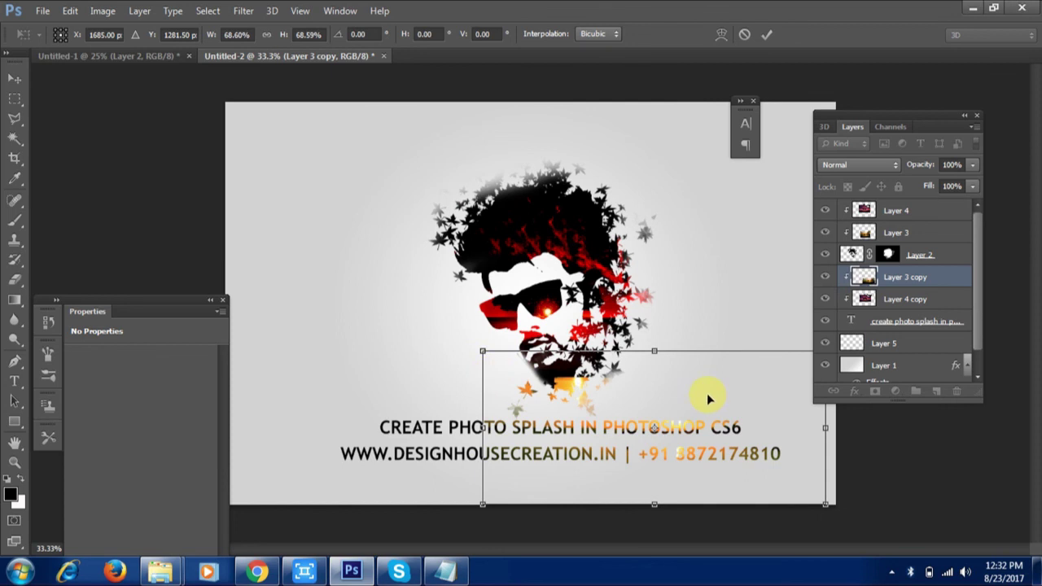
{"action": "left_click_drag", "start_coordinate": [698, 396], "coordinate": [557, 358]}
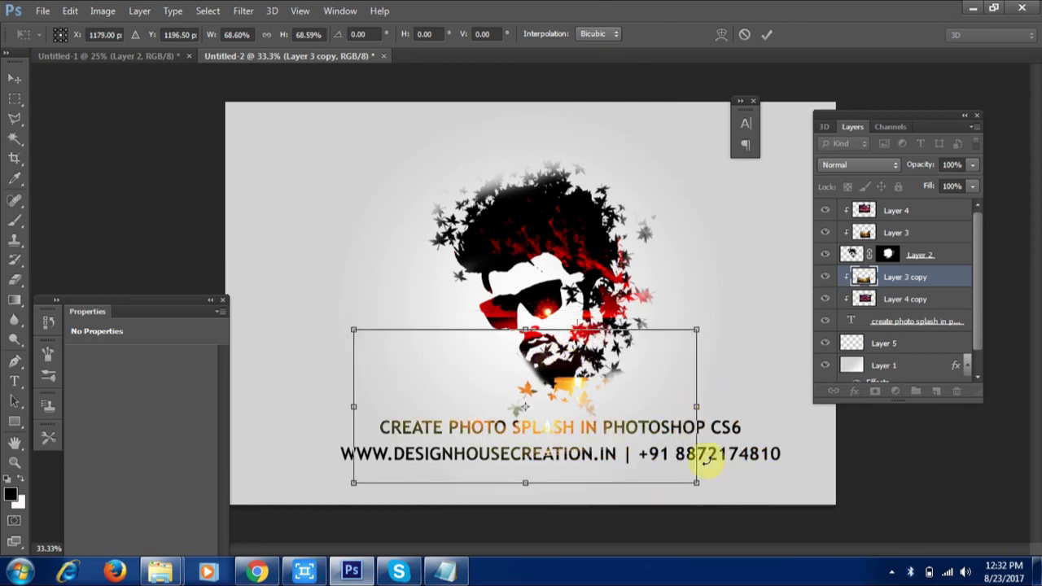
{"action": "left_click_drag", "start_coordinate": [696, 481], "coordinate": [791, 497]}
{"action": "key", "text": "Return"}
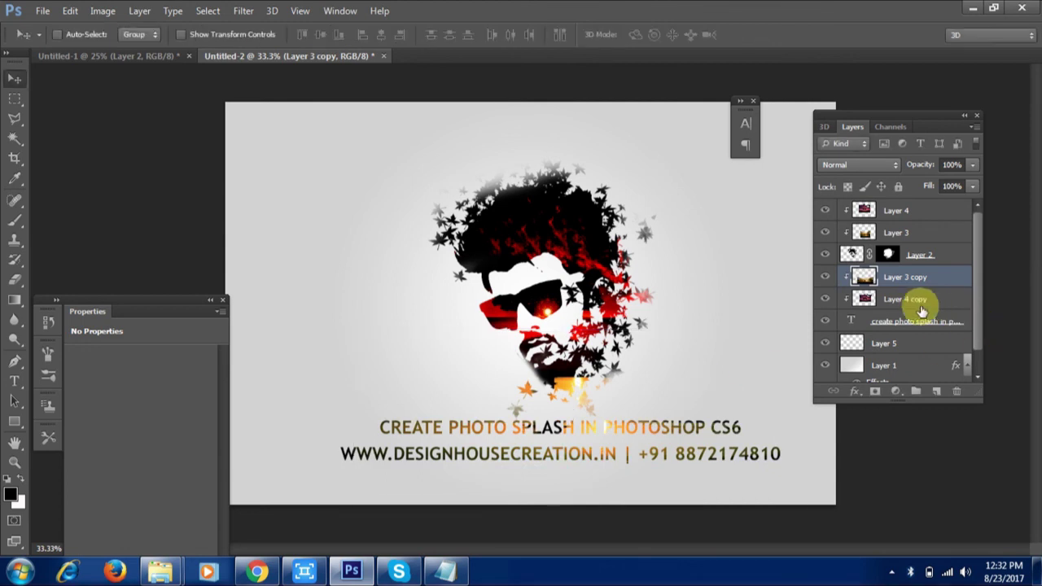
Step: Move Layer 4 copy down, widening and flattening it over the website line
{"action": "left_click", "coordinate": [905, 299]}
{"action": "key", "text": "ctrl+t"}
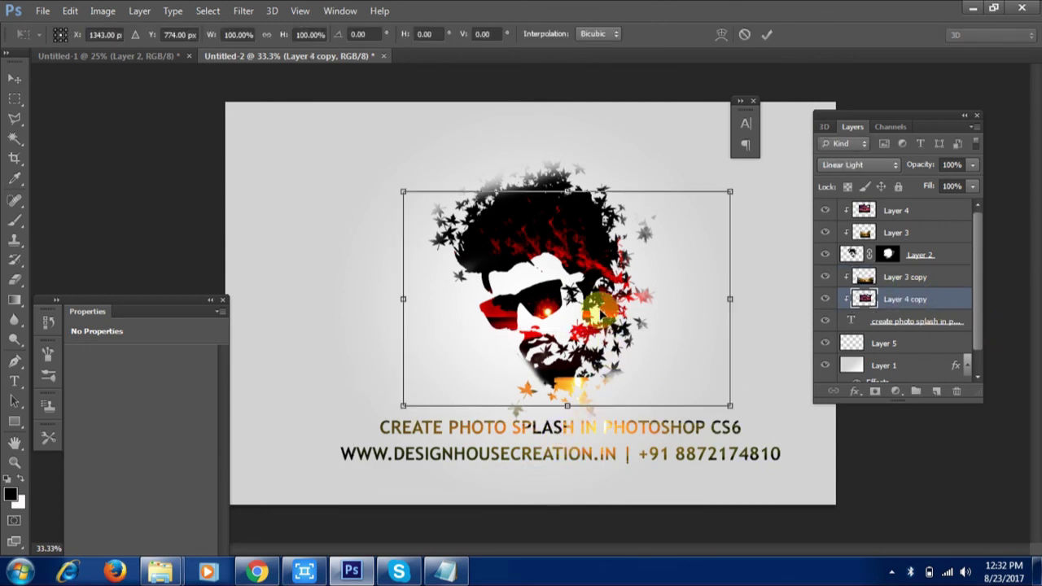
{"action": "mouse_move", "coordinate": [576, 328]}
{"action": "left_mouse_down"}
{"action": "mouse_move", "coordinate": [543, 456]}
{"action": "mouse_move", "coordinate": [501, 439]}
{"action": "left_mouse_up"}
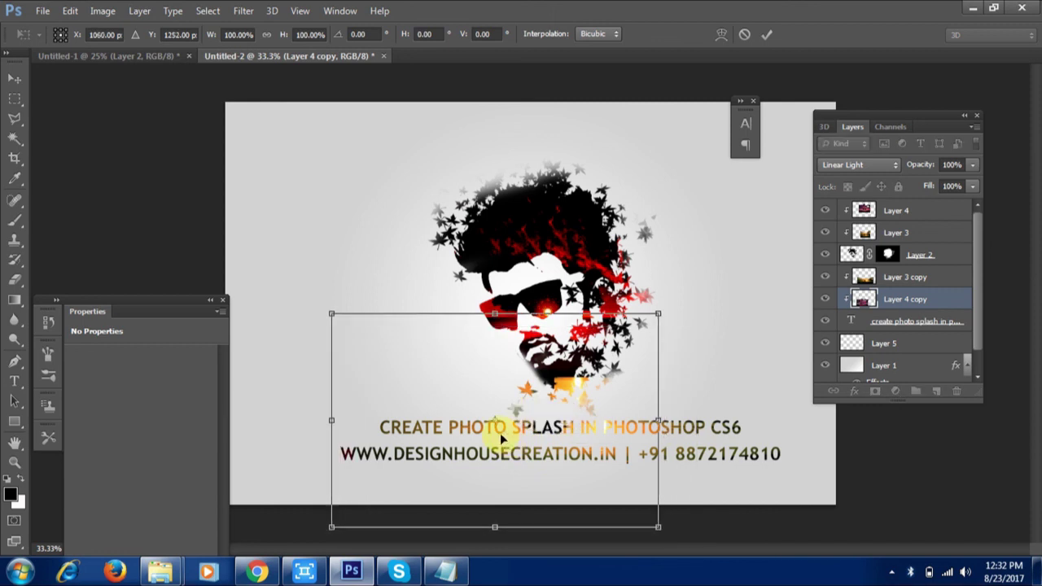
{"action": "left_click_drag", "start_coordinate": [658, 421], "coordinate": [791, 421]}
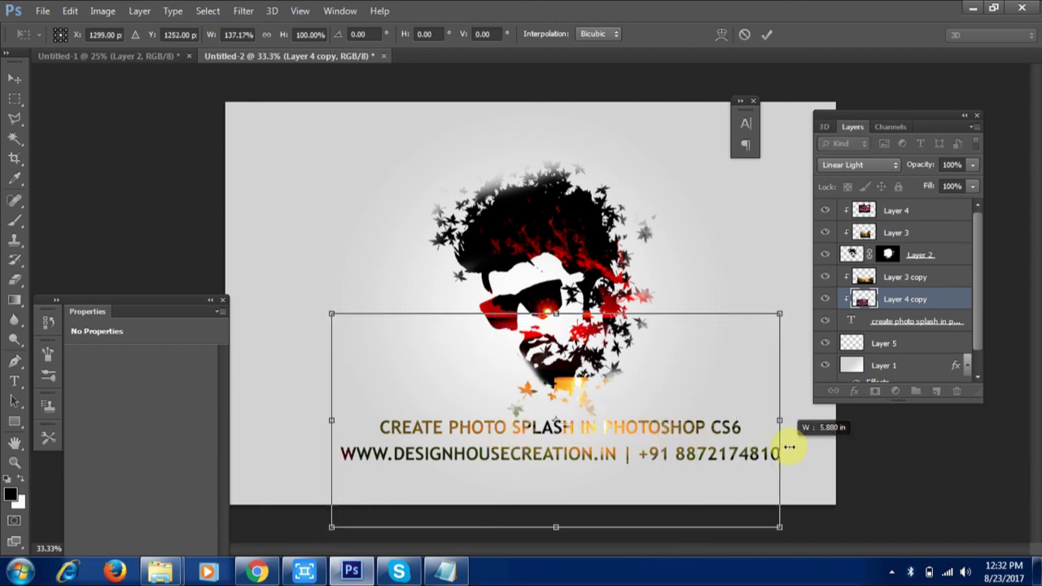
{"action": "left_click_drag", "start_coordinate": [562, 315], "coordinate": [564, 435]}
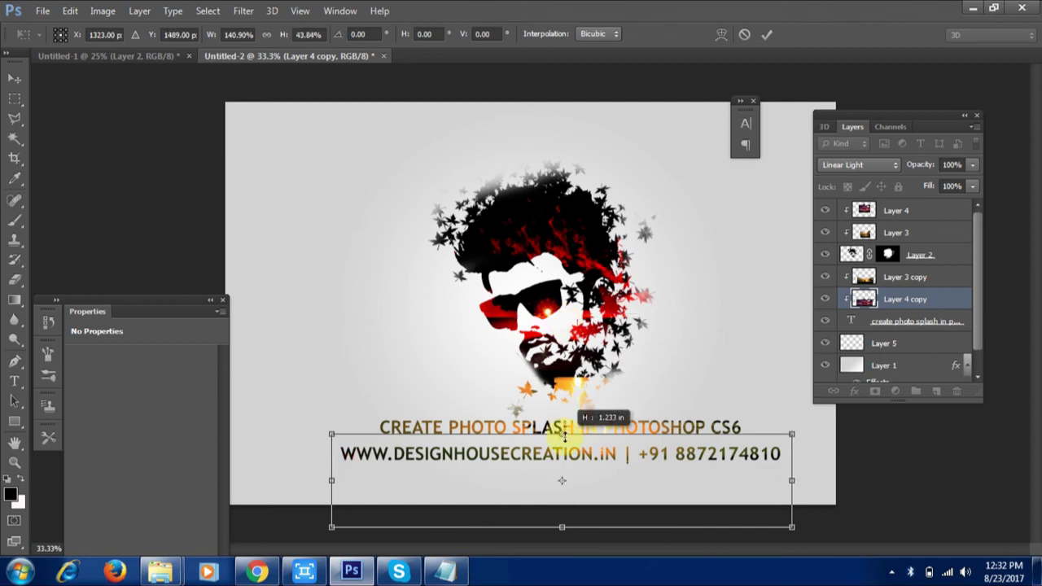
{"action": "key", "text": "Return"}
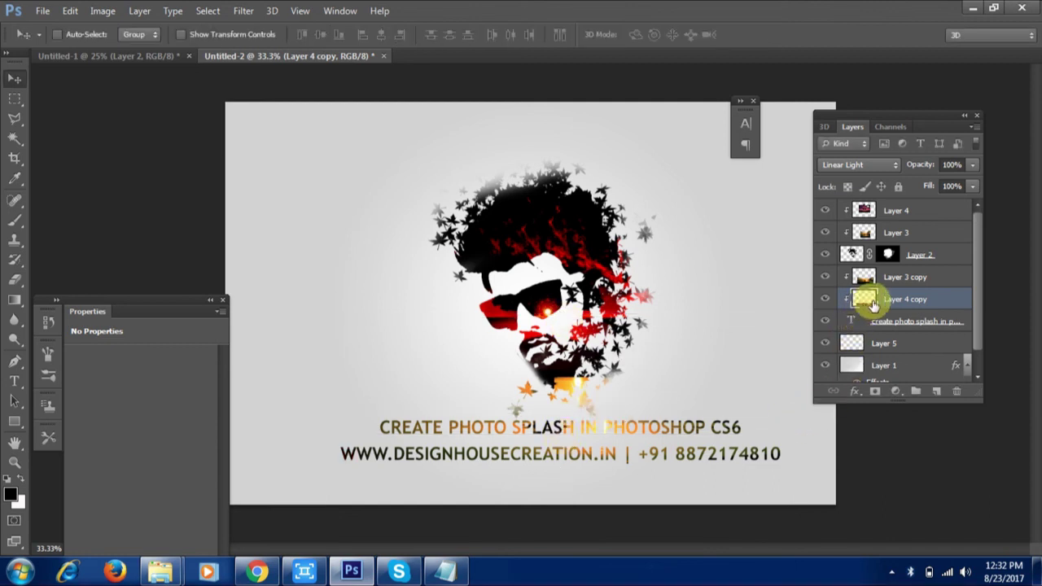
Step: Try Multiply and Overlay on Layer 3 copy, settling on Exclusion blending
{"action": "left_click", "coordinate": [895, 277]}
{"action": "left_click", "coordinate": [864, 167]}
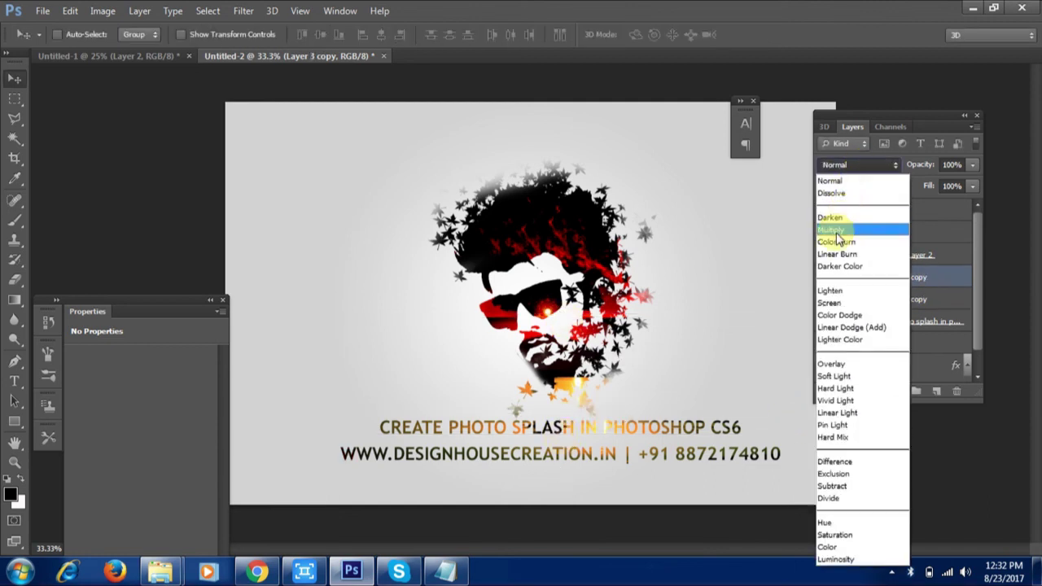
{"action": "left_click", "coordinate": [846, 227]}
{"action": "left_click", "coordinate": [854, 165]}
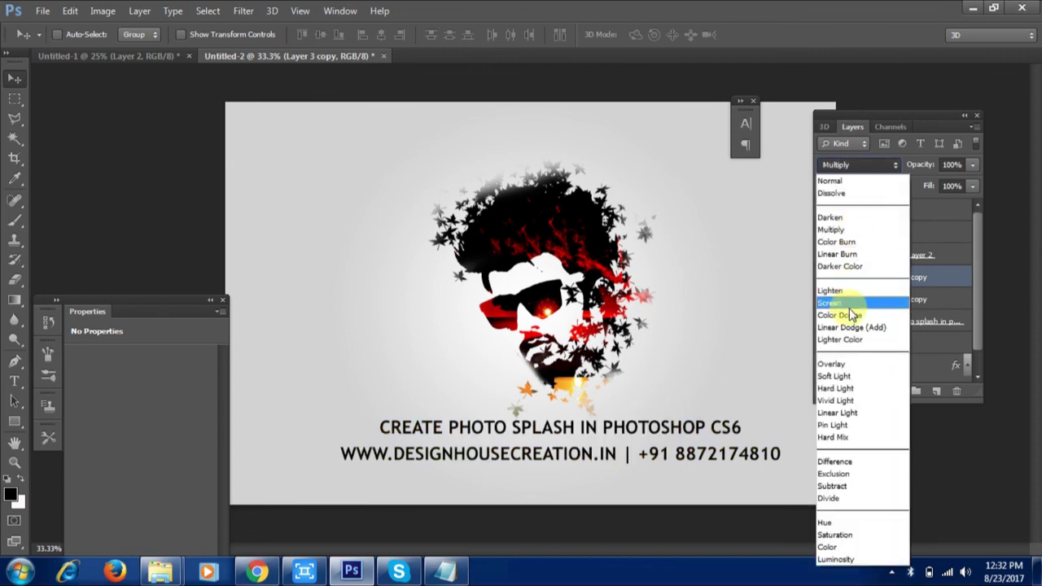
{"action": "left_click", "coordinate": [847, 369]}
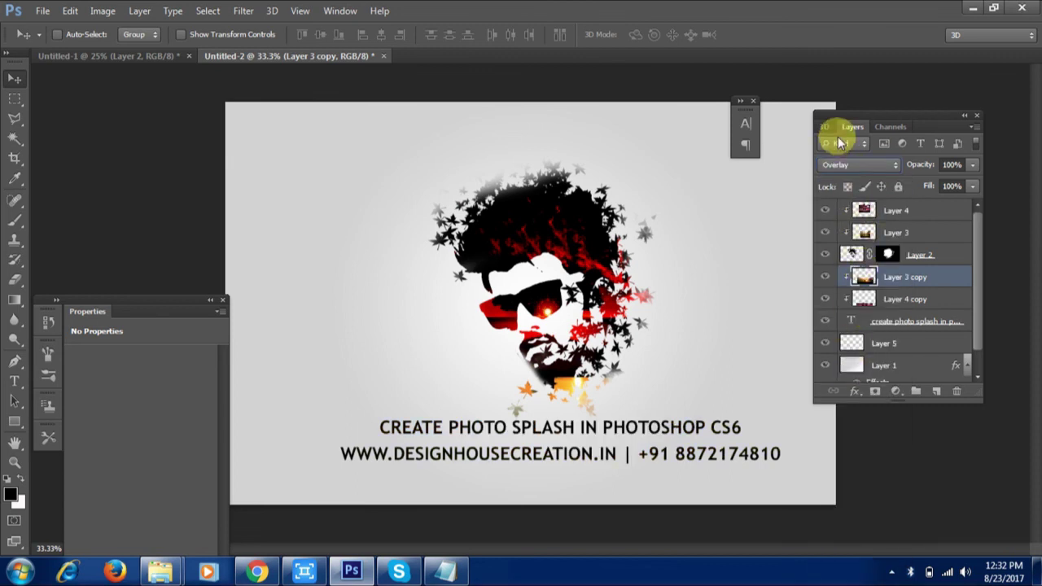
{"action": "left_click", "coordinate": [851, 165]}
{"action": "left_click", "coordinate": [838, 474]}
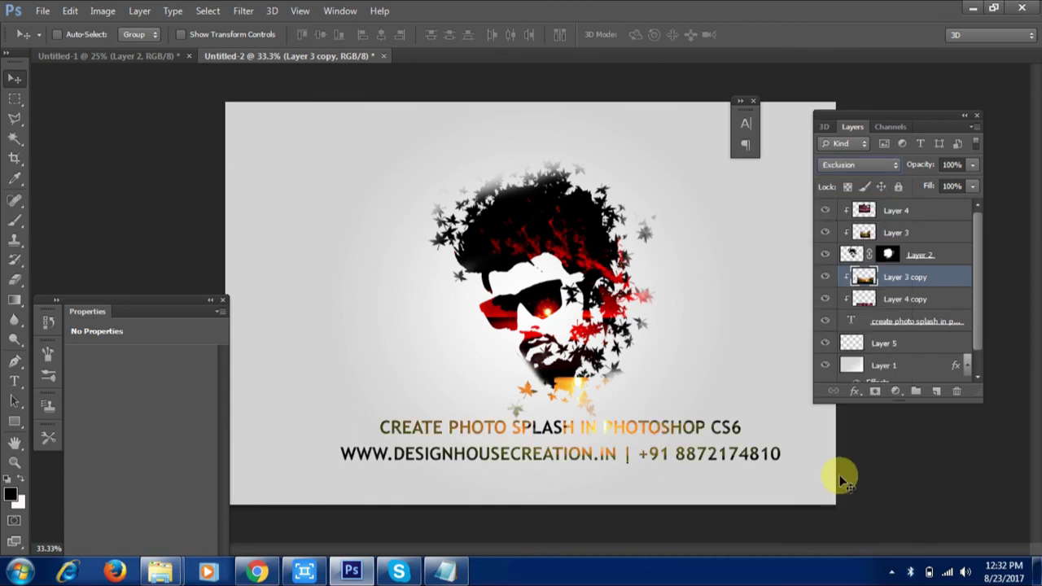
Step: Nudge Layer 4 copy up over the caption and stack it above Layer 3 copy
{"action": "left_click", "coordinate": [892, 303]}
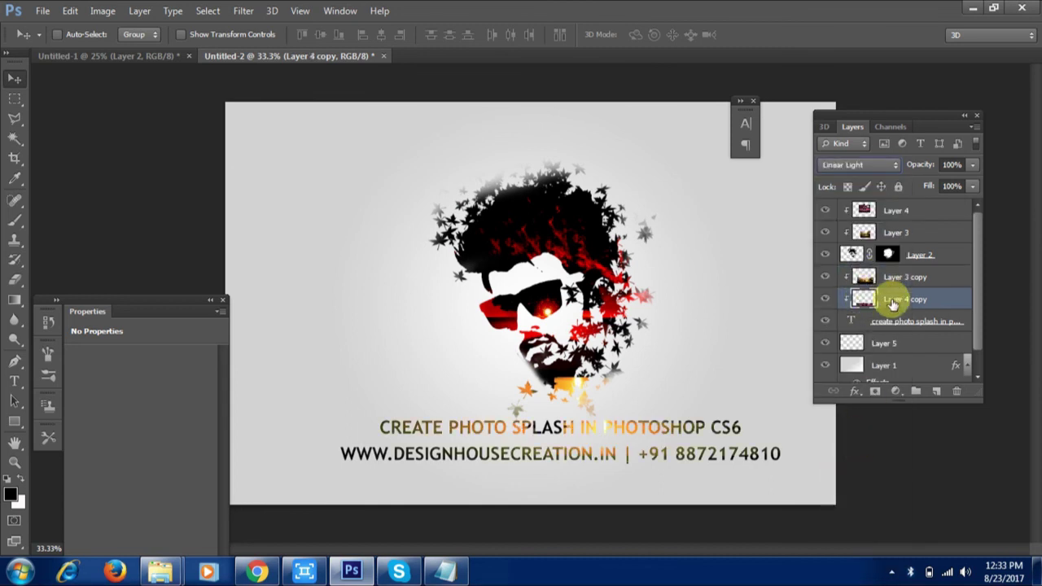
{"action": "key", "text": "ctrl+t"}
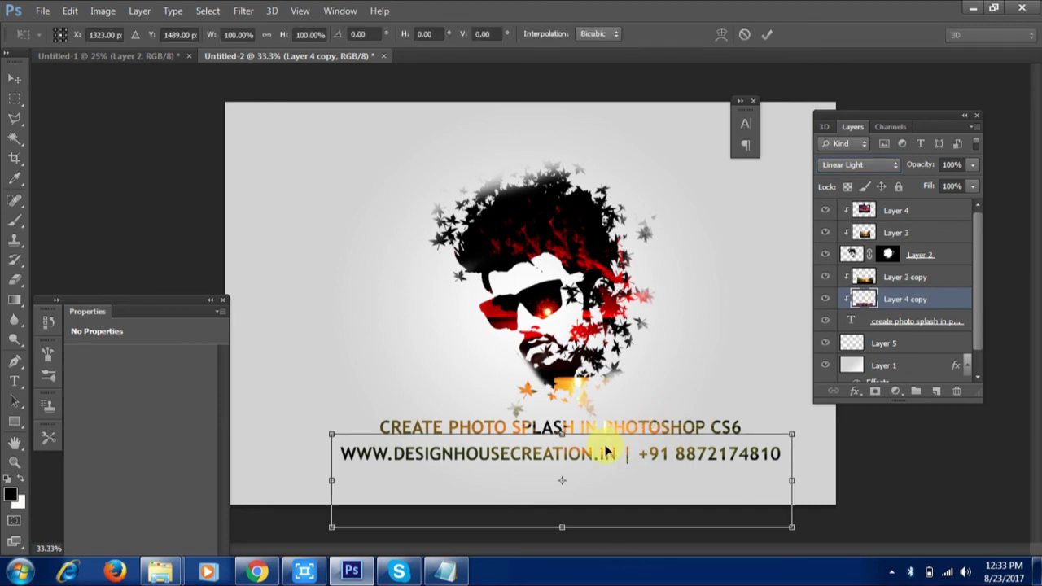
{"action": "left_click_drag", "start_coordinate": [578, 468], "coordinate": [584, 446]}
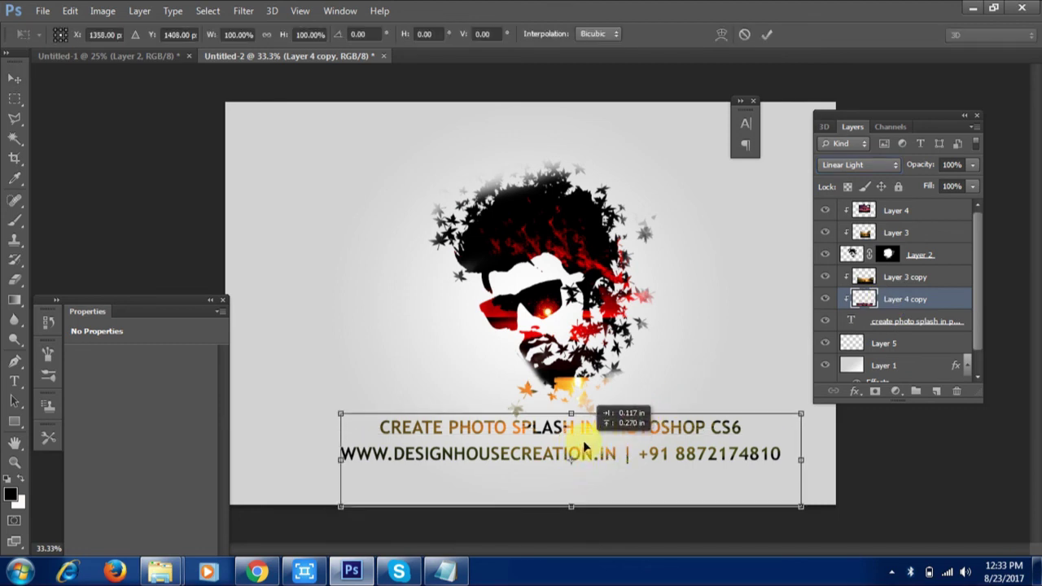
{"action": "key", "text": "Return"}
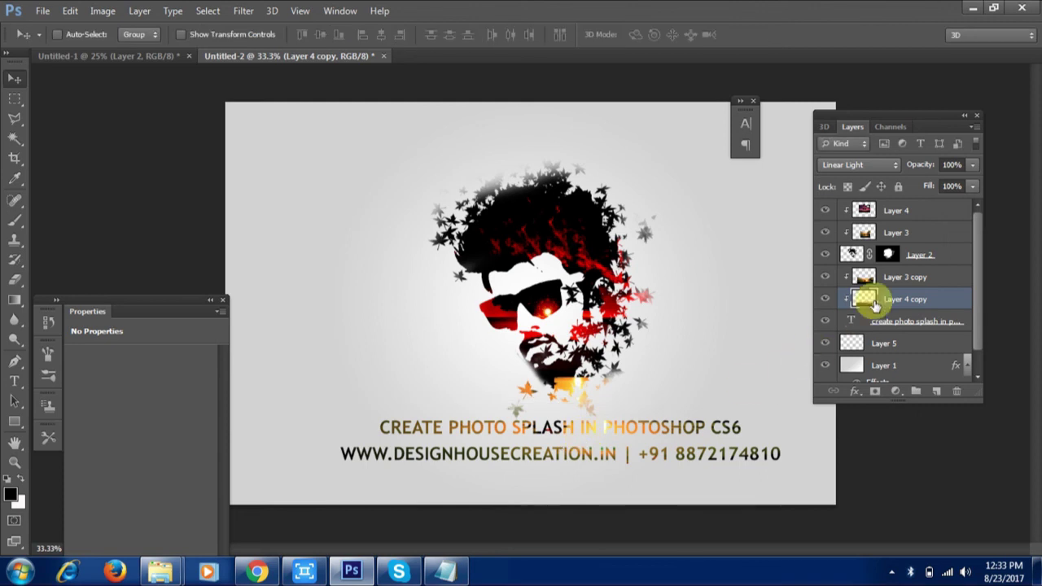
{"action": "left_click_drag", "start_coordinate": [903, 277], "coordinate": [911, 304]}
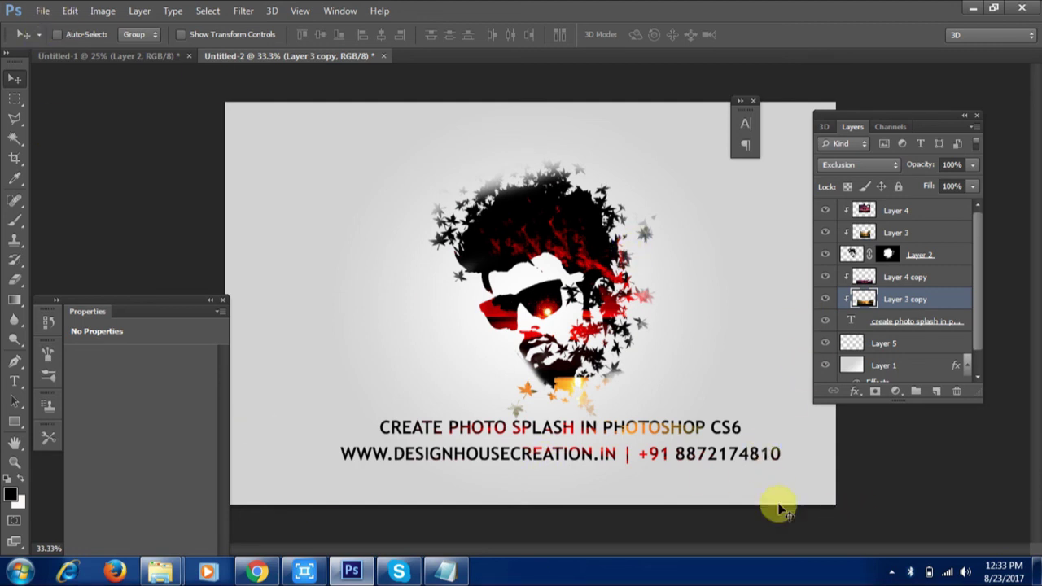
{"action": "left_click", "coordinate": [891, 572]}
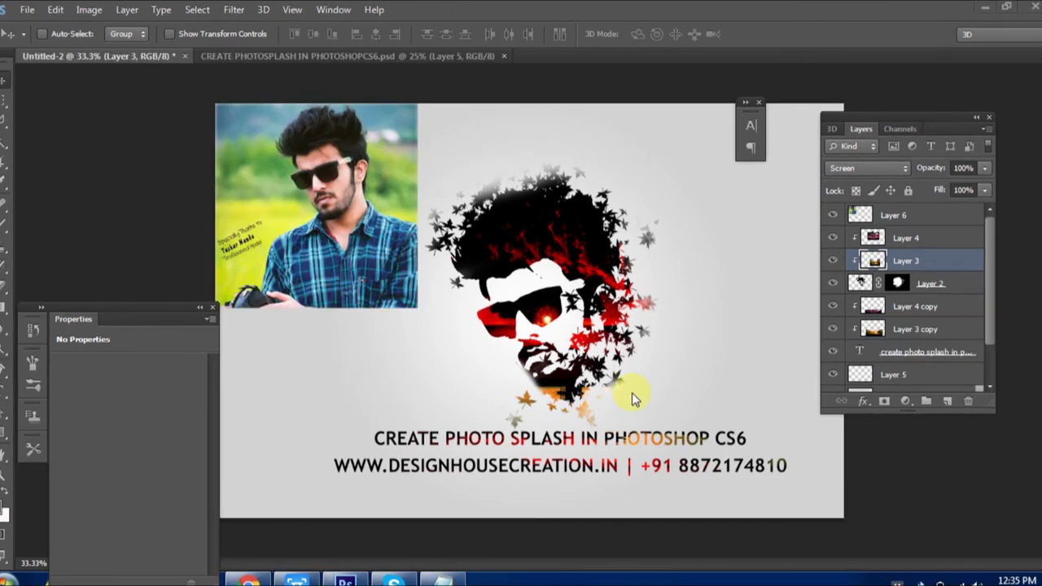
Step: Replace FINISH in the Notepad note with 'final artwork', then minimize Notepad
{"action": "left_click", "coordinate": [444, 580]}
{"action": "double_click", "coordinate": [366, 270]}
{"action": "type", "text": "fi"}
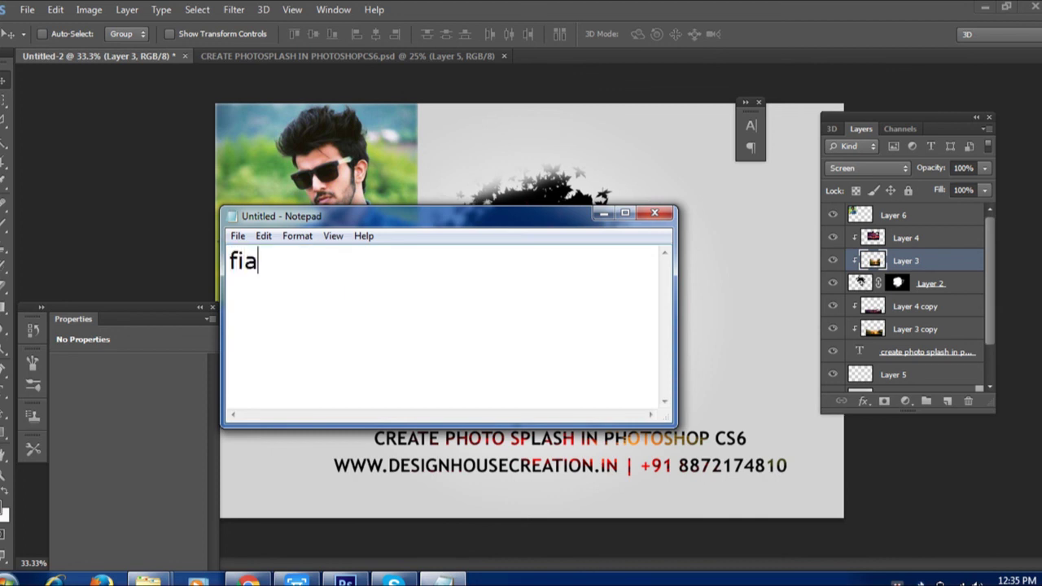
{"action": "type", "text": "nal art"}
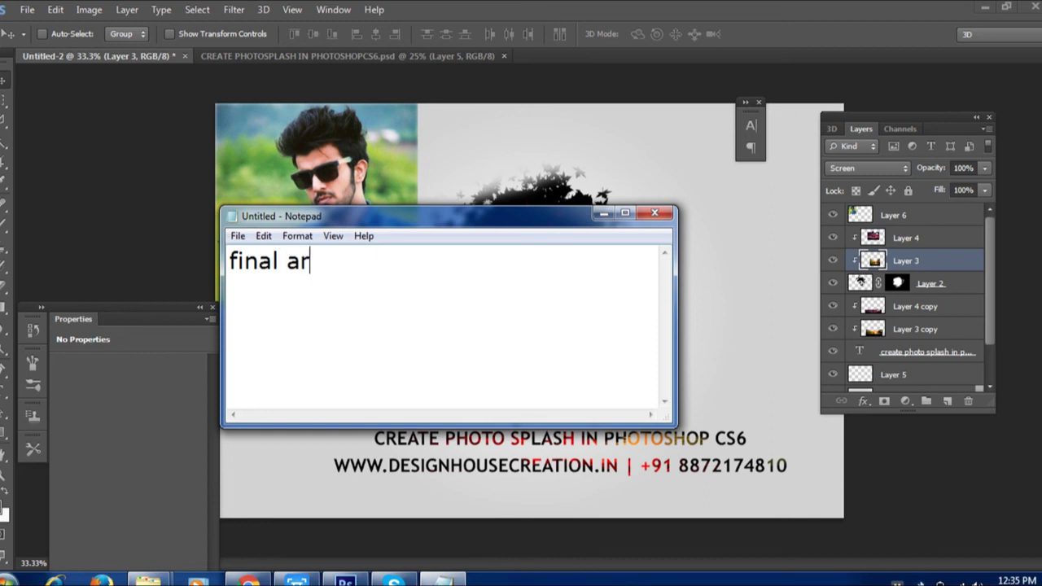
{"action": "type", "text": "work"}
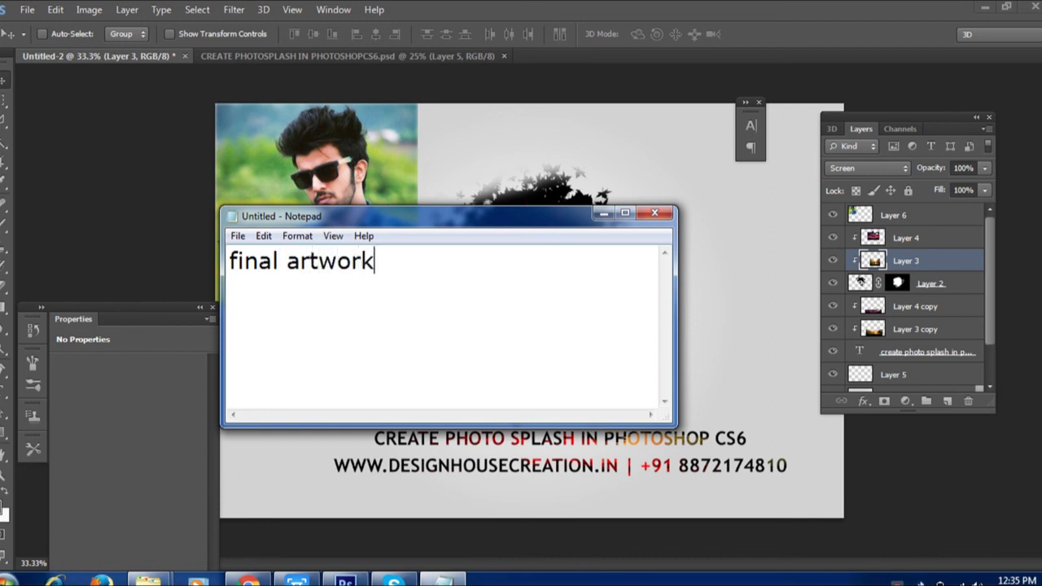
{"action": "left_click", "coordinate": [604, 216]}
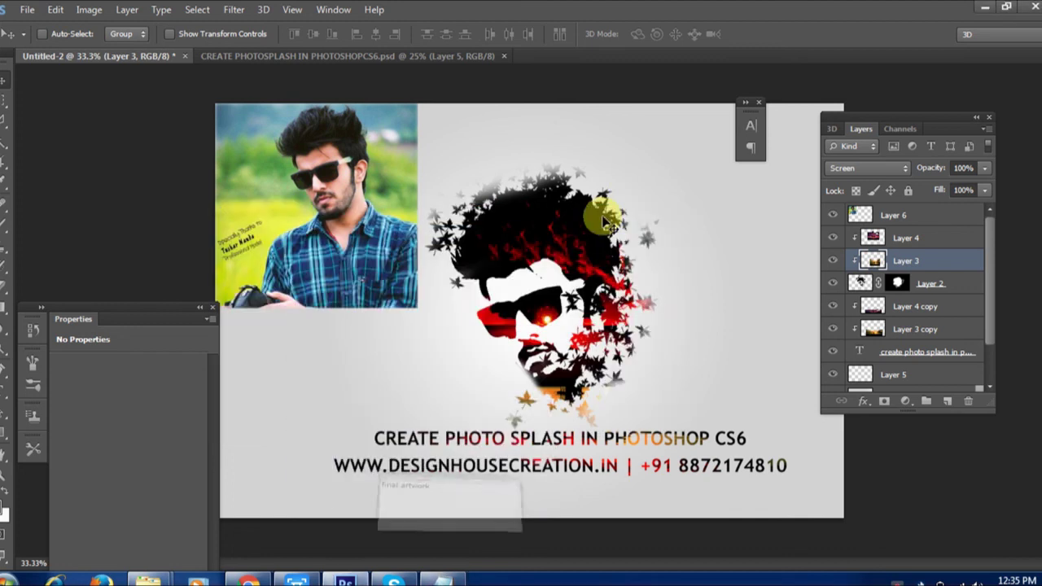